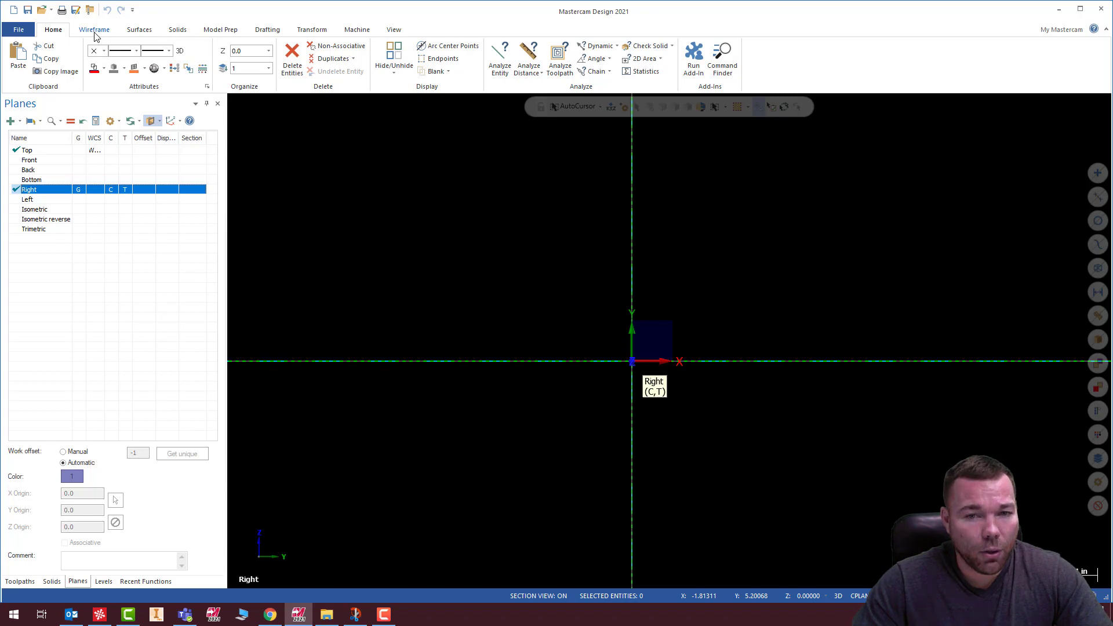
Step: Consult the part drawing and create a circle of radius 1.25 centred at 1.25, 0.25 in the Right plane
{"action": "key", "text": "alt+Tab"}
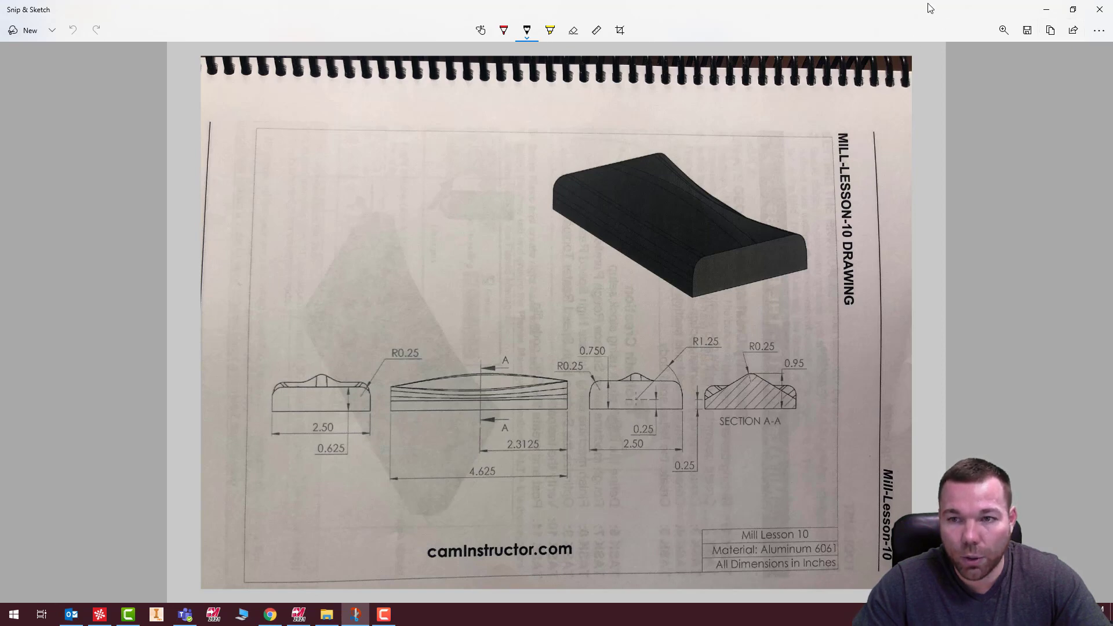
{"action": "key", "text": "alt+Tab"}
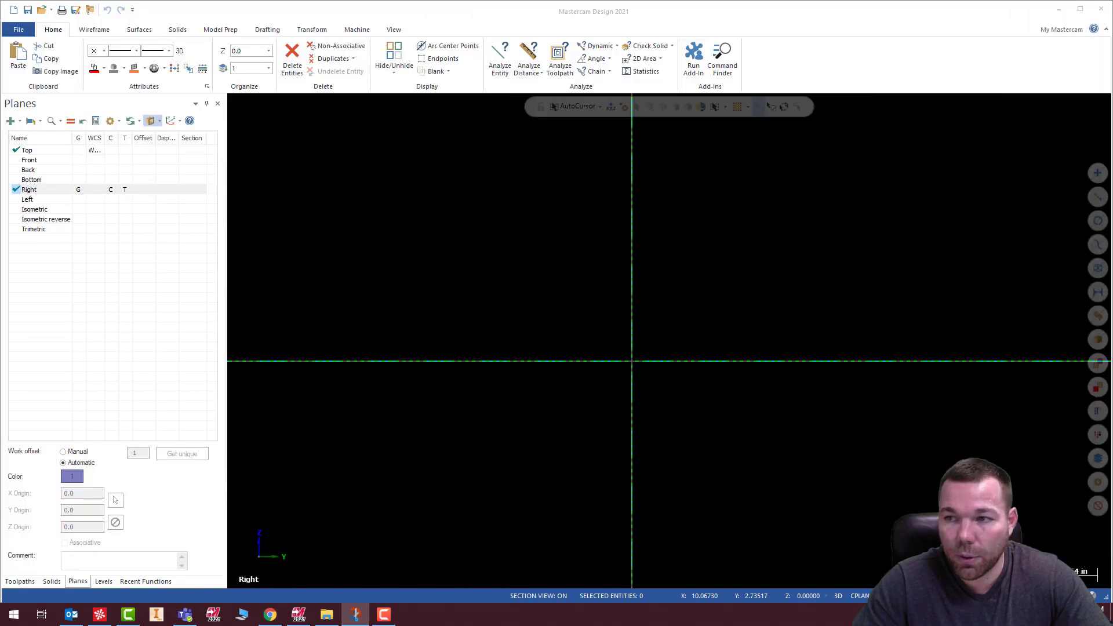
{"action": "left_click", "coordinate": [94, 29]}
{"action": "left_click", "coordinate": [198, 58]}
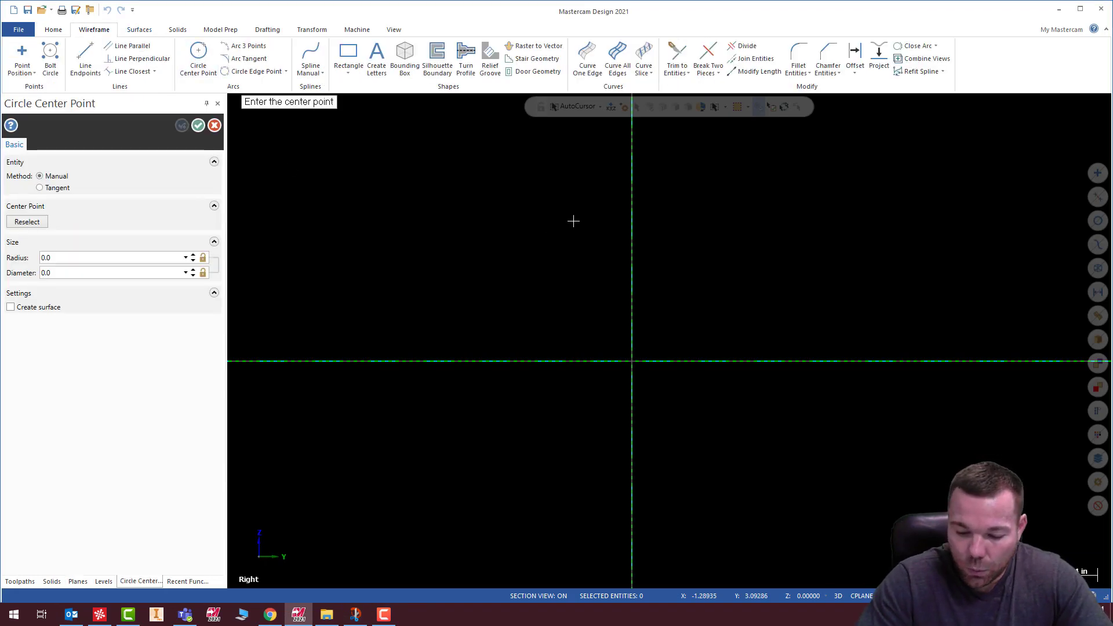
{"action": "type", "text": "1.25"}
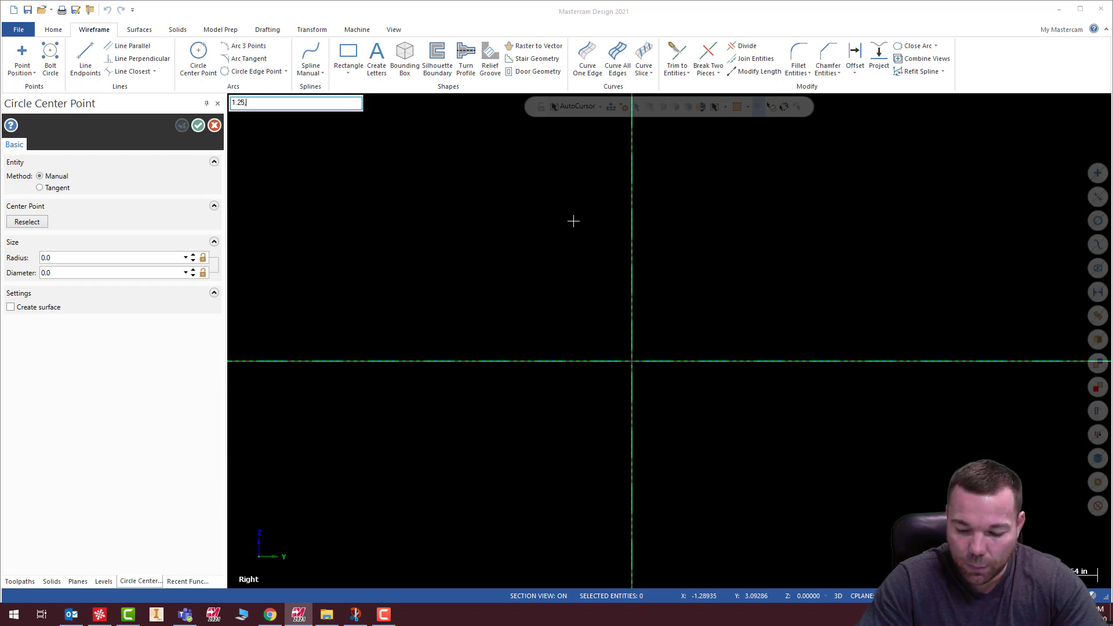
{"action": "type", "text": ",.25"}
{"action": "key", "text": "Return"}
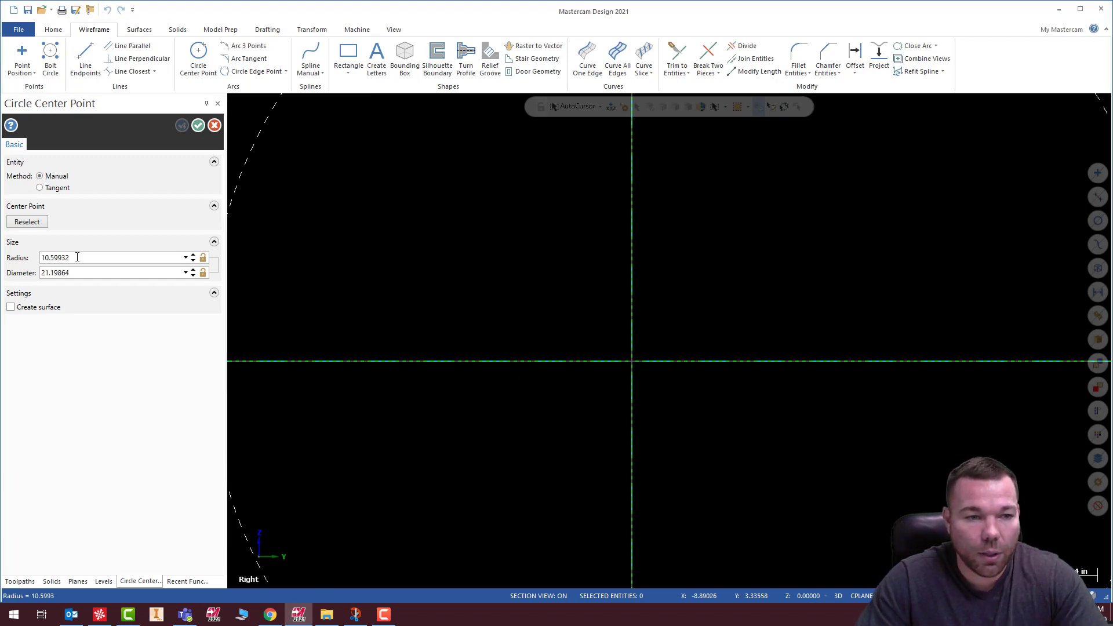
{"action": "left_click", "coordinate": [77, 257]}
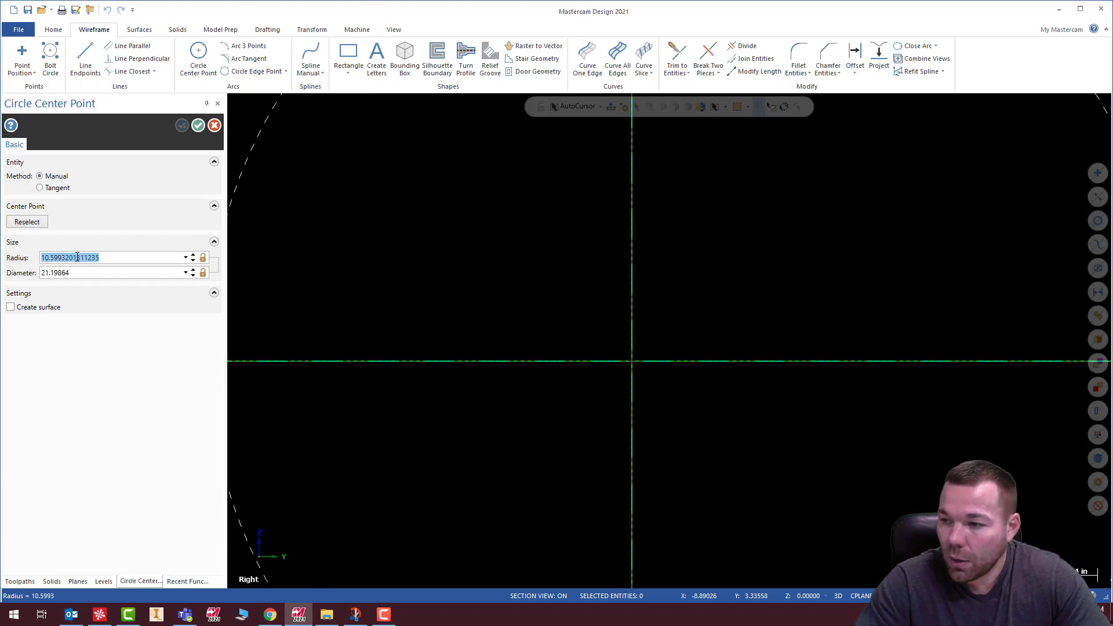
{"action": "type", "text": "1.25"}
{"action": "key", "text": "Return"}
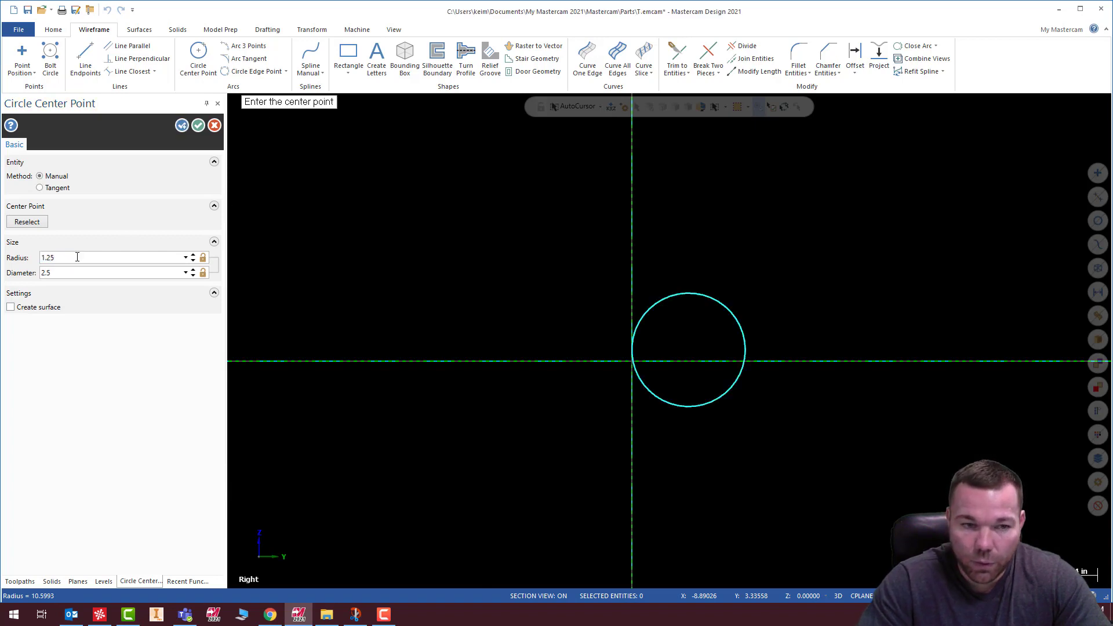
Step: Draw a horizontal baseline from the origin to just beyond the circle's far side, about 2.6 in long
{"action": "scroll", "coordinate": [712, 318], "scroll_direction": "up", "scroll_amount": 2}
{"action": "scroll", "coordinate": [711, 317], "scroll_direction": "up", "scroll_amount": 3}
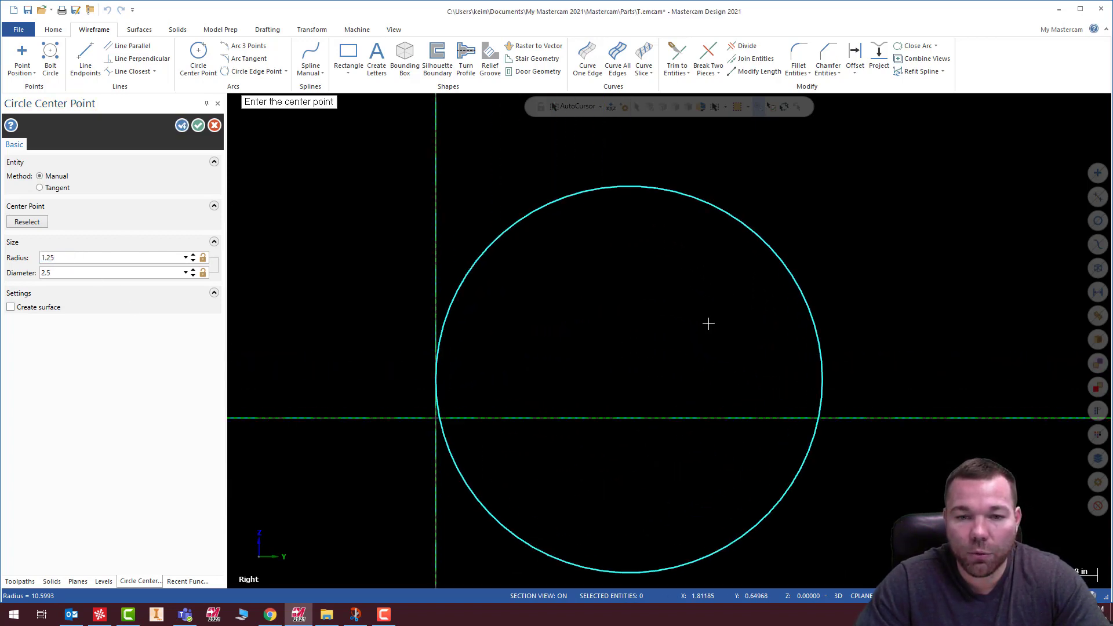
{"action": "left_click", "coordinate": [84, 57]}
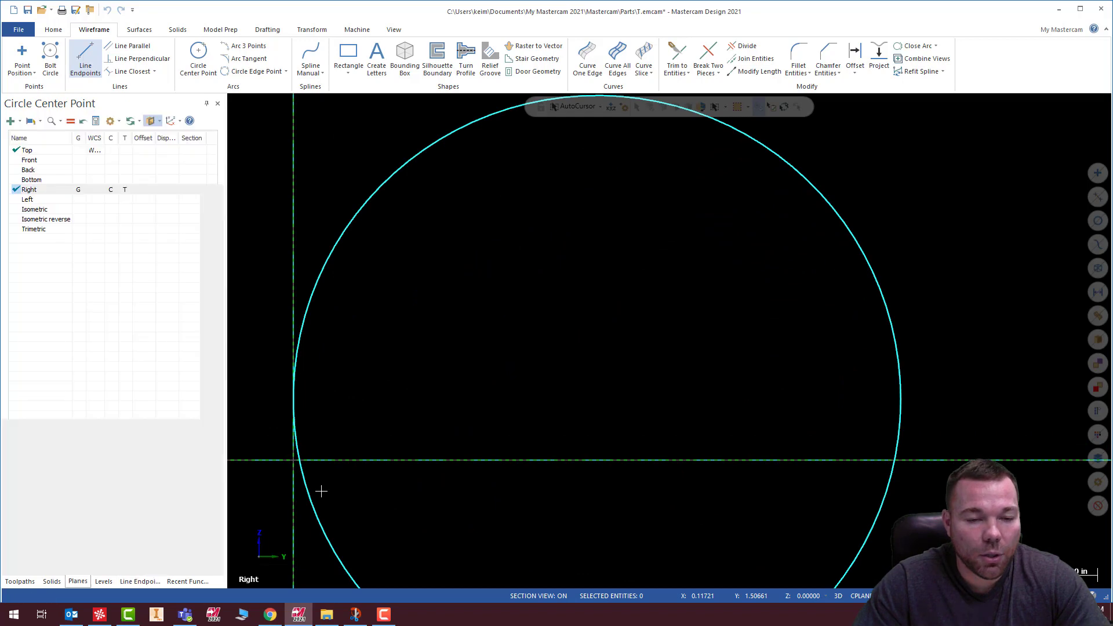
{"action": "left_click", "coordinate": [295, 461]}
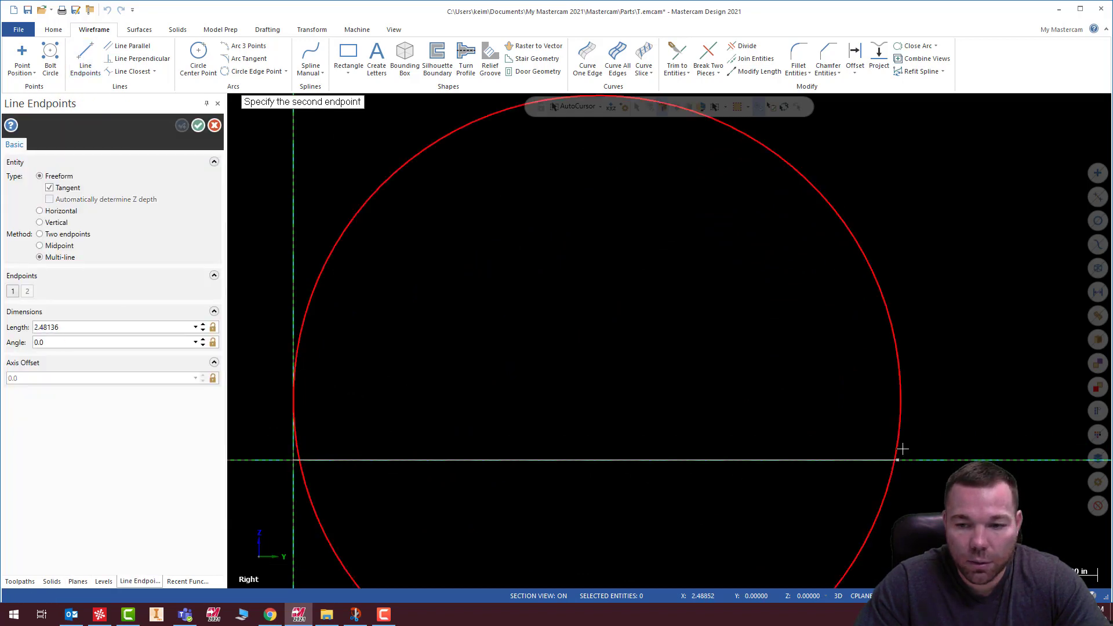
{"action": "left_click", "coordinate": [928, 461]}
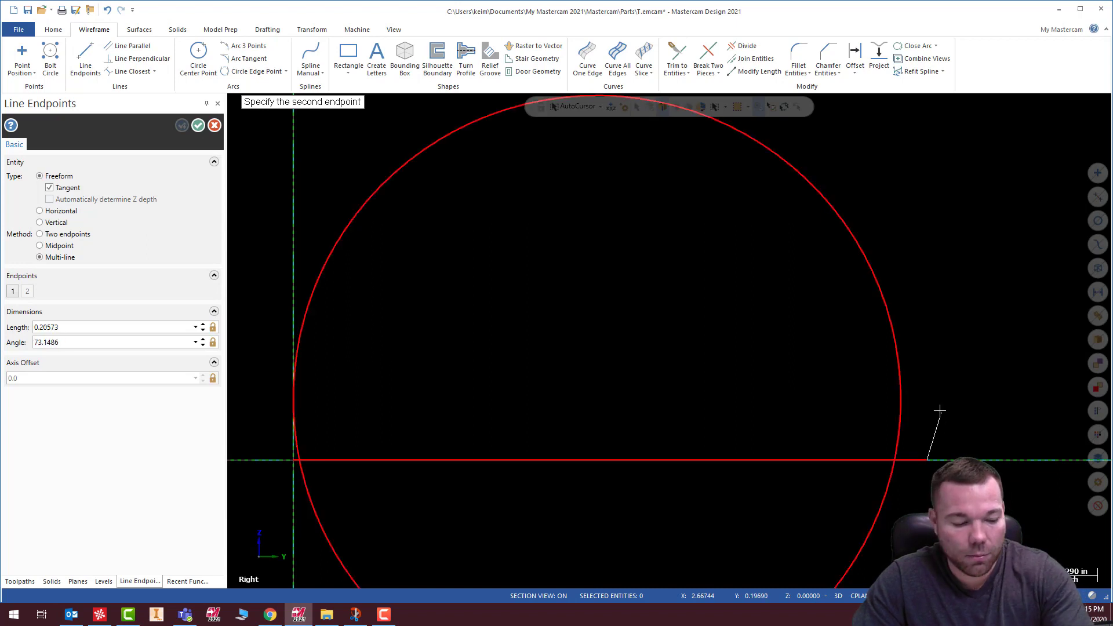
{"action": "key", "text": "Escape"}
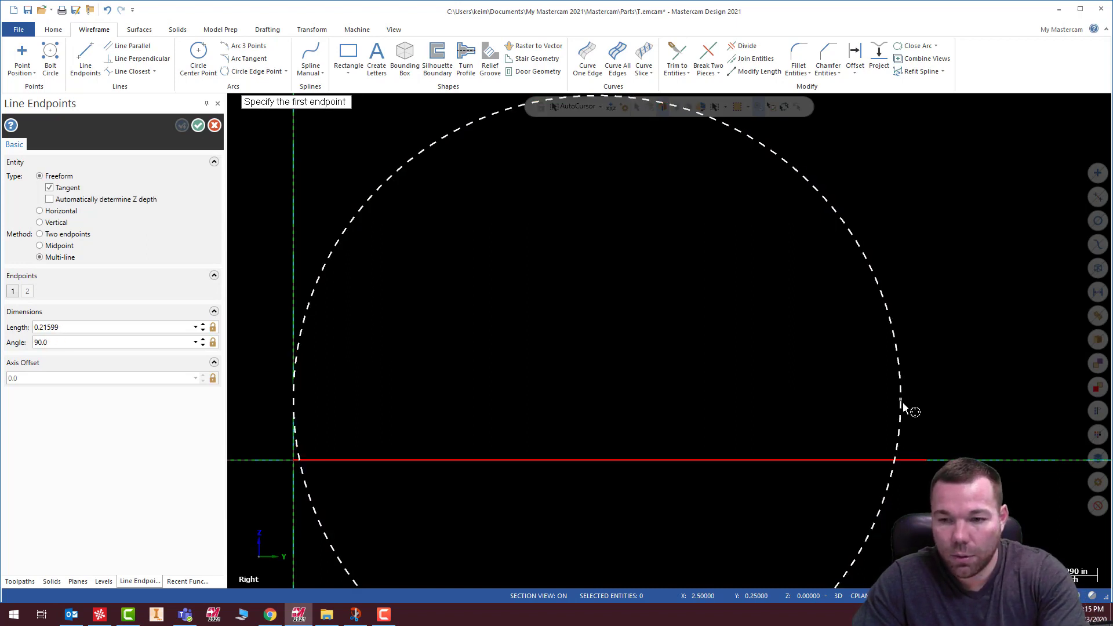
Step: Draw vertical lines from the circle's right and left quadrant points down past the baseline
{"action": "left_click", "coordinate": [904, 405]}
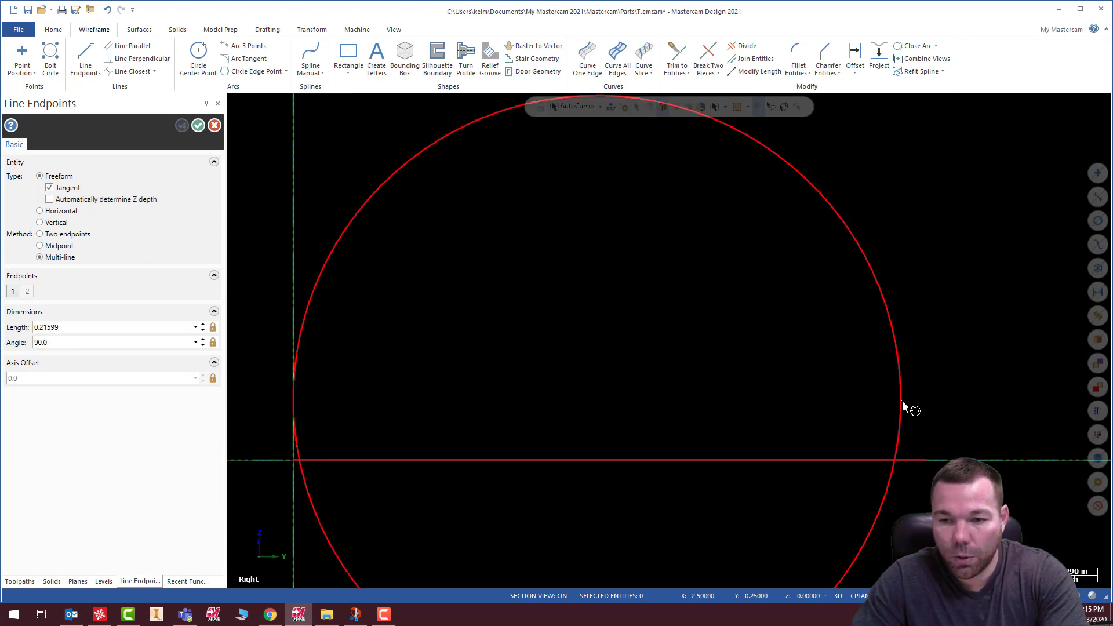
{"action": "left_click", "coordinate": [901, 502]}
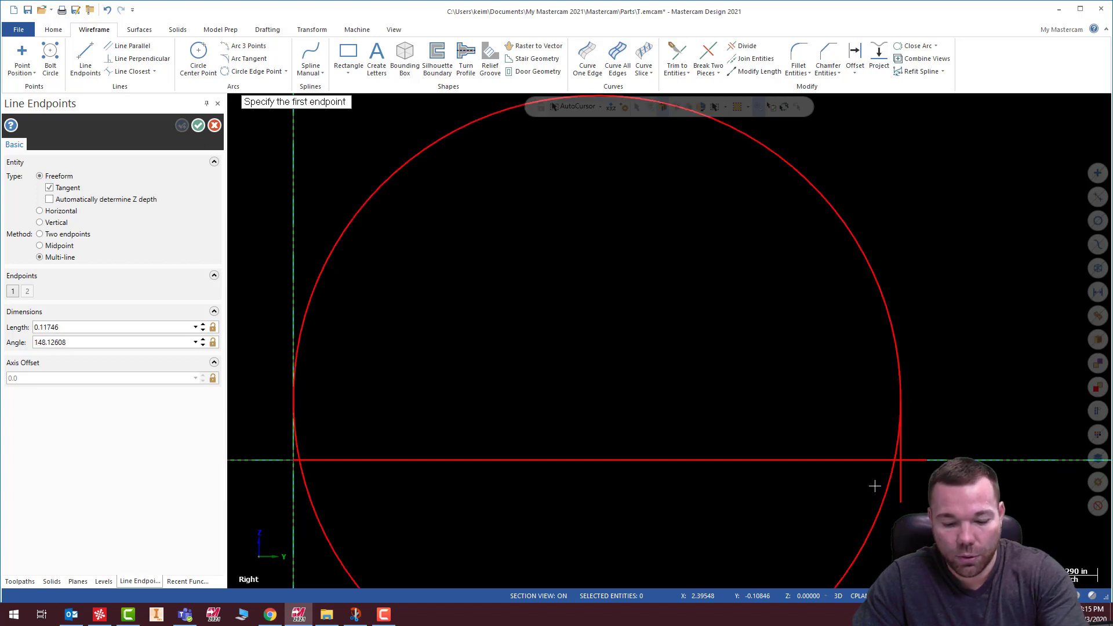
{"action": "left_click", "coordinate": [293, 399]}
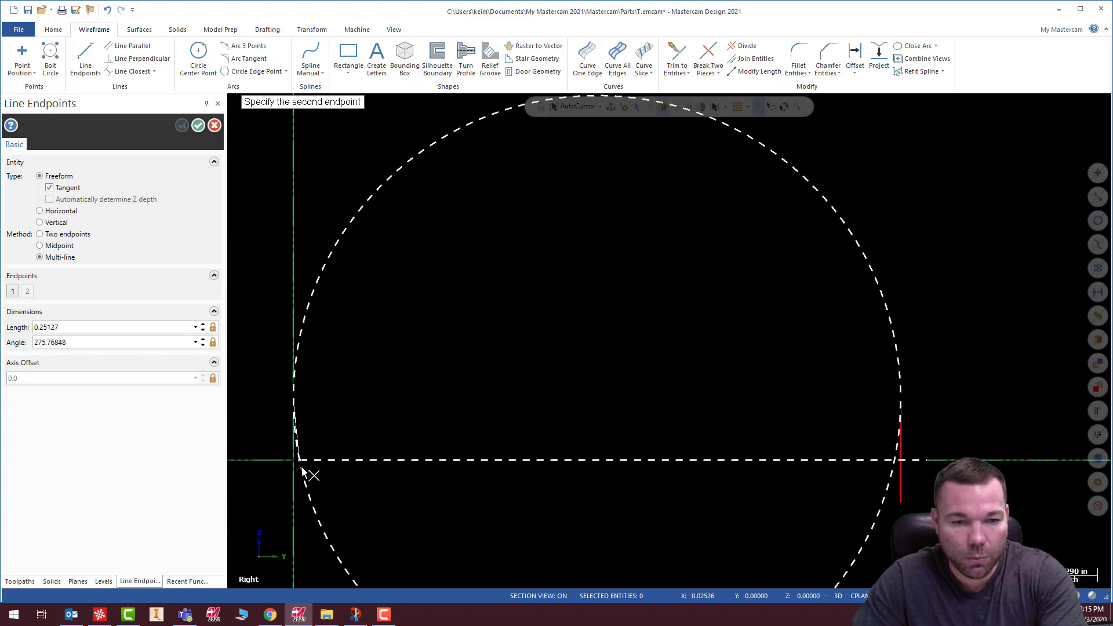
{"action": "left_click", "coordinate": [421, 397]}
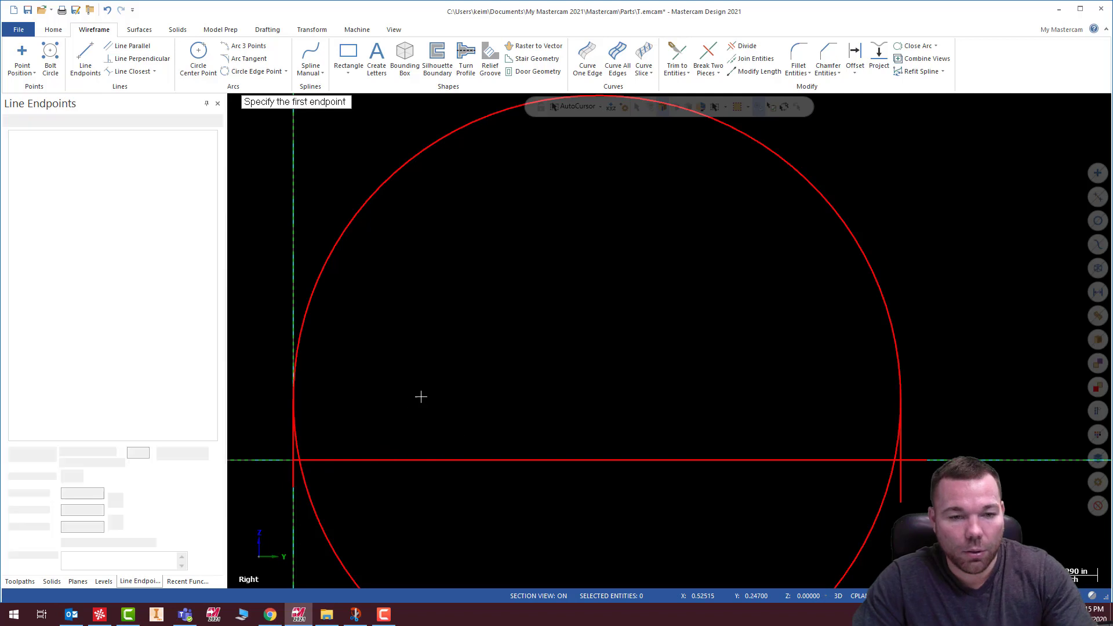
{"action": "key", "text": "Escape"}
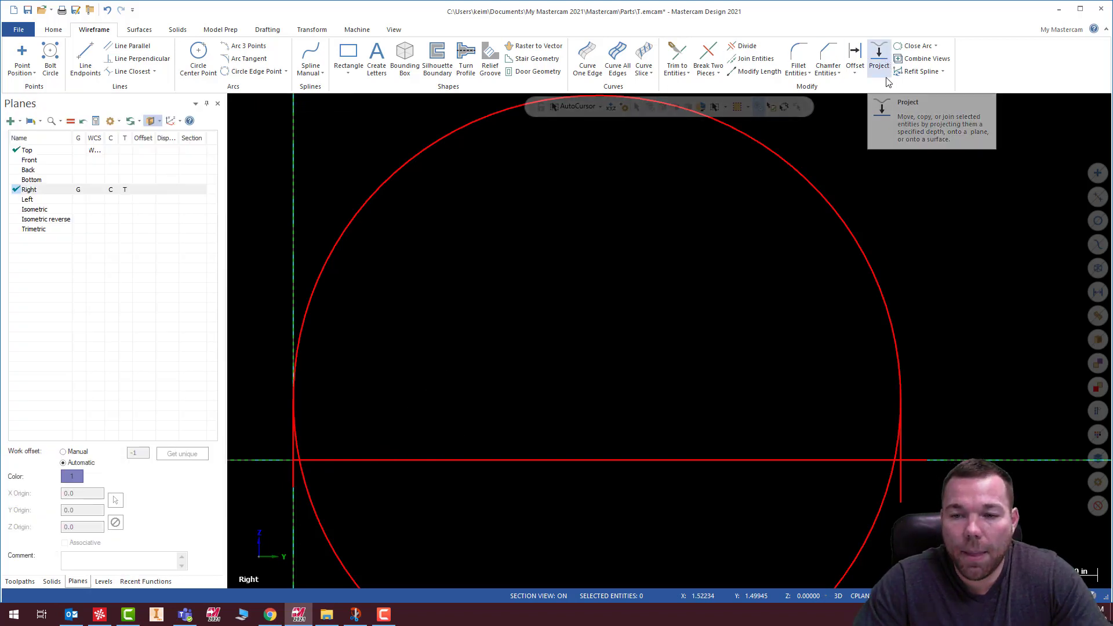
Step: Draw a horizontal line from 0, 0.75 across the circle to beyond its right side
{"action": "left_click", "coordinate": [85, 58]}
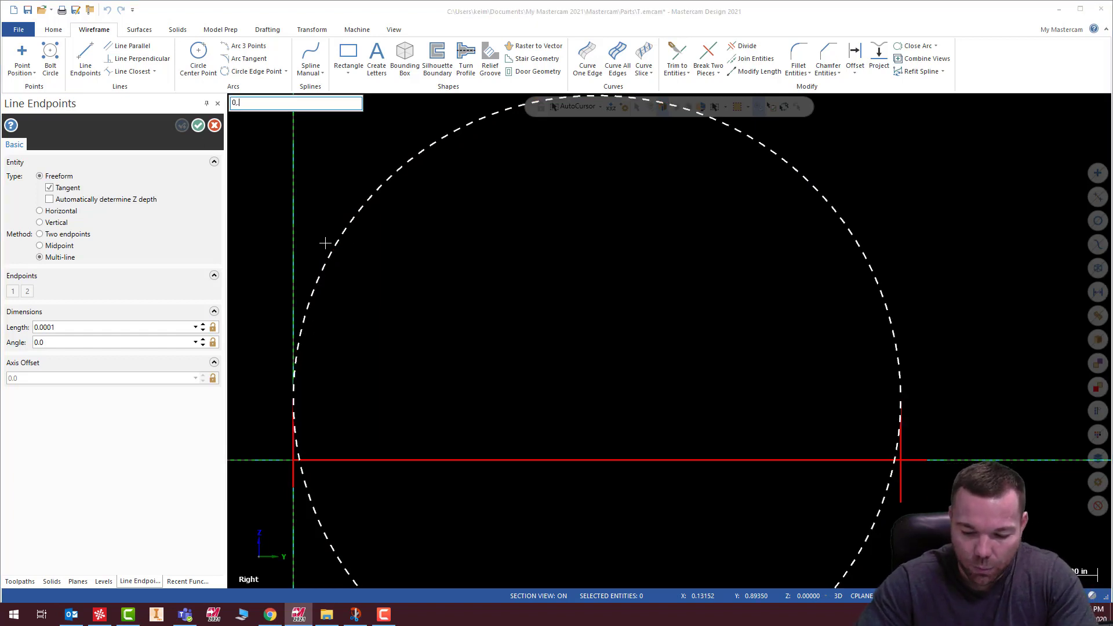
{"action": "left_click", "coordinate": [331, 243]}
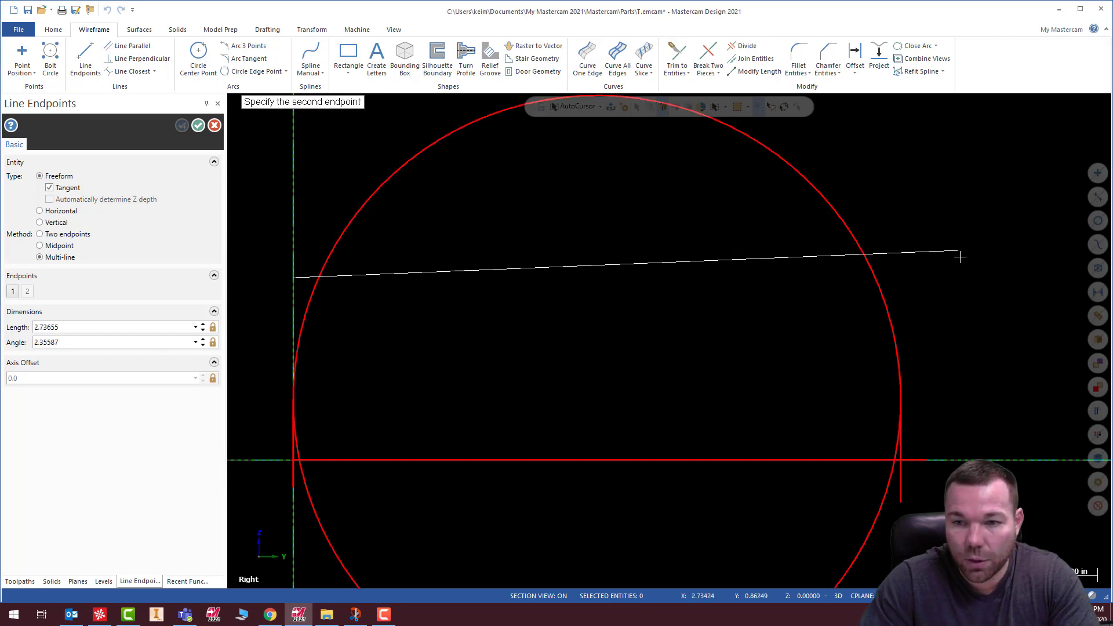
{"action": "left_click", "coordinate": [968, 278]}
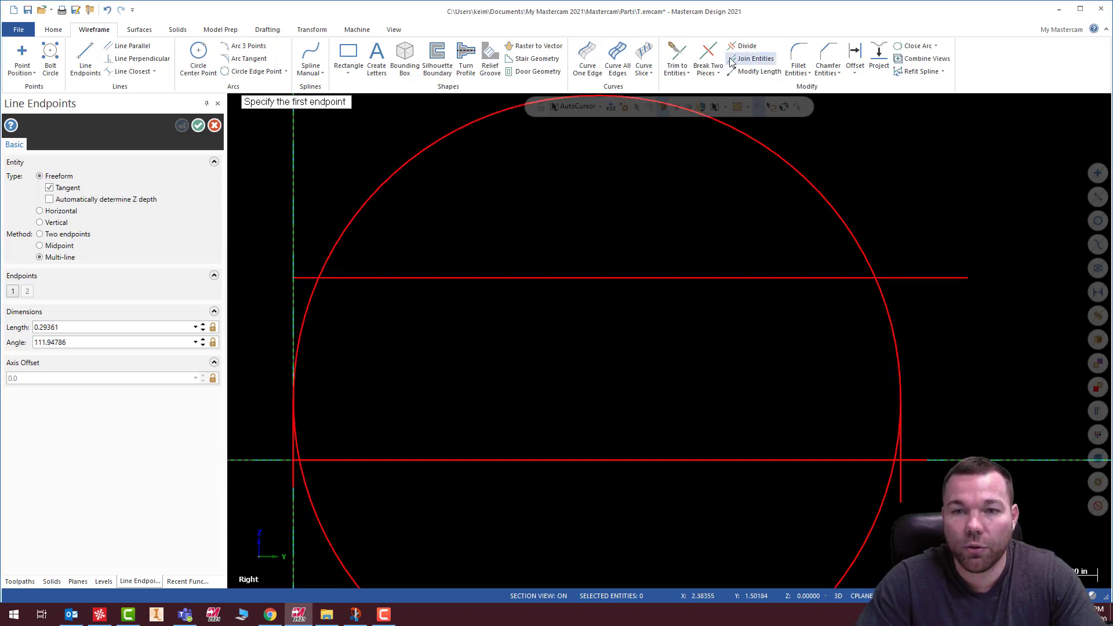
Step: Trim the upper line's right overhang with Divide, try trimming the circle's top arc, and undo that arc trim
{"action": "left_click", "coordinate": [745, 46]}
{"action": "left_click", "coordinate": [939, 277]}
{"action": "left_click", "coordinate": [844, 224]}
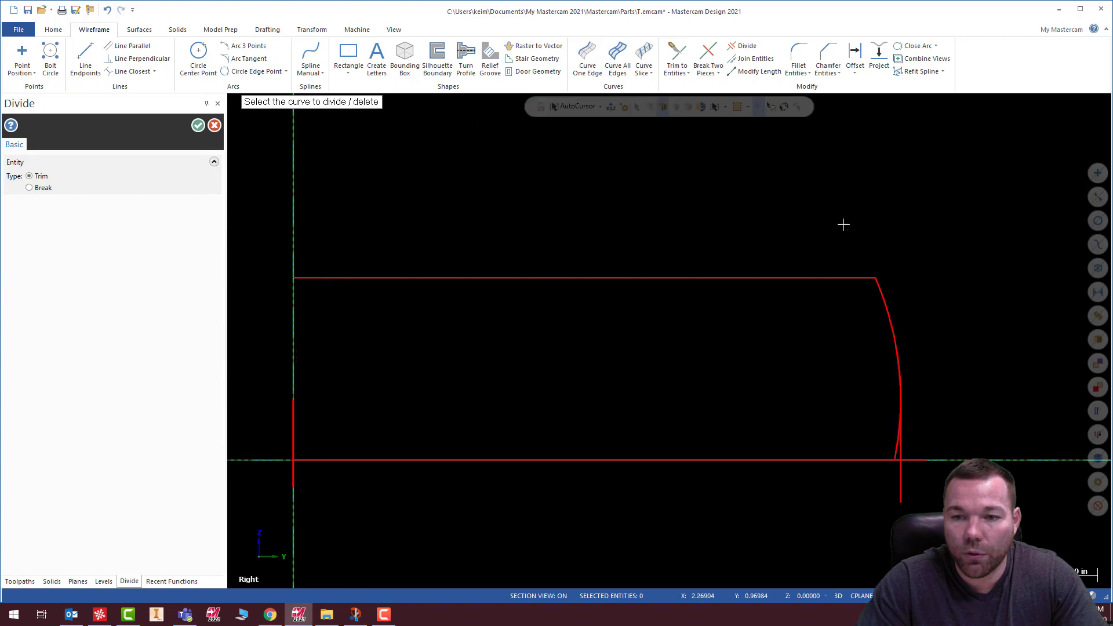
{"action": "left_click", "coordinate": [107, 10]}
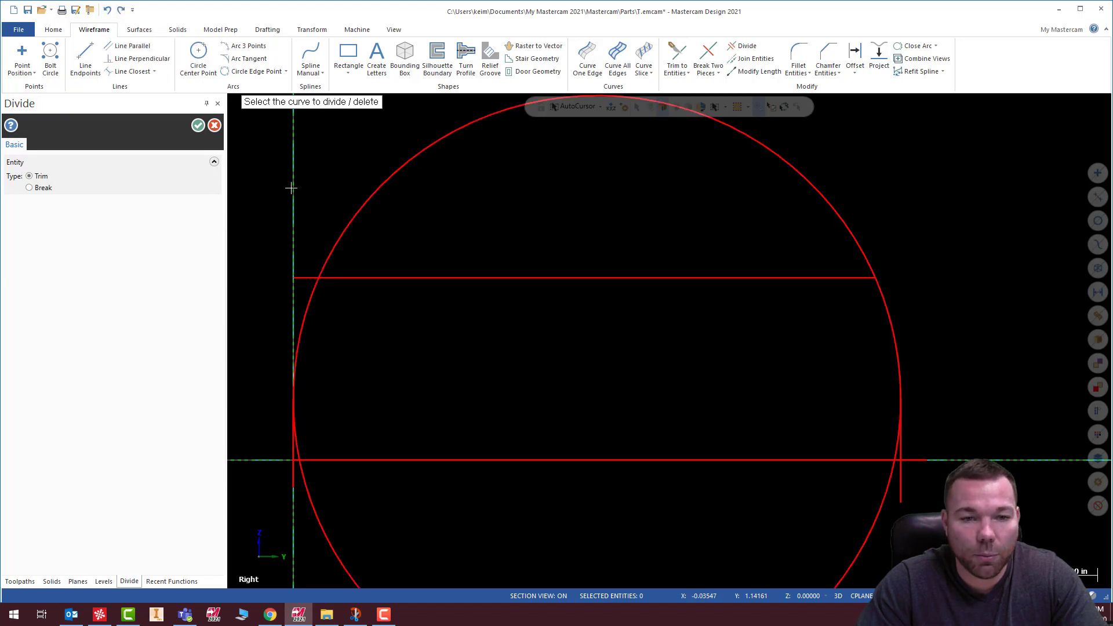
Step: Trim away the circle's top and bottom arcs and the overhanging ends at the profile's left side
{"action": "left_click", "coordinate": [333, 251]}
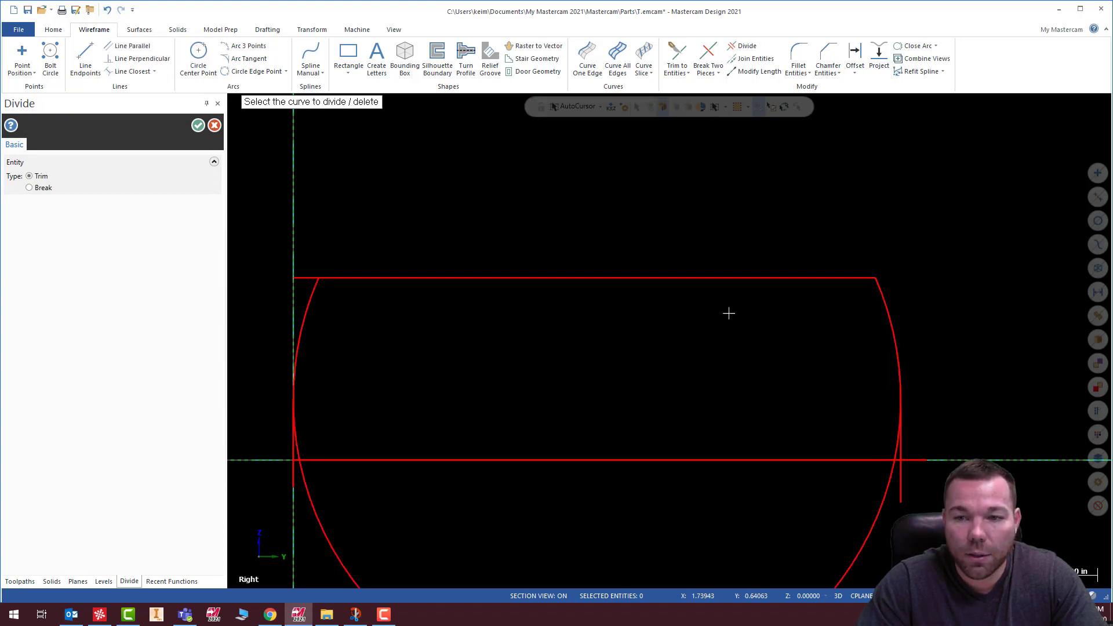
{"action": "left_click", "coordinate": [326, 517]}
{"action": "left_click", "coordinate": [294, 478]}
{"action": "scroll", "coordinate": [268, 420], "scroll_direction": "up", "scroll_amount": 5}
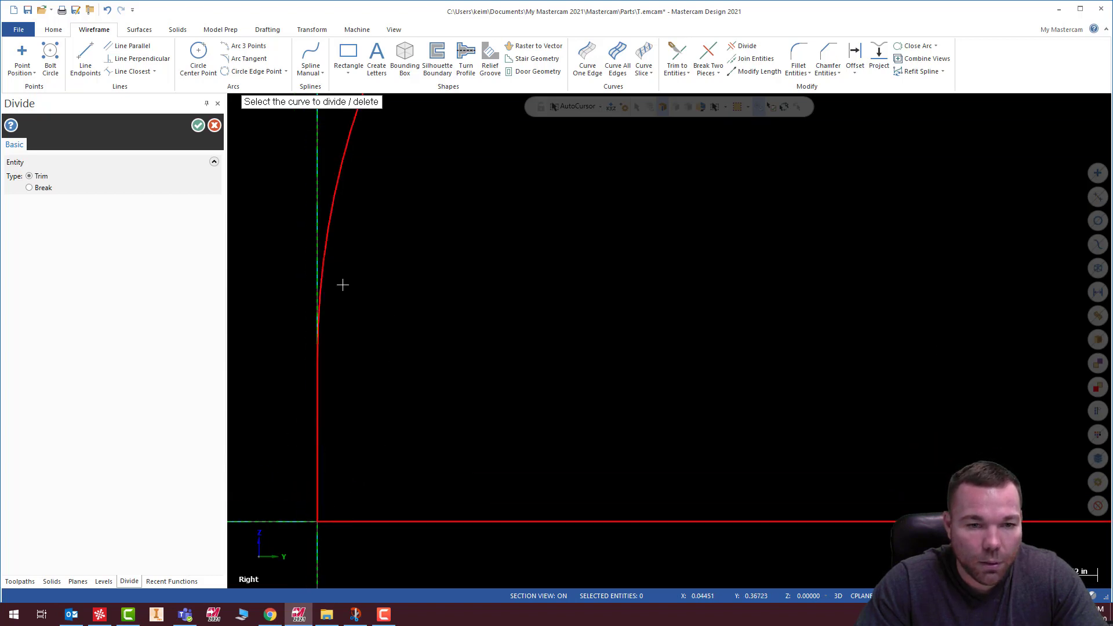
{"action": "scroll", "coordinate": [263, 400], "scroll_direction": "down", "scroll_amount": 4}
{"action": "left_click", "coordinate": [309, 259]}
{"action": "scroll", "coordinate": [243, 283], "scroll_direction": "down", "scroll_amount": 4}
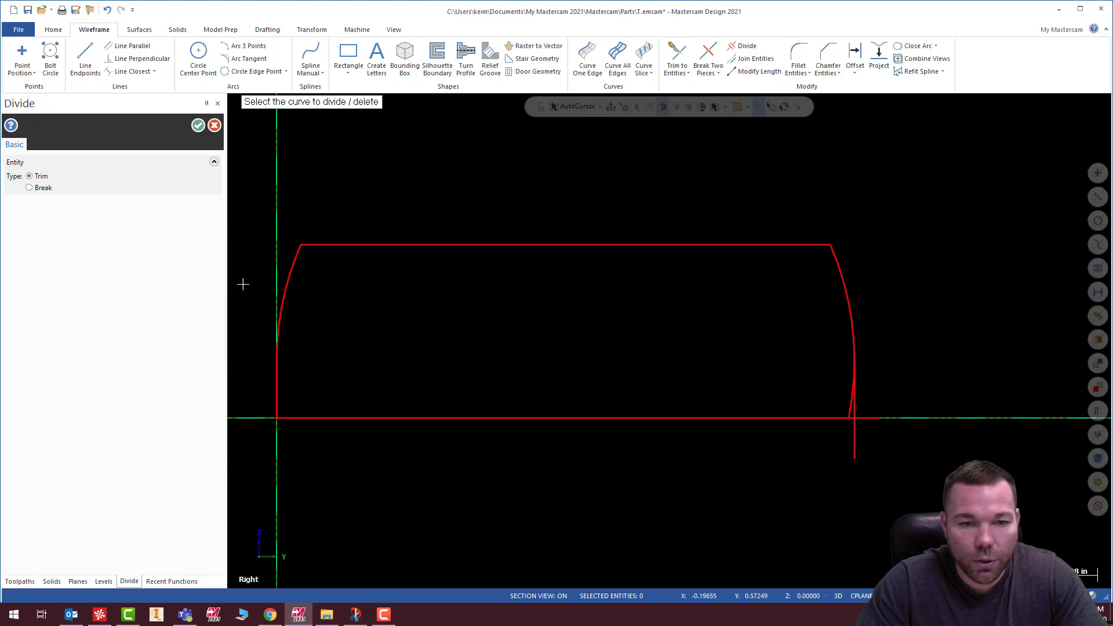
Step: Trim the leftover arc and the overhanging vertical and baseline ends at the profile's lower right corner
{"action": "scroll", "coordinate": [672, 377], "scroll_direction": "up", "scroll_amount": 5}
{"action": "scroll", "coordinate": [703, 409], "scroll_direction": "up", "scroll_amount": 1}
{"action": "left_click", "coordinate": [713, 366]}
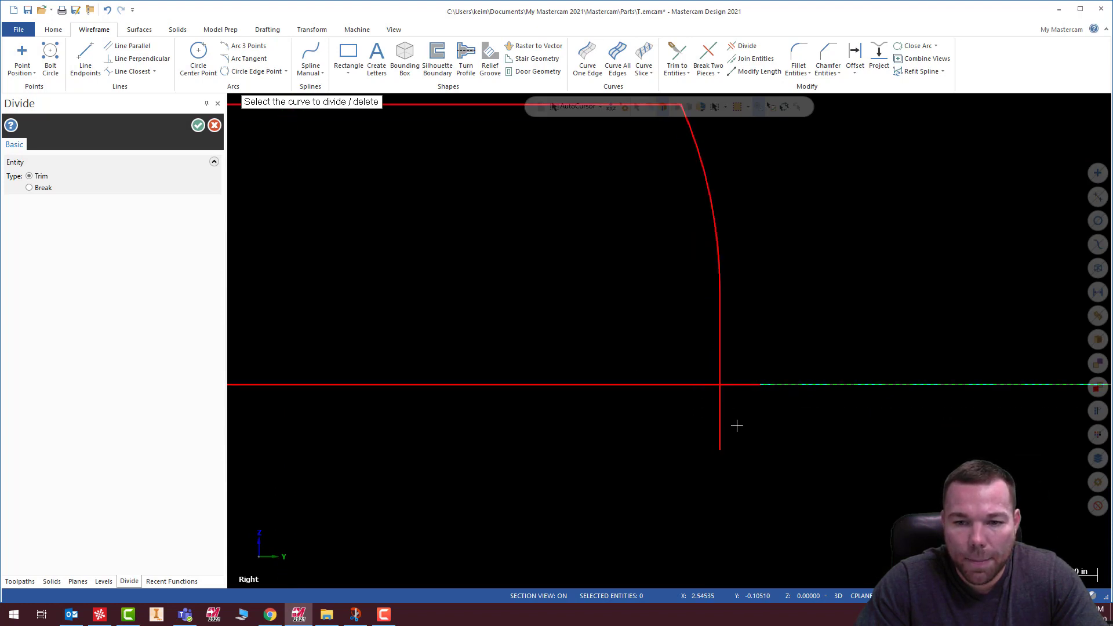
{"action": "scroll", "coordinate": [847, 452], "scroll_direction": "down", "scroll_amount": 4}
{"action": "scroll", "coordinate": [673, 367], "scroll_direction": "up", "scroll_amount": 4}
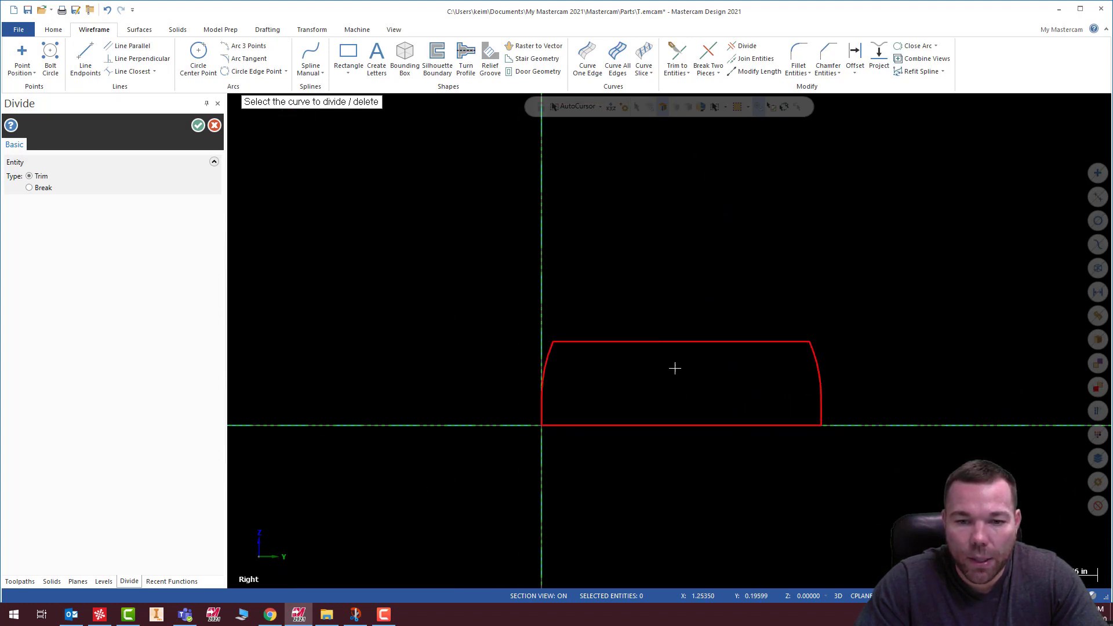
Step: Fillet both upper corners of the profile with a 0.25 radius, trimming the entities
{"action": "left_click", "coordinate": [799, 54]}
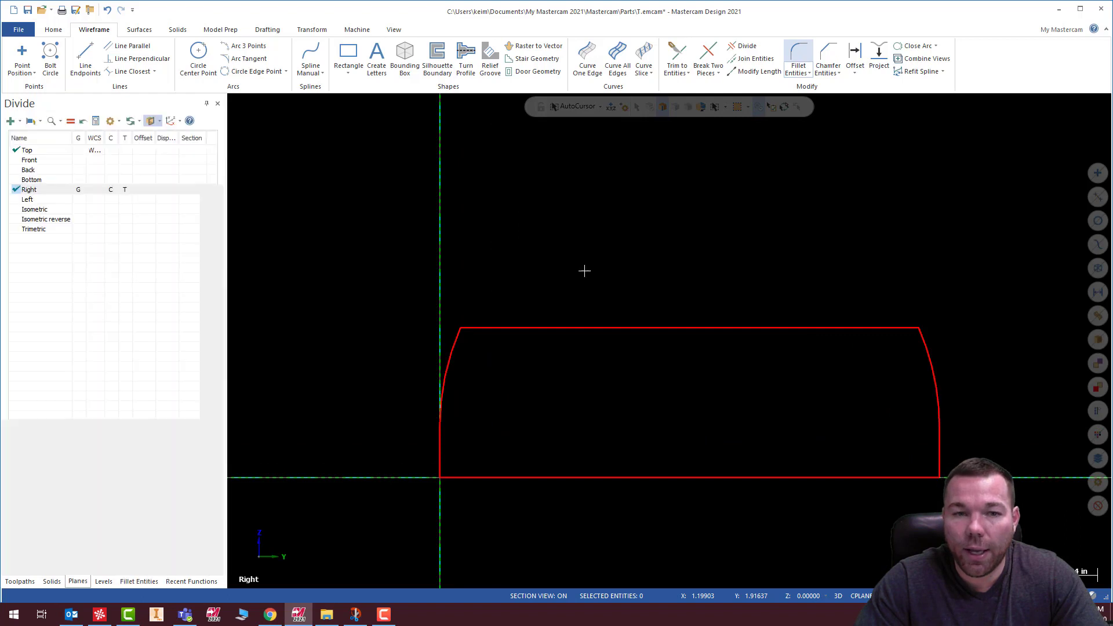
{"action": "left_click", "coordinate": [484, 329]}
{"action": "left_click", "coordinate": [450, 341]}
{"action": "left_click", "coordinate": [902, 328]}
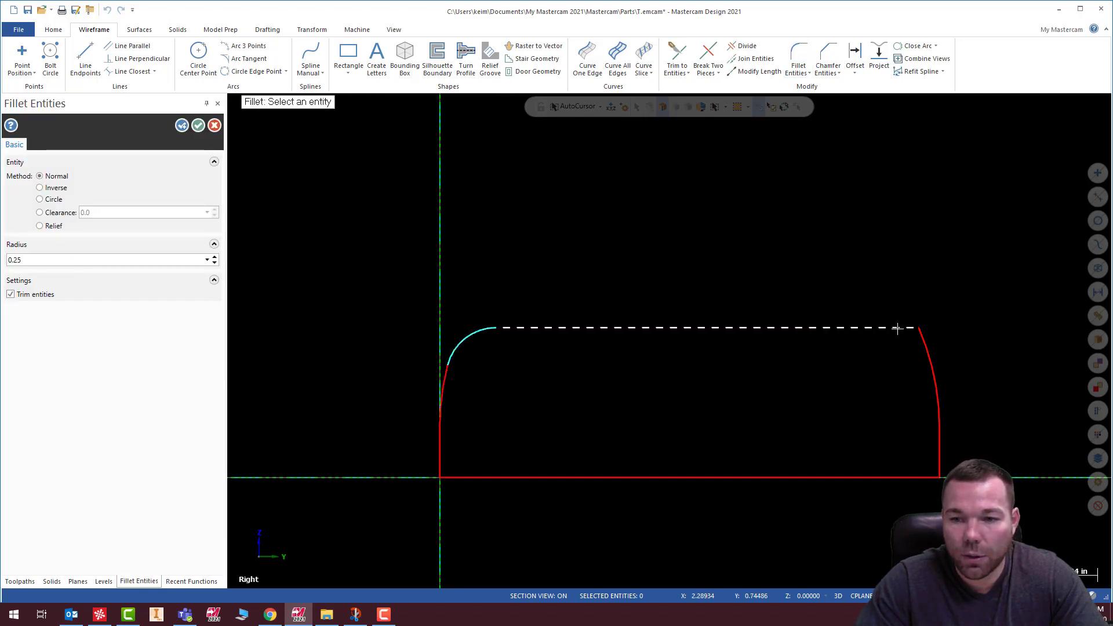
{"action": "left_click", "coordinate": [922, 339]}
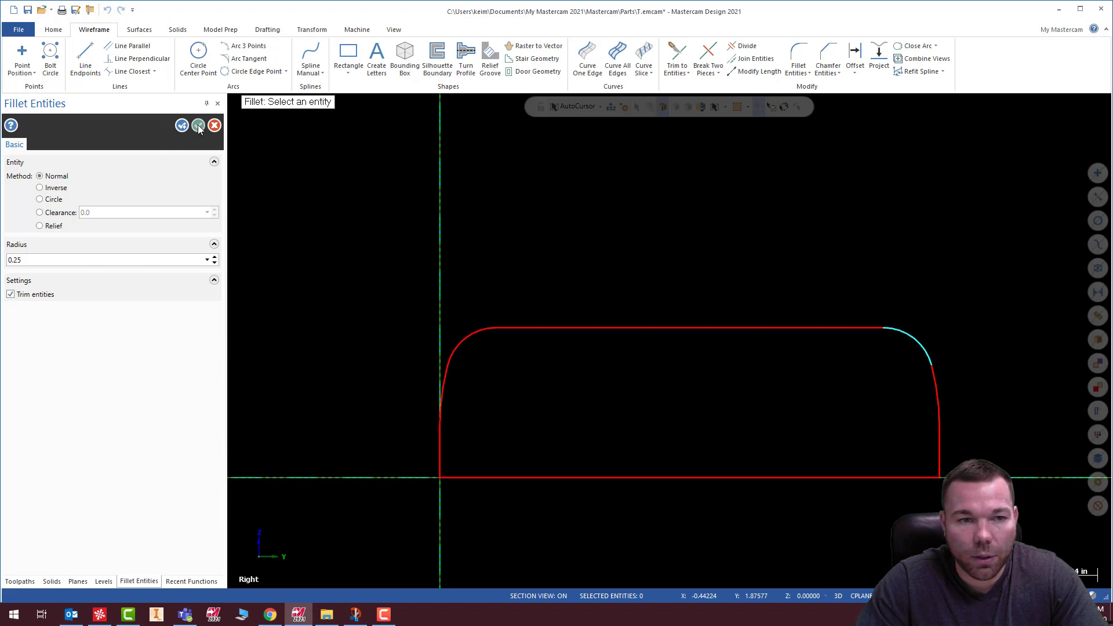
{"action": "left_click", "coordinate": [199, 126]}
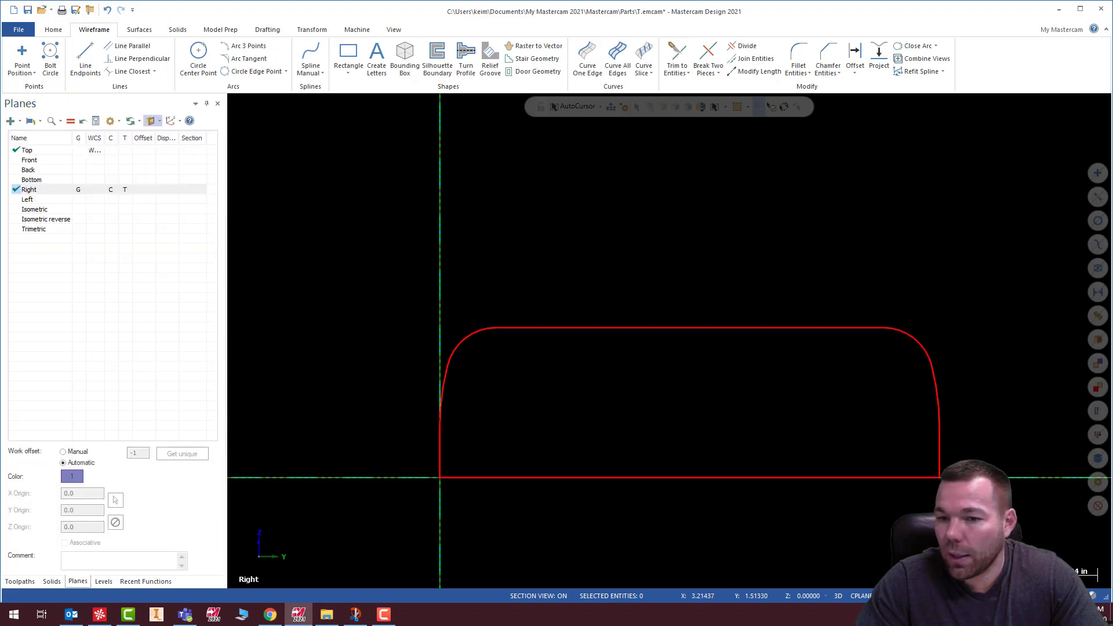
Step: Check the part drawing, switch the graphics view to Isometric, and select the Right plane with its construction and tool plane settings
{"action": "key", "text": "alt+Tab"}
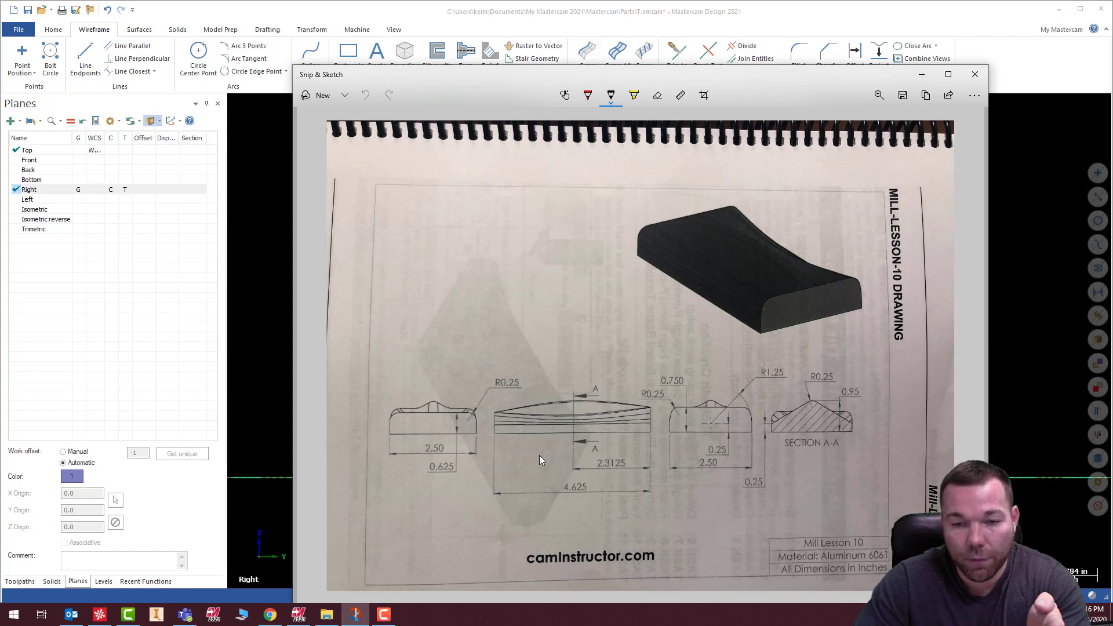
{"action": "left_click", "coordinate": [650, 82]}
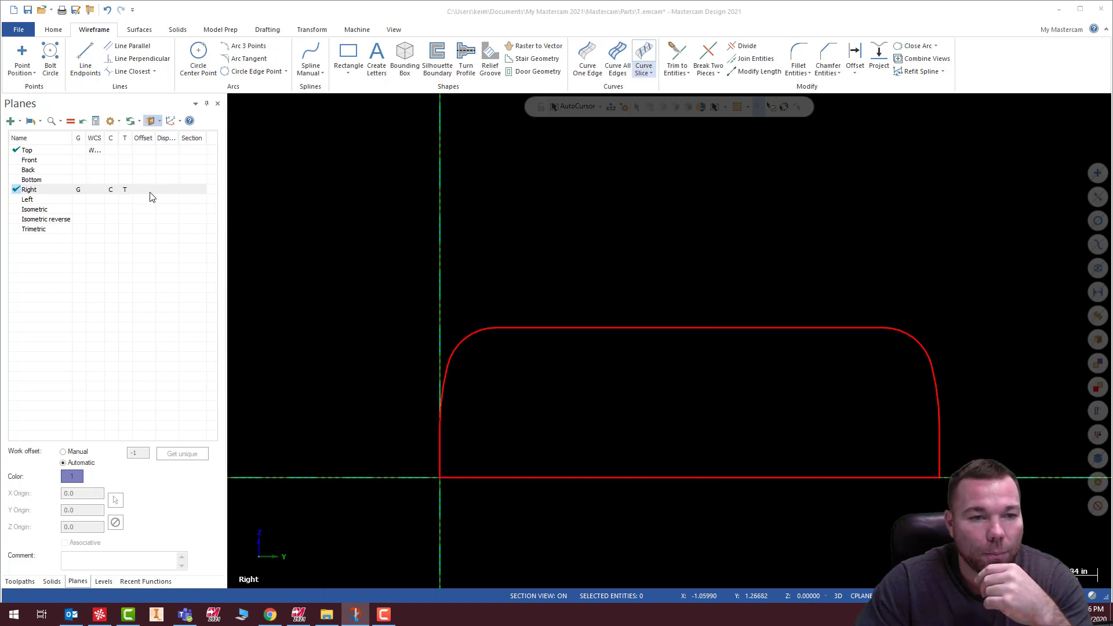
{"action": "left_click", "coordinate": [80, 210]}
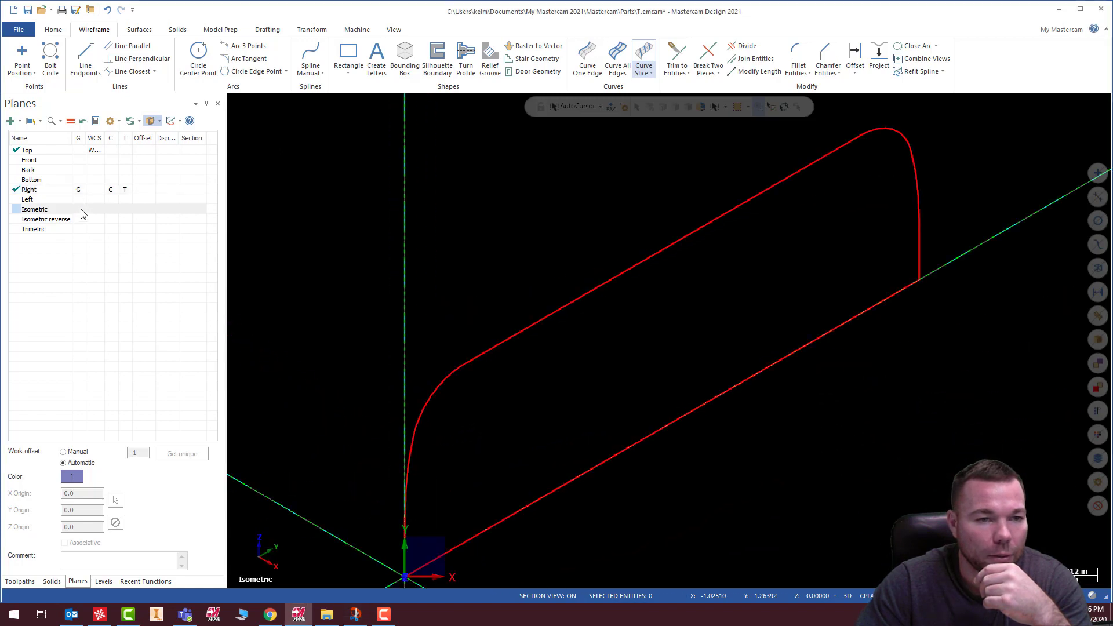
{"action": "left_click", "coordinate": [109, 189]}
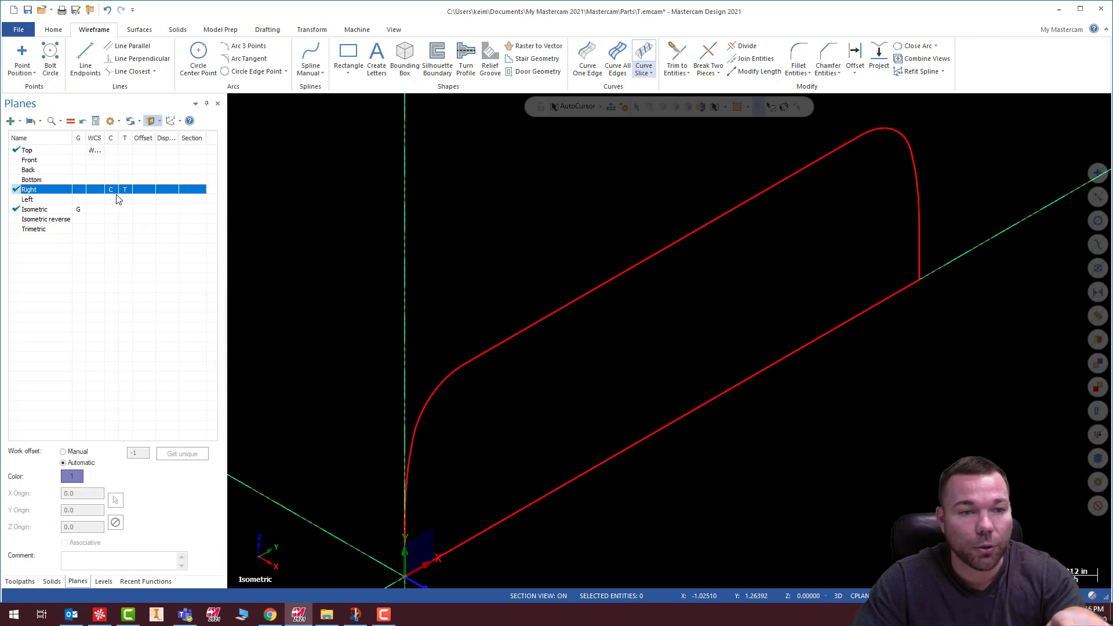
Step: Set the construction Z depth to -2.3125 for the mid-section profile
{"action": "scroll", "coordinate": [812, 394], "scroll_direction": "down", "scroll_amount": 3}
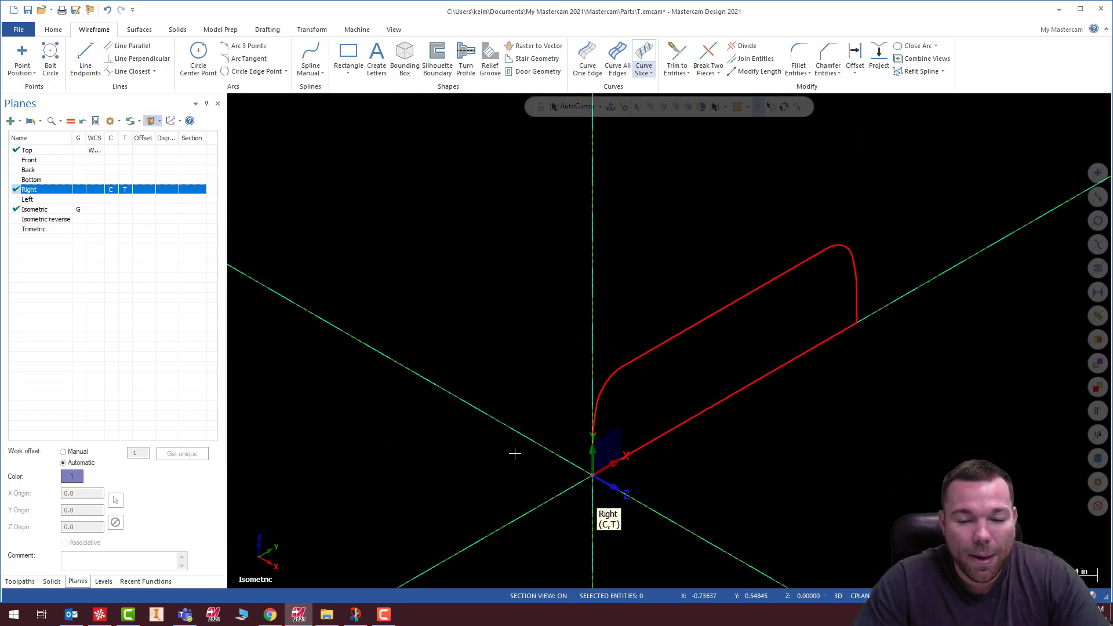
{"action": "scroll", "coordinate": [473, 371], "scroll_direction": "down", "scroll_amount": 2}
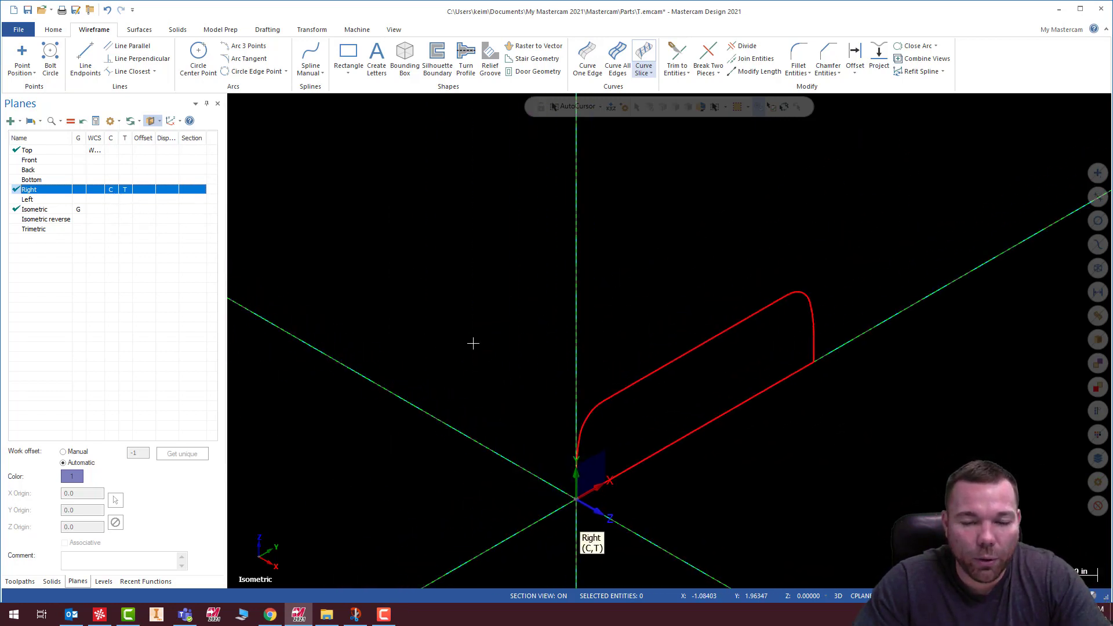
{"action": "scroll", "coordinate": [473, 343], "scroll_direction": "up", "scroll_amount": 1}
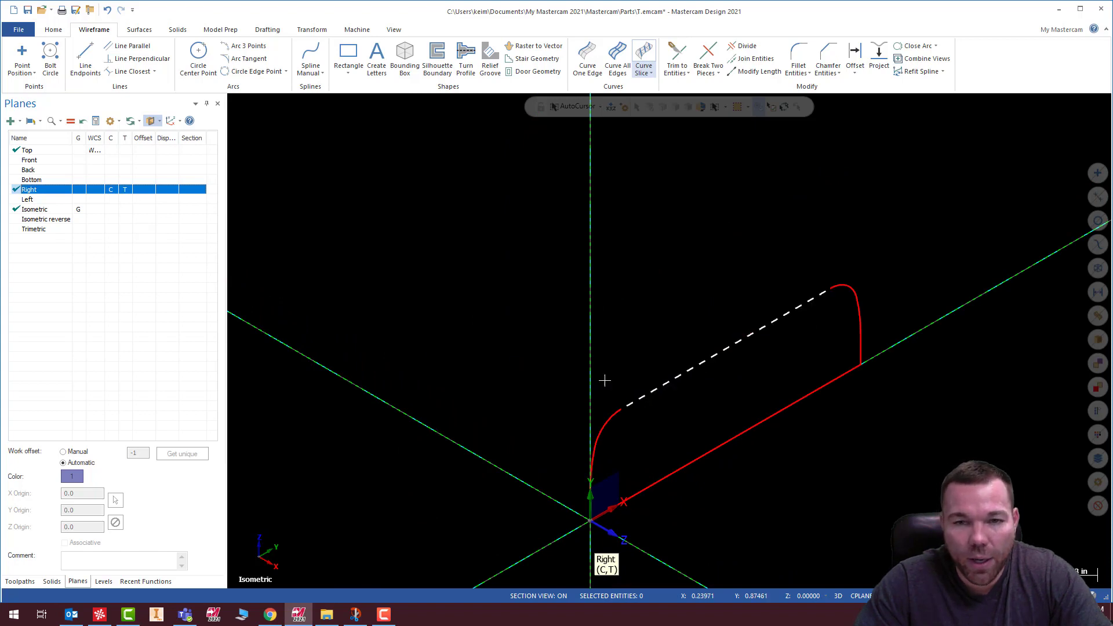
{"action": "left_click", "coordinate": [58, 30]}
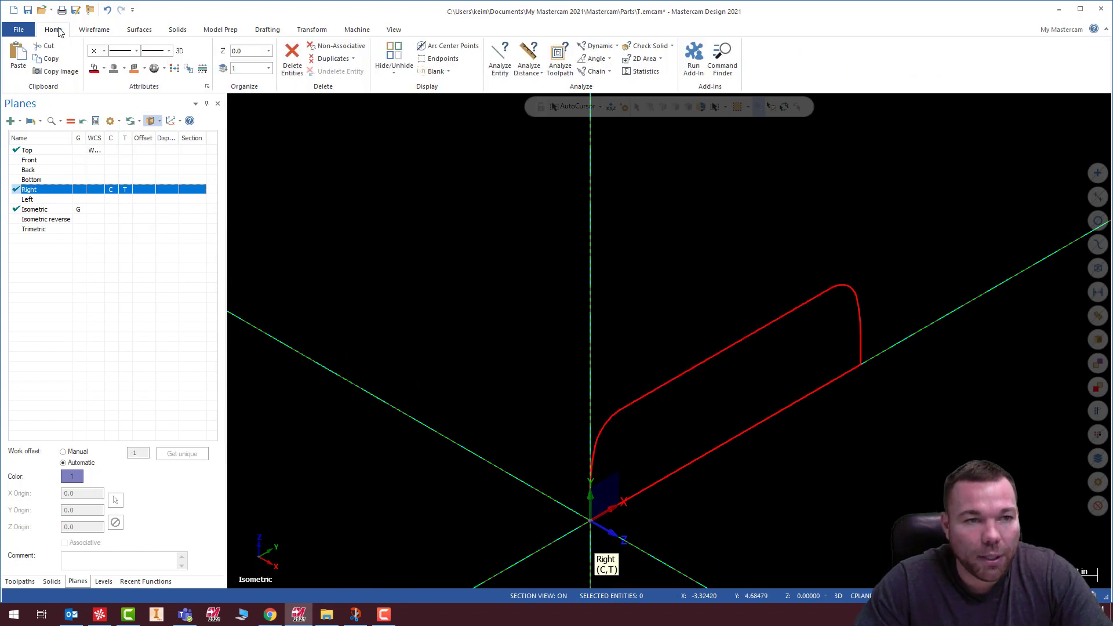
{"action": "left_click", "coordinate": [235, 51]}
{"action": "type", "text": "-2.3125"}
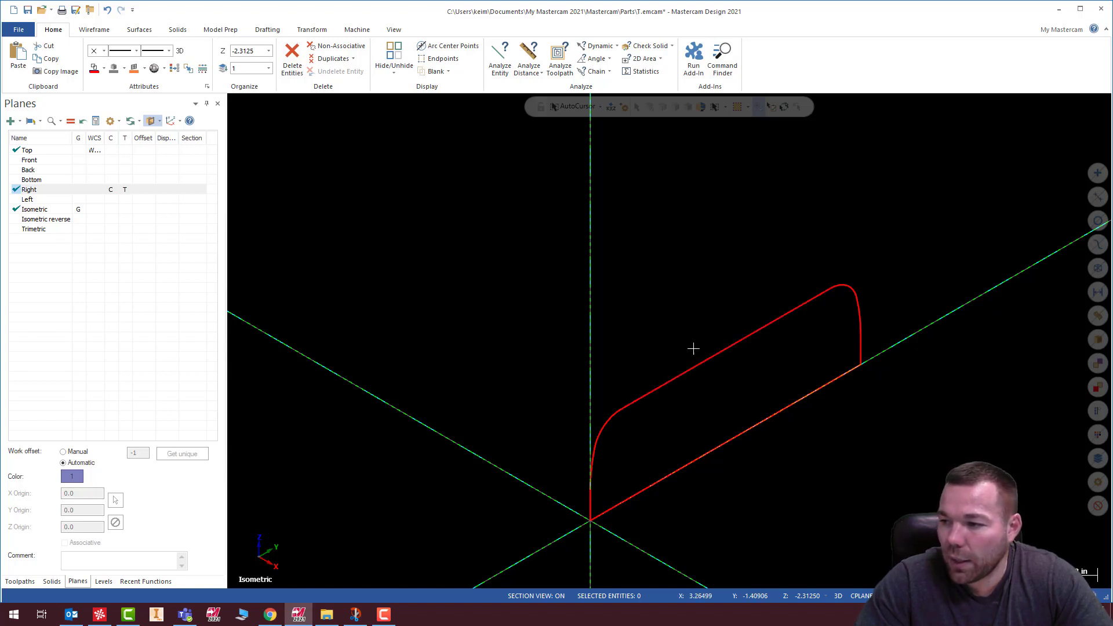
Step: Draw connected multi-line segments through 0,0.25; 0,0; 2.5,0; and 2.5,0.25 for the base and short sides of the mid-section profile
{"action": "left_click", "coordinate": [94, 29]}
{"action": "left_click", "coordinate": [85, 61]}
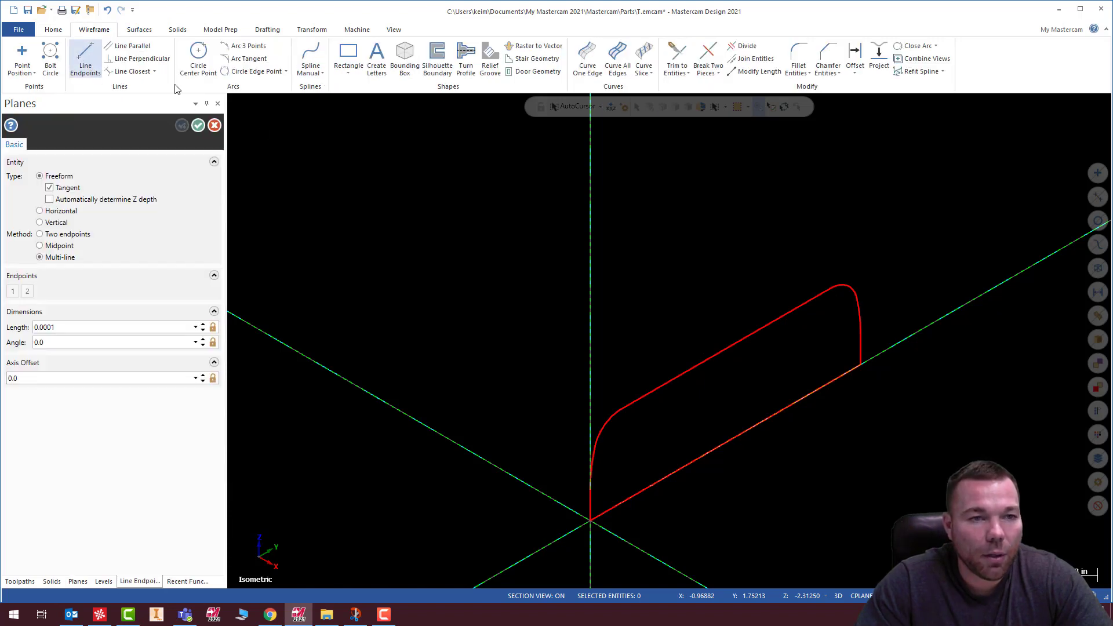
{"action": "type", "text": "0"}
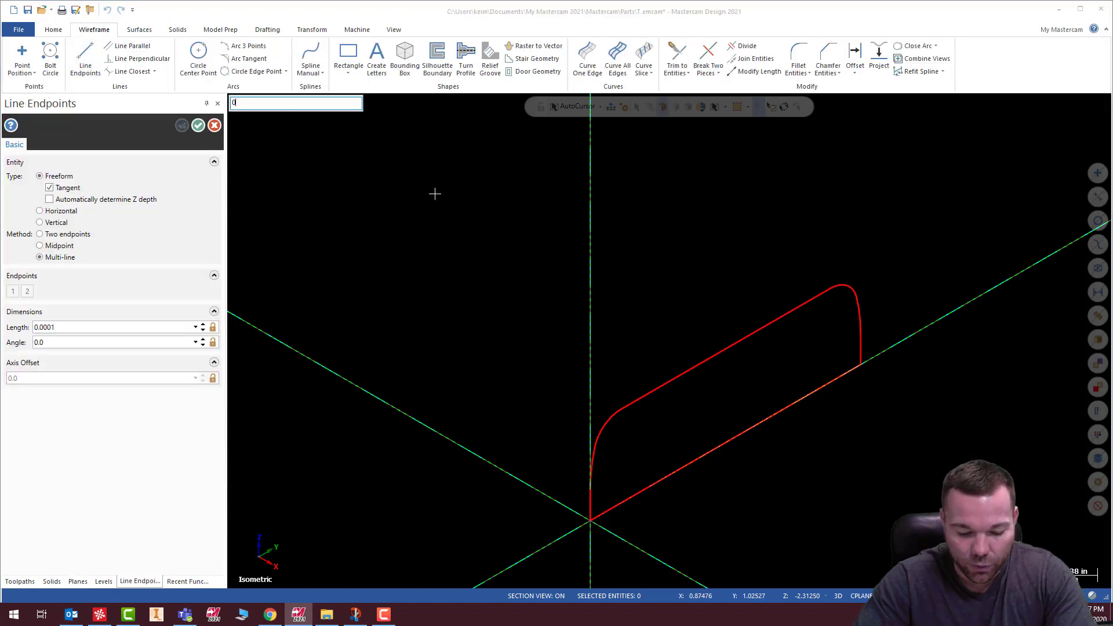
{"action": "type", "text": ",.25"}
{"action": "key", "text": "Return"}
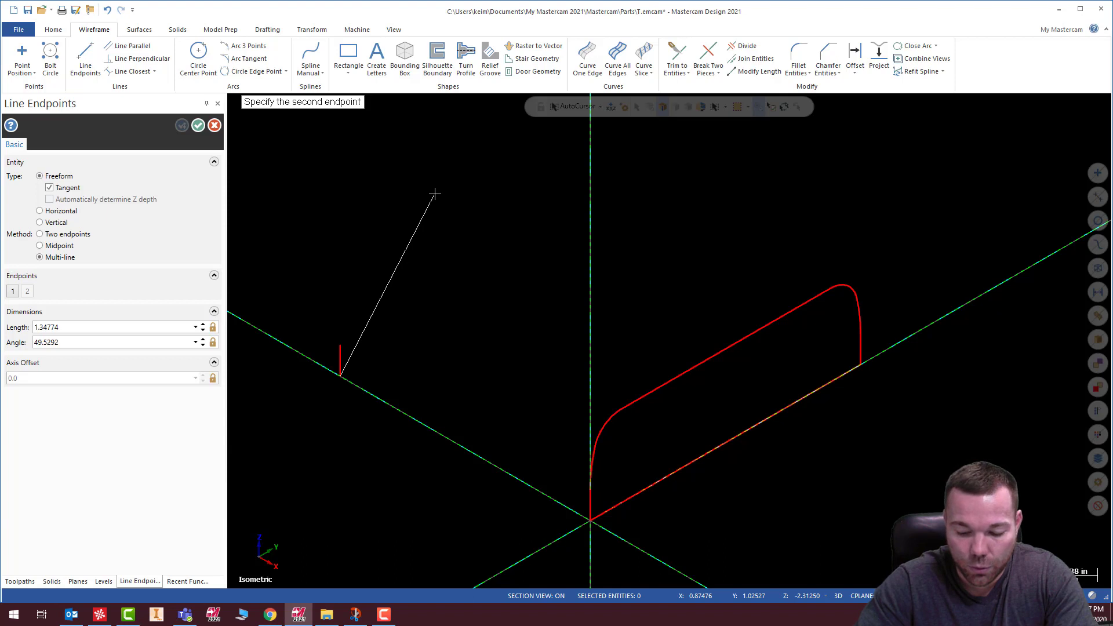
{"action": "type", "text": "2.5"}
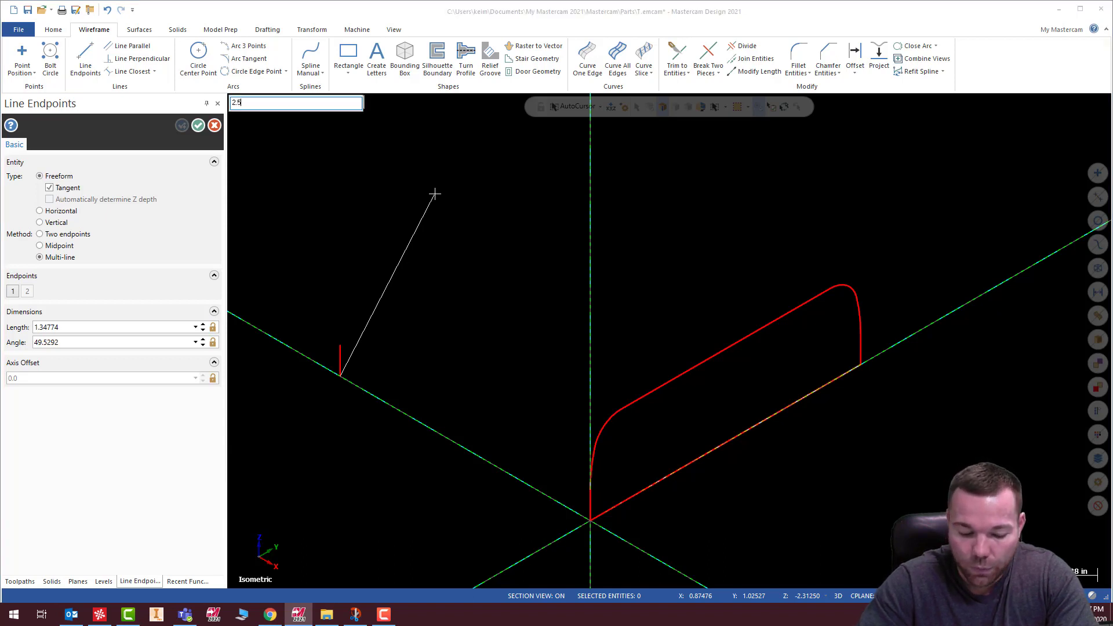
{"action": "type", "text": ",0"}
{"action": "key", "text": "Return"}
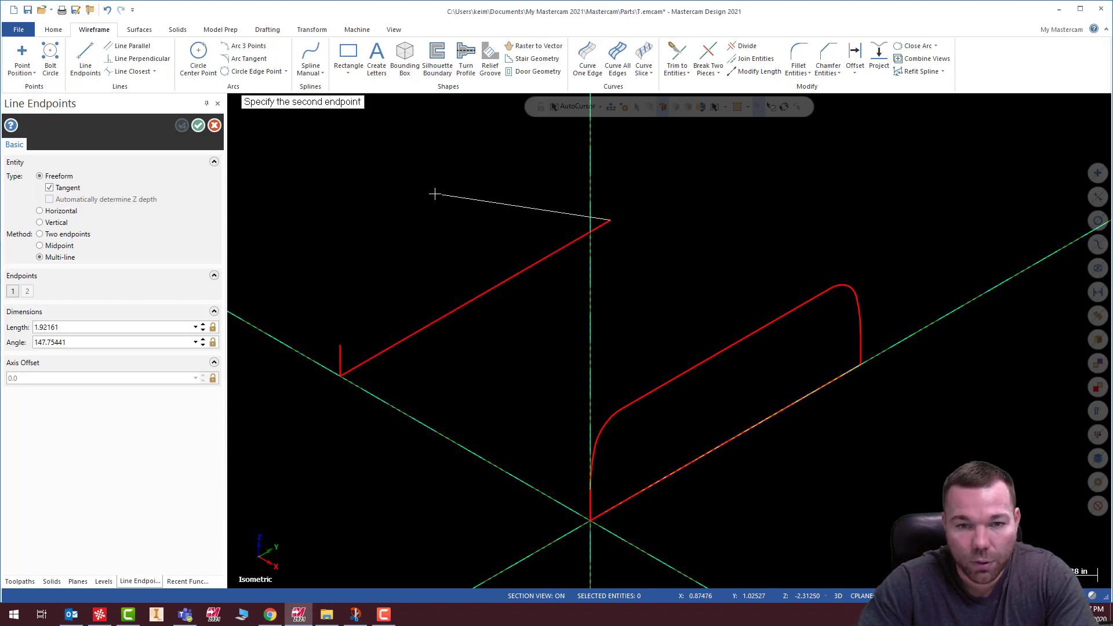
{"action": "type", "text": "2.5,,2"}
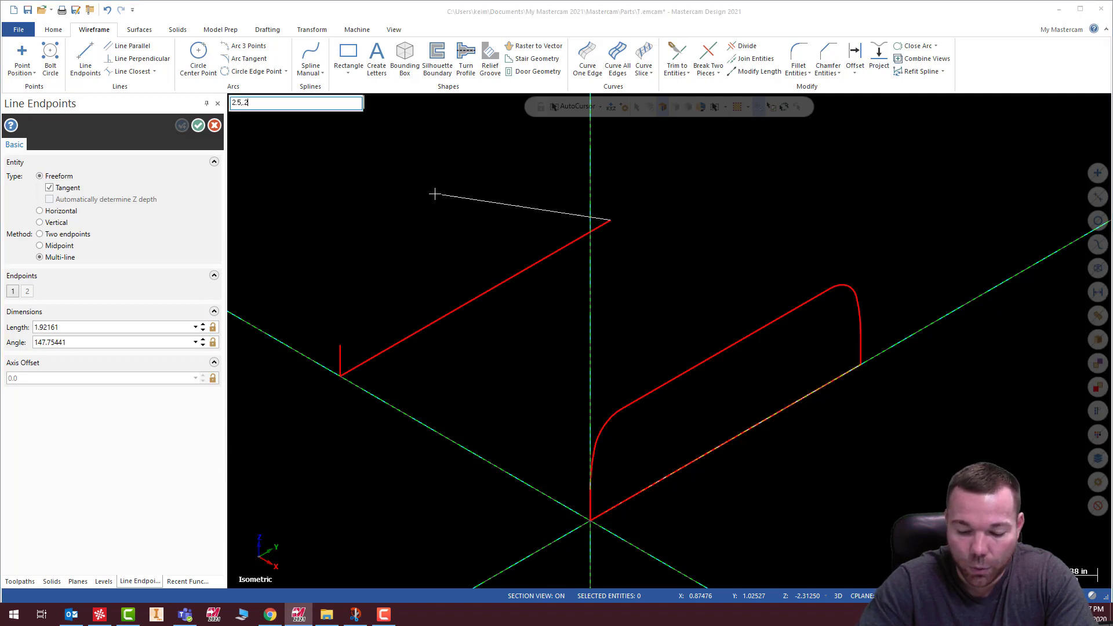
{"action": "key", "text": "Return"}
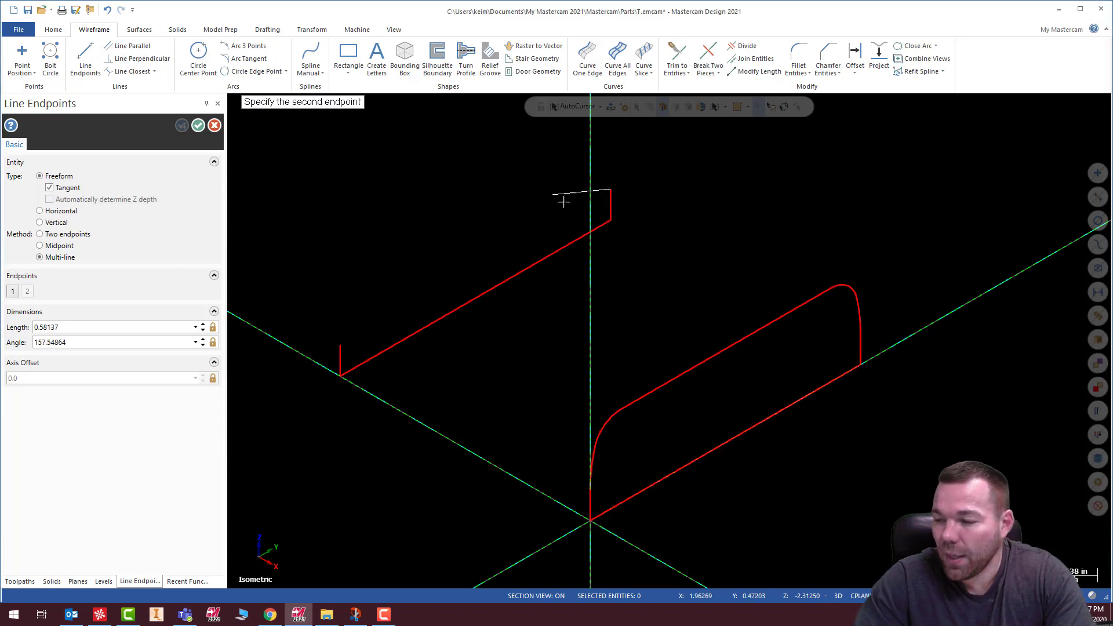
{"action": "key", "text": "Escape"}
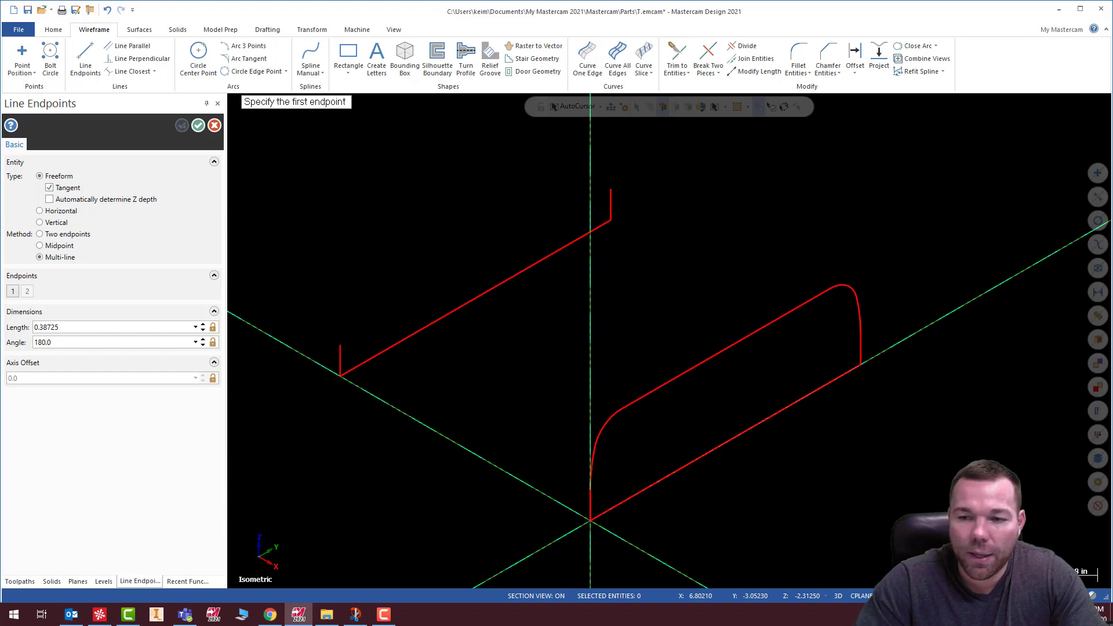
Step: Check section A-A on the part drawing and draw a 0.25 radius circle centered at 1.25,0.7
{"action": "key", "text": "alt+Tab"}
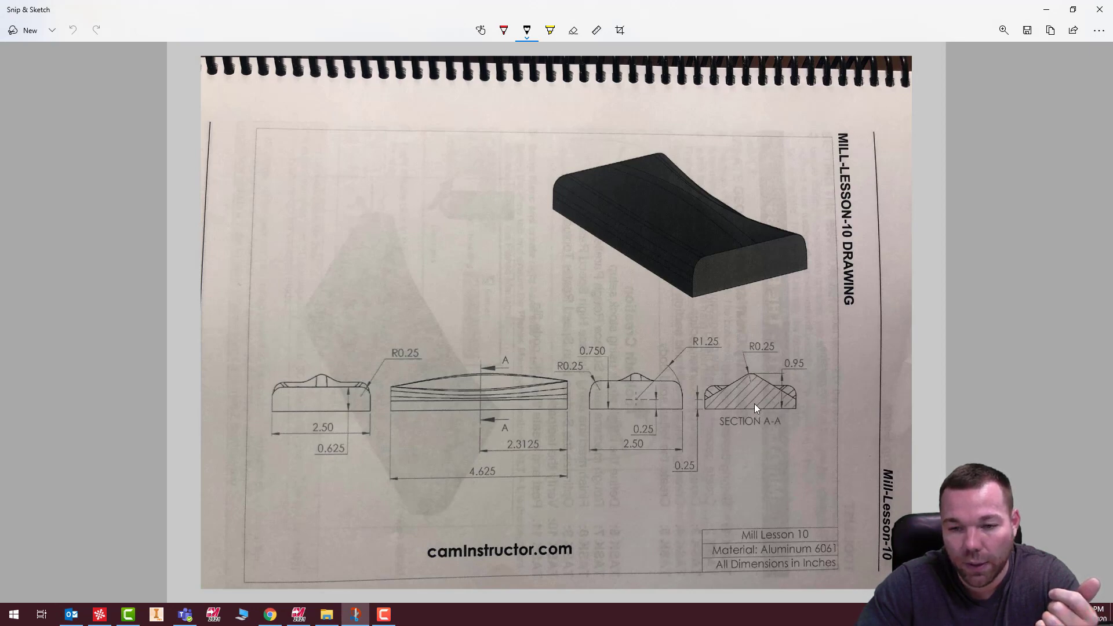
{"action": "left_click", "coordinate": [1073, 9]}
{"action": "left_click", "coordinate": [392, 228]}
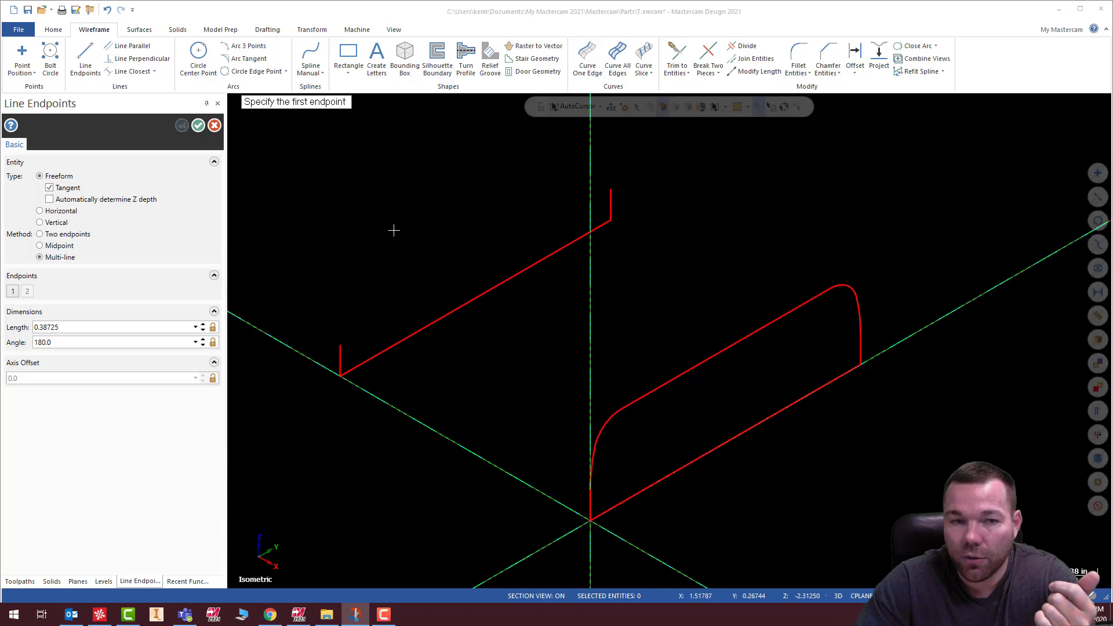
{"action": "left_click", "coordinate": [195, 54]}
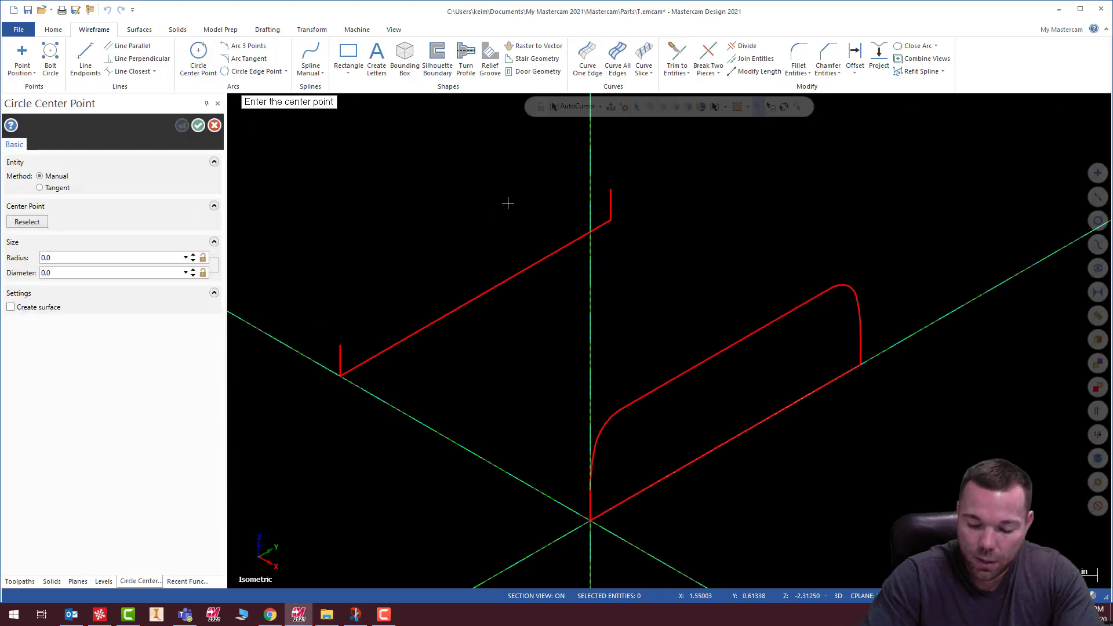
{"action": "type", "text": "1.25"}
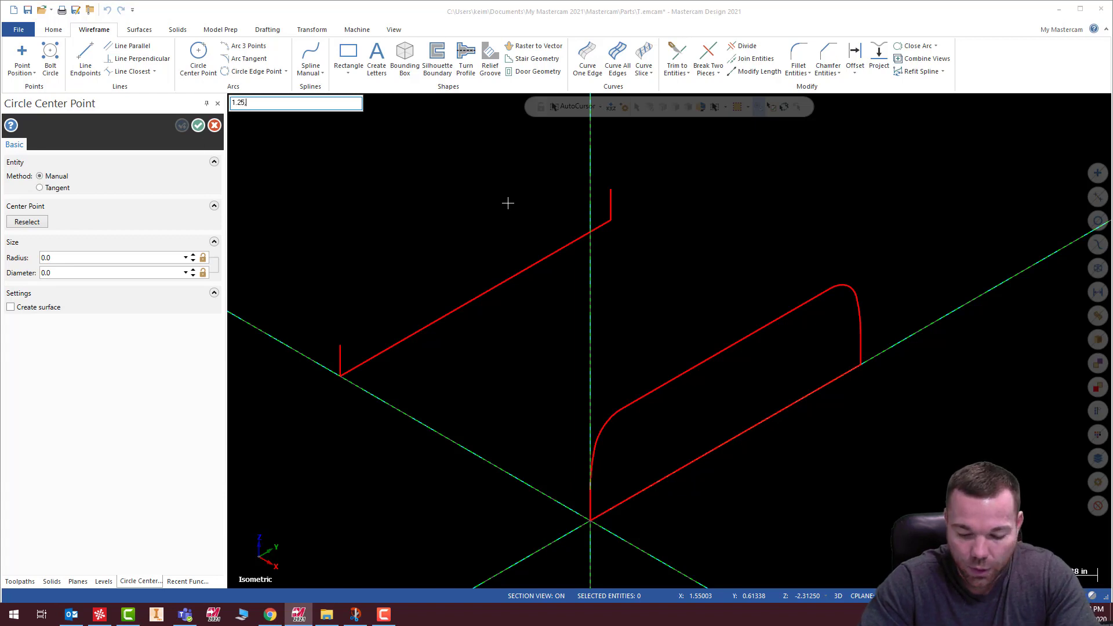
{"action": "type", "text": ",0.7"}
{"action": "key", "text": "Return"}
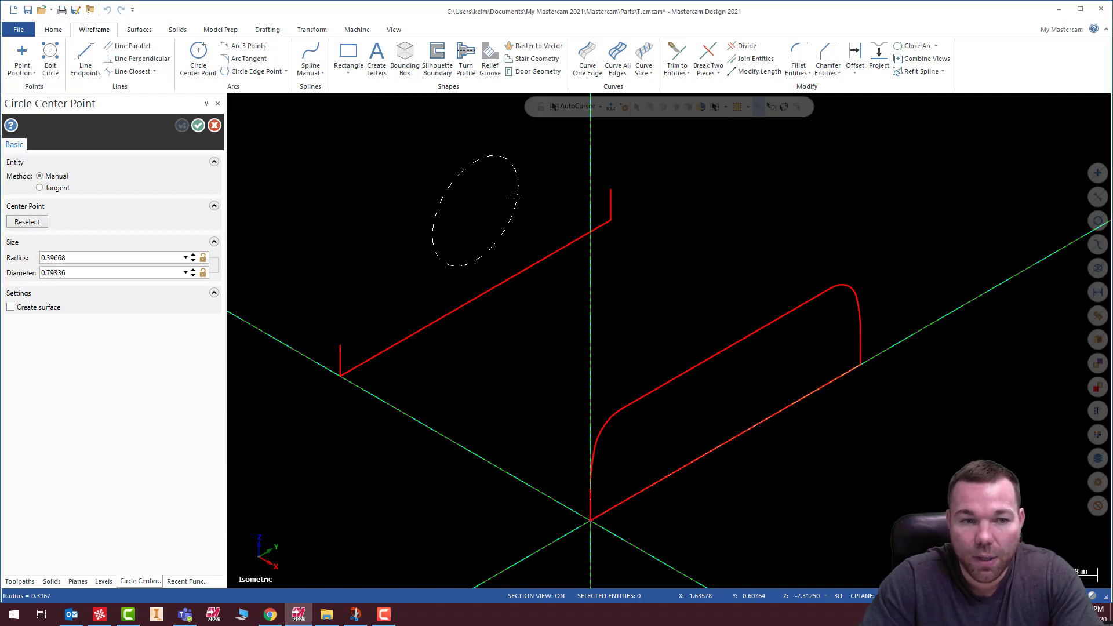
{"action": "left_click", "coordinate": [76, 257]}
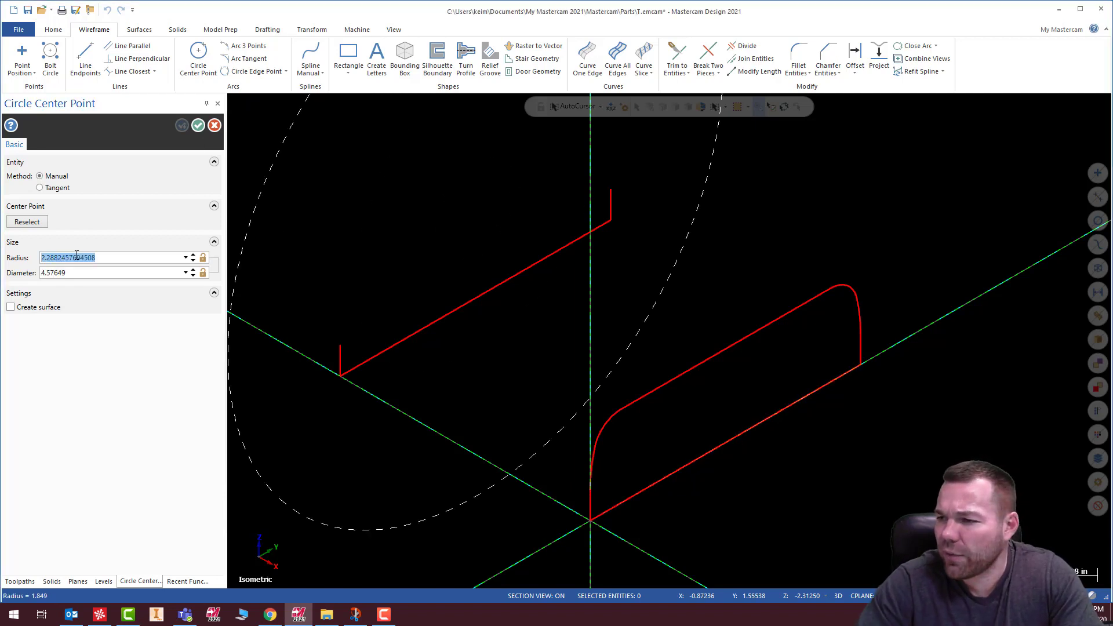
{"action": "type", "text": ".25"}
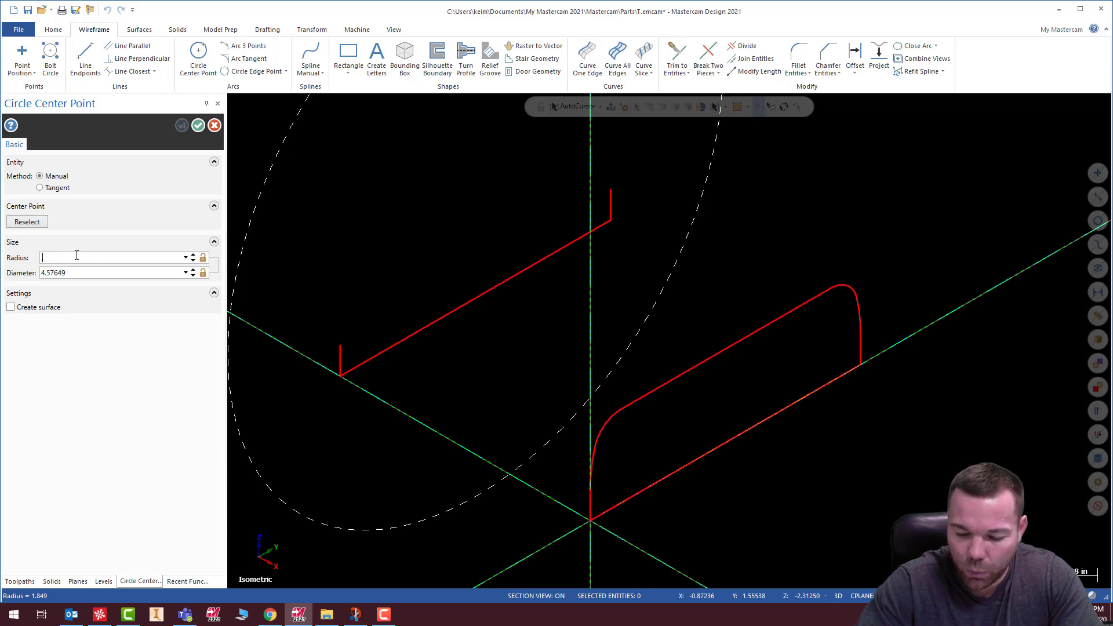
{"action": "key", "text": "Return"}
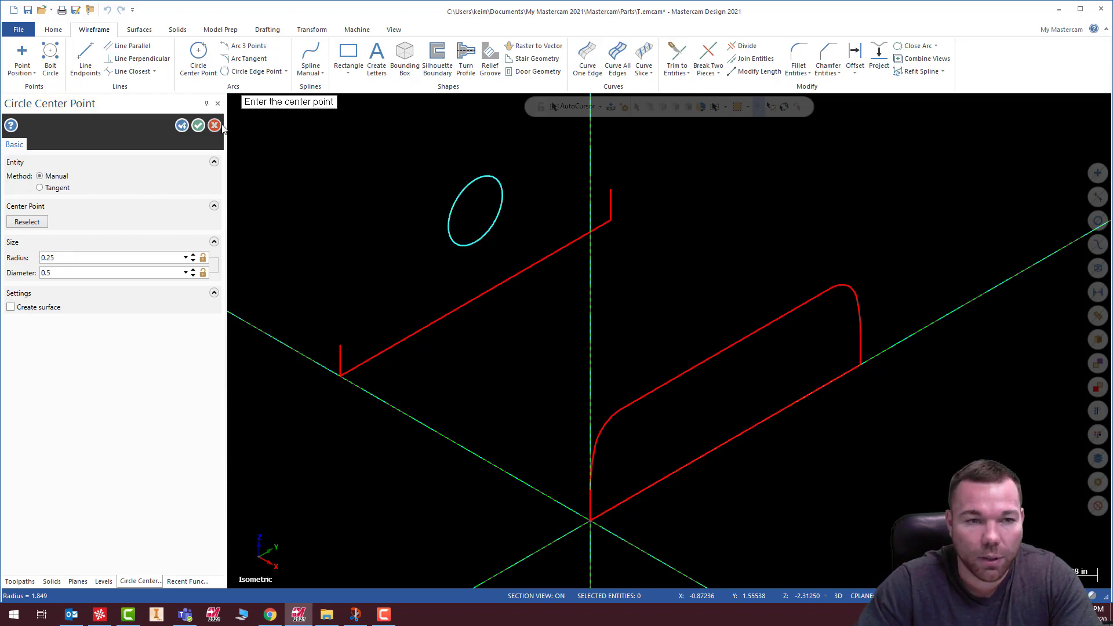
{"action": "left_click", "coordinate": [198, 126]}
Step: Draw tangent lines connecting the upper ends of both short vertical sides to the circle
{"action": "left_click", "coordinate": [85, 56]}
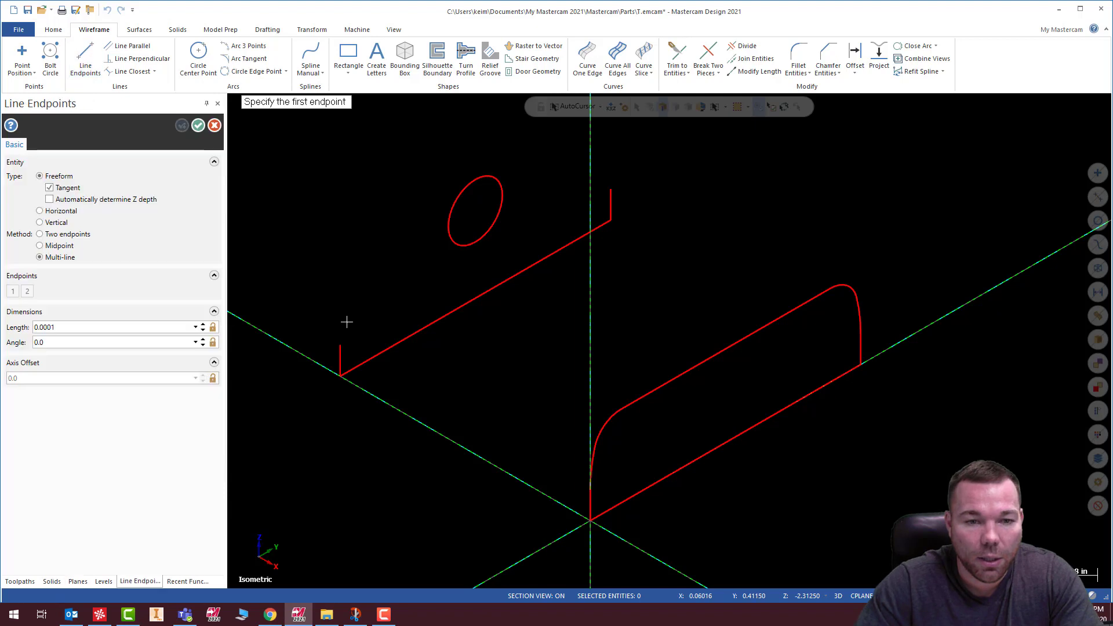
{"action": "left_click", "coordinate": [341, 346]}
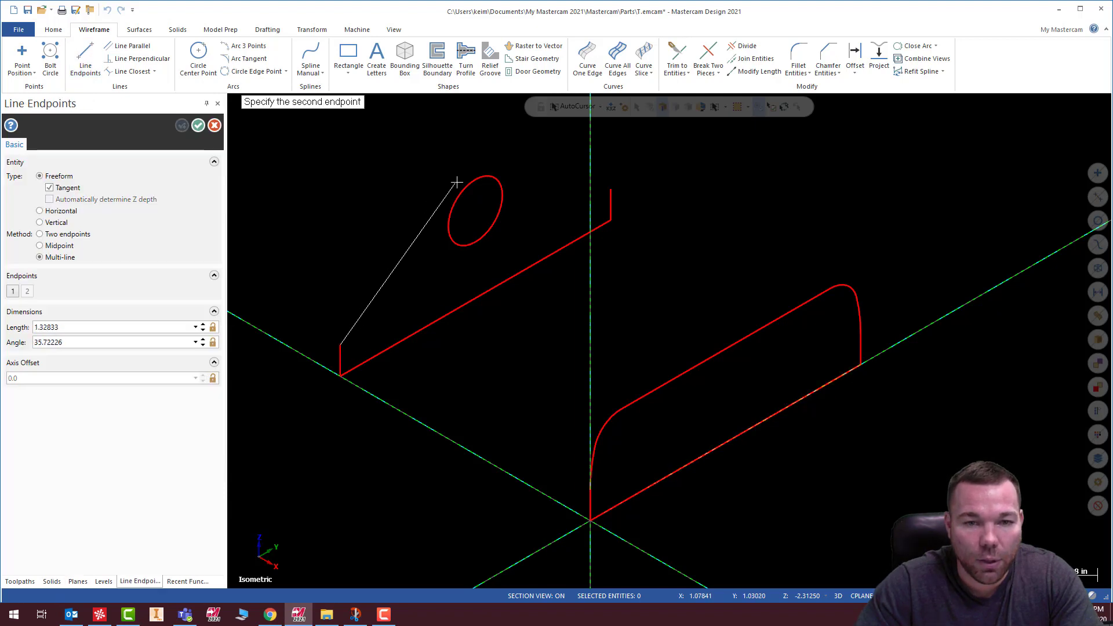
{"action": "left_click", "coordinate": [457, 189]}
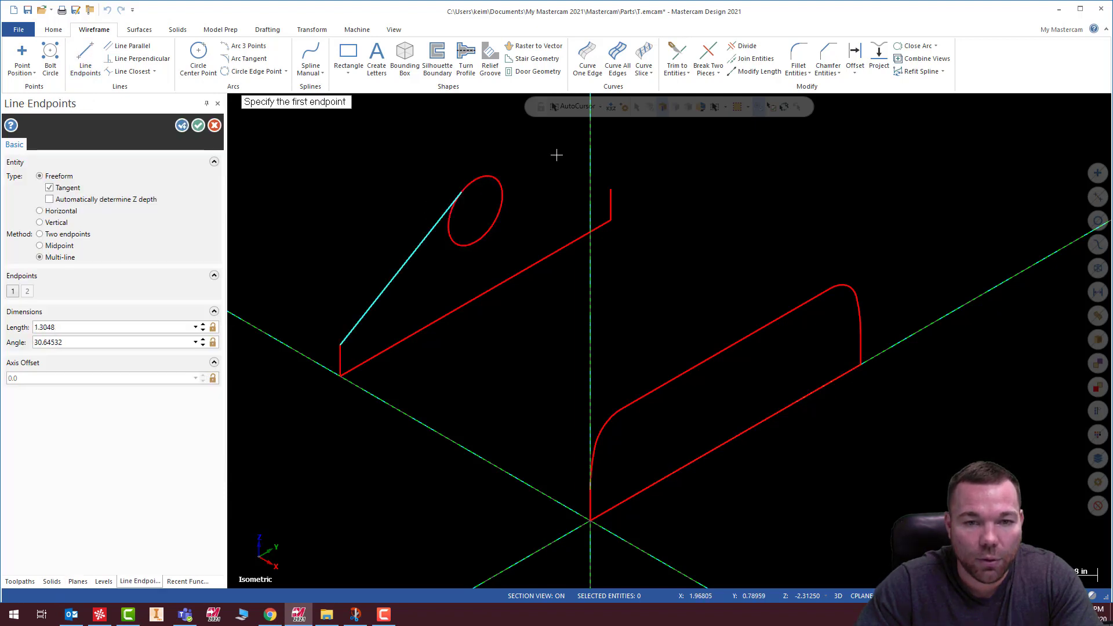
{"action": "left_click", "coordinate": [181, 125]}
{"action": "left_click", "coordinate": [483, 170]}
{"action": "left_click", "coordinate": [609, 188]}
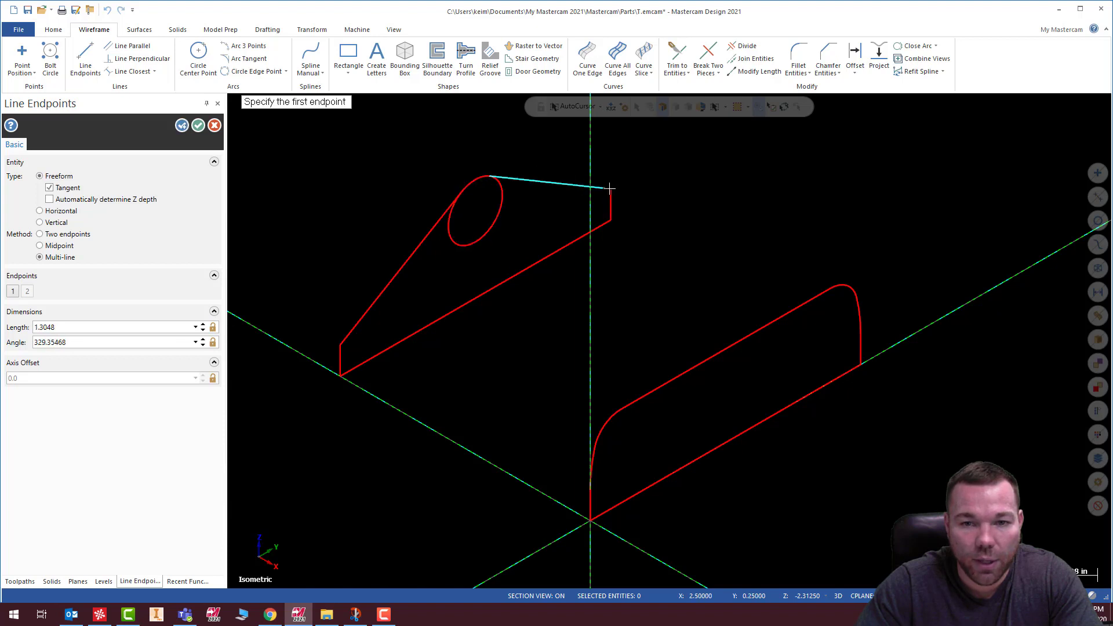
{"action": "left_click", "coordinate": [198, 125]}
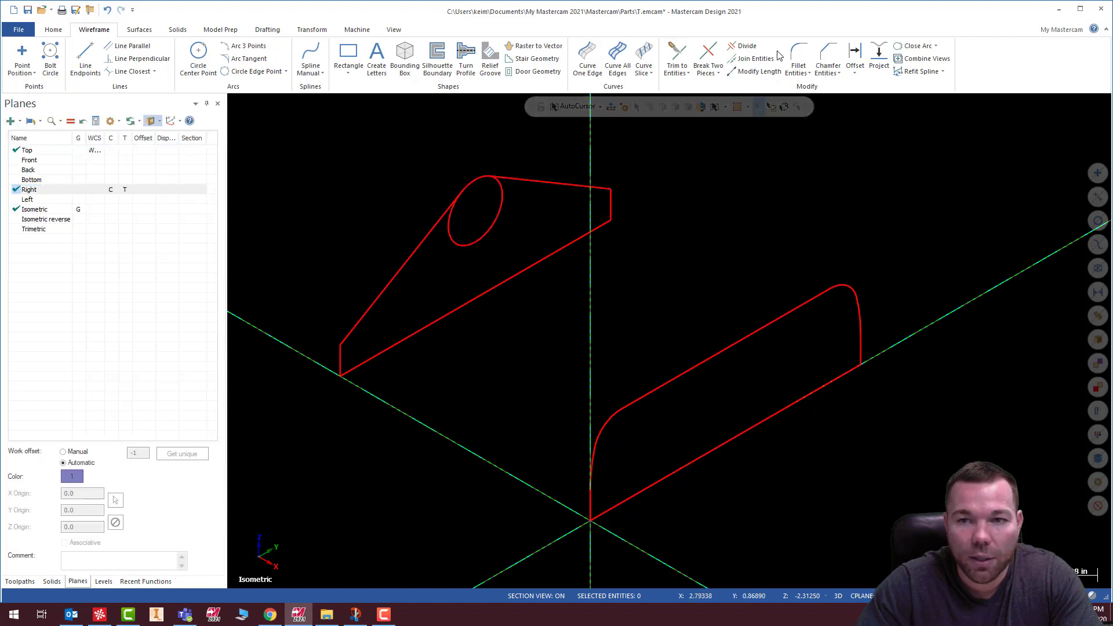
{"action": "left_click", "coordinate": [744, 46]}
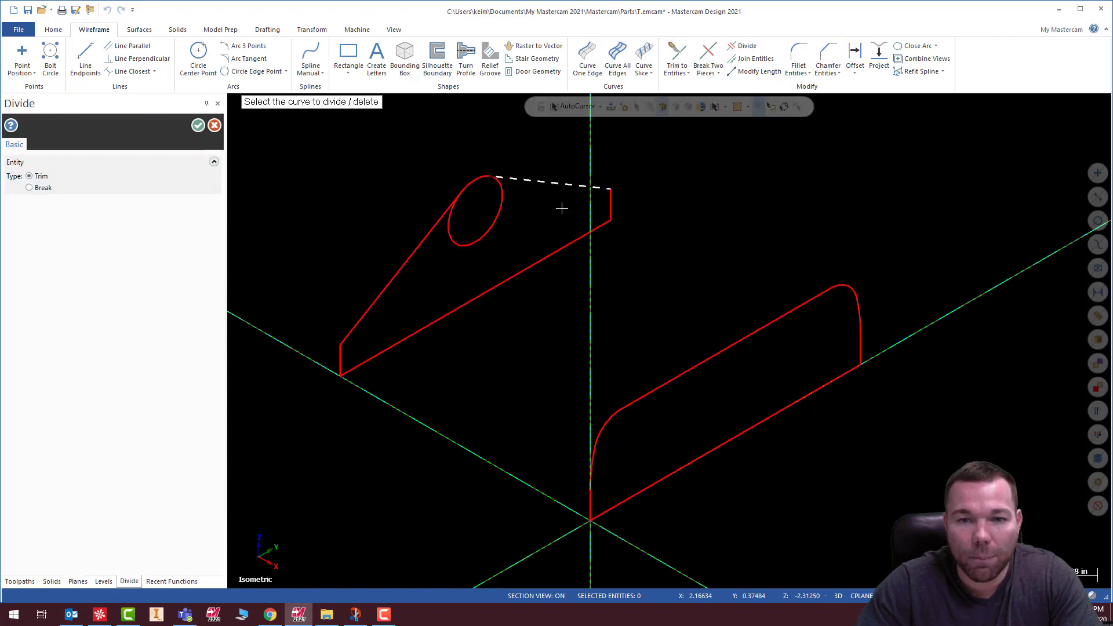
{"action": "left_click", "coordinate": [495, 223]}
{"action": "left_click", "coordinate": [108, 10]}
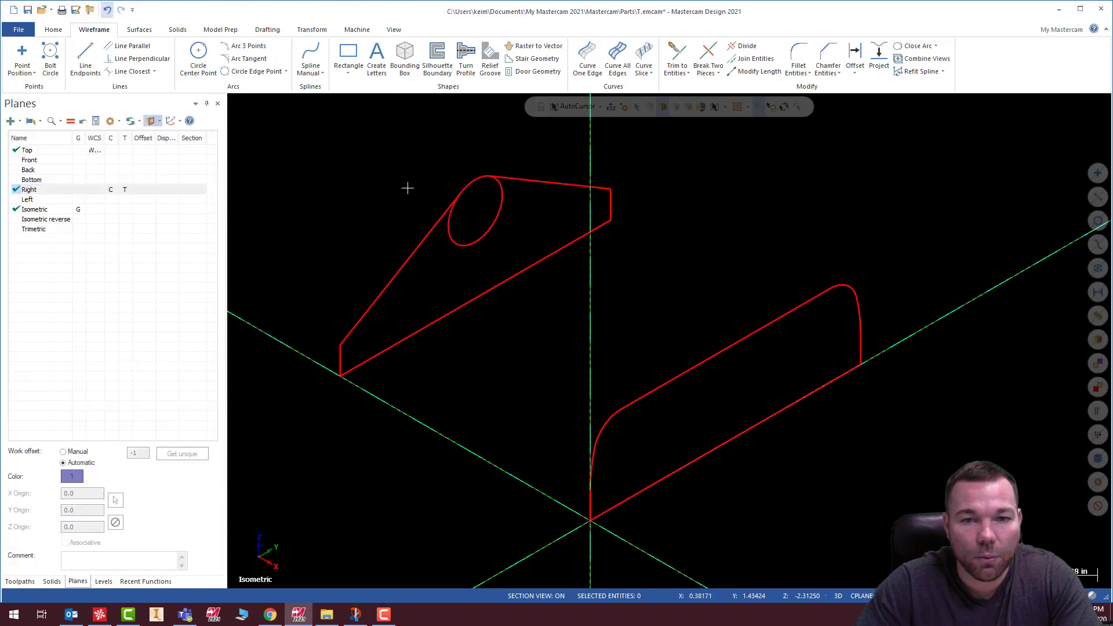
Step: Trim away the circle's lower arc with Divide, leaving only the rounded peak between the two tangent lines
{"action": "left_click", "coordinate": [506, 198]}
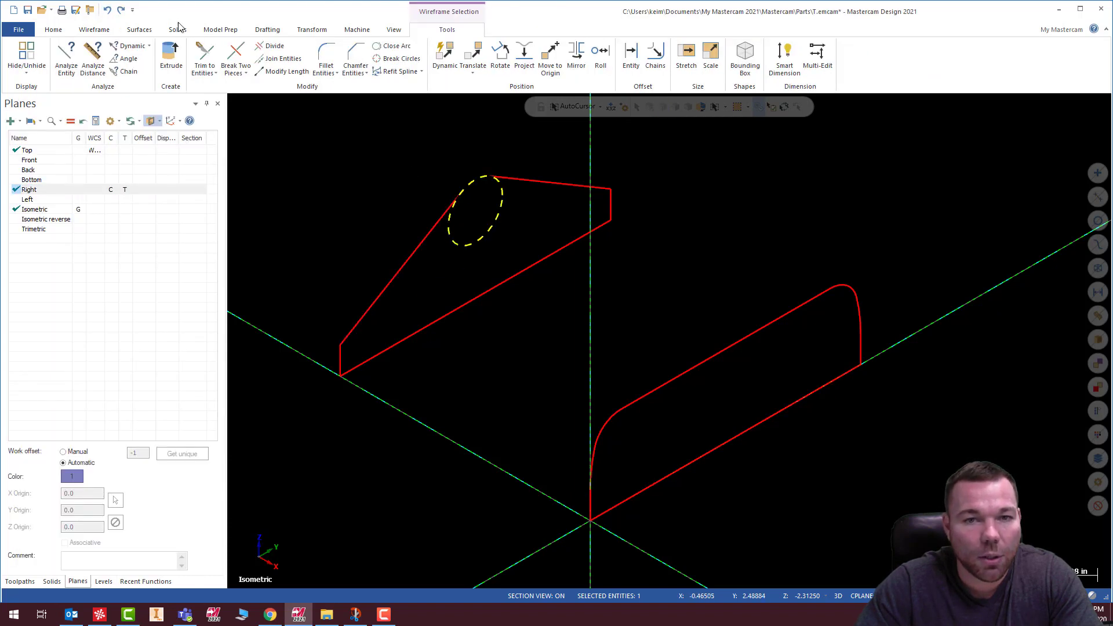
{"action": "left_click", "coordinate": [56, 33]}
{"action": "left_click", "coordinate": [111, 31]}
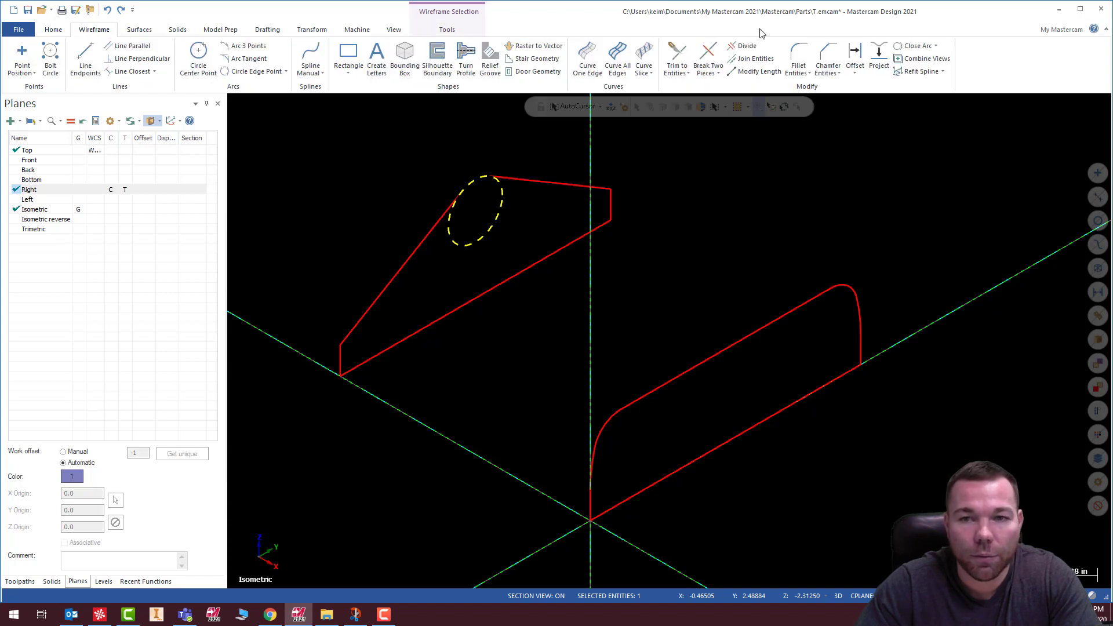
{"action": "left_click", "coordinate": [745, 46]}
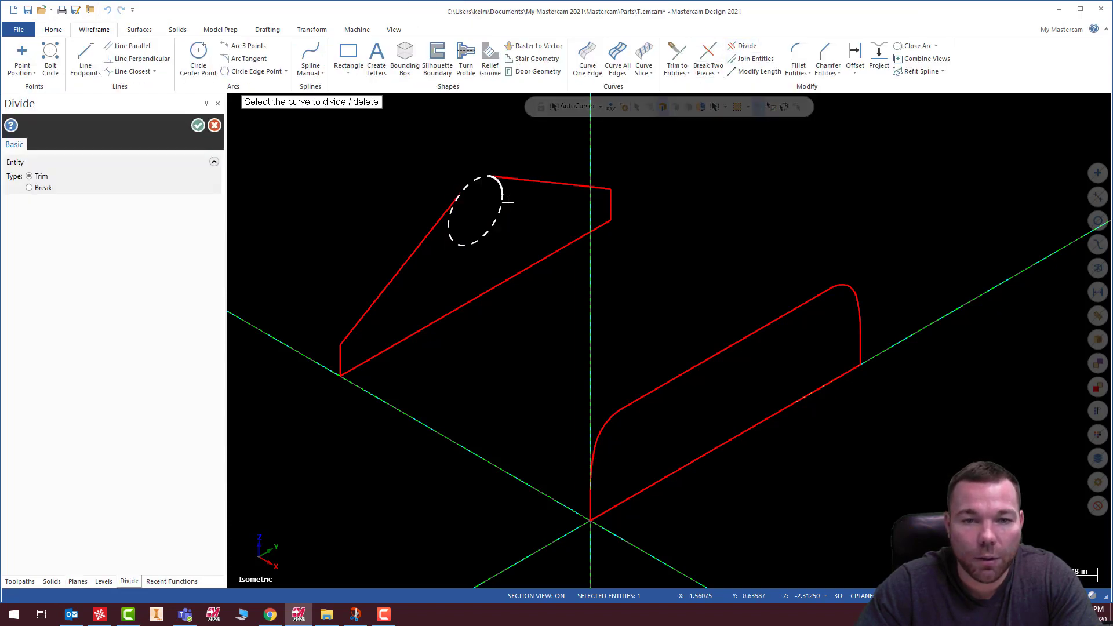
{"action": "left_click", "coordinate": [450, 234]}
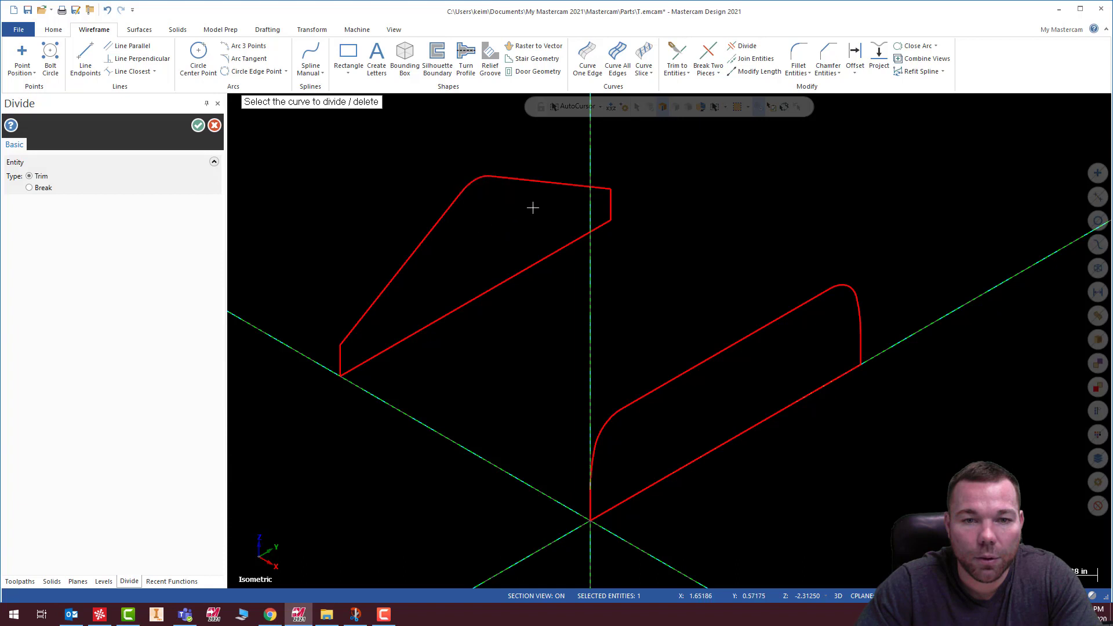
{"action": "scroll", "coordinate": [624, 358], "scroll_direction": "down", "scroll_amount": 4}
{"action": "scroll", "coordinate": [562, 294], "scroll_direction": "up", "scroll_amount": 4}
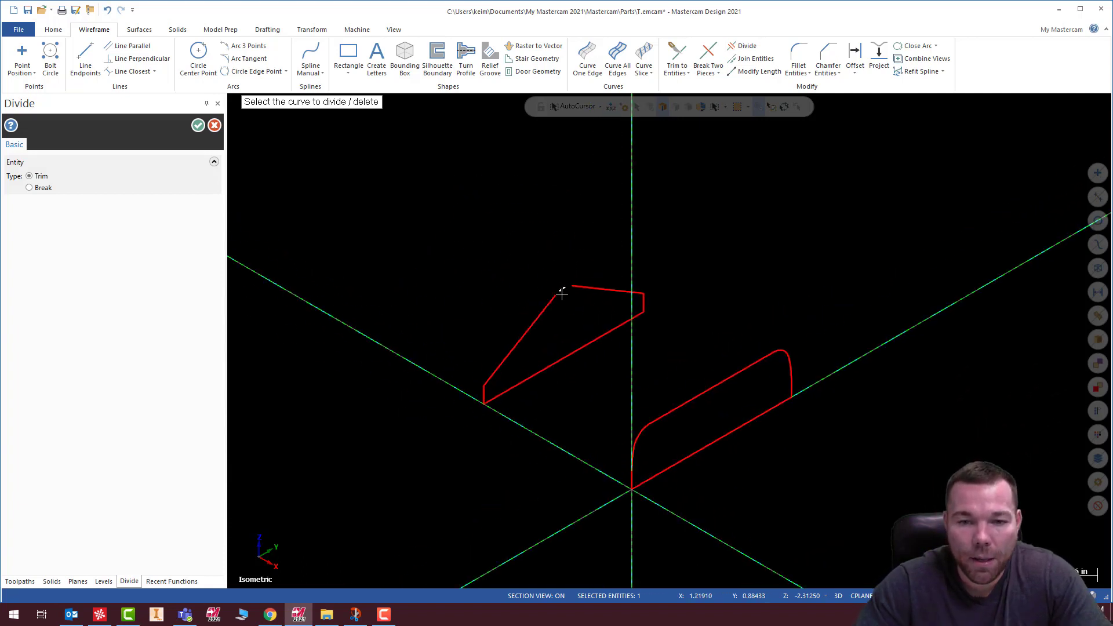
{"action": "scroll", "coordinate": [581, 367], "scroll_direction": "down", "scroll_amount": 2}
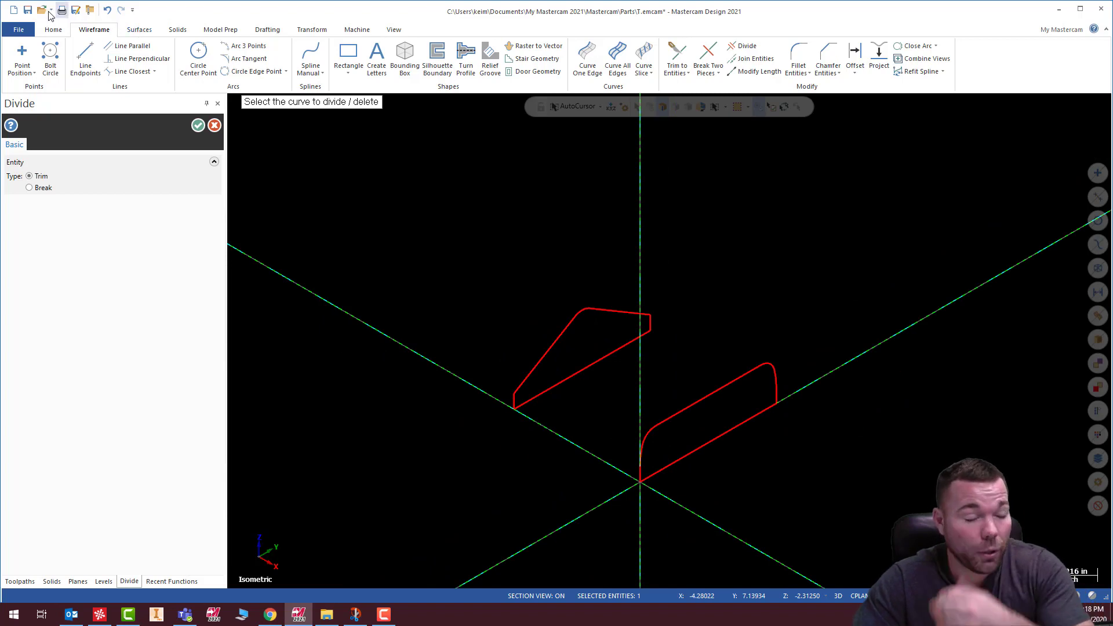
{"action": "left_click", "coordinate": [54, 31]}
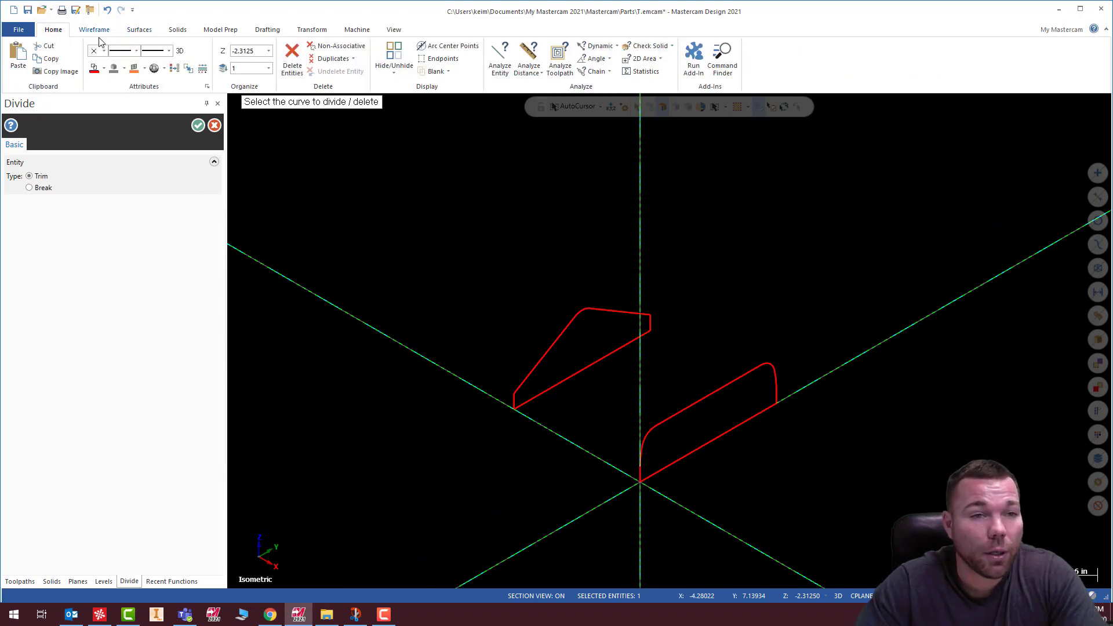
Step: Set the construction depth Z to -4.625 and check the end profile dimensions on the part drawing
{"action": "left_click", "coordinate": [256, 53]}
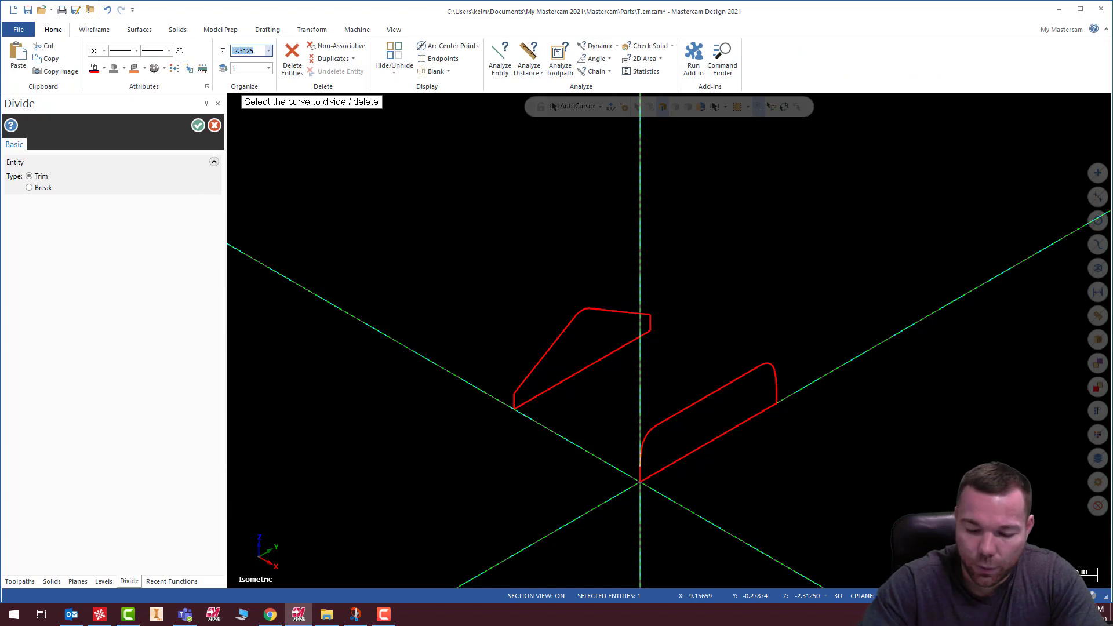
{"action": "type", "text": "-4.6"}
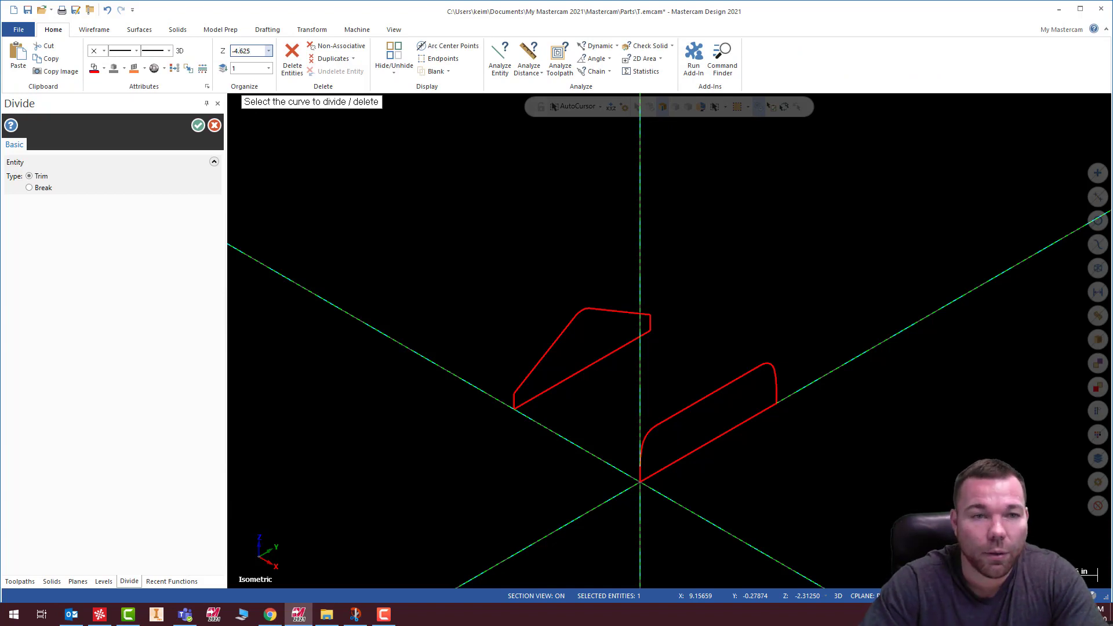
{"action": "key", "text": "Return"}
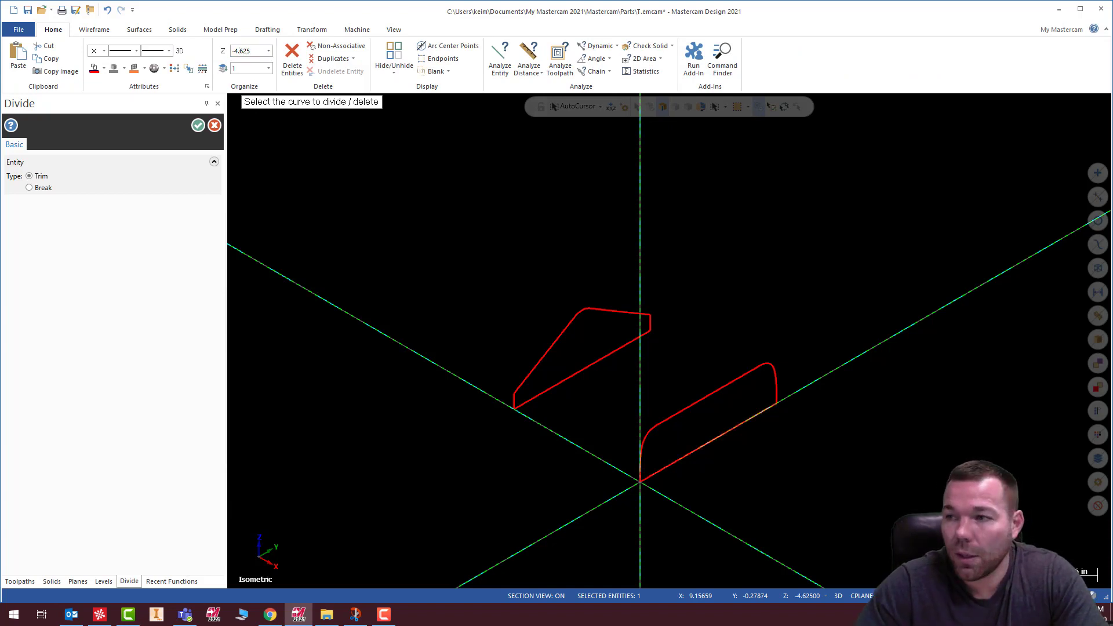
{"action": "key", "text": "alt+Tab"}
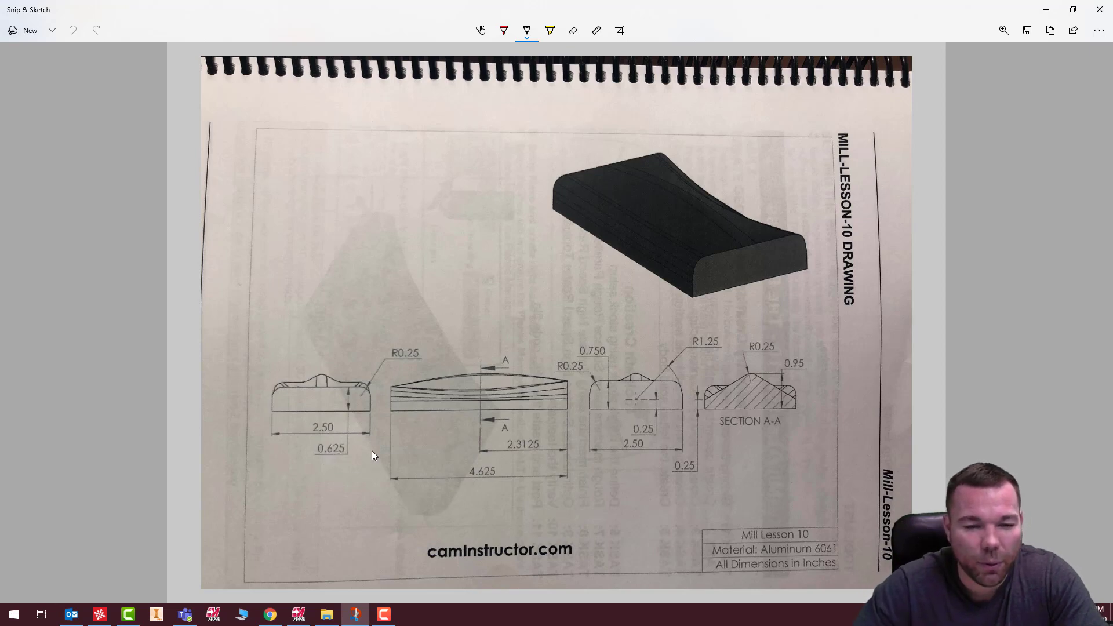
{"action": "key", "text": "alt+Tab"}
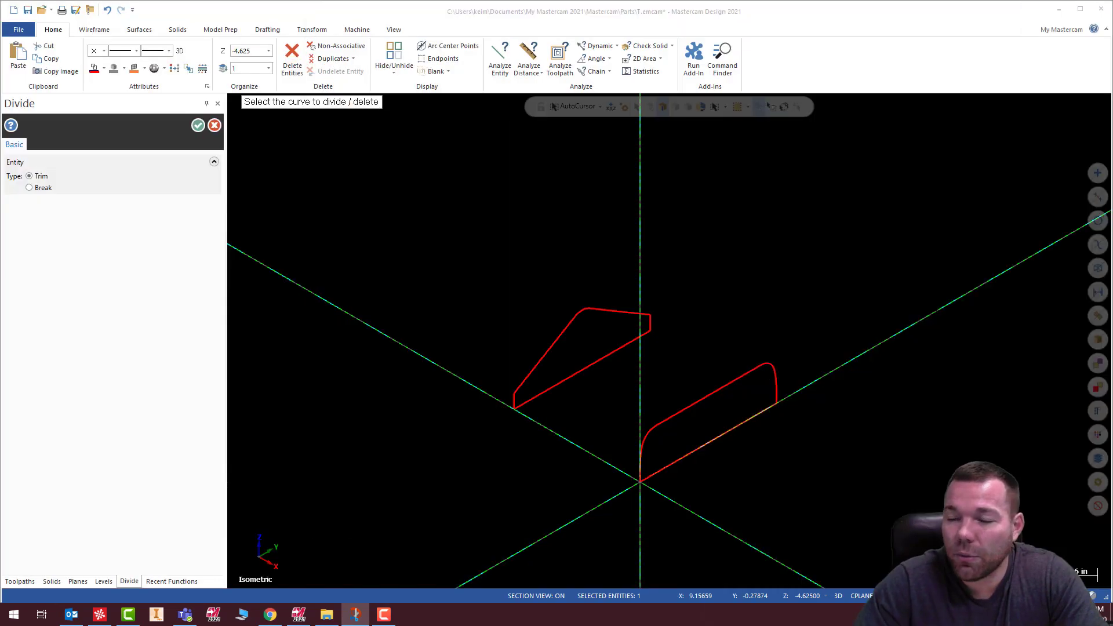
Step: Draw a center-anchored rectangle at 1.25,0.3125 with width 2.5 and height 0.625 for the far end profile
{"action": "left_click", "coordinate": [99, 30]}
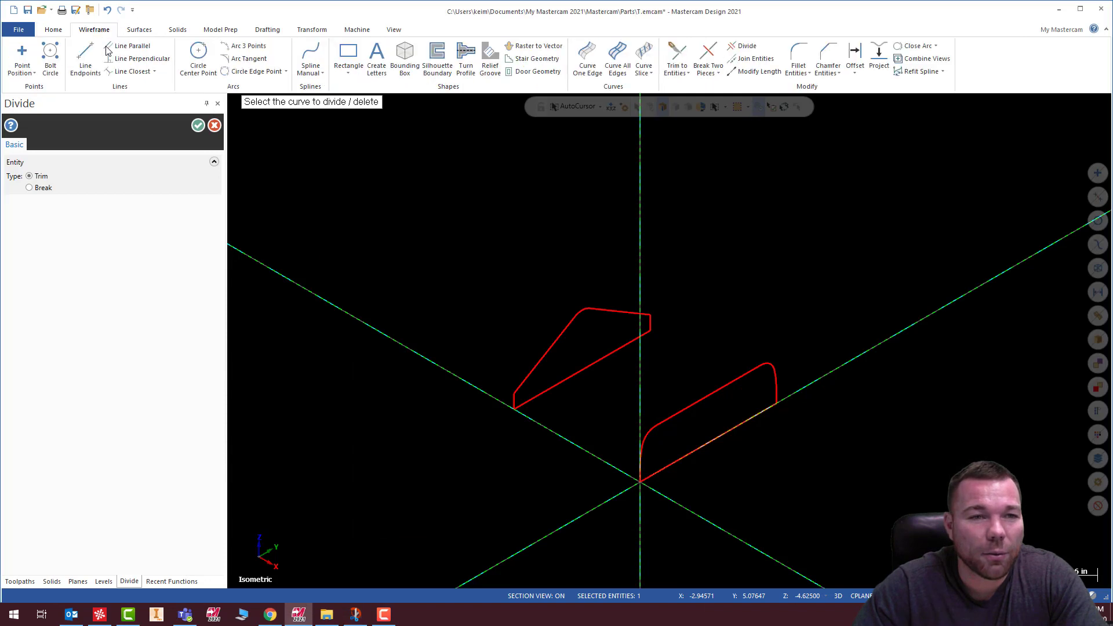
{"action": "left_click", "coordinate": [348, 55]}
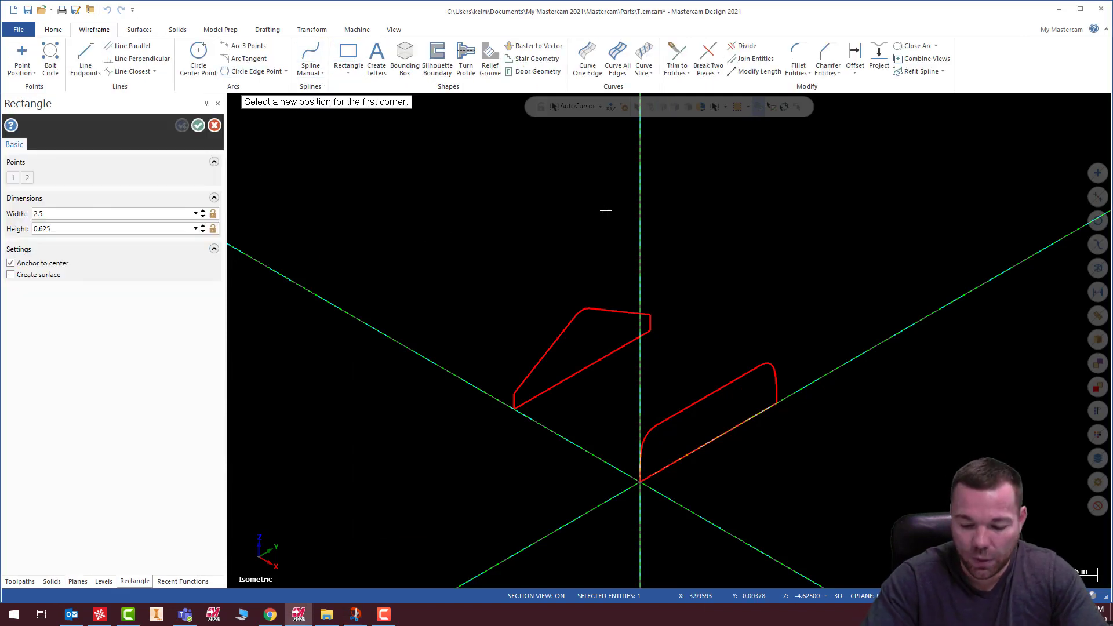
{"action": "type", "text": "1.25"}
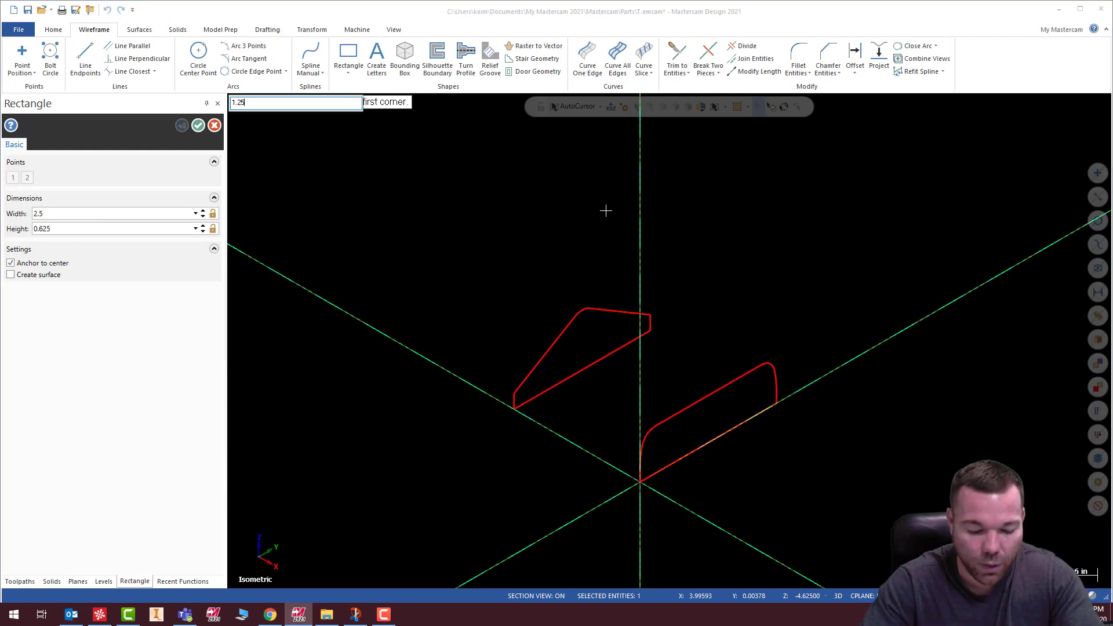
{"action": "type", "text": ",.3125"}
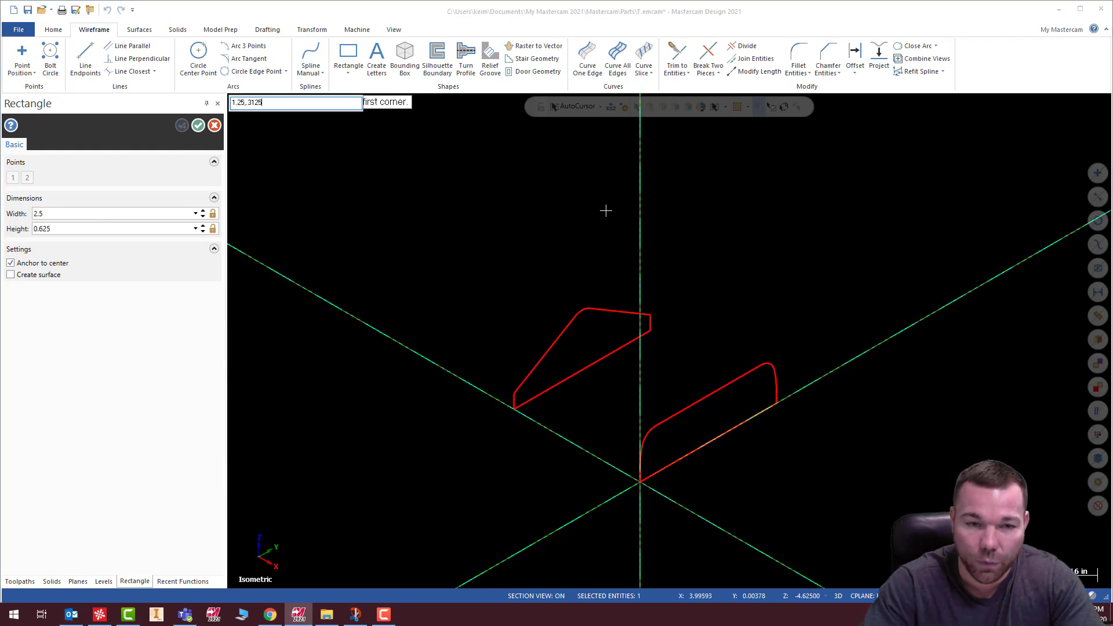
{"action": "key", "text": "Return"}
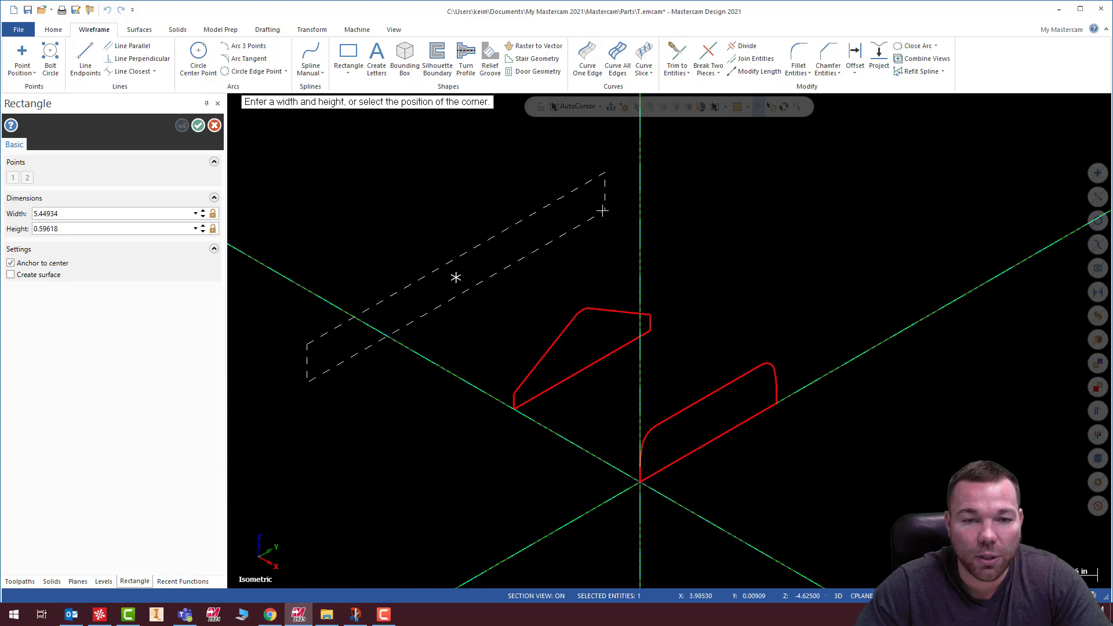
{"action": "left_click", "coordinate": [61, 211]}
{"action": "type", "text": "2.5"}
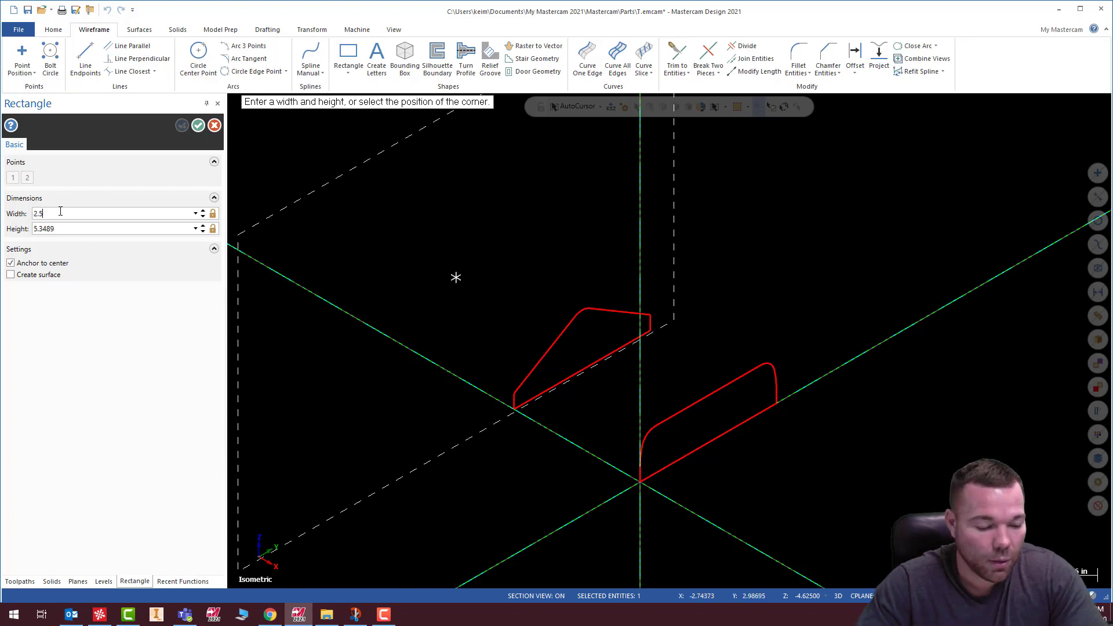
{"action": "key", "text": "Tab"}
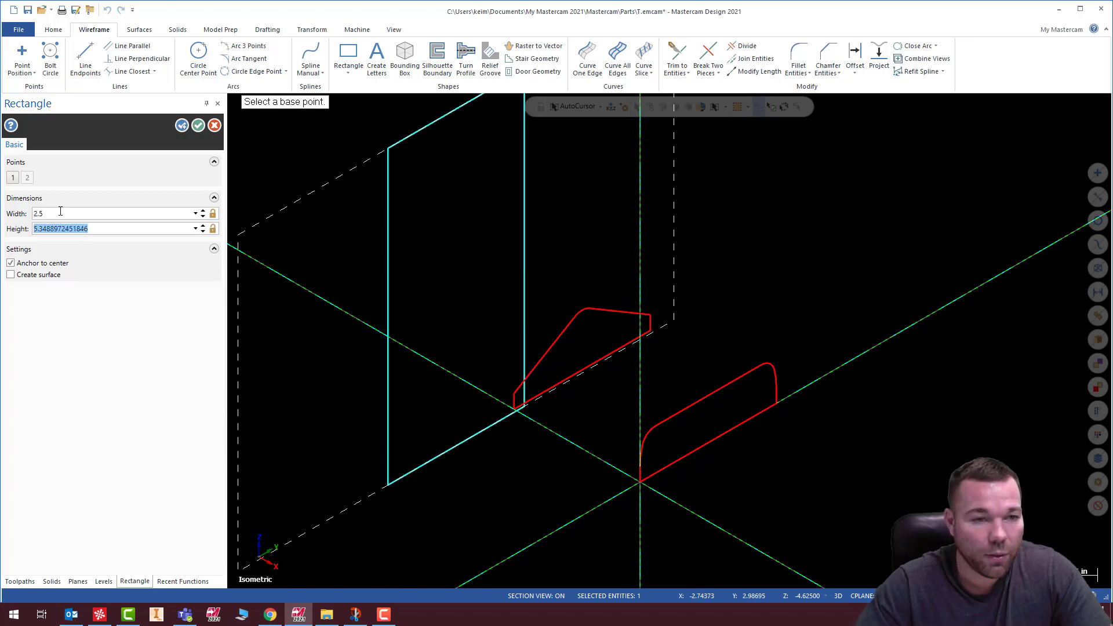
{"action": "type", "text": ".625"}
{"action": "key", "text": "Tab"}
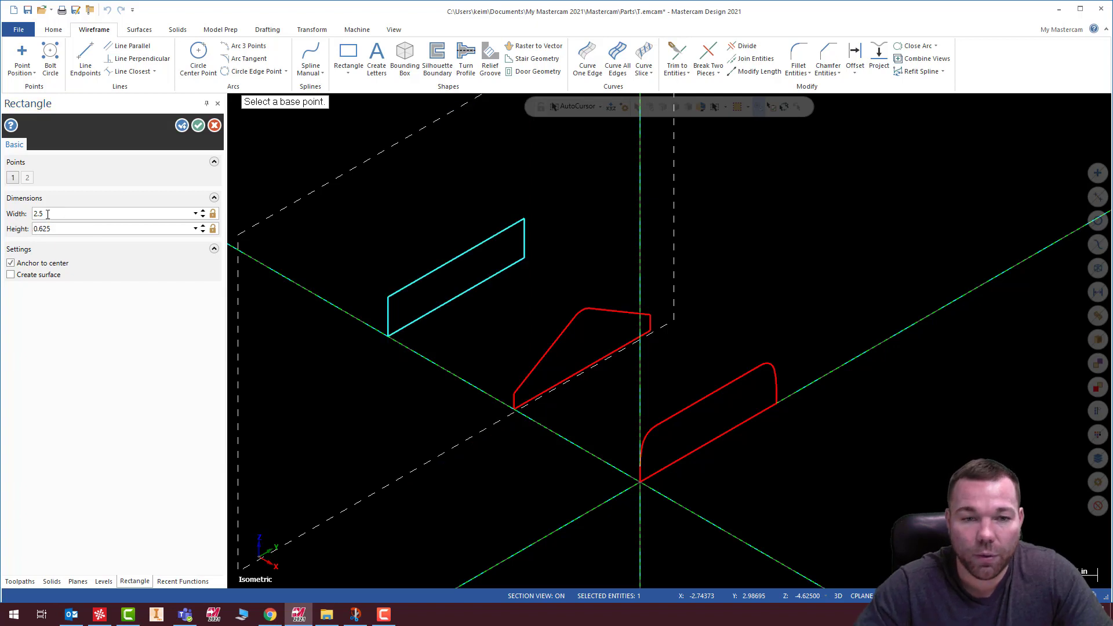
{"action": "left_click", "coordinate": [197, 126]}
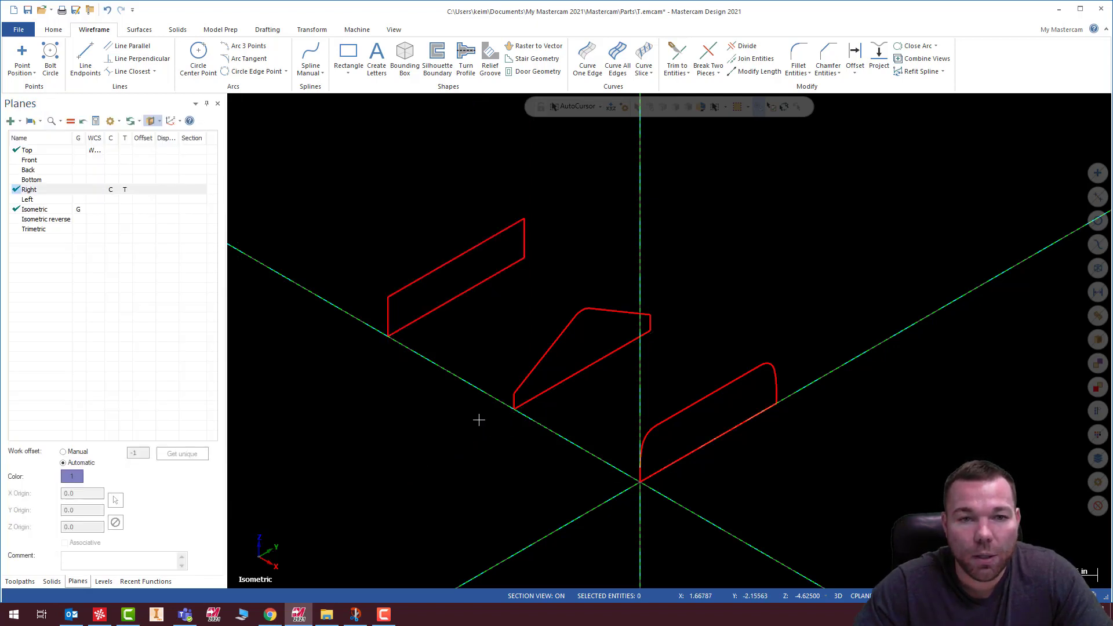
Step: Fillet both upper corners of the far end rectangle with a 0.25 radius
{"action": "scroll", "coordinate": [487, 246], "scroll_direction": "up", "scroll_amount": 3}
{"action": "left_click", "coordinate": [798, 55]}
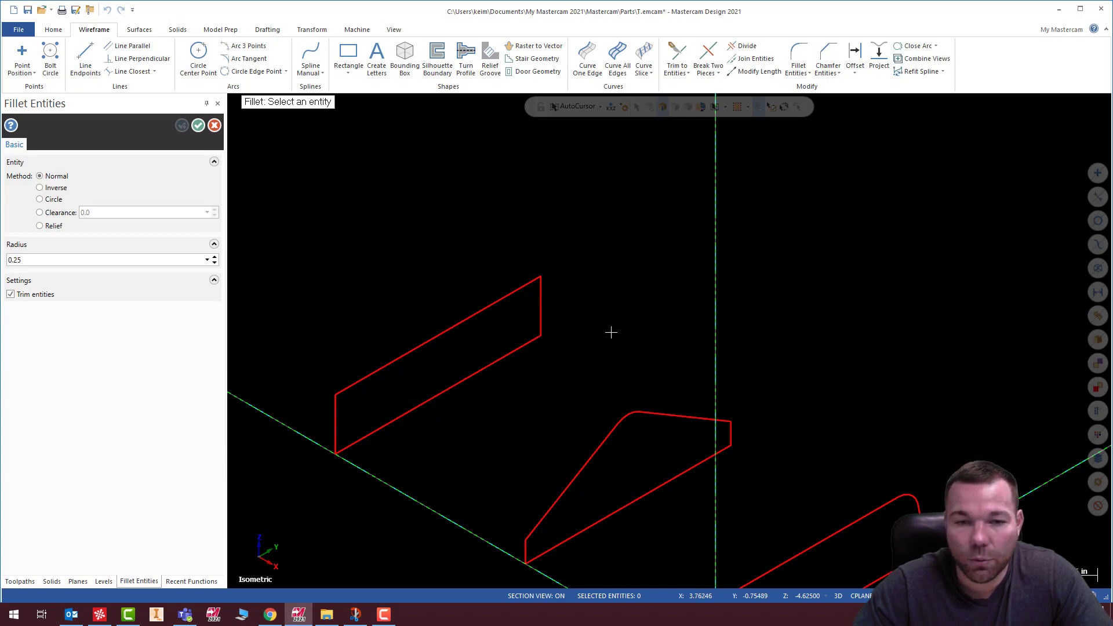
{"action": "left_click", "coordinate": [530, 284]}
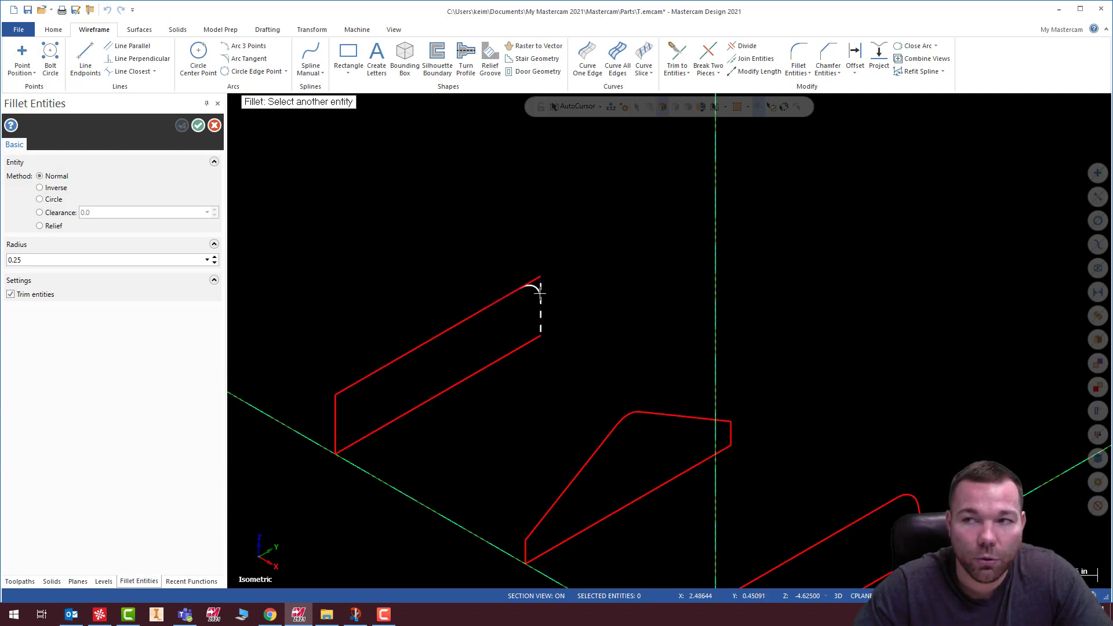
{"action": "left_click", "coordinate": [523, 284]}
{"action": "left_click", "coordinate": [518, 290]}
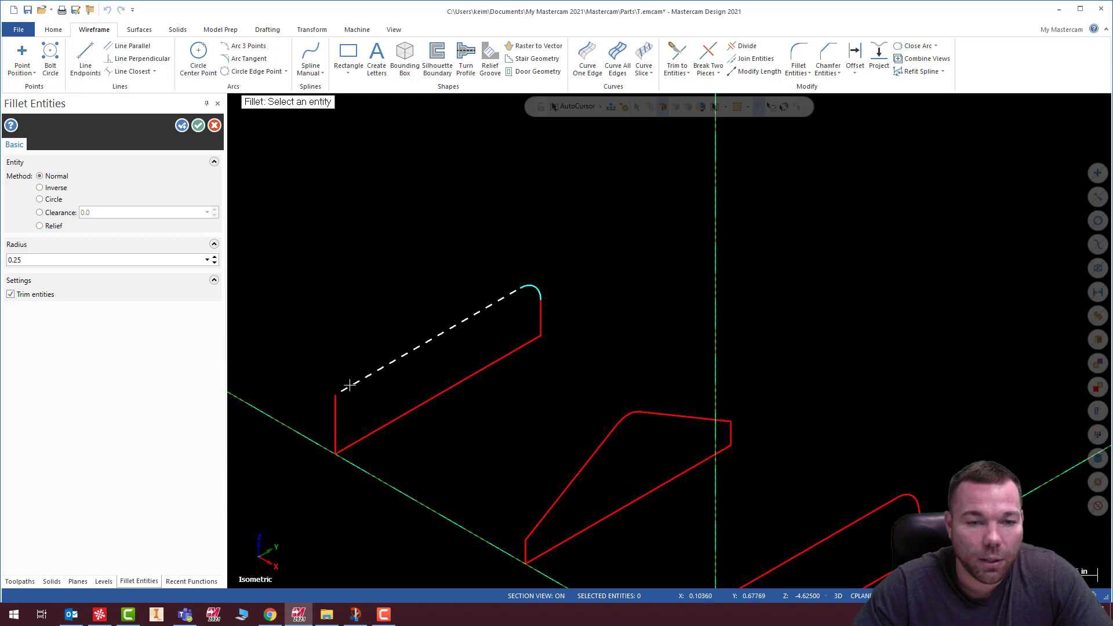
{"action": "left_click", "coordinate": [336, 421]}
{"action": "left_click", "coordinate": [198, 125]}
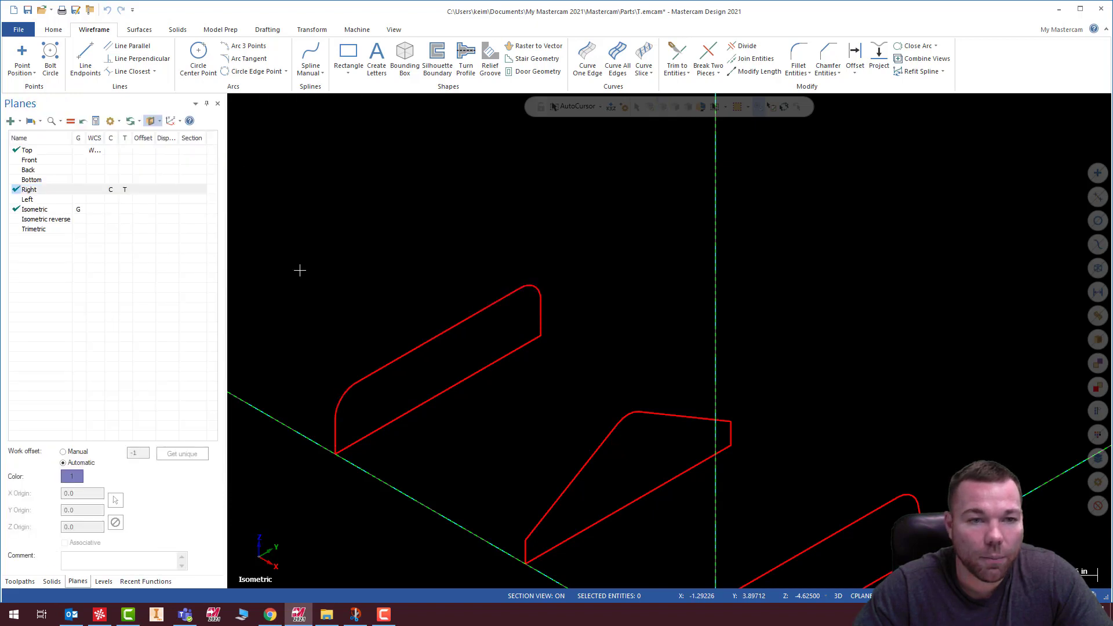
Step: Name level 1 Profiles
{"action": "scroll", "coordinate": [419, 321], "scroll_direction": "down", "scroll_amount": 5}
{"action": "scroll", "coordinate": [450, 338], "scroll_direction": "down", "scroll_amount": 2}
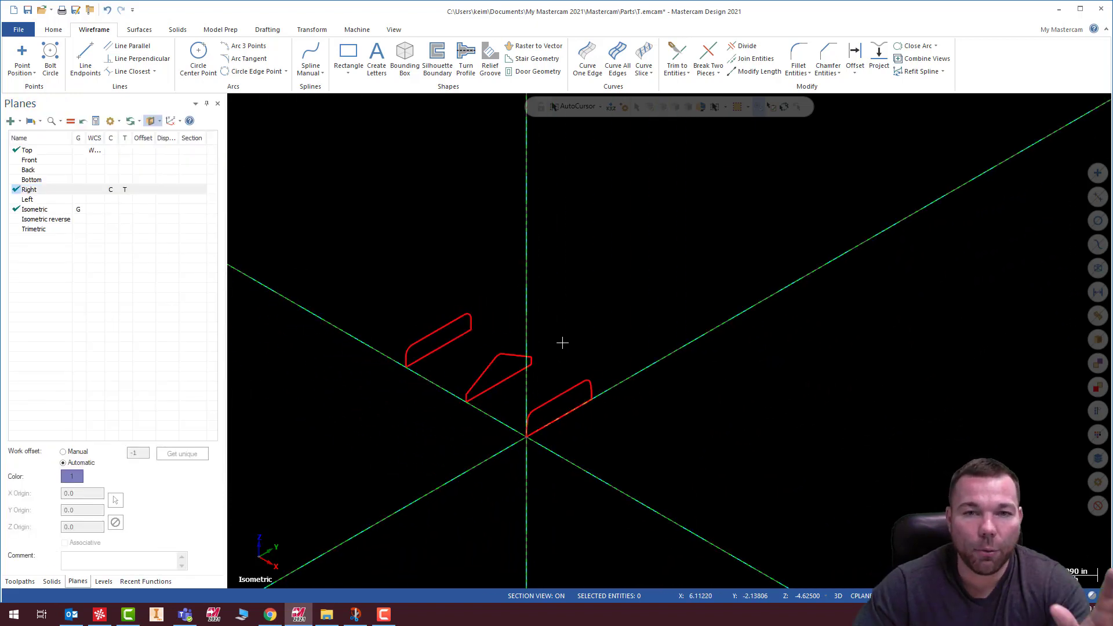
{"action": "left_click", "coordinate": [103, 581]}
{"action": "double_click", "coordinate": [83, 152]}
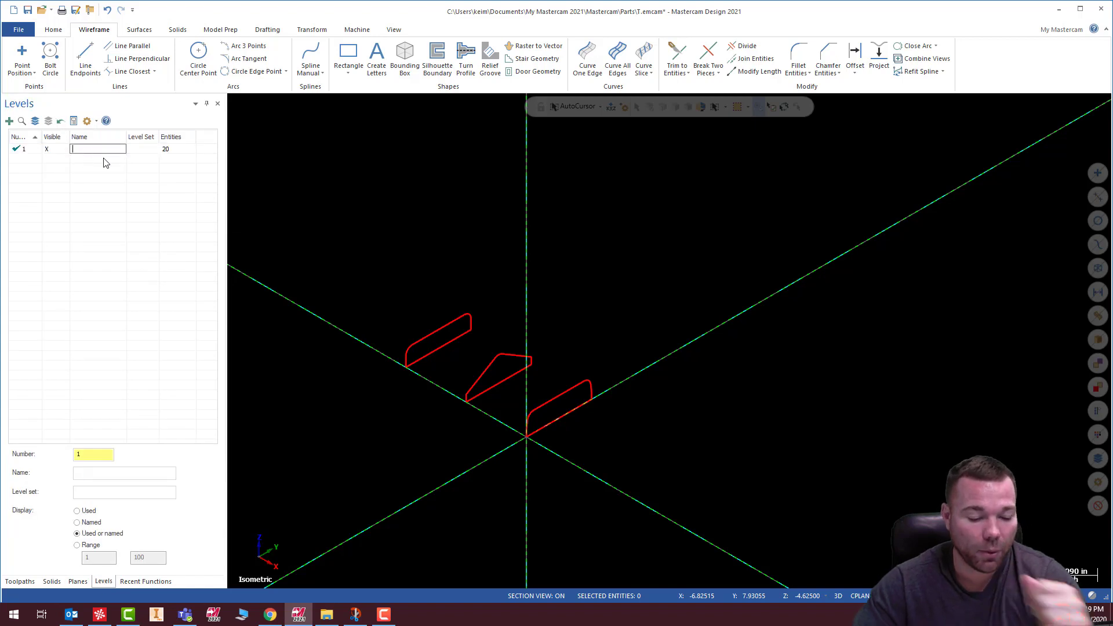
{"action": "type", "text": "Pr"}
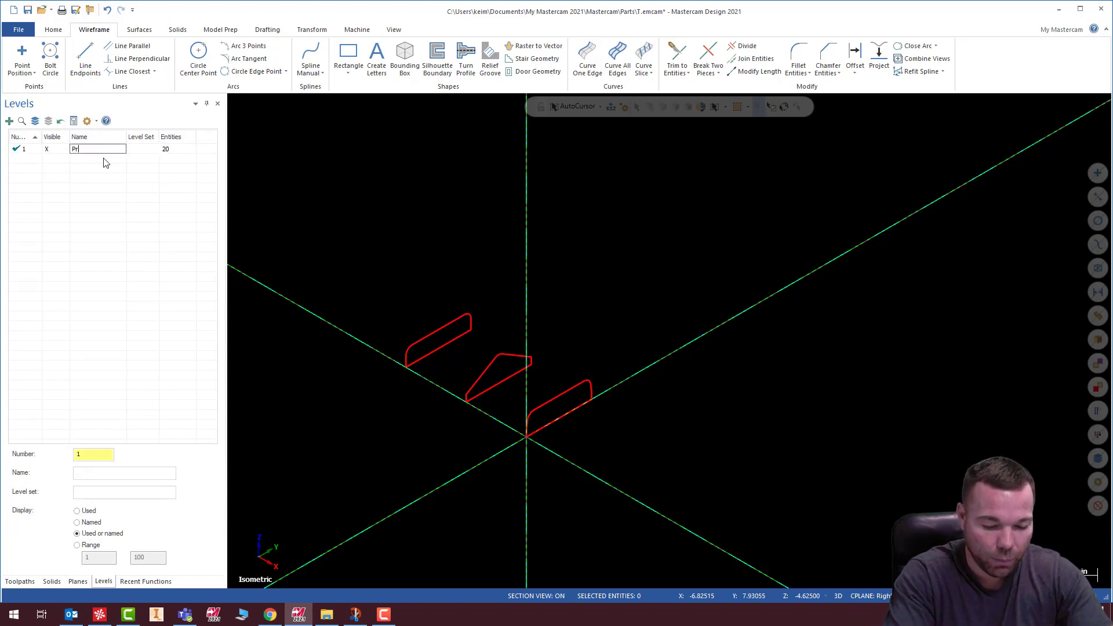
{"action": "type", "text": "ofiles"}
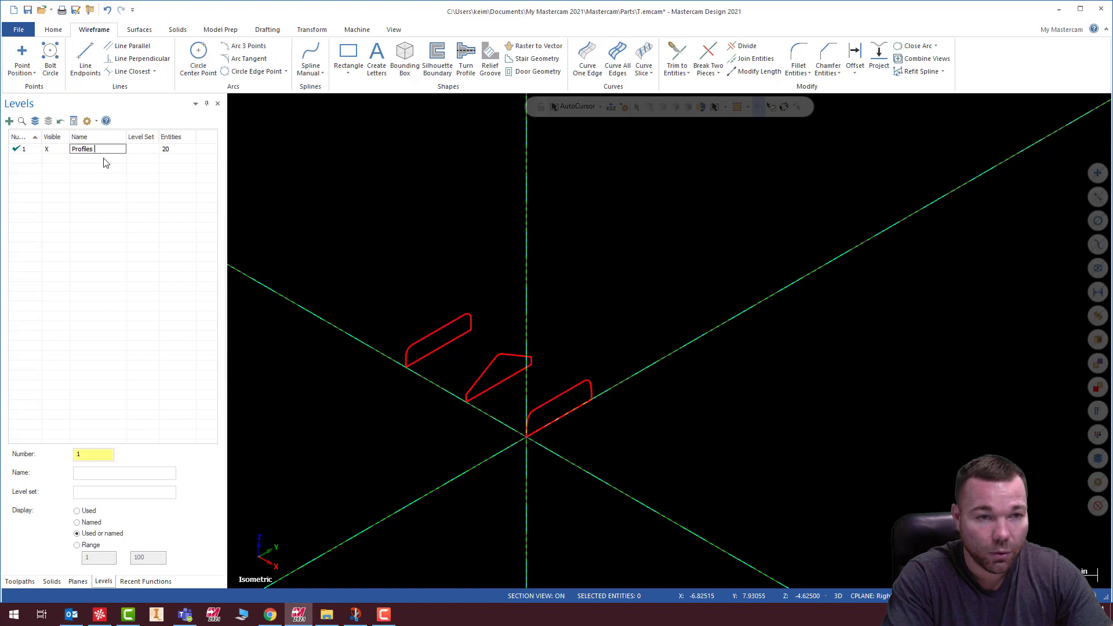
{"action": "key", "text": "Return"}
Step: Add level 2 and name it solid
{"action": "left_click", "coordinate": [9, 121]}
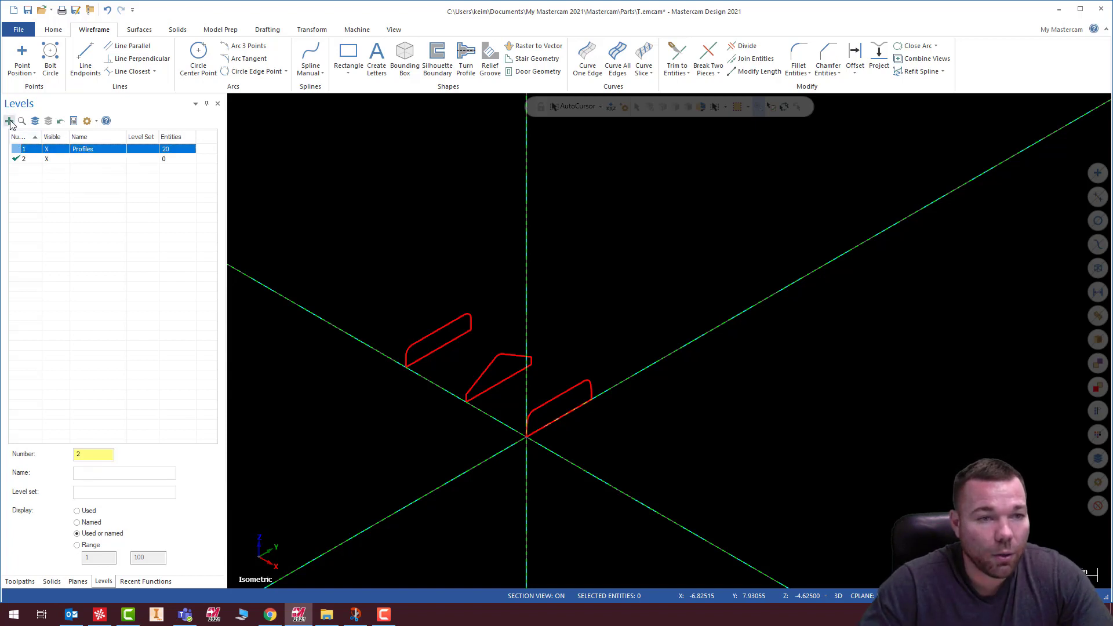
{"action": "double_click", "coordinate": [81, 159]}
{"action": "type", "text": "solid"}
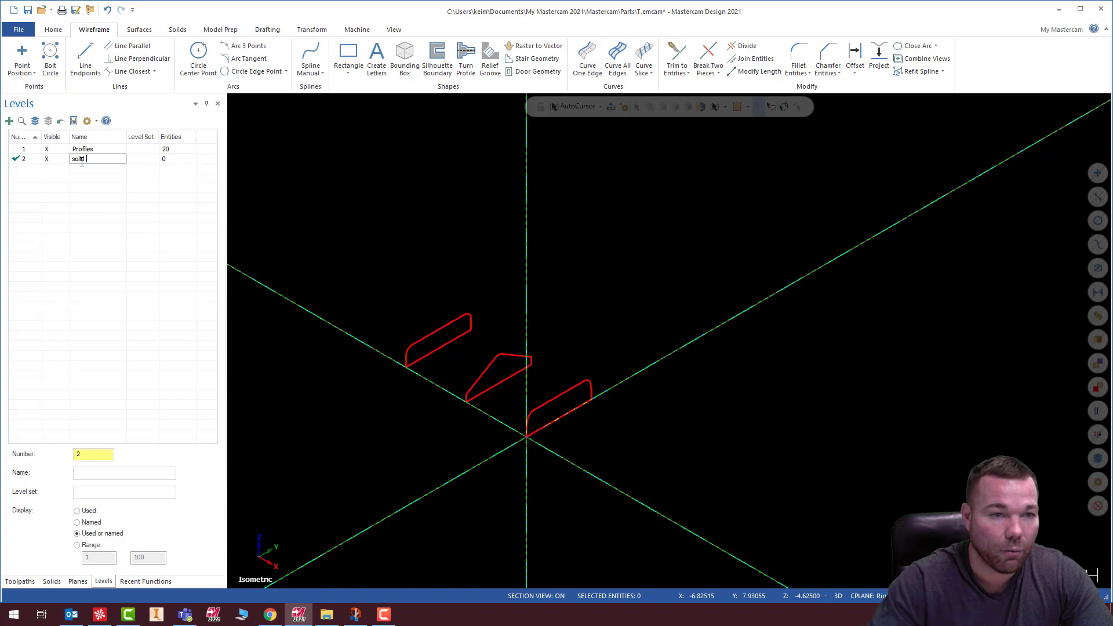
{"action": "key", "text": "Return"}
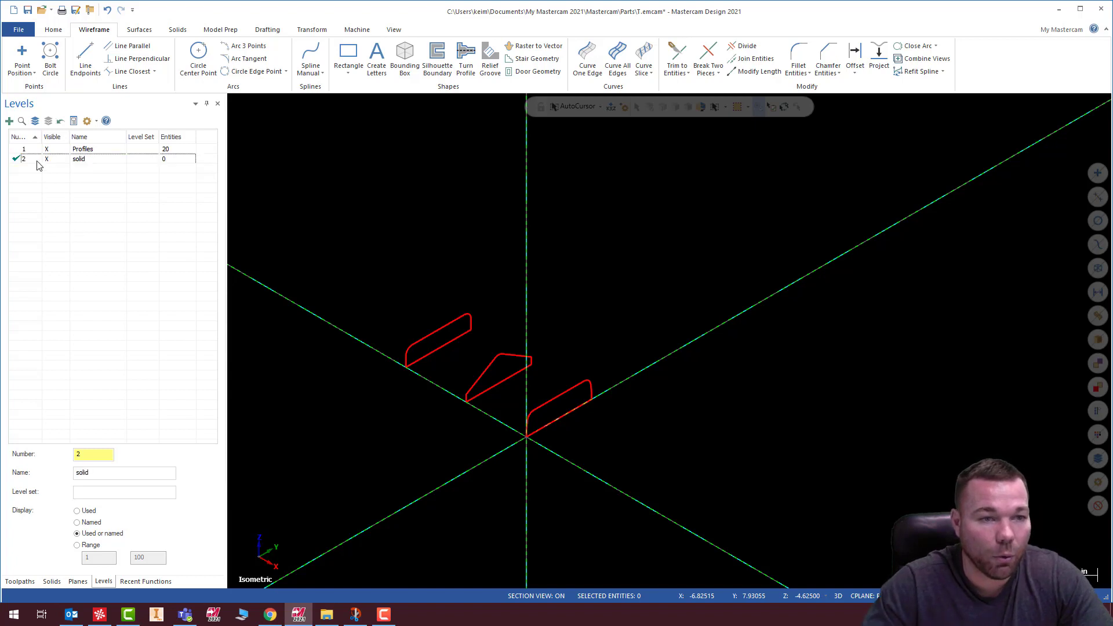
Step: Make the Profiles level active again, keeping the levels sorted in ascending number order
{"action": "left_click", "coordinate": [33, 164]}
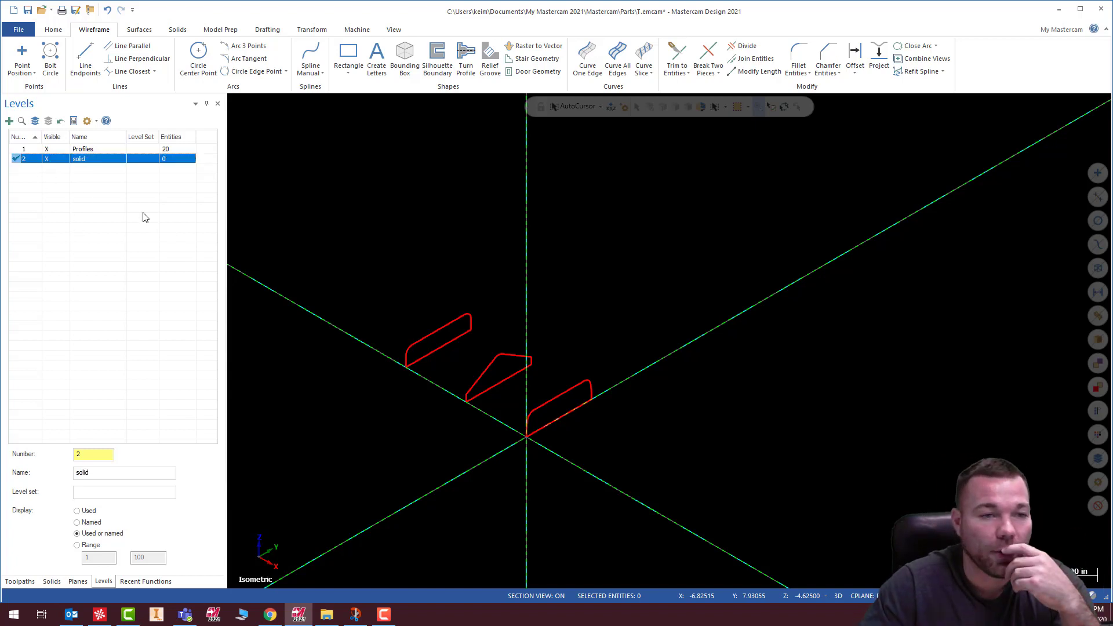
{"action": "left_click", "coordinate": [26, 137]}
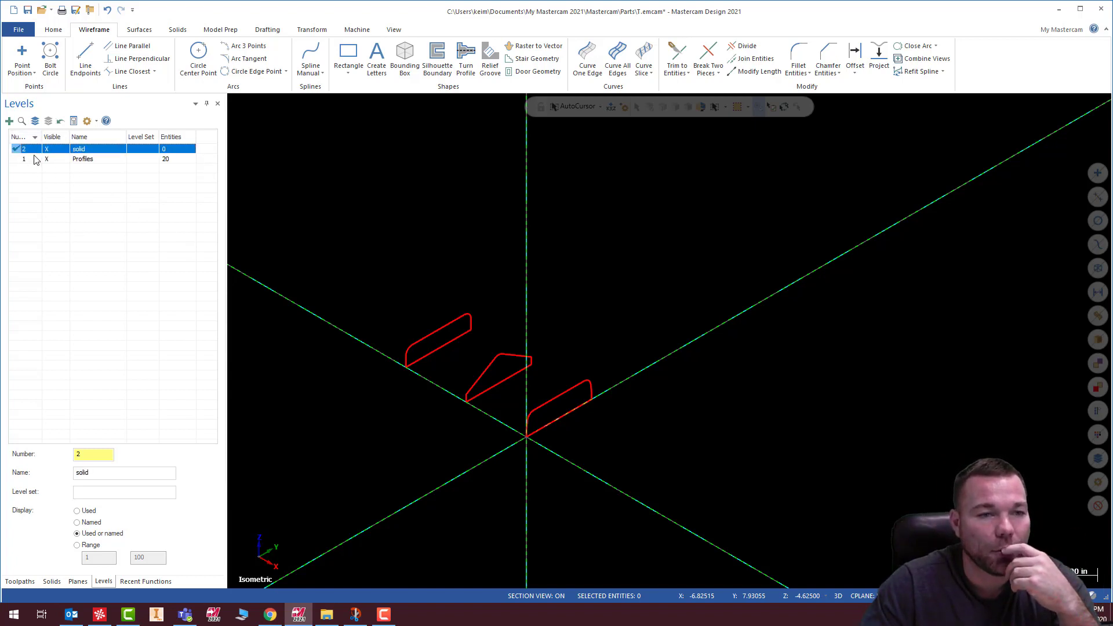
{"action": "left_click", "coordinate": [27, 159]}
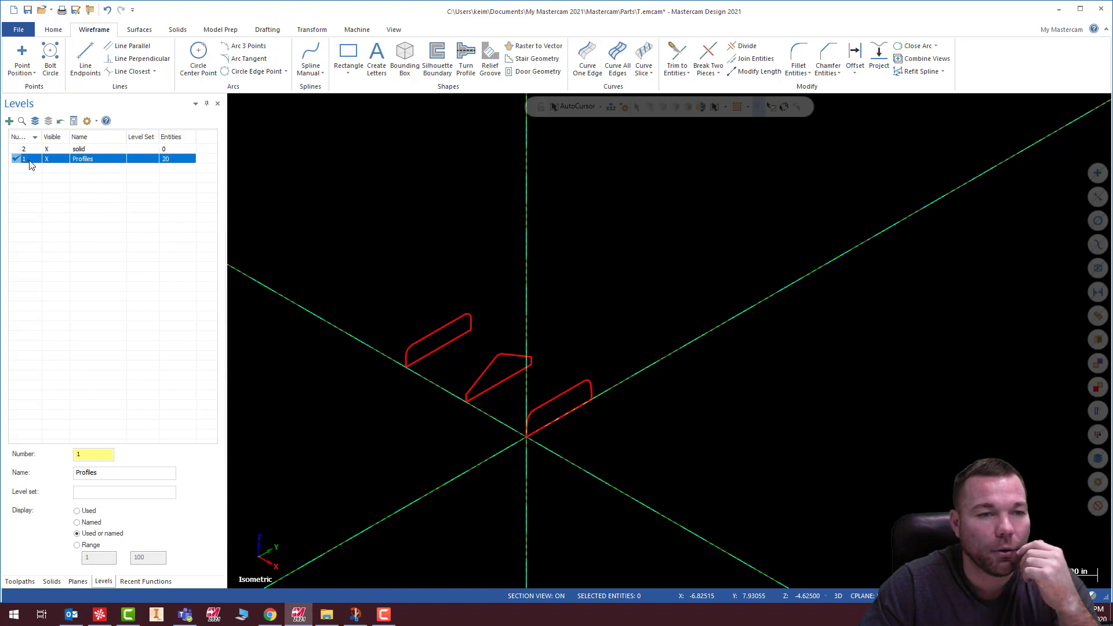
{"action": "left_click", "coordinate": [26, 137]}
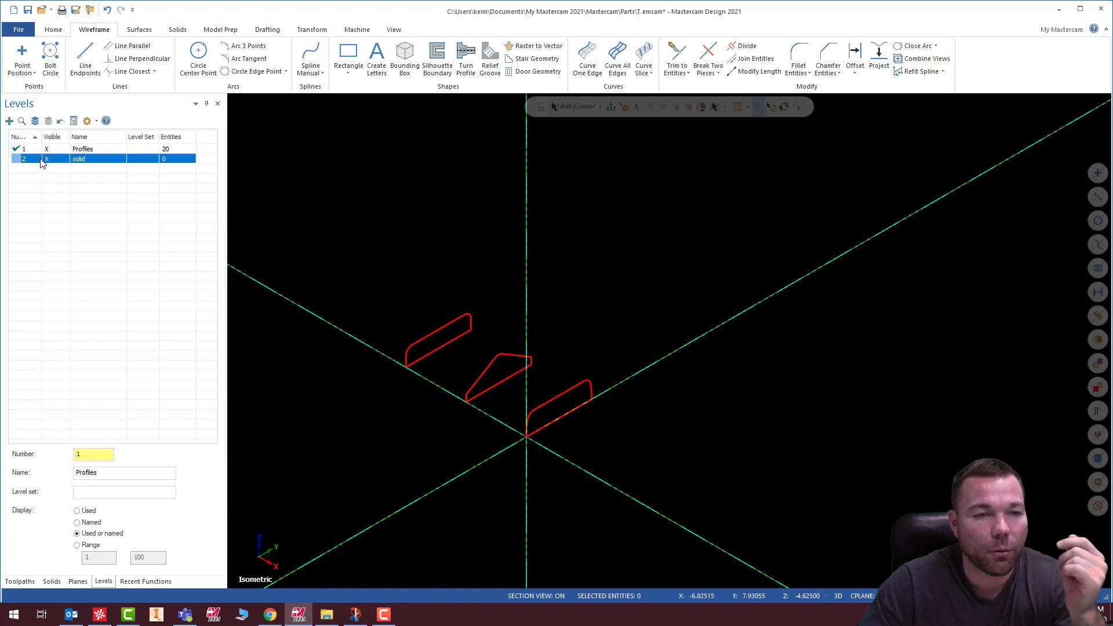
Step: Draw connected lines joining the three profiles' base corners along the X axis, from the far end profile to the origin
{"action": "left_click", "coordinate": [97, 73]}
{"action": "left_click", "coordinate": [409, 367]}
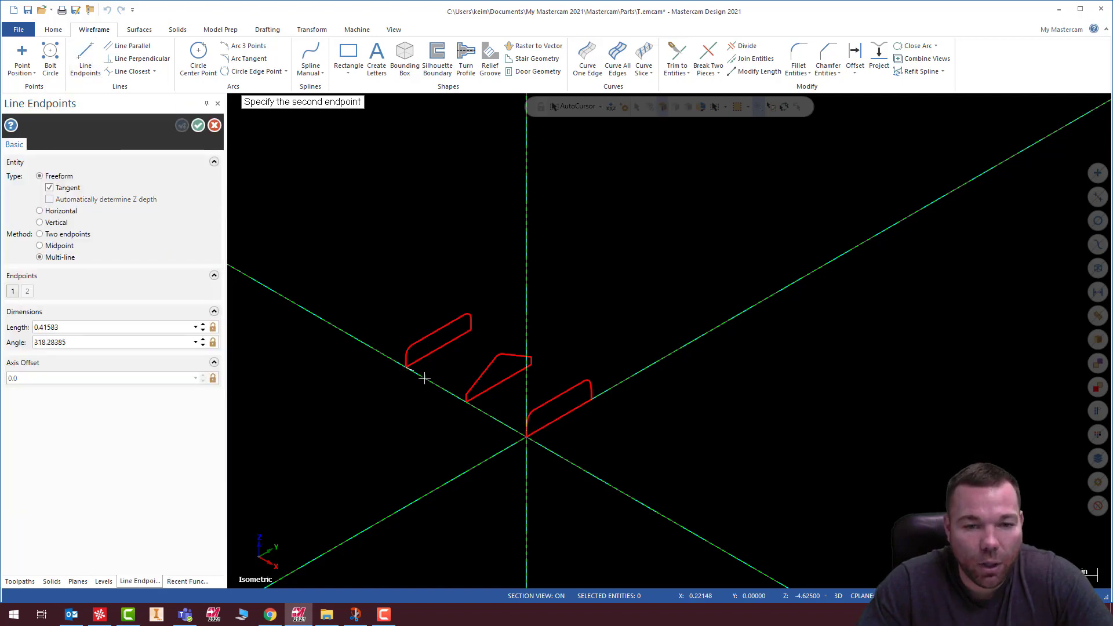
{"action": "left_click", "coordinate": [467, 402]}
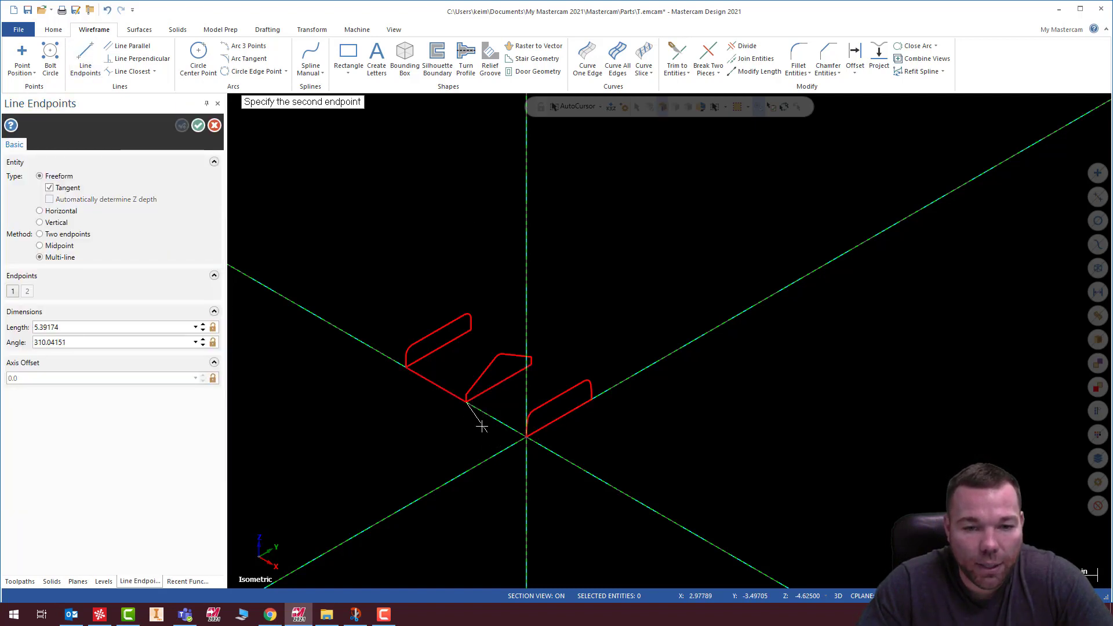
{"action": "left_click", "coordinate": [527, 437]}
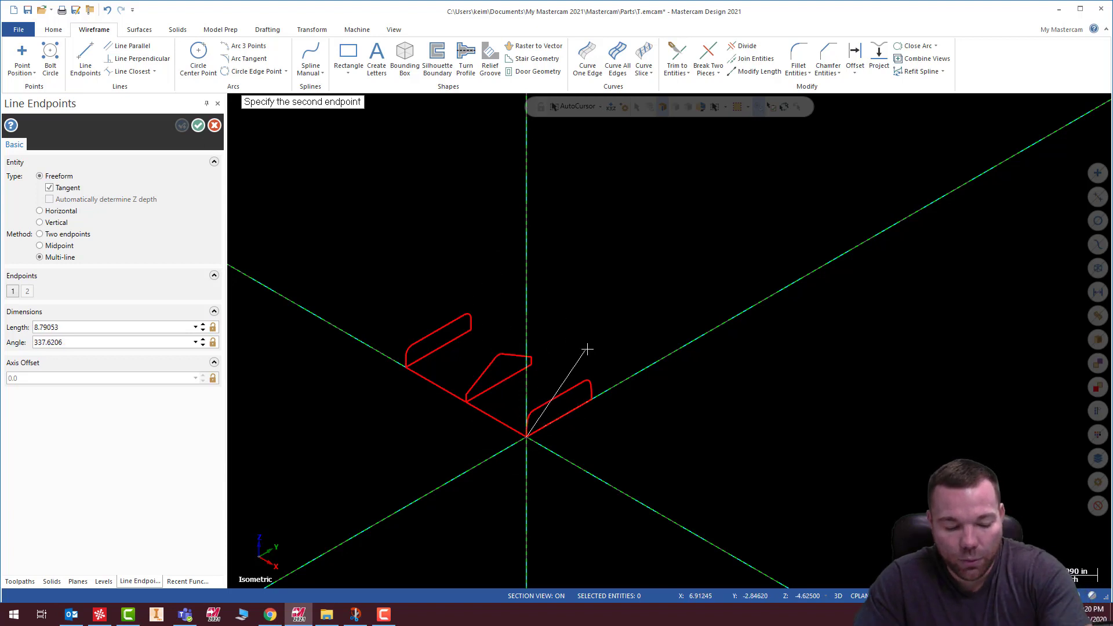
{"action": "key", "text": "Escape"}
Step: Draw connected lines joining the three profiles' opposite base corners, from the far end profile through the mid-section to the near end
{"action": "scroll", "coordinate": [490, 339], "scroll_direction": "up", "scroll_amount": 3}
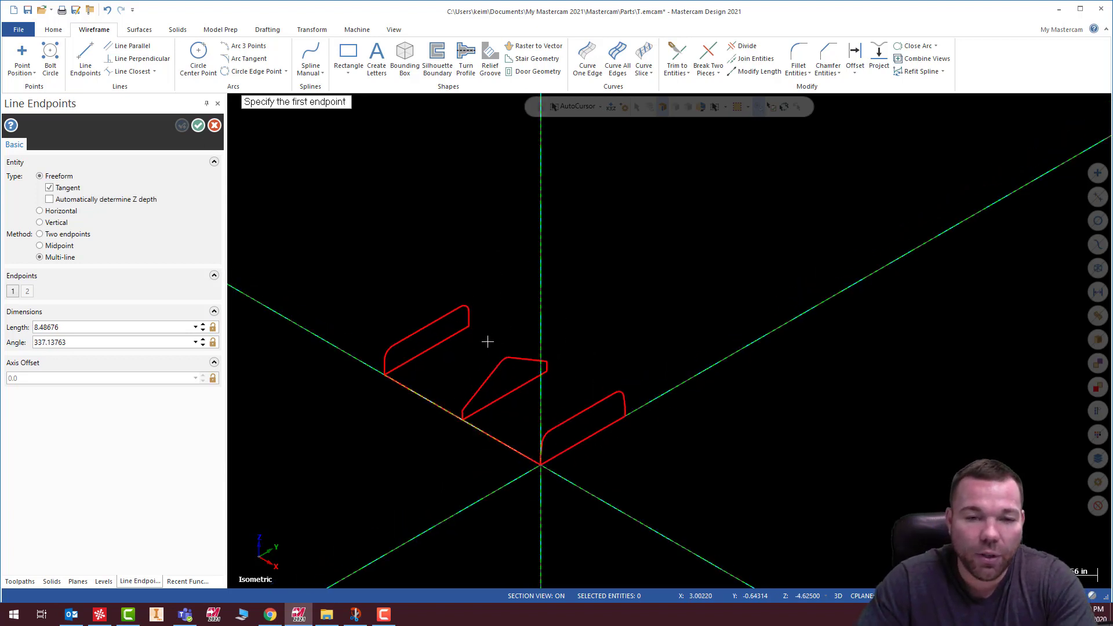
{"action": "left_click", "coordinate": [439, 316]}
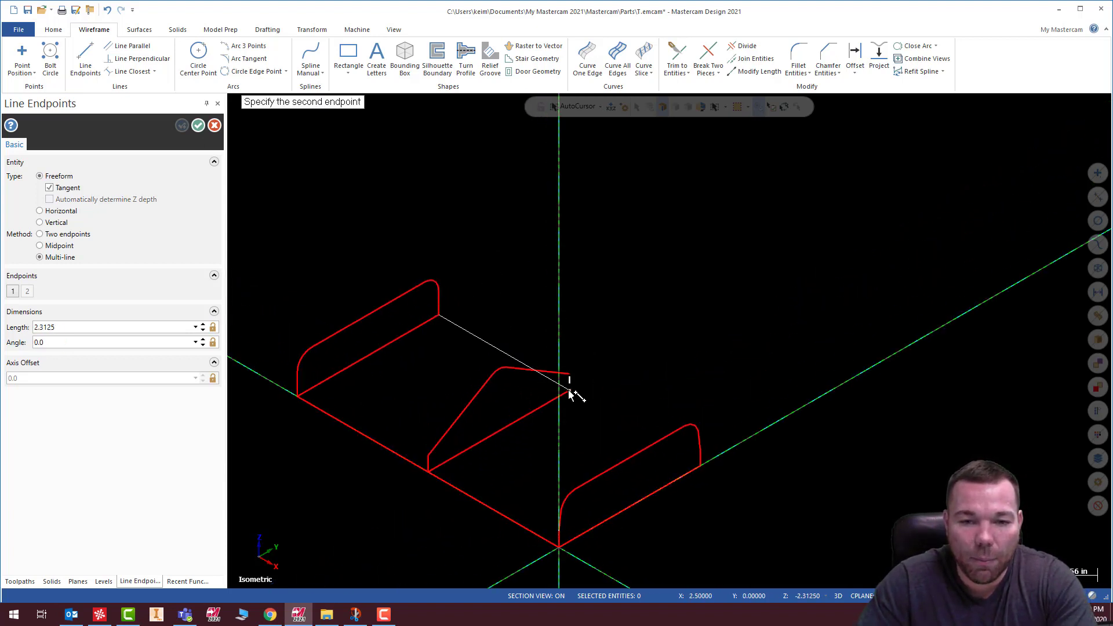
{"action": "left_click", "coordinate": [570, 390]}
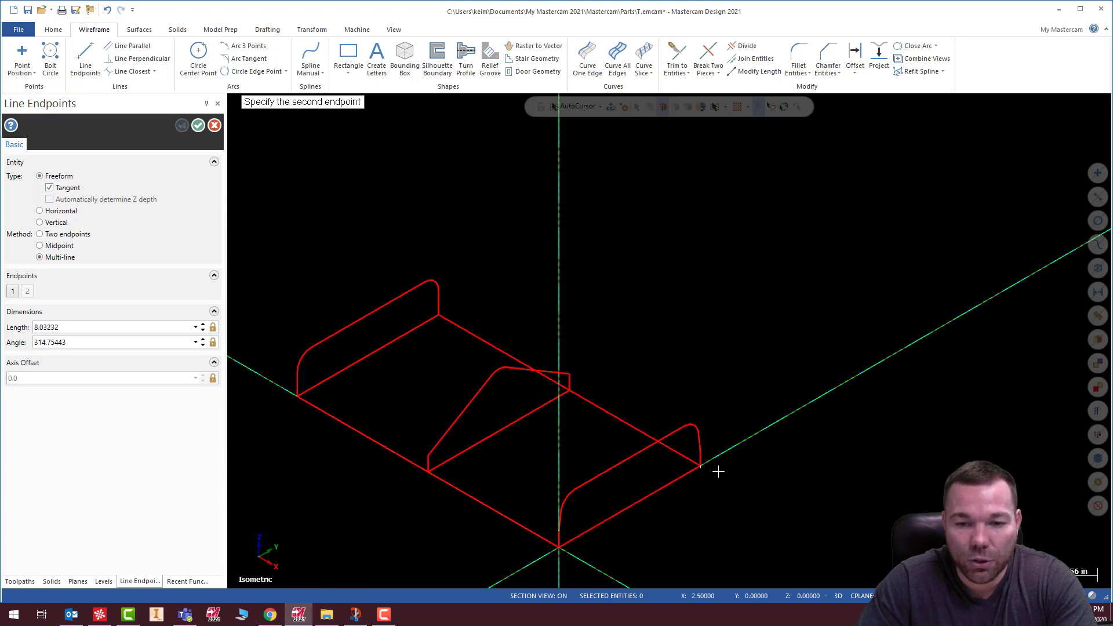
Step: End the connected base-corner lines at the near-end profile's corner and accept them
{"action": "left_click", "coordinate": [700, 464]}
{"action": "left_click", "coordinate": [198, 125]}
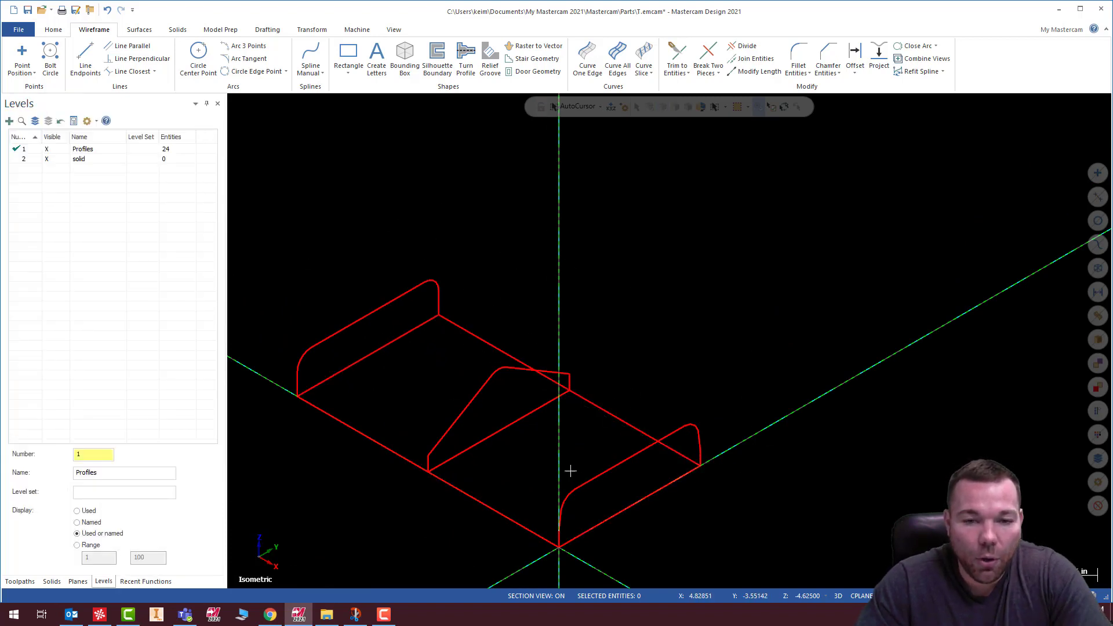
{"action": "scroll", "coordinate": [557, 475], "scroll_direction": "down", "scroll_amount": 2}
{"action": "scroll", "coordinate": [567, 510], "scroll_direction": "up", "scroll_amount": 3}
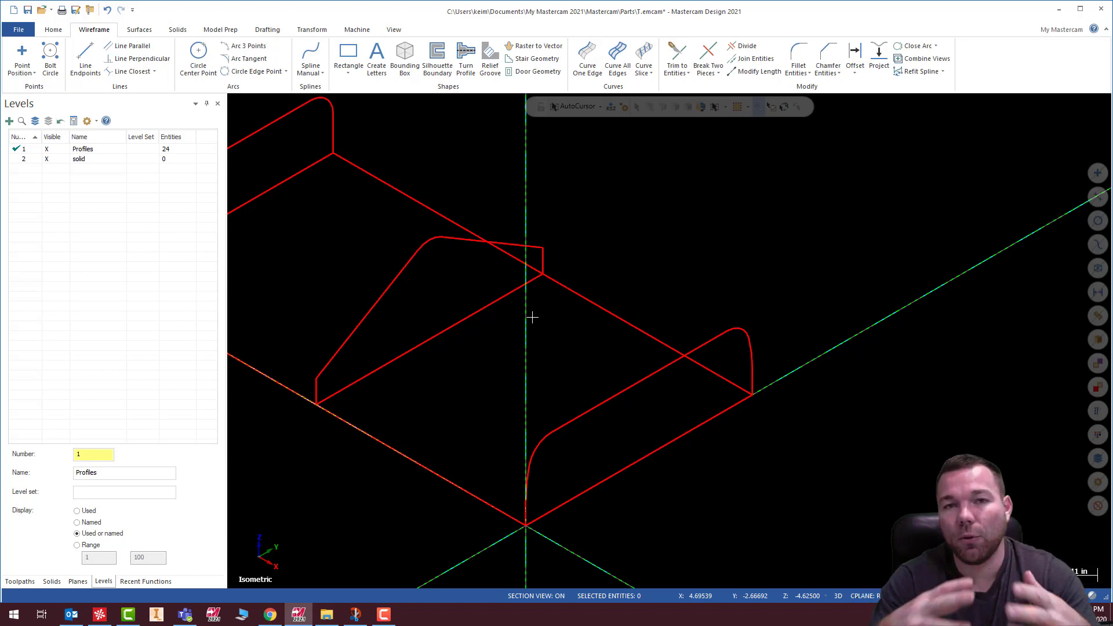
{"action": "scroll", "coordinate": [574, 493], "scroll_direction": "down", "scroll_amount": 2}
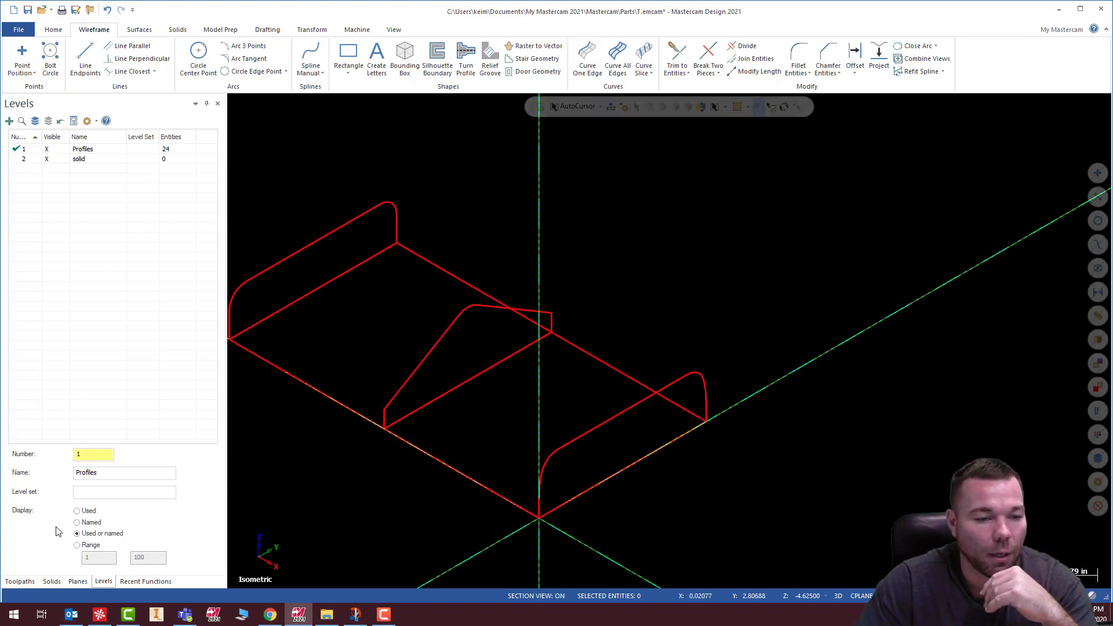
{"action": "left_click", "coordinate": [18, 580]}
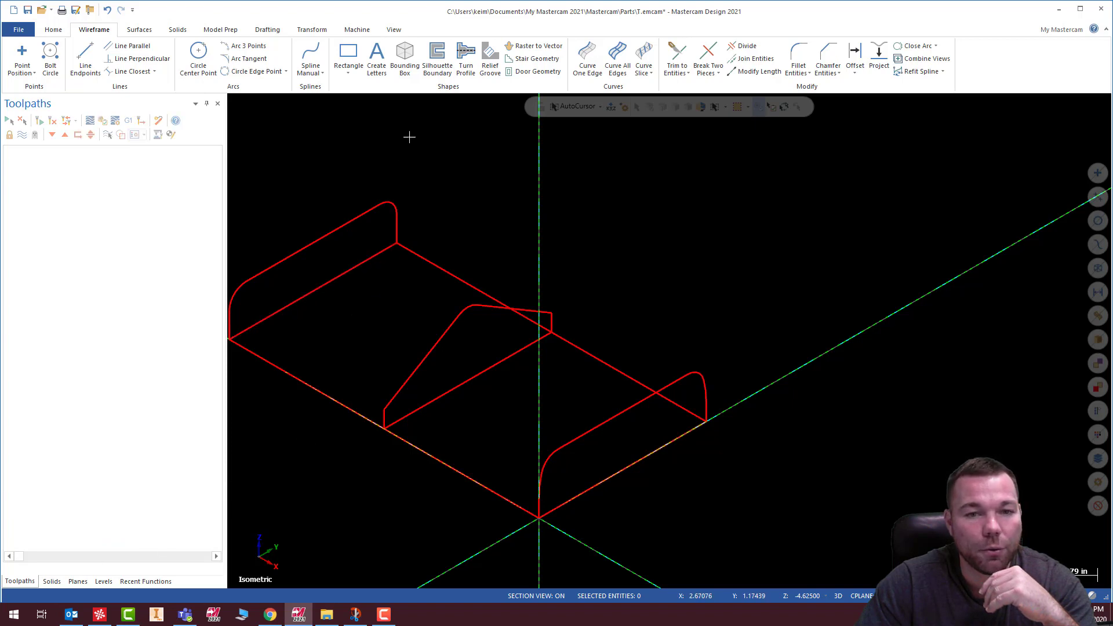
{"action": "scroll", "coordinate": [846, 380], "scroll_direction": "down", "scroll_amount": 2}
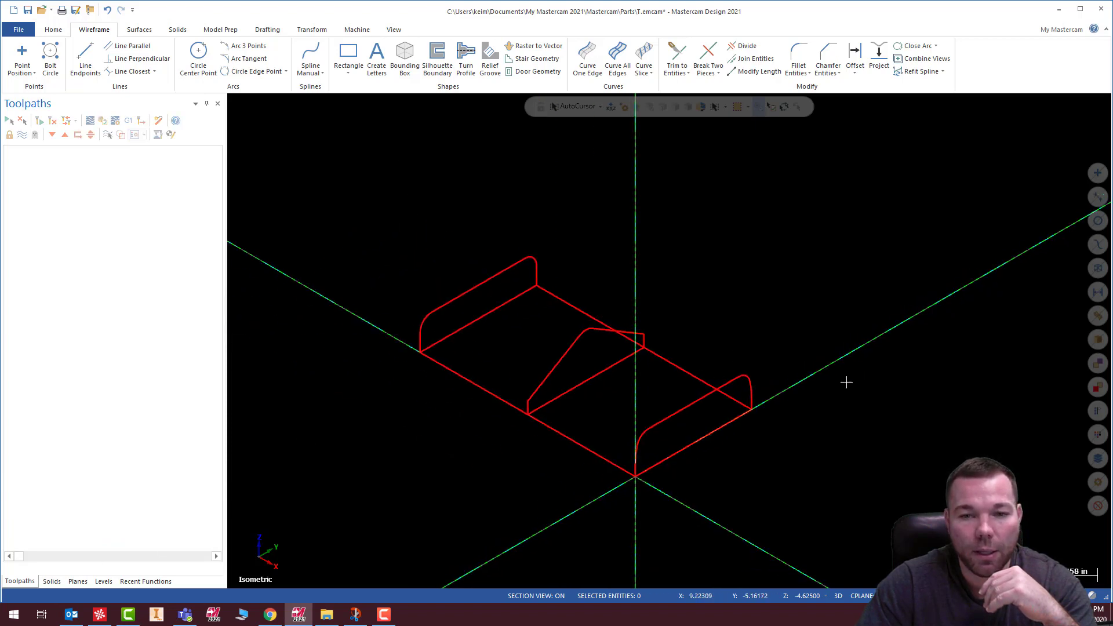
{"action": "scroll", "coordinate": [690, 287], "scroll_direction": "up", "scroll_amount": 1}
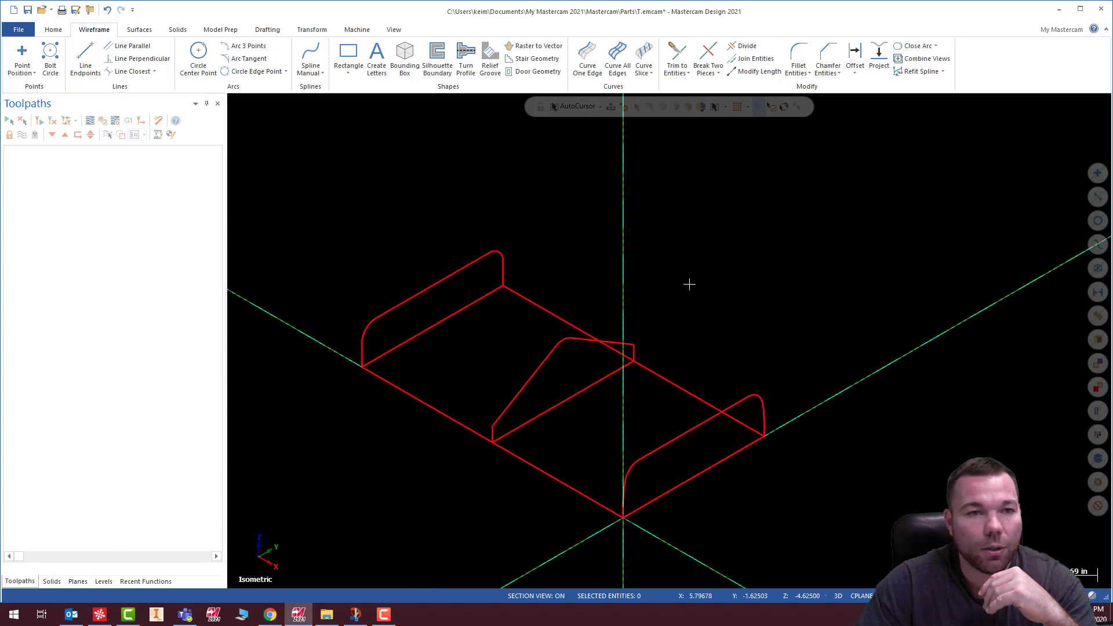
Step: Start a solid Loft and set the chaining sync mode to by Branch
{"action": "left_click", "coordinate": [180, 32]}
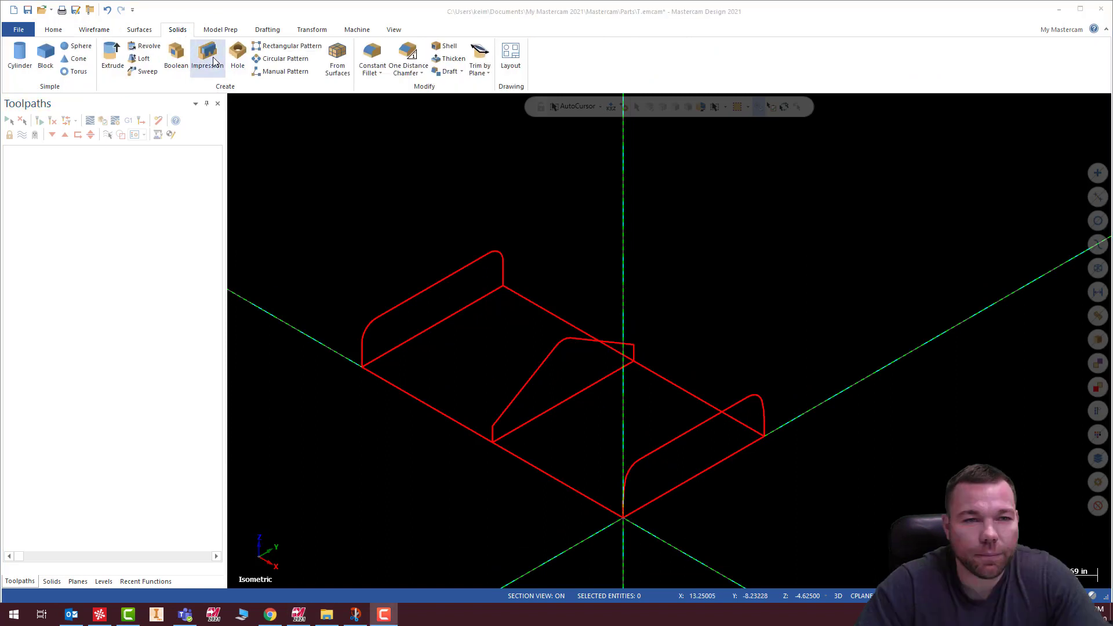
{"action": "left_click", "coordinate": [143, 59]}
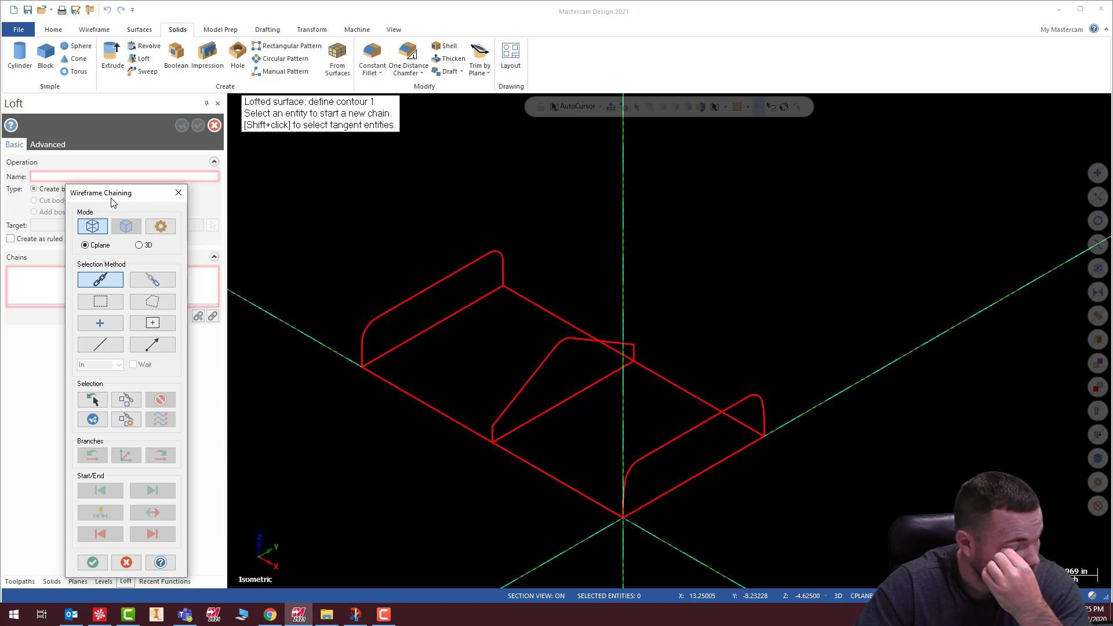
{"action": "left_click", "coordinate": [142, 244]}
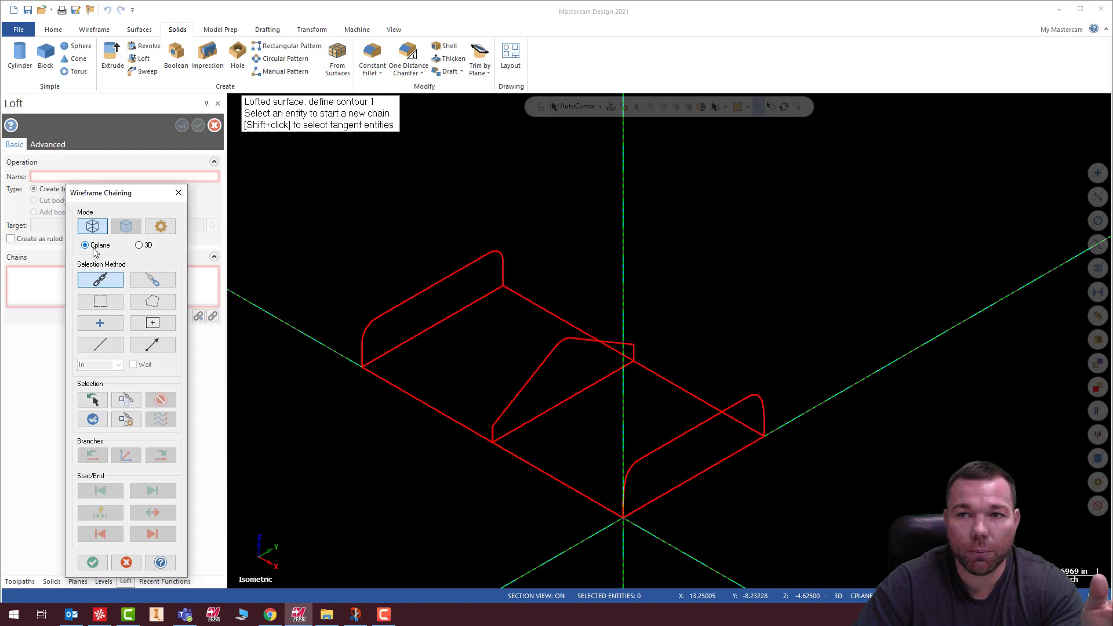
{"action": "left_click", "coordinate": [160, 227]}
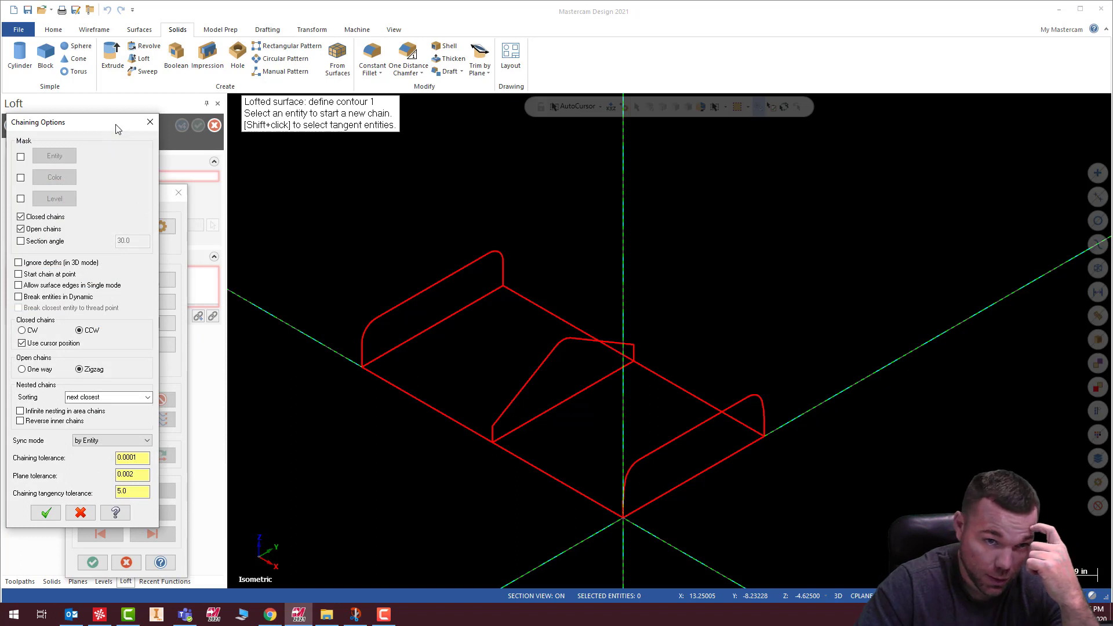
{"action": "left_click_drag", "start_coordinate": [109, 131], "coordinate": [257, 102]}
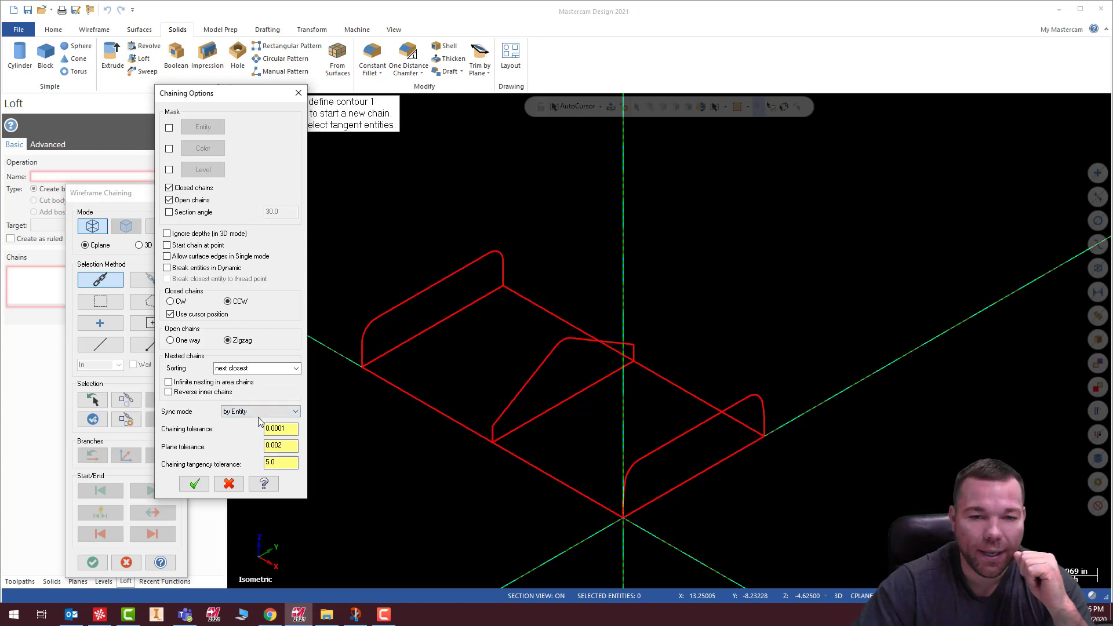
{"action": "left_click", "coordinate": [292, 414]}
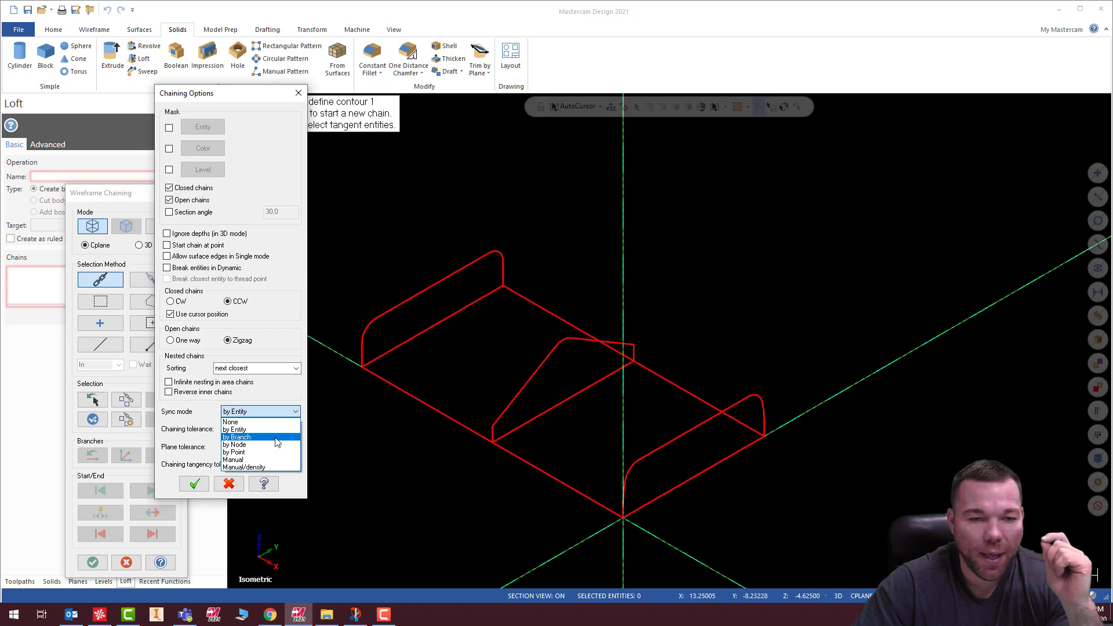
{"action": "left_click", "coordinate": [277, 438]}
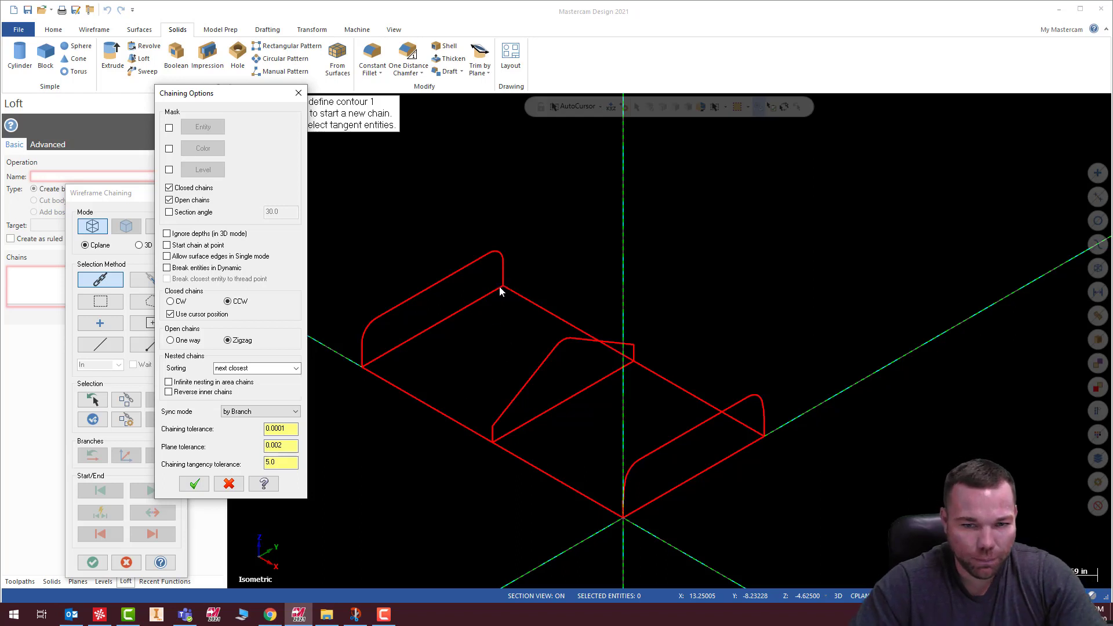
{"action": "left_click", "coordinate": [195, 484]}
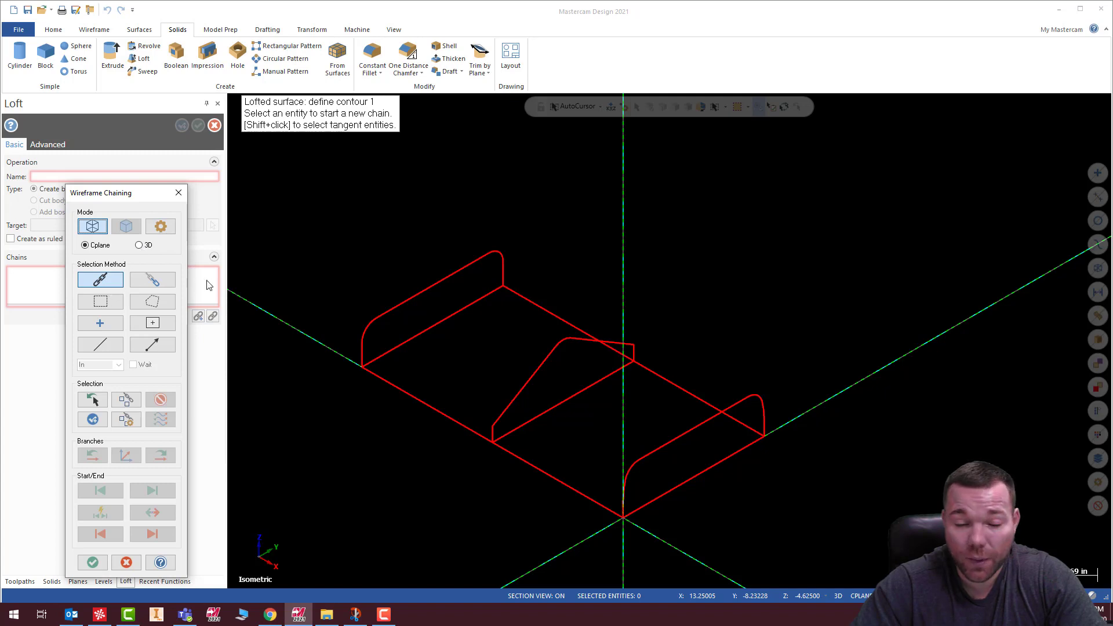
Step: Try to loft the three profiles, chaining both end profiles from their vertical edges and the mid-section from its slanted edge
{"action": "left_click", "coordinate": [508, 282]}
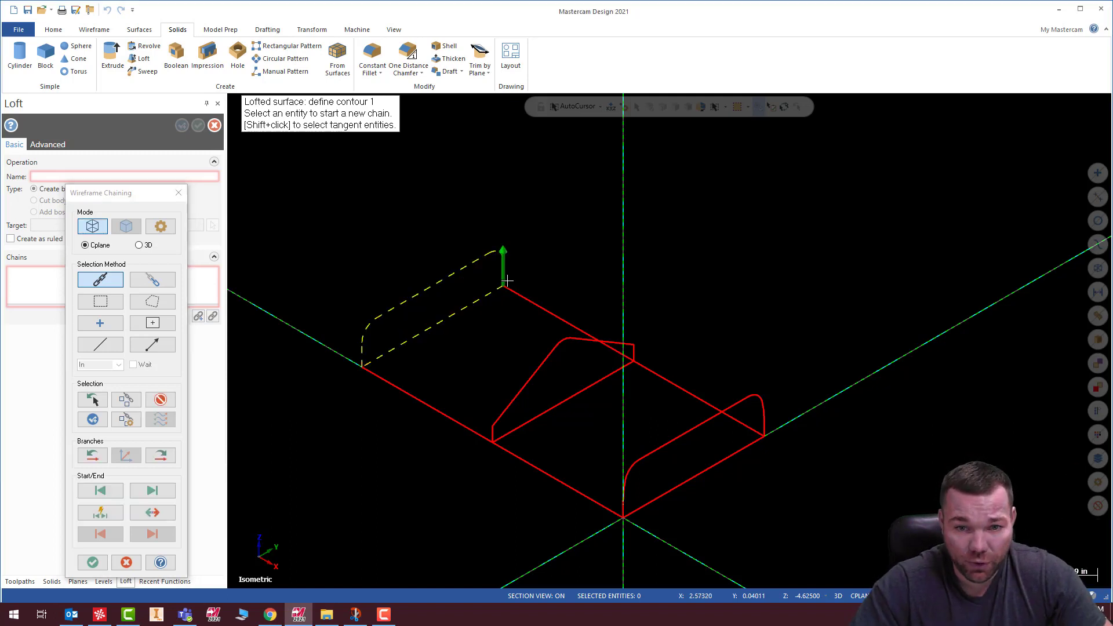
{"action": "left_click", "coordinate": [524, 417]}
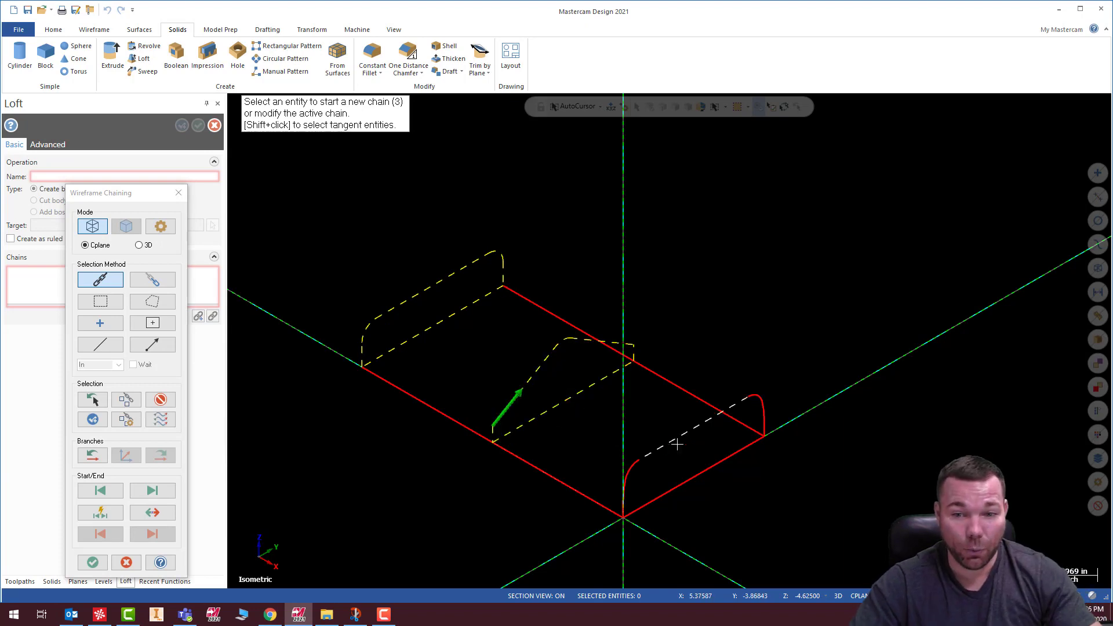
{"action": "left_click", "coordinate": [763, 416]}
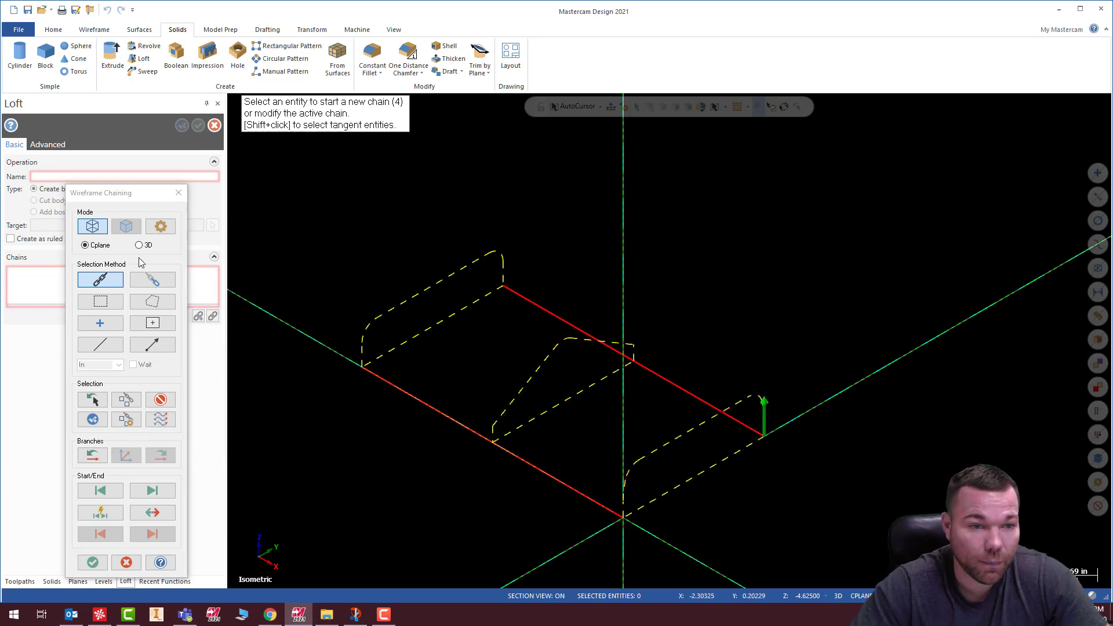
{"action": "left_click", "coordinate": [93, 562]}
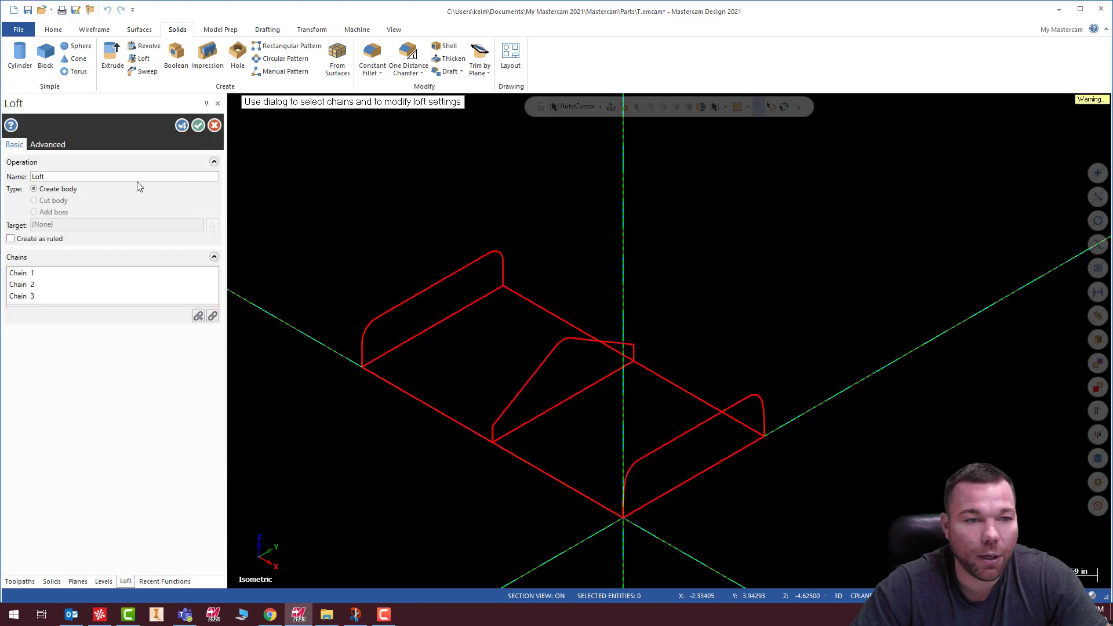
{"action": "left_click", "coordinate": [195, 126]}
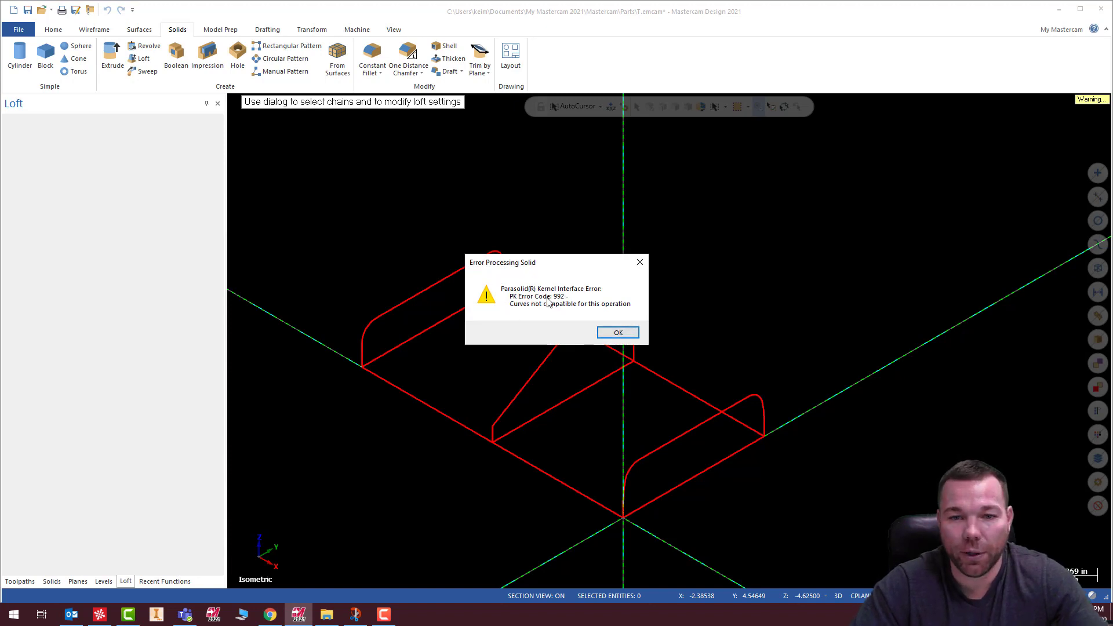
{"action": "left_click", "coordinate": [619, 332]}
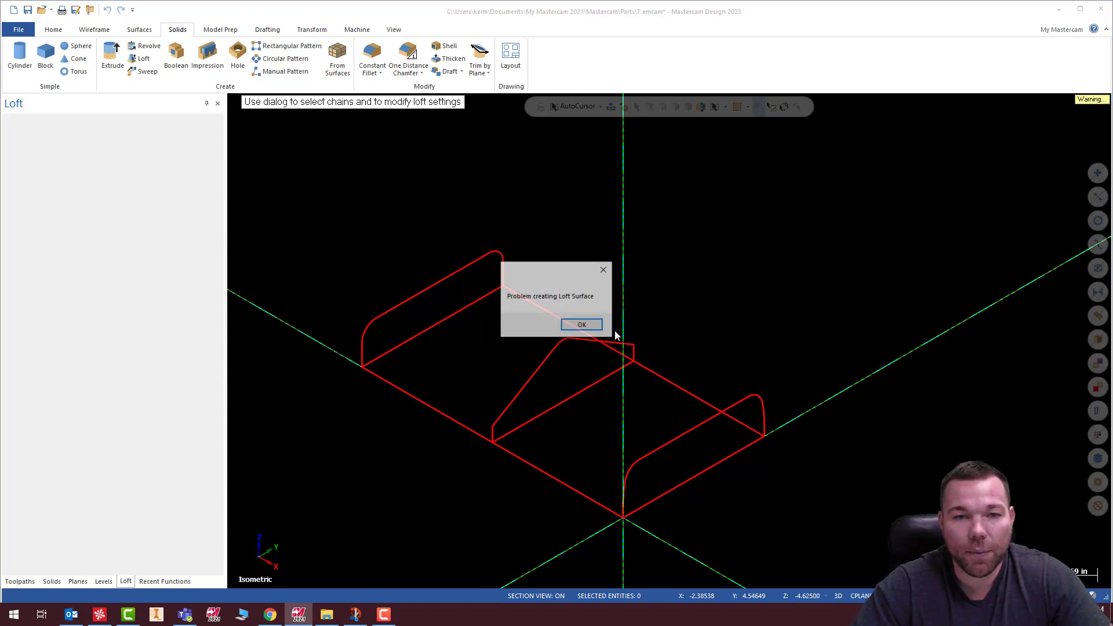
{"action": "left_click", "coordinate": [593, 330]}
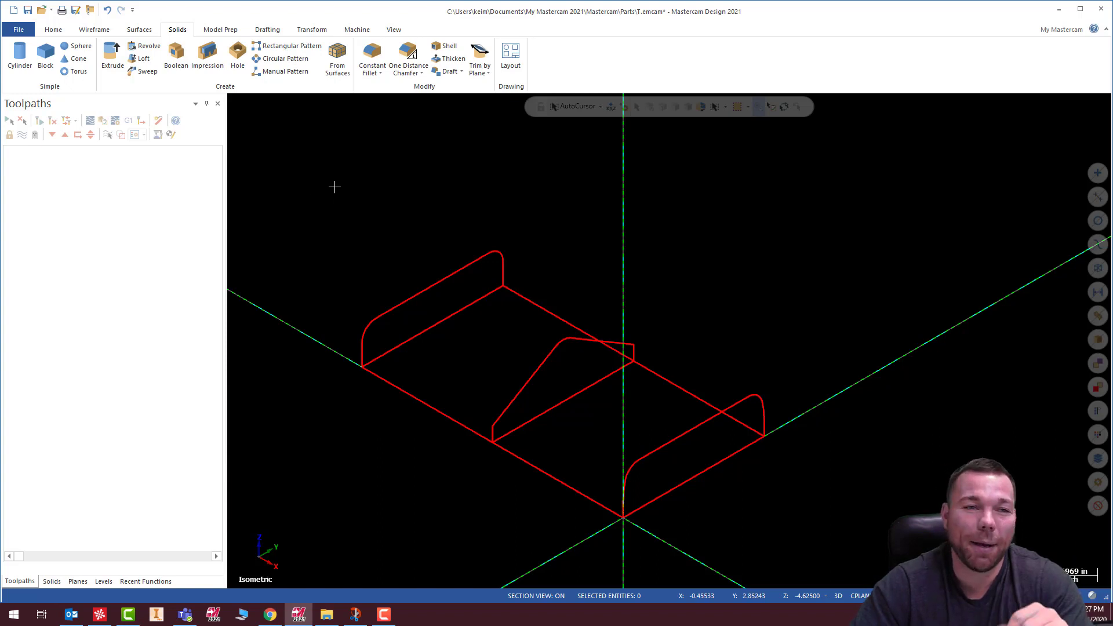
{"action": "left_click", "coordinate": [144, 58]}
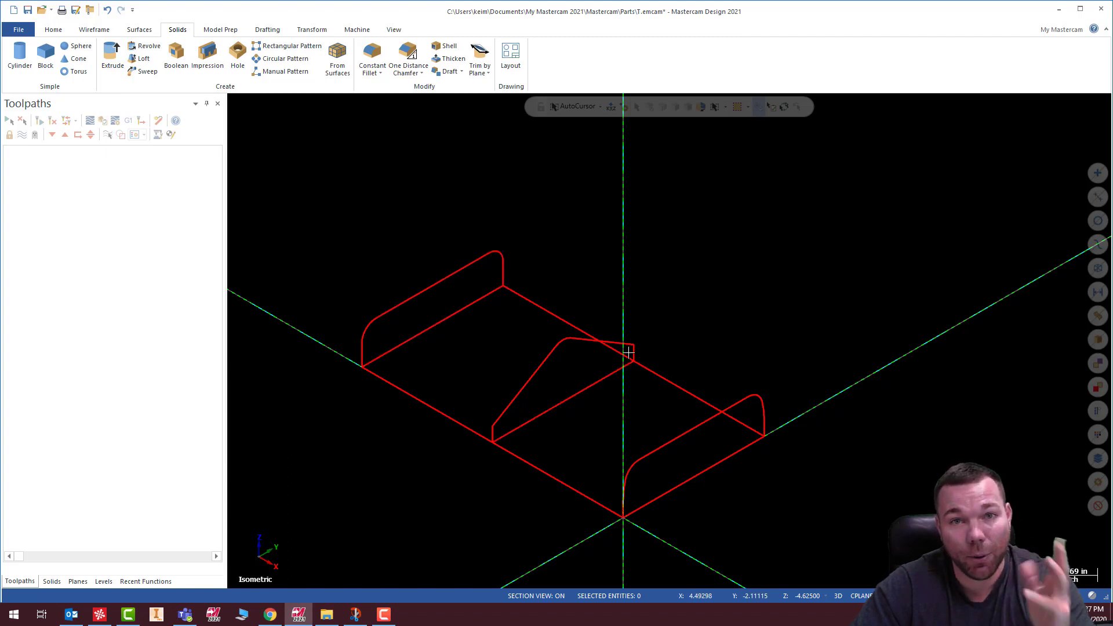
{"action": "left_click", "coordinate": [85, 32]}
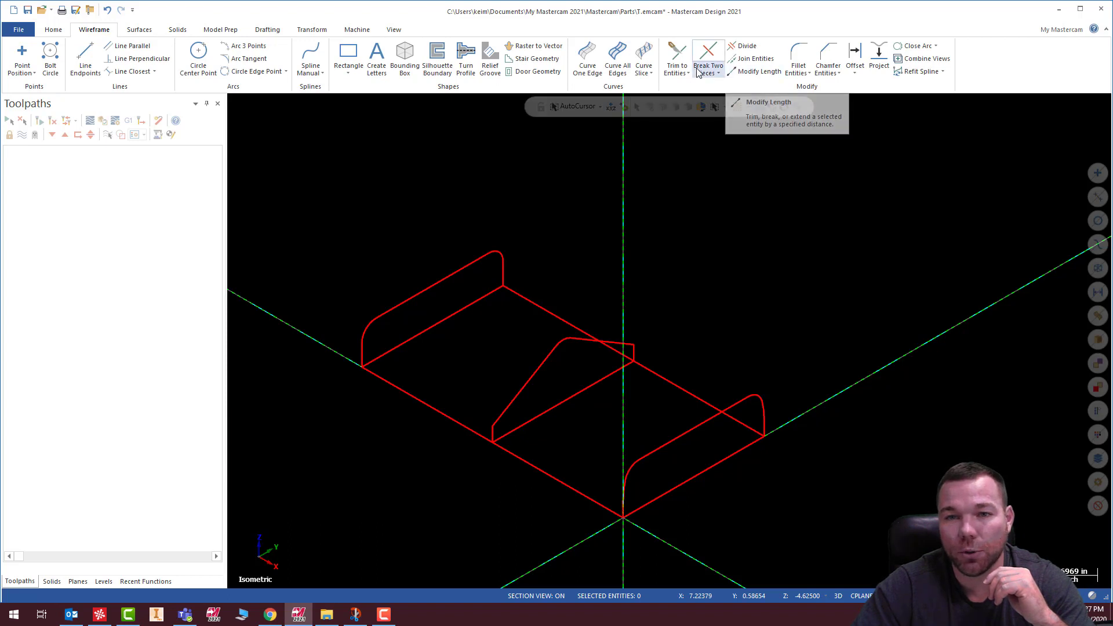
{"action": "left_click", "coordinate": [53, 30]}
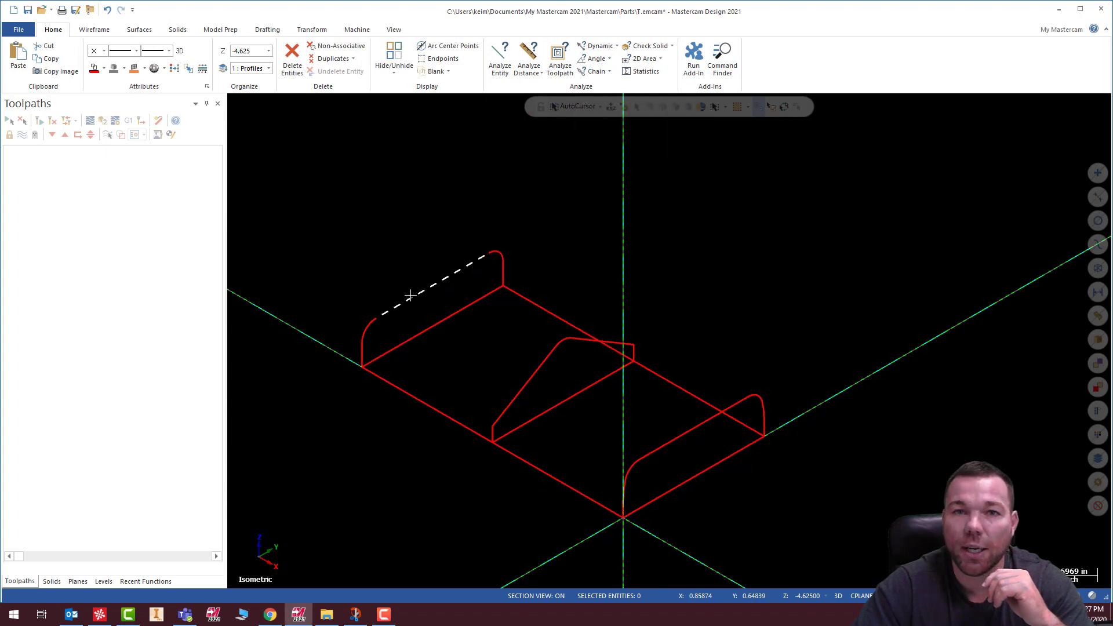
{"action": "left_click", "coordinate": [176, 31]}
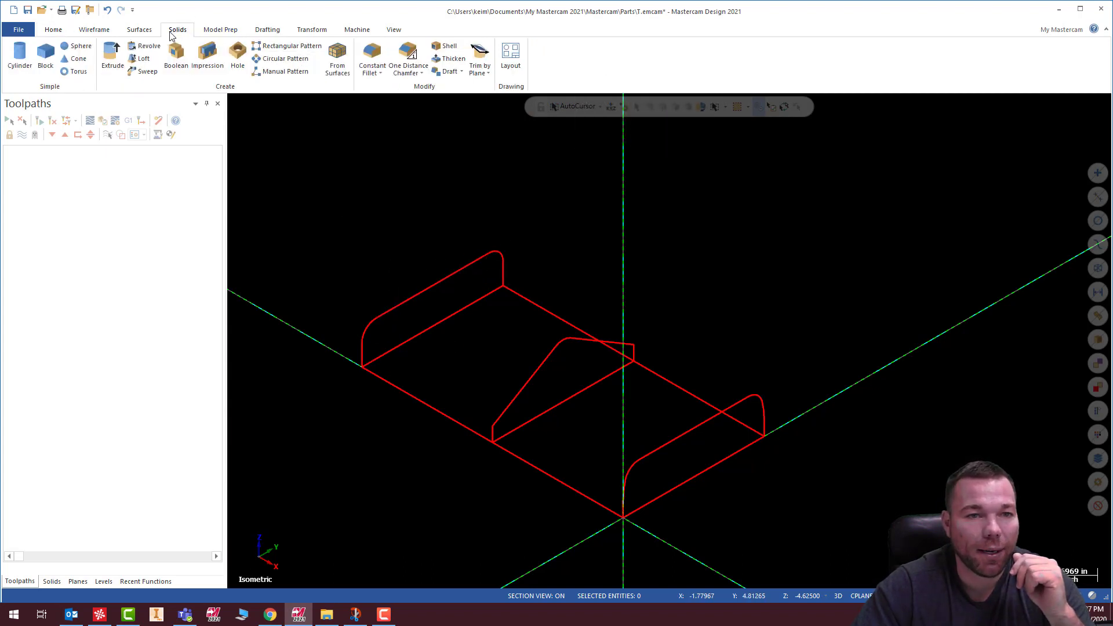
Step: Loft a solid body through the three profiles from far to near end, starting each chain upward from its matching vertical edge's base corner
{"action": "left_click", "coordinate": [144, 59]}
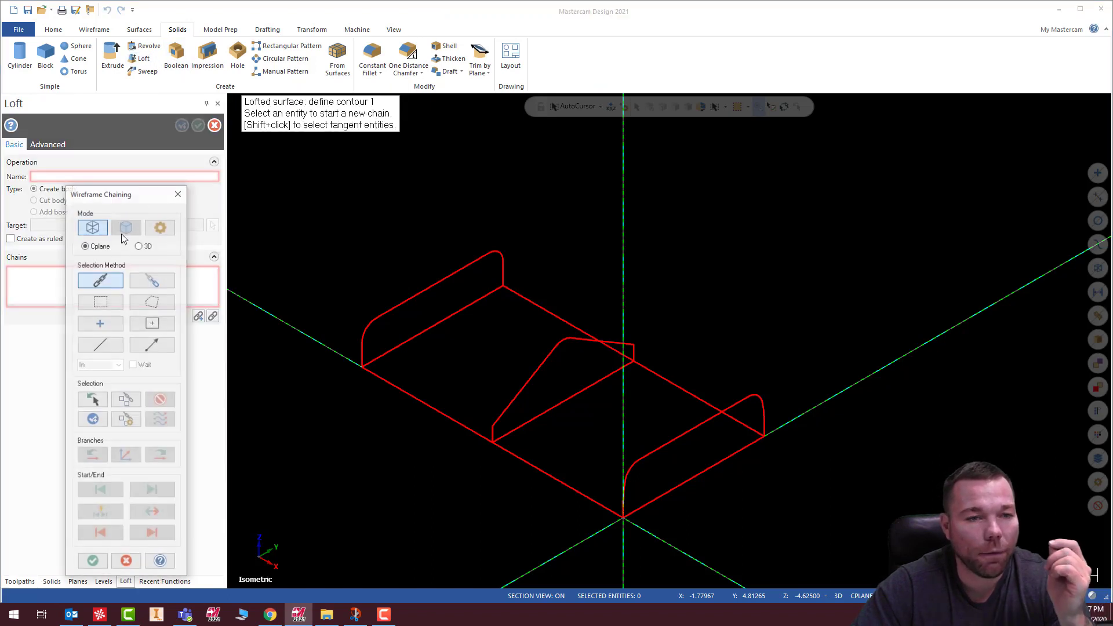
{"action": "left_click", "coordinate": [171, 227]}
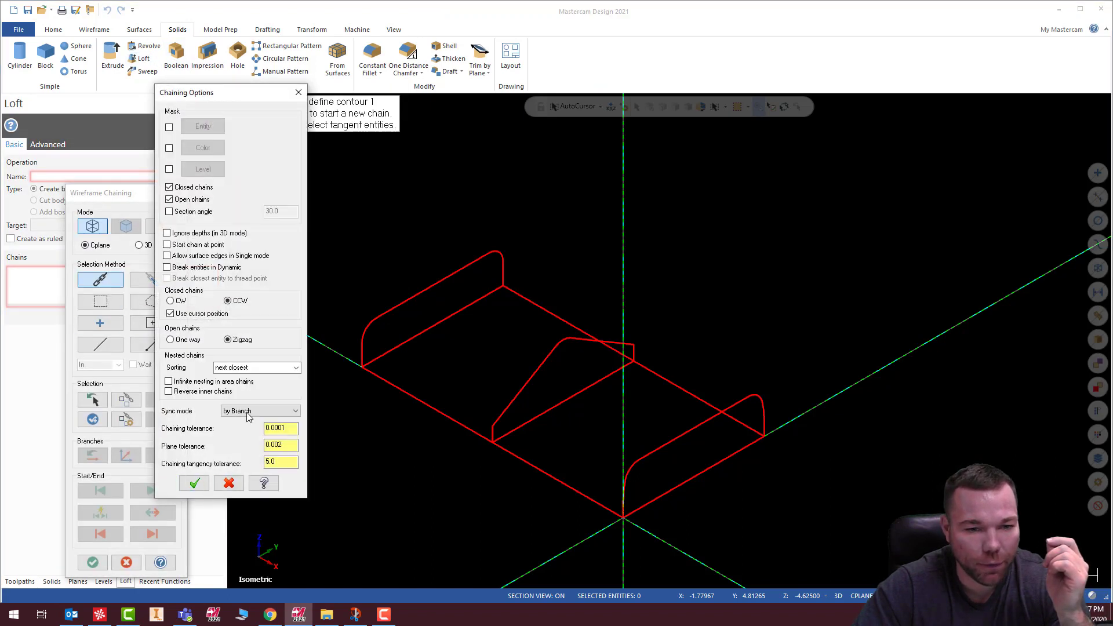
{"action": "left_click", "coordinate": [203, 483]}
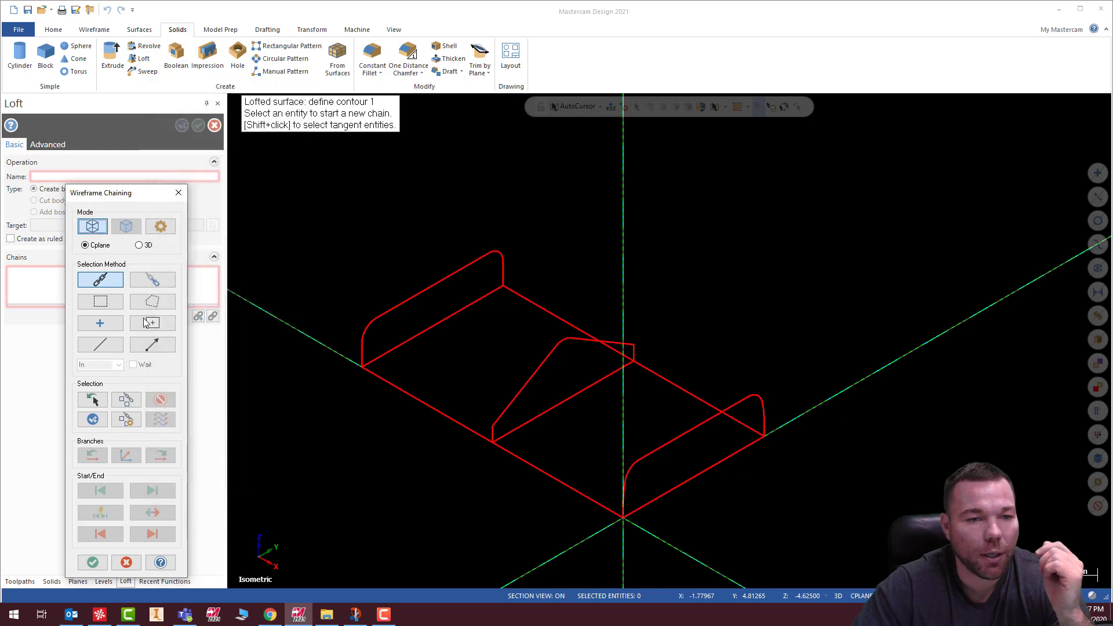
{"action": "left_click", "coordinate": [504, 273]}
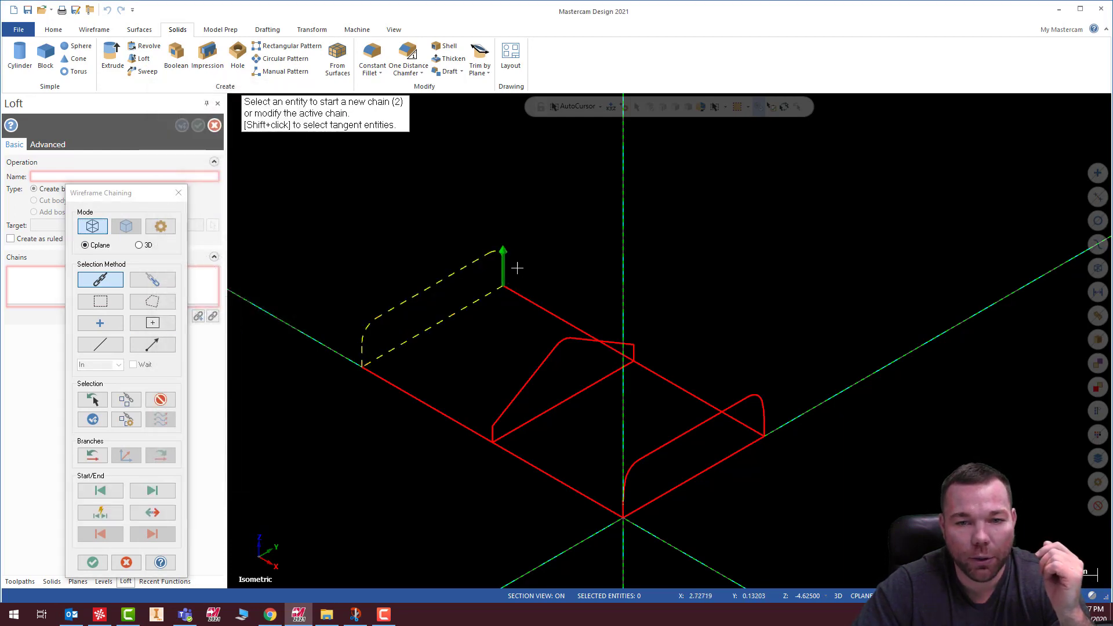
{"action": "scroll", "coordinate": [633, 360], "scroll_direction": "up", "scroll_amount": 5}
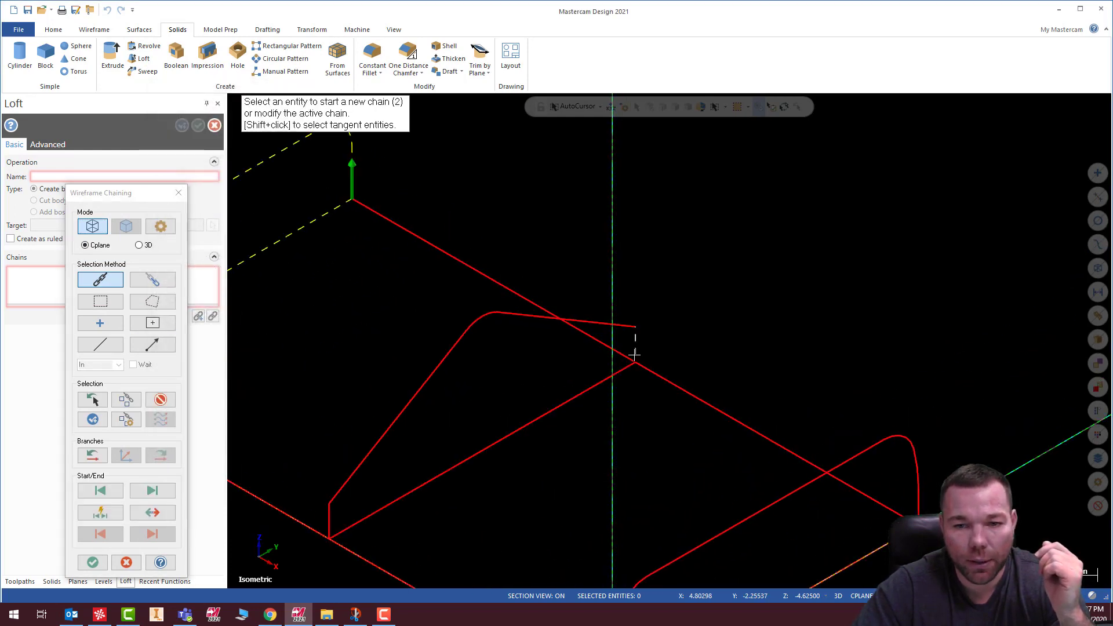
{"action": "left_click", "coordinate": [634, 355]}
{"action": "scroll", "coordinate": [454, 266], "scroll_direction": "down", "scroll_amount": 3}
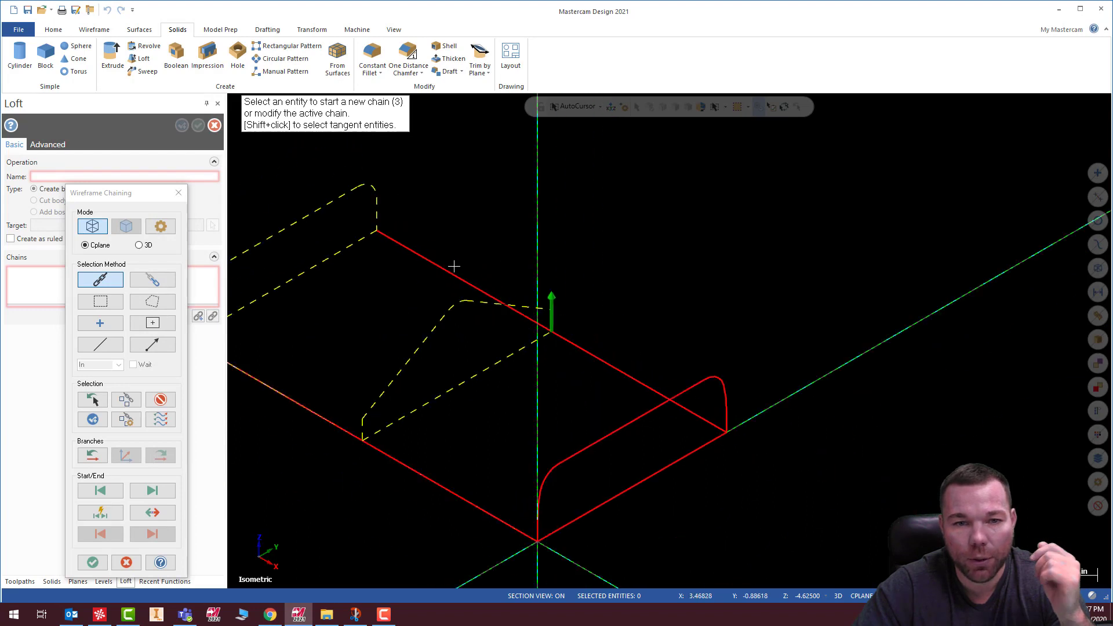
{"action": "left_click", "coordinate": [728, 422]}
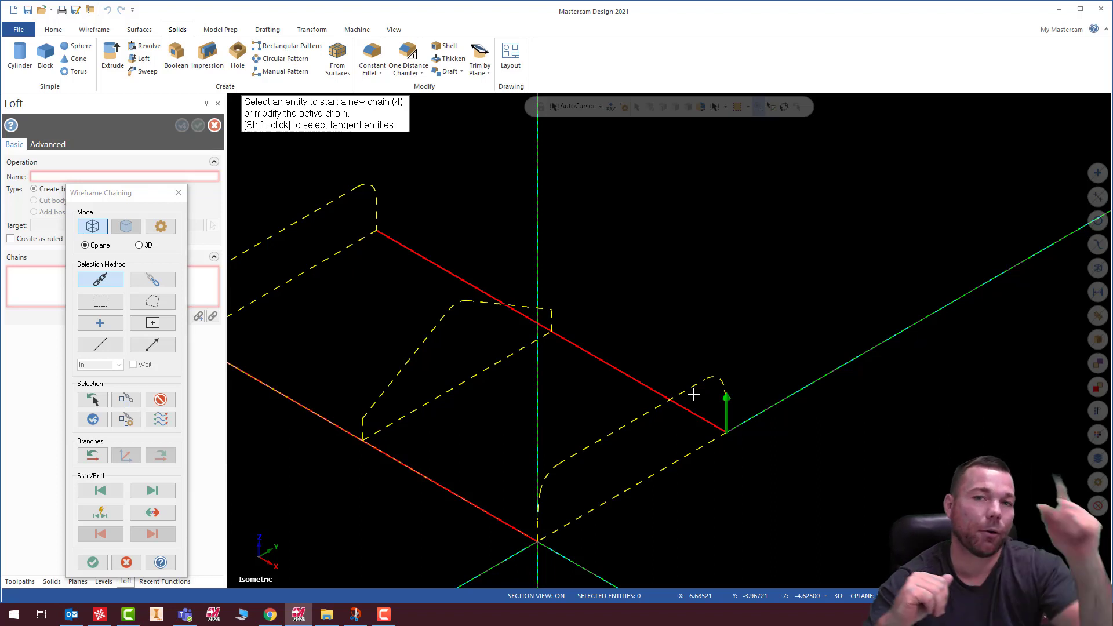
{"action": "scroll", "coordinate": [350, 266], "scroll_direction": "down", "scroll_amount": 4}
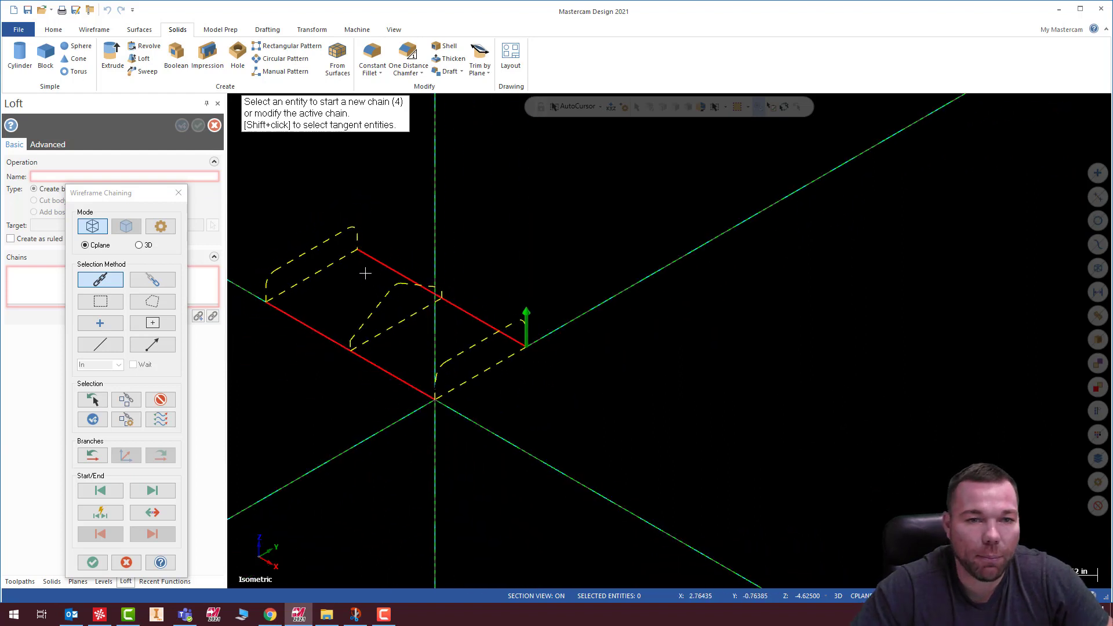
{"action": "left_click", "coordinate": [93, 564]}
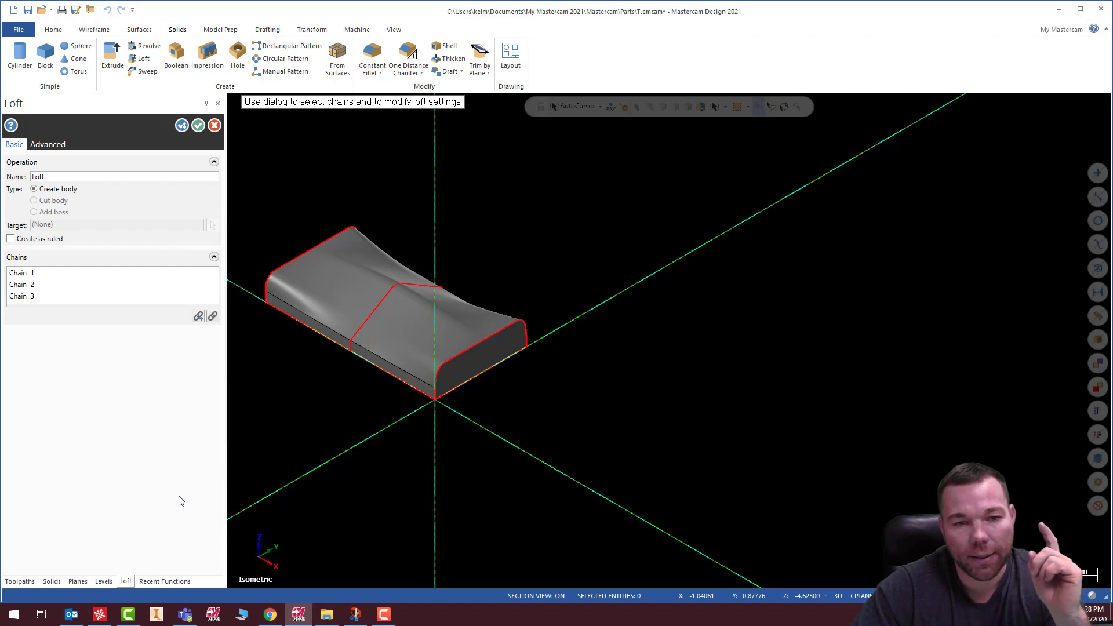
{"action": "left_click", "coordinate": [199, 130]}
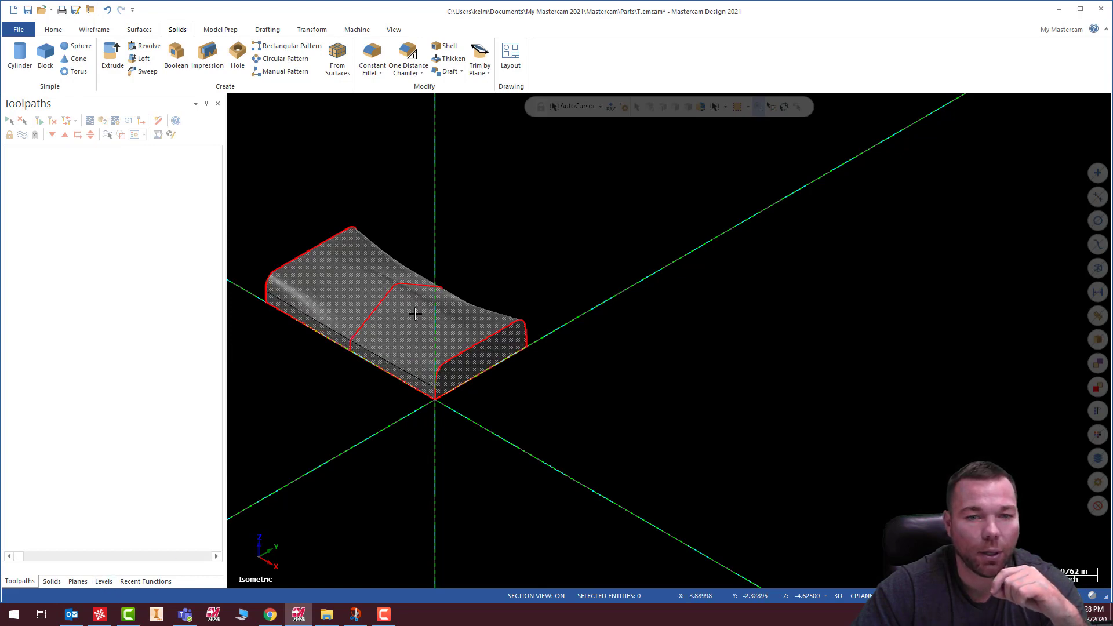
Step: Move the lofted solid body to level 2, named solid
{"action": "key", "text": "ctrl+a"}
{"action": "right_click", "coordinate": [534, 153]}
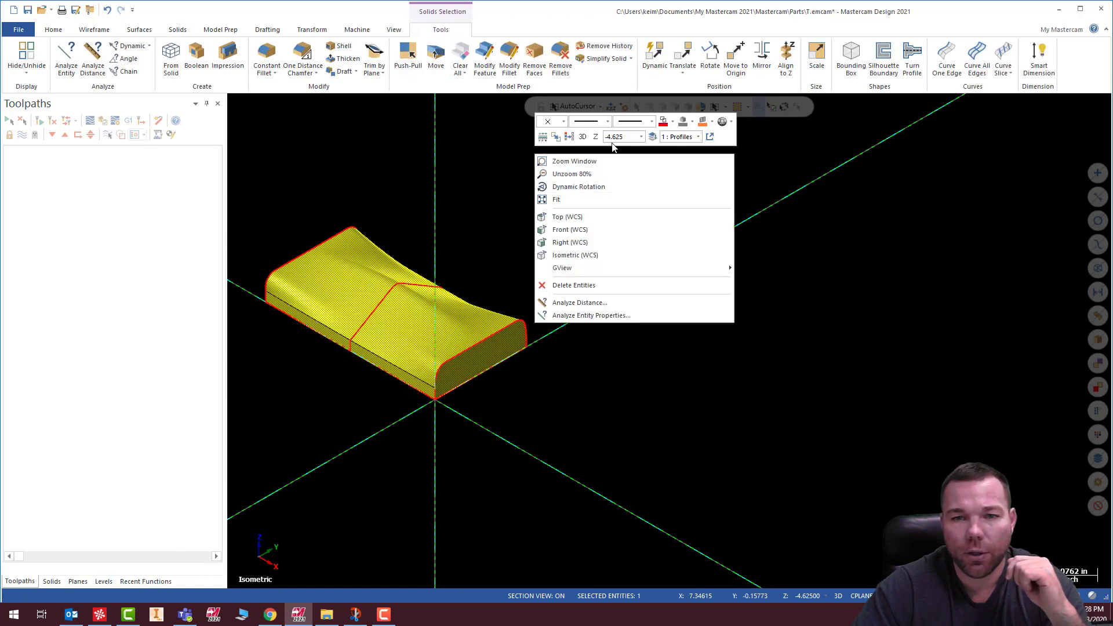
{"action": "left_click", "coordinate": [652, 137]}
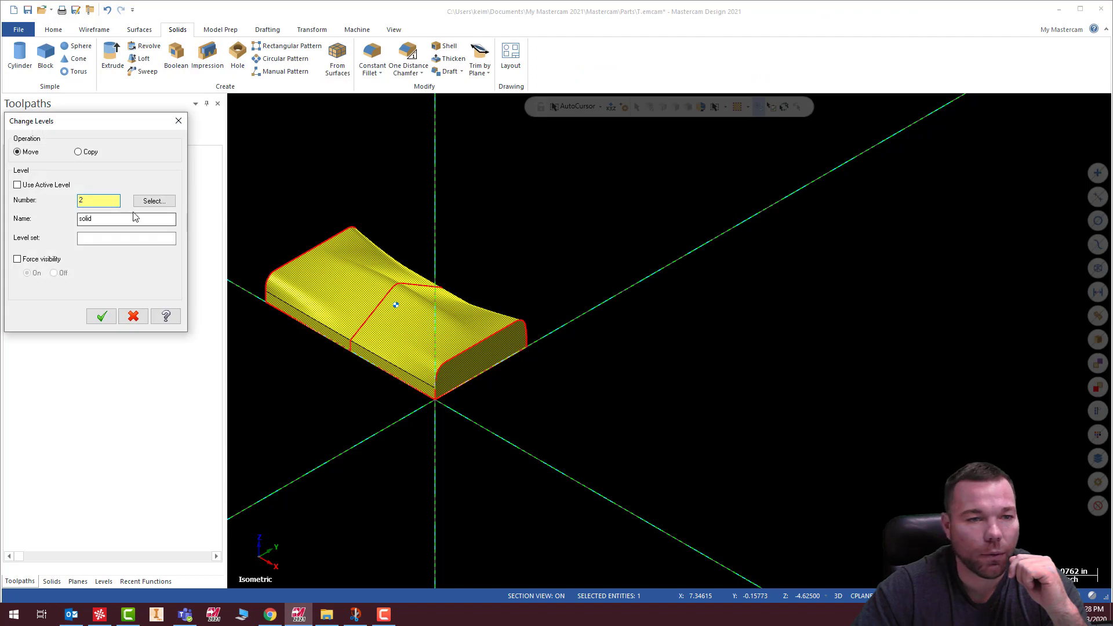
{"action": "left_click", "coordinate": [154, 201]}
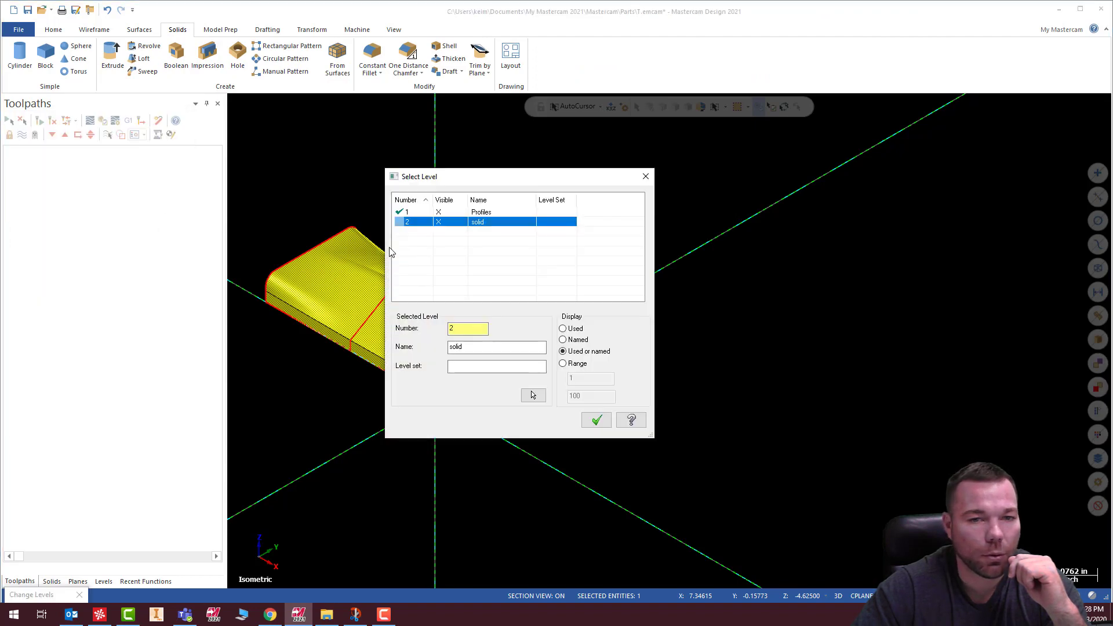
{"action": "left_click", "coordinate": [597, 419]}
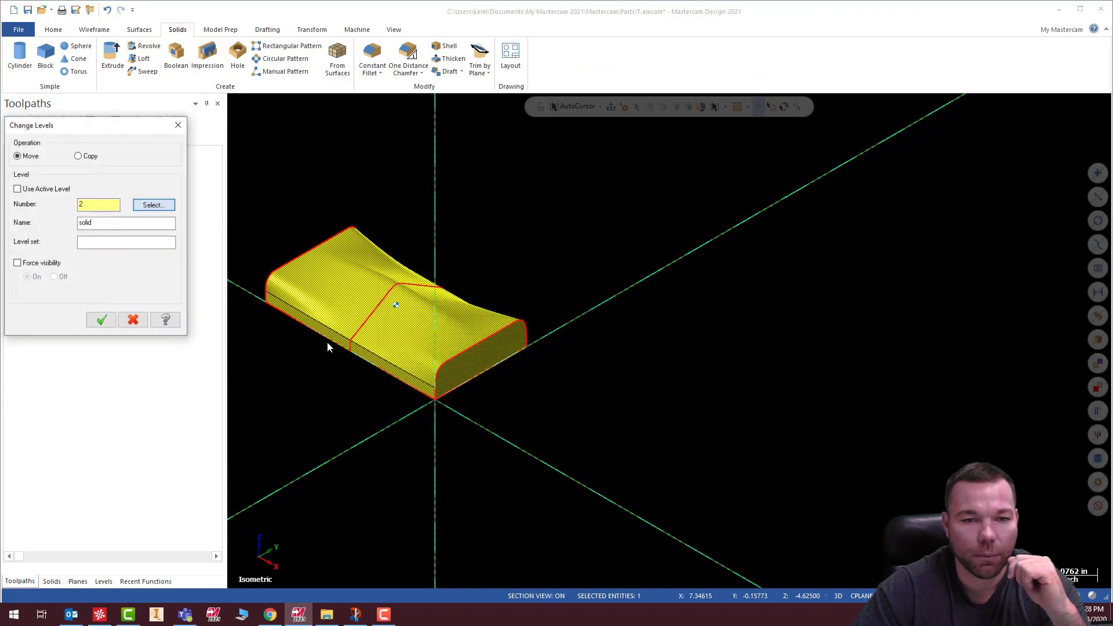
{"action": "left_click", "coordinate": [101, 318]}
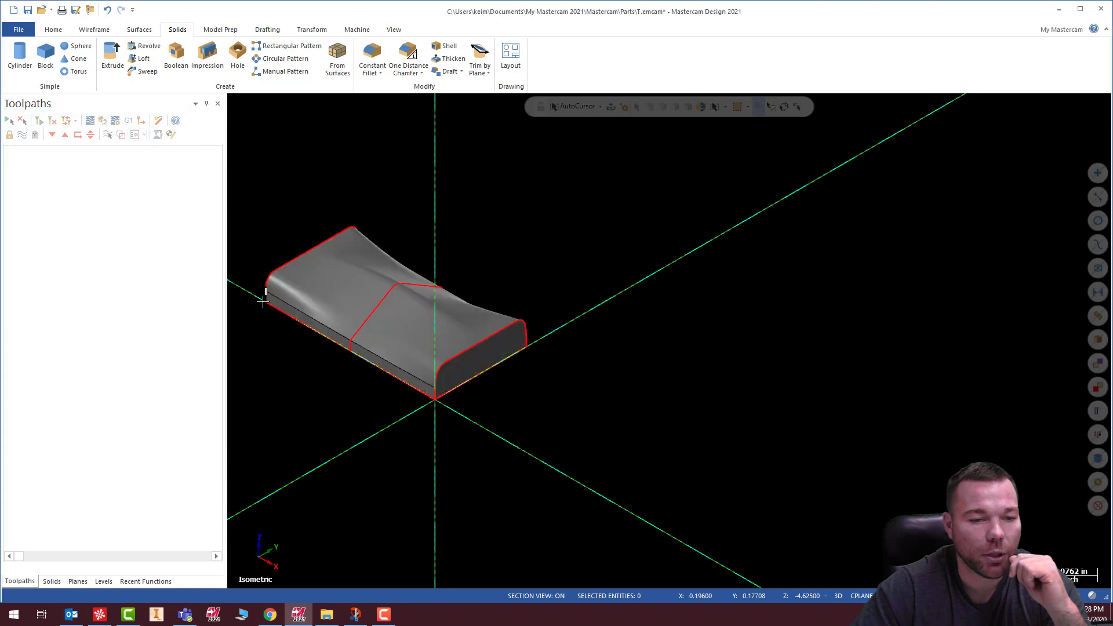
Step: Hide the Profiles level to examine the lofted solid on its own, and show the profiles again
{"action": "left_click", "coordinate": [104, 582]}
{"action": "left_click", "coordinate": [46, 149]}
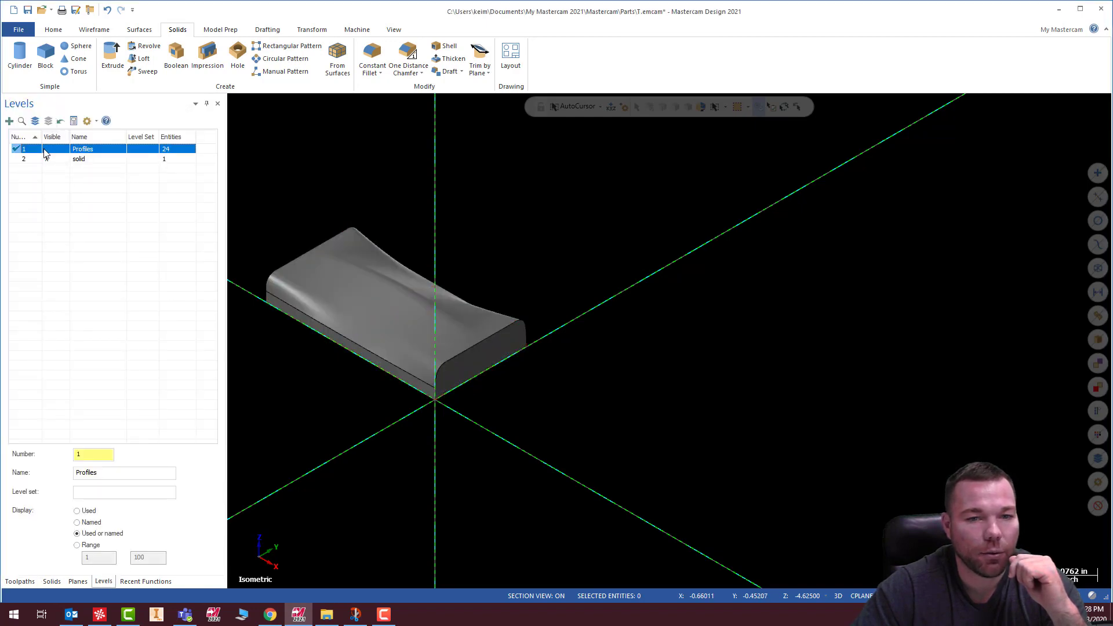
{"action": "scroll", "coordinate": [735, 455], "scroll_direction": "up", "scroll_amount": 3}
{"action": "scroll", "coordinate": [736, 455], "scroll_direction": "down", "scroll_amount": 2}
{"action": "scroll", "coordinate": [318, 353], "scroll_direction": "up", "scroll_amount": 2}
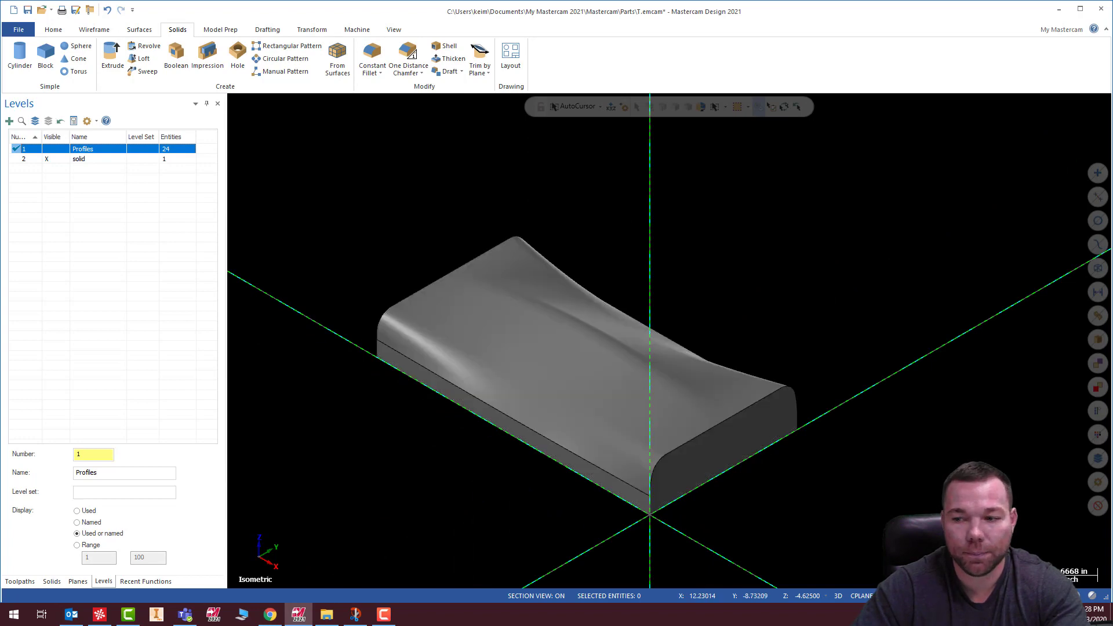
{"action": "scroll", "coordinate": [655, 301], "scroll_direction": "down", "scroll_amount": 1}
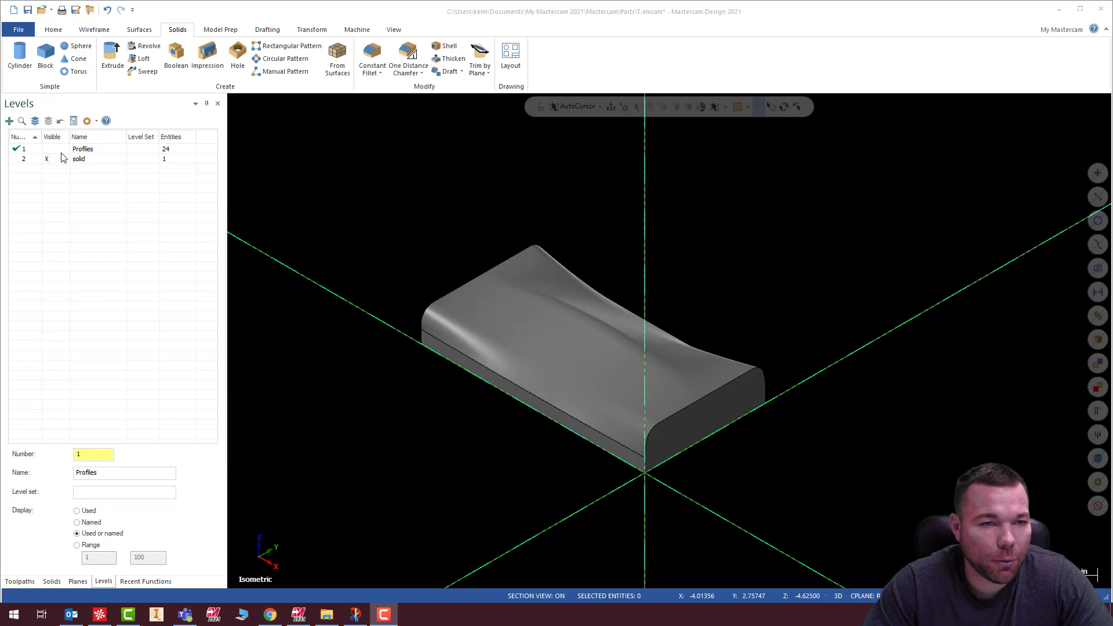
{"action": "left_click", "coordinate": [48, 149]}
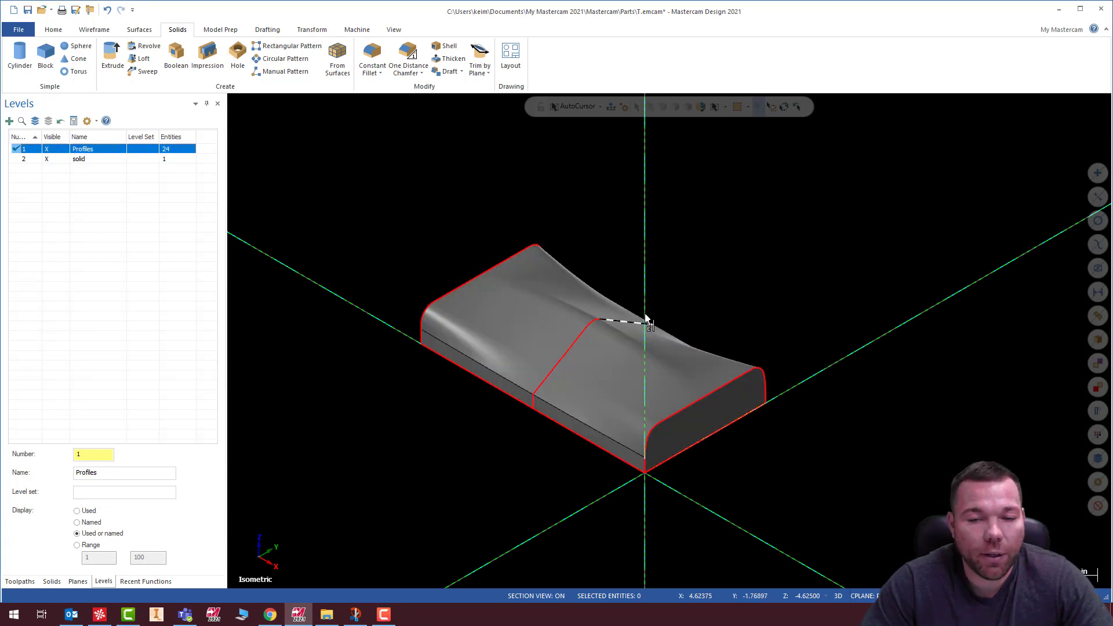
Step: Activate the Top plane and create a rectangular bounding box around the solid and all wireframe, output as corner points only, without lines and arcs
{"action": "left_click", "coordinate": [78, 582]}
{"action": "left_click", "coordinate": [78, 151]}
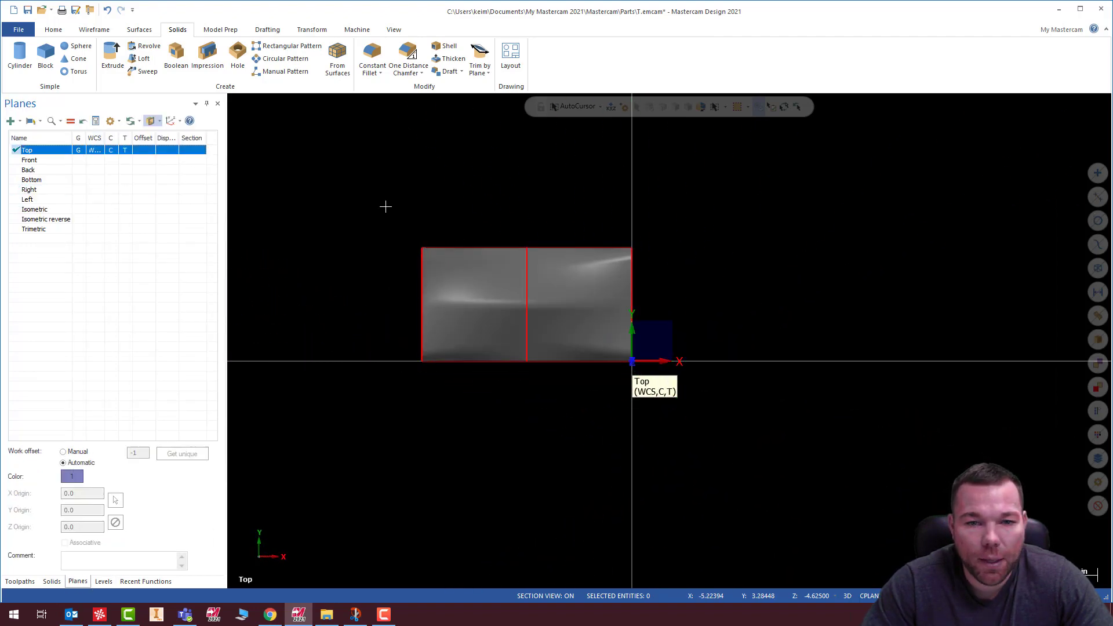
{"action": "left_click_drag", "start_coordinate": [336, 186], "coordinate": [810, 424]}
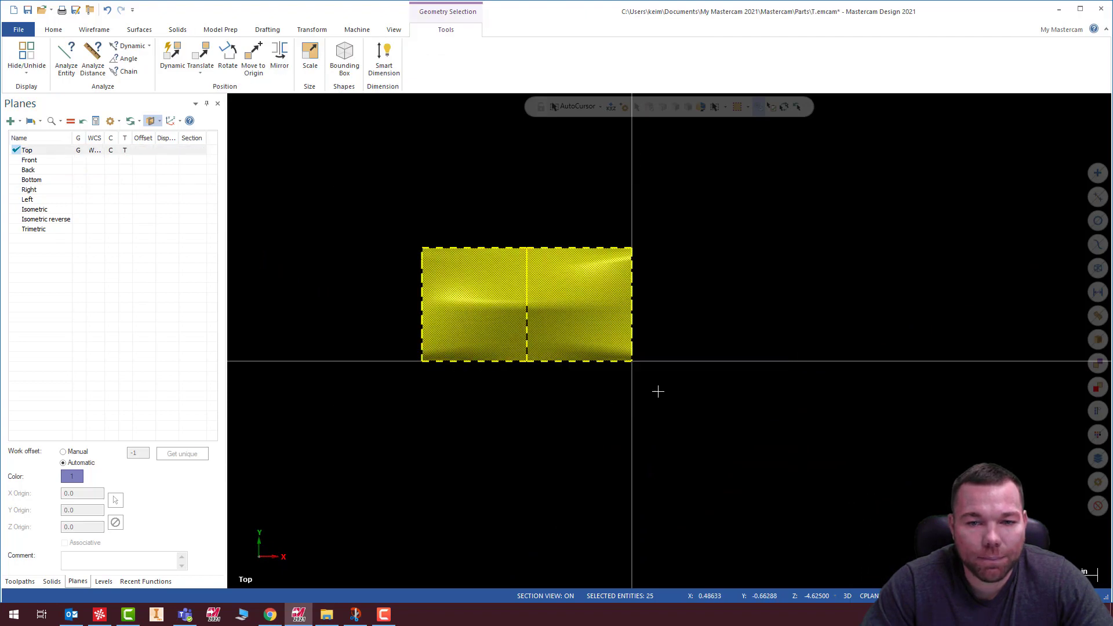
{"action": "middle_click_drag", "start_coordinate": [658, 392], "coordinate": [478, 311]}
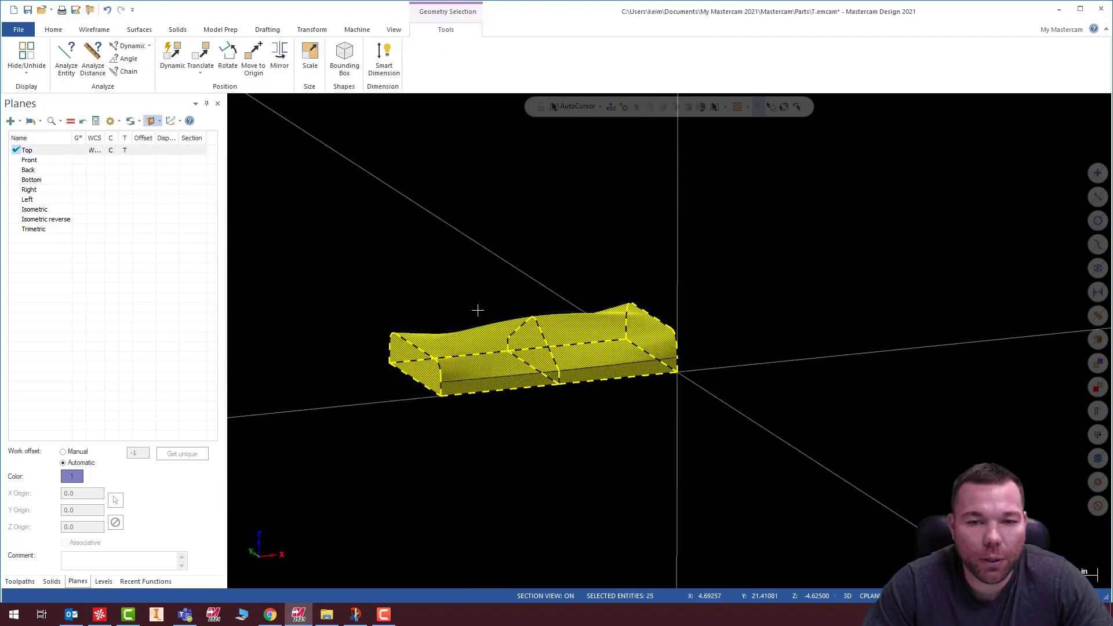
{"action": "scroll", "coordinate": [478, 311], "scroll_direction": "up", "scroll_amount": 2}
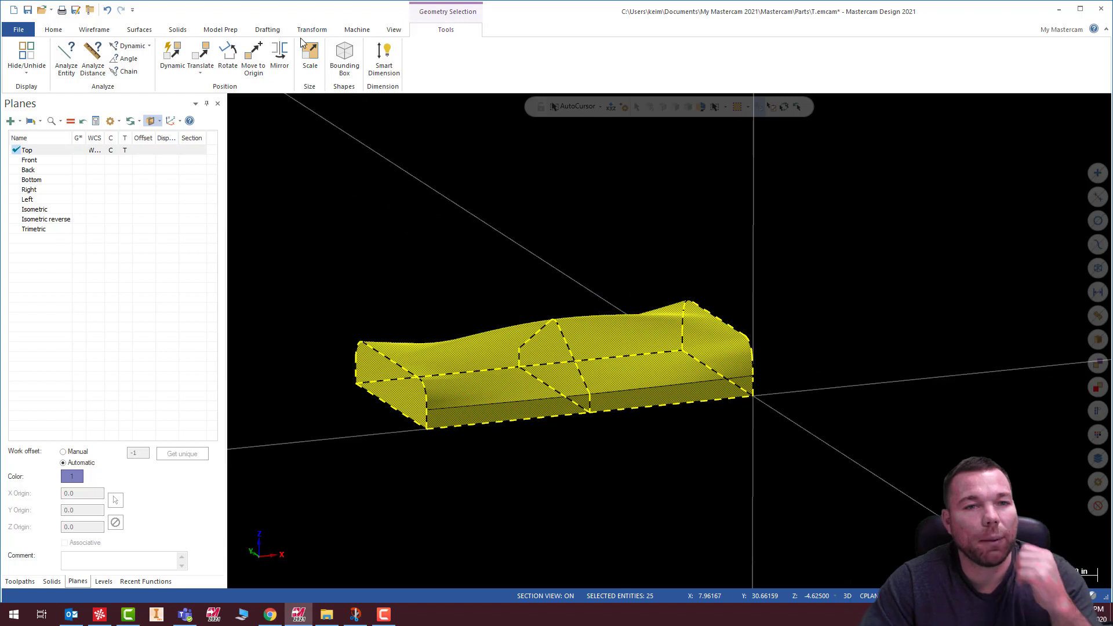
{"action": "left_click", "coordinate": [53, 33]}
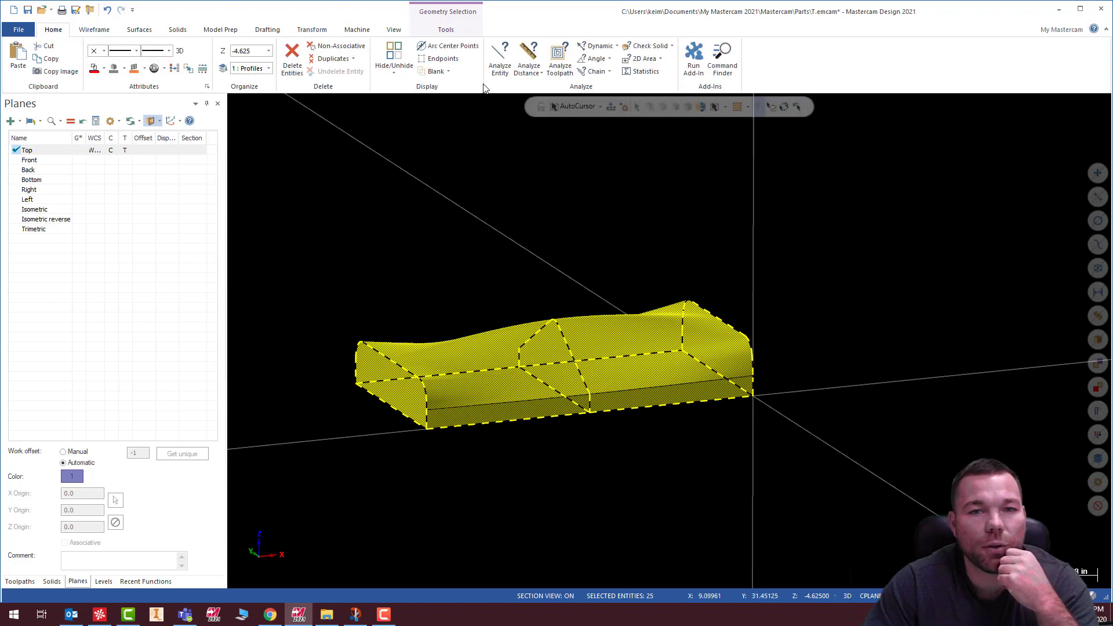
{"action": "left_click", "coordinate": [94, 30]}
{"action": "left_click", "coordinate": [405, 58]}
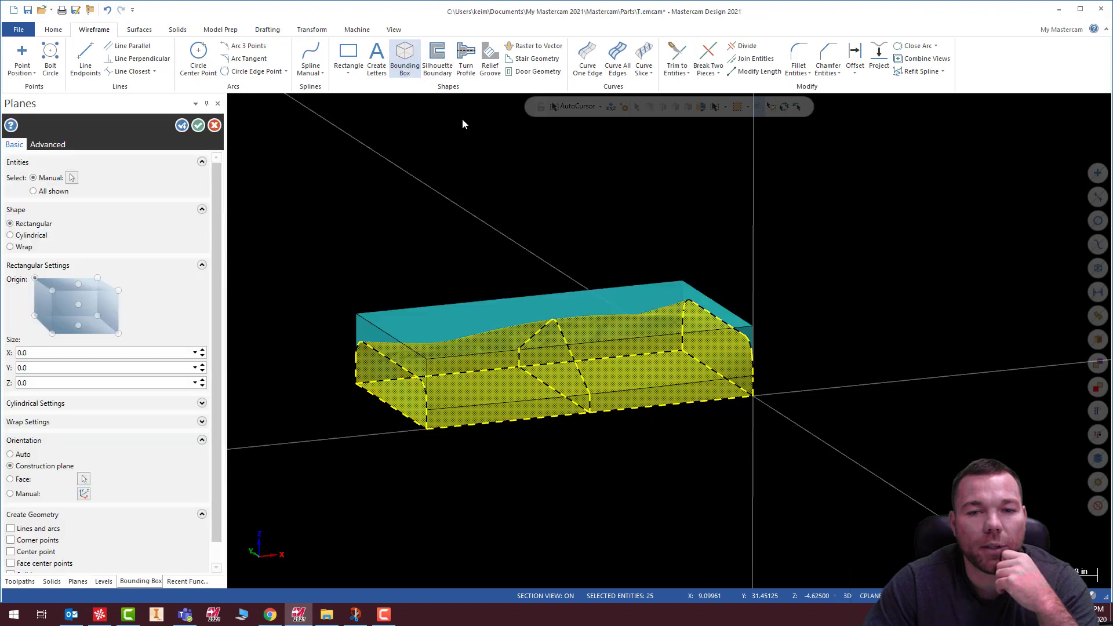
{"action": "middle_click_drag", "start_coordinate": [638, 352], "coordinate": [234, 395]}
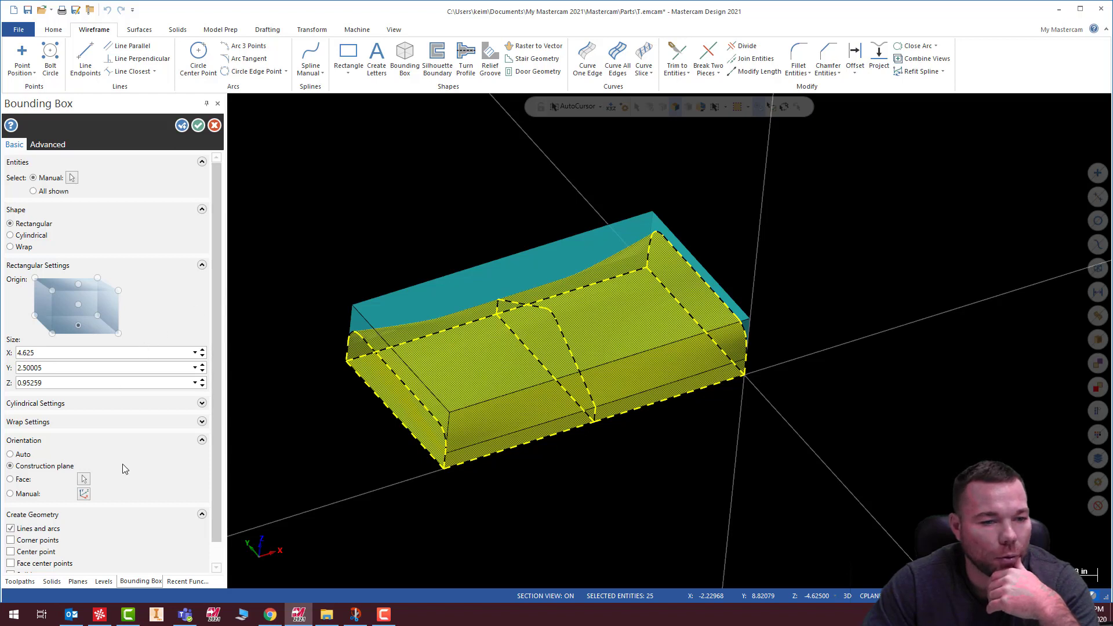
{"action": "scroll", "coordinate": [125, 468], "scroll_direction": "down", "scroll_amount": 1}
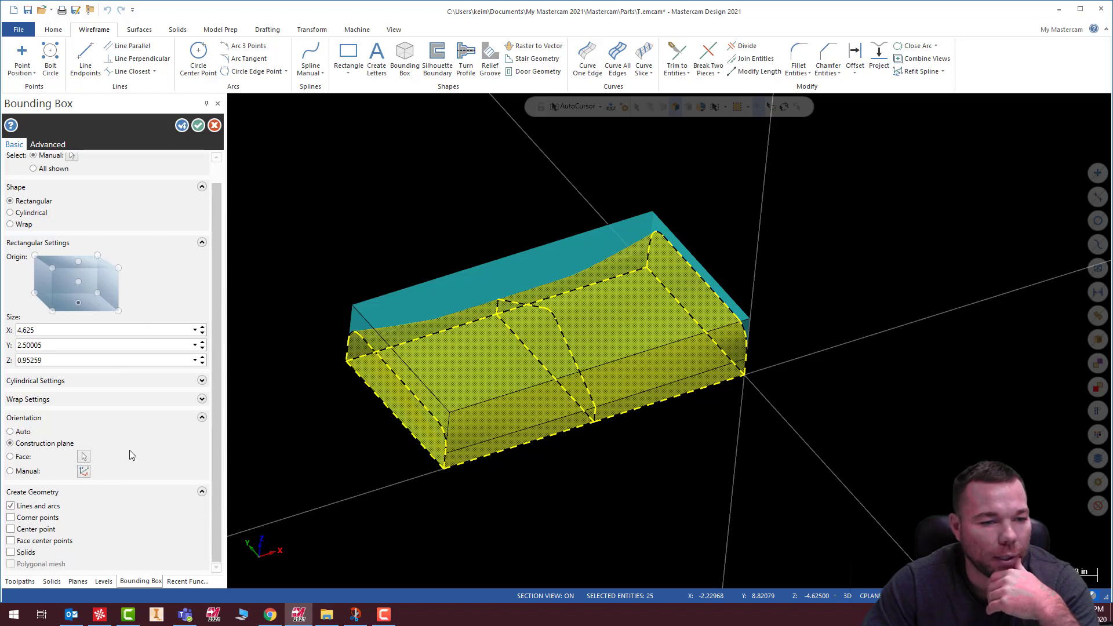
{"action": "left_click", "coordinate": [11, 518]}
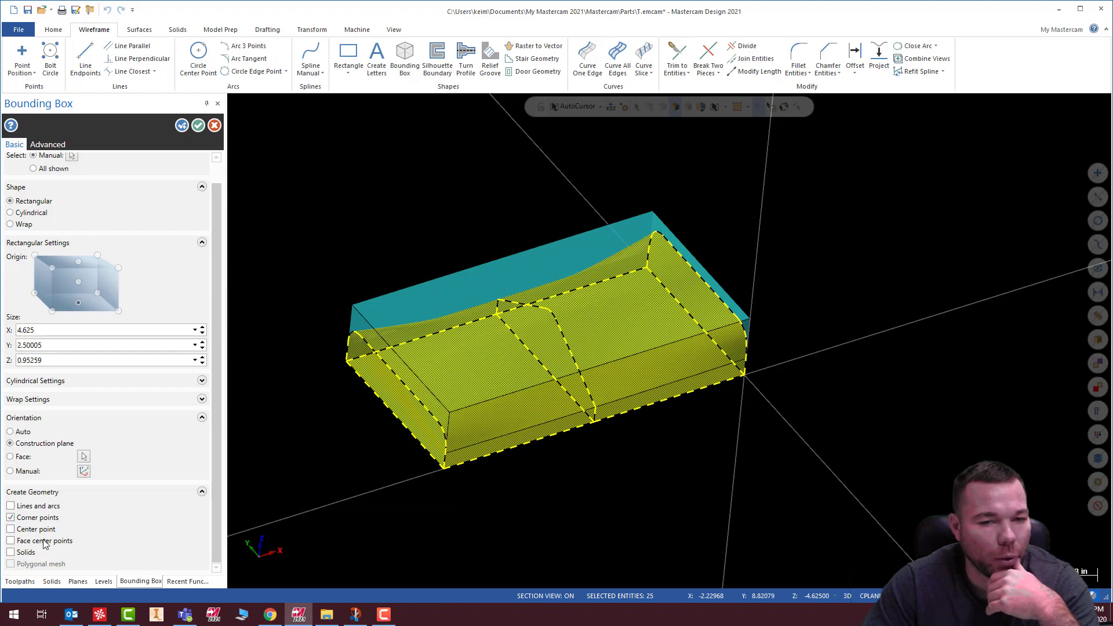
{"action": "left_click", "coordinate": [198, 125]}
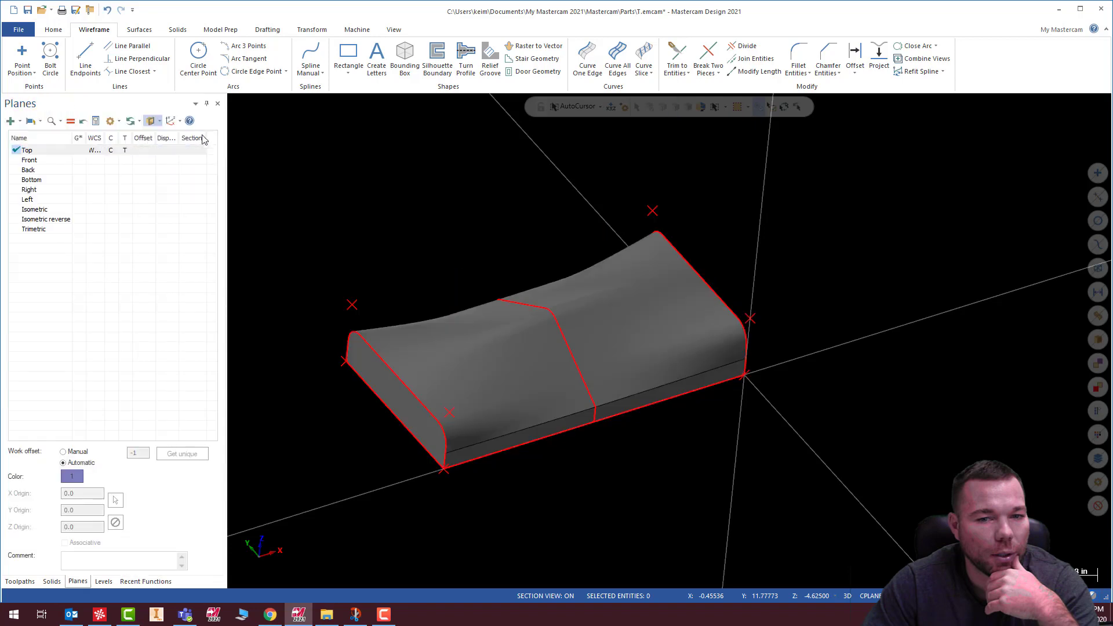
Step: Move the solid, wireframe and corner points by translating the bounding box's upper corner at minimum X and maximum Y to the origin
{"action": "scroll", "coordinate": [481, 420], "scroll_direction": "down", "scroll_amount": 1}
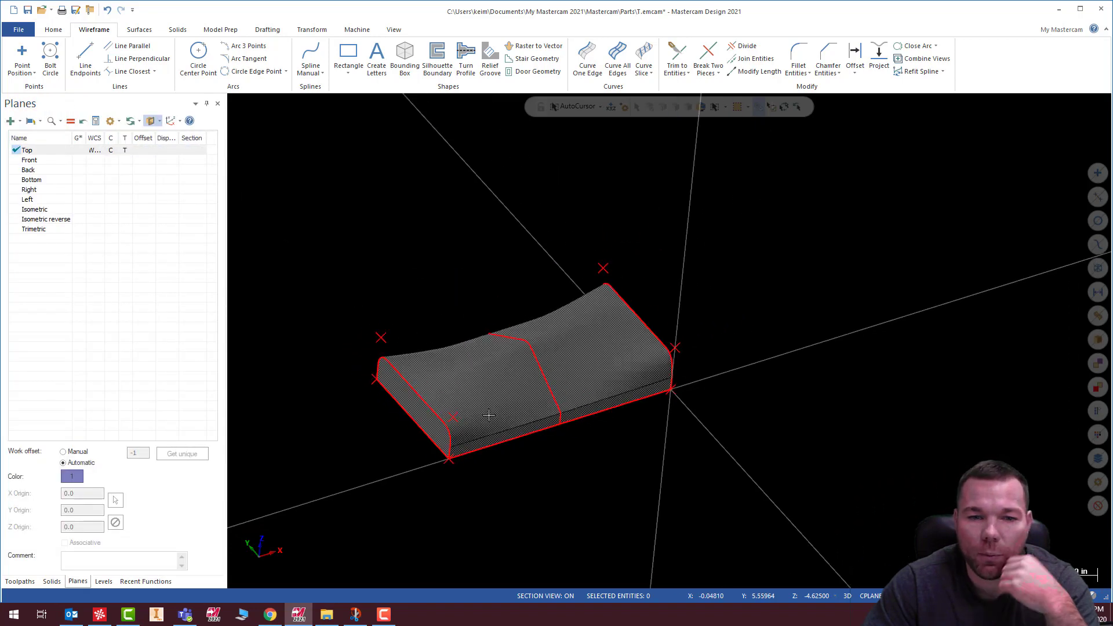
{"action": "left_click_drag", "start_coordinate": [288, 211], "coordinate": [797, 562]}
{"action": "left_click", "coordinate": [311, 30]}
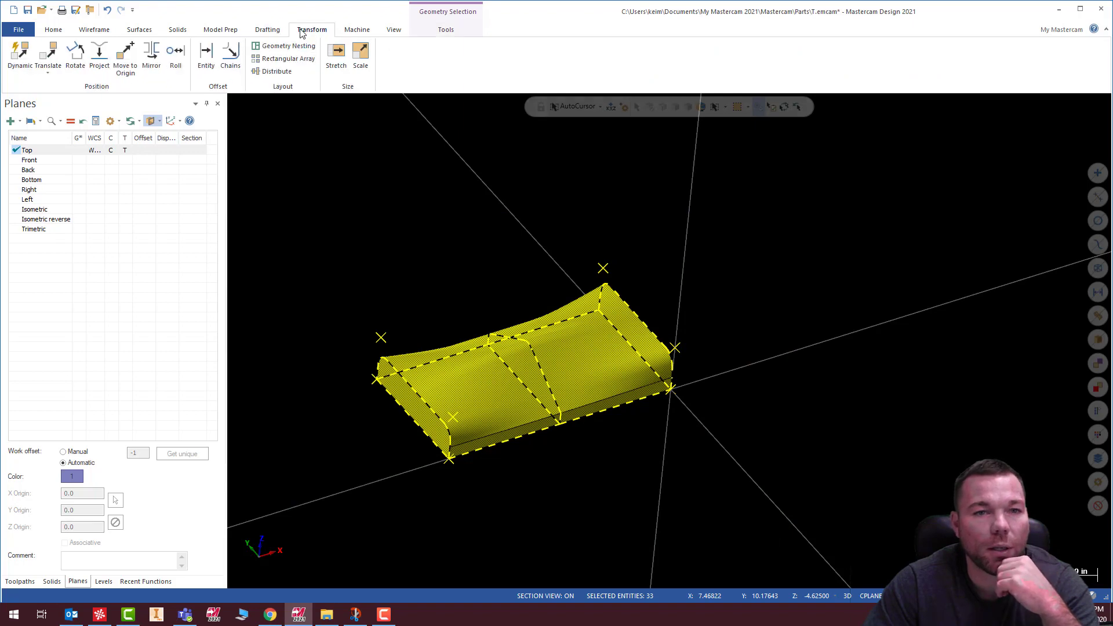
{"action": "left_click", "coordinate": [48, 54]}
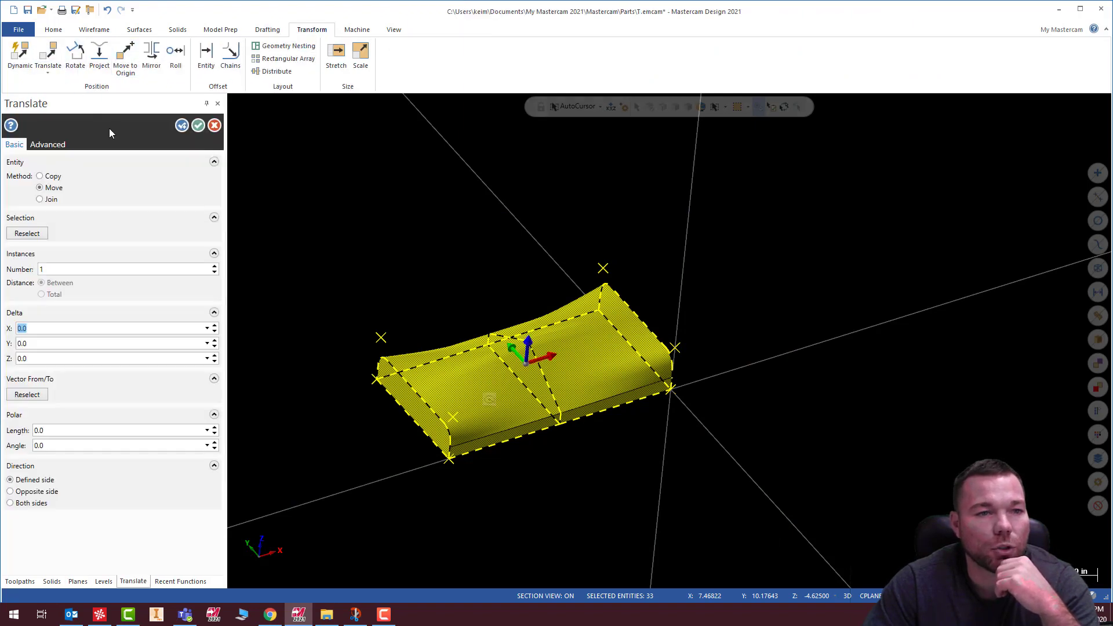
{"action": "left_click", "coordinate": [27, 396]}
{"action": "left_click", "coordinate": [380, 338]}
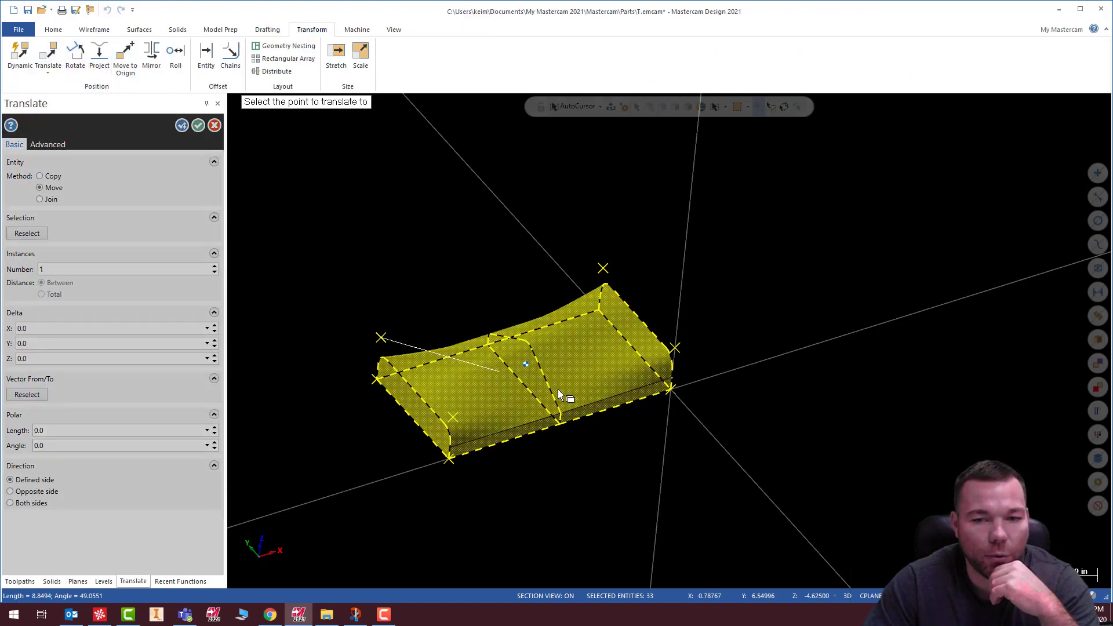
{"action": "left_click", "coordinate": [670, 389]}
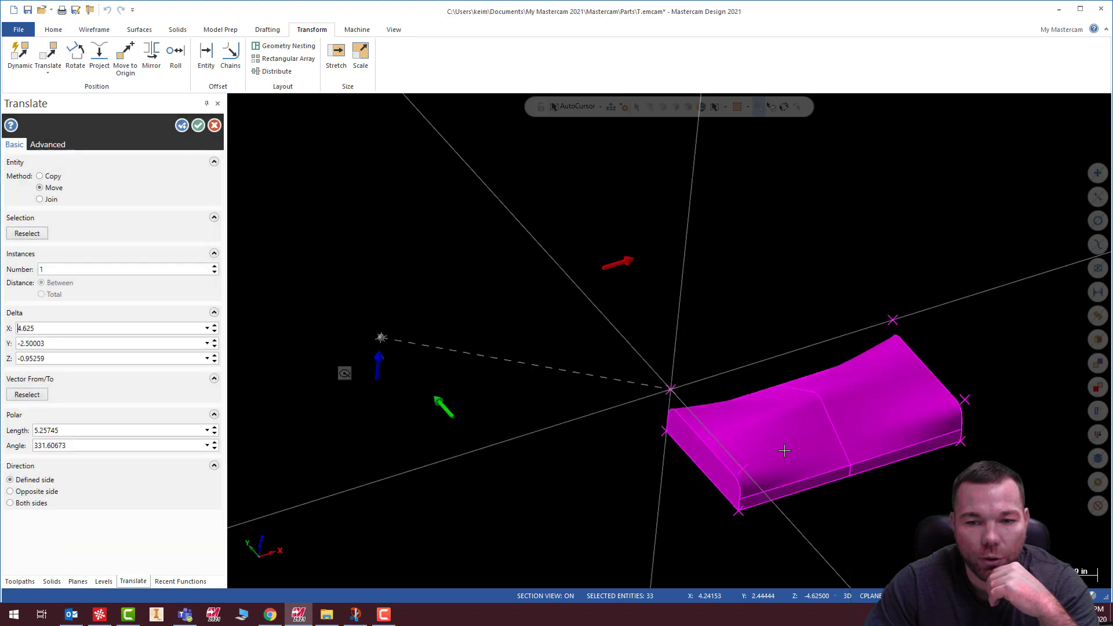
{"action": "left_click", "coordinate": [198, 126]}
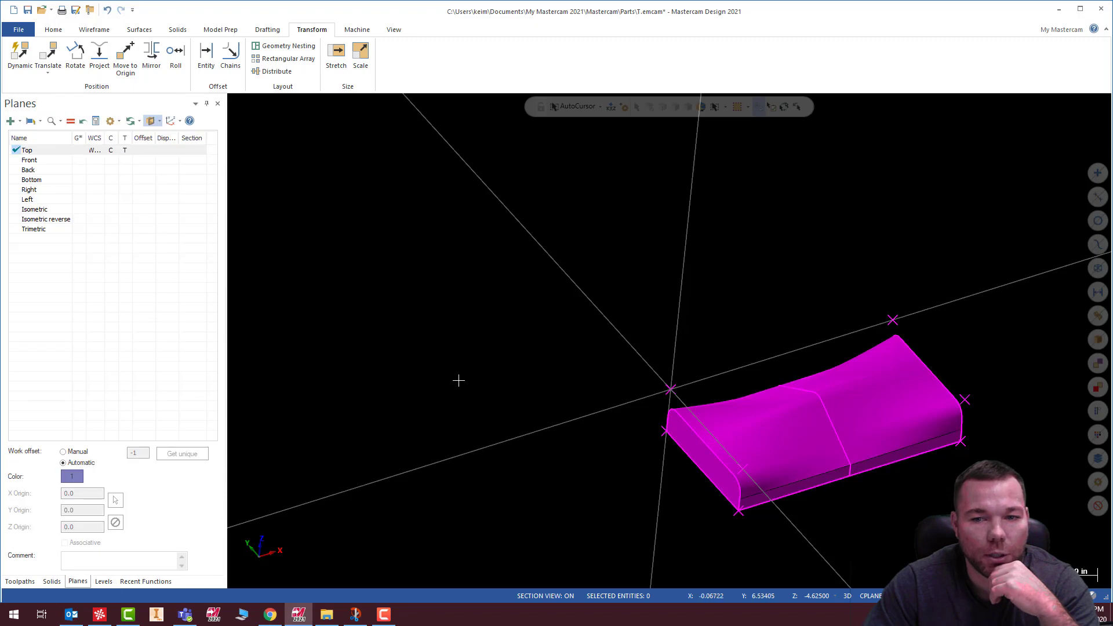
Step: Examine the relocated part from several angles, including the underside and the corner at the origin
{"action": "middle_click_drag", "start_coordinate": [663, 392], "coordinate": [458, 426]}
{"action": "scroll", "coordinate": [458, 426], "scroll_direction": "up", "scroll_amount": 2}
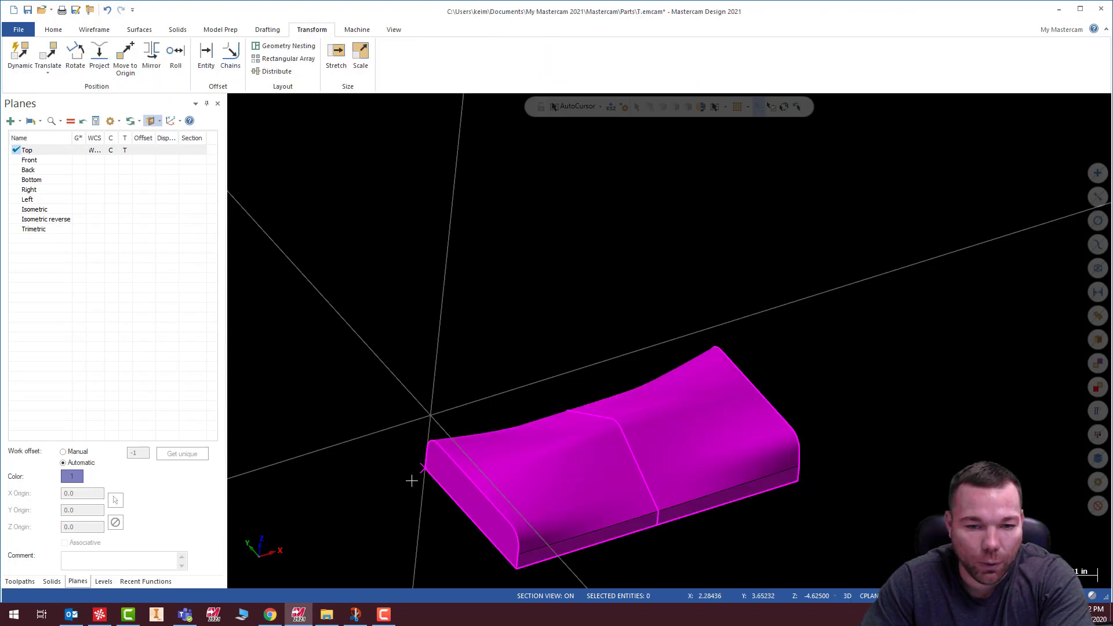
{"action": "middle_click_drag", "start_coordinate": [422, 462], "coordinate": [739, 313]}
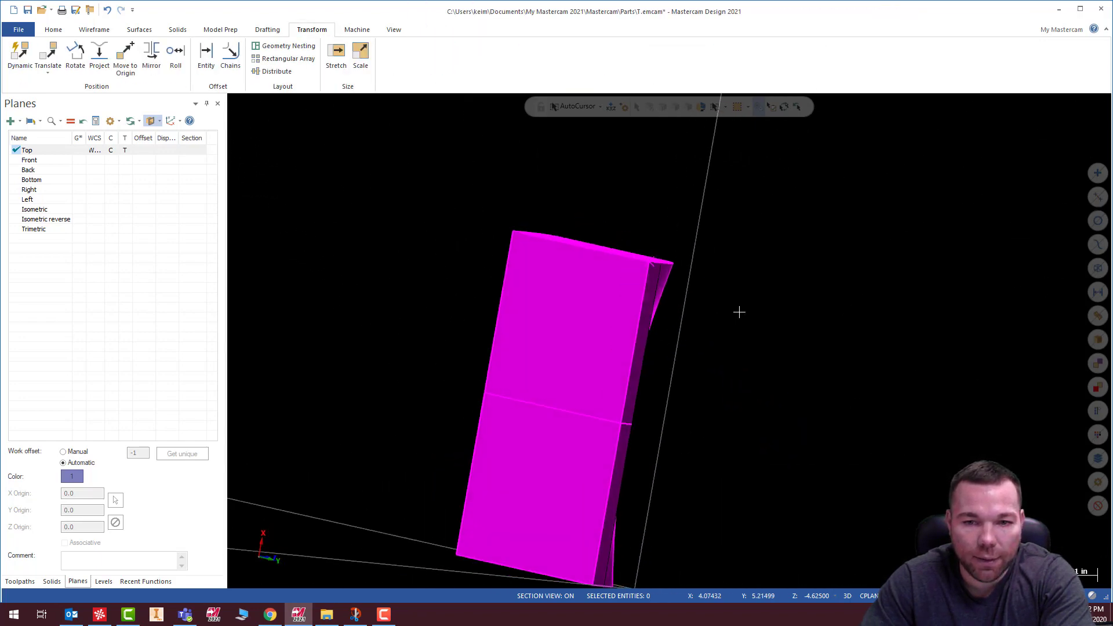
{"action": "middle_click_drag", "start_coordinate": [744, 443], "coordinate": [470, 196]}
{"action": "middle_click_drag", "start_coordinate": [587, 455], "coordinate": [591, 416]}
{"action": "middle_click_drag", "start_coordinate": [491, 404], "coordinate": [546, 506]}
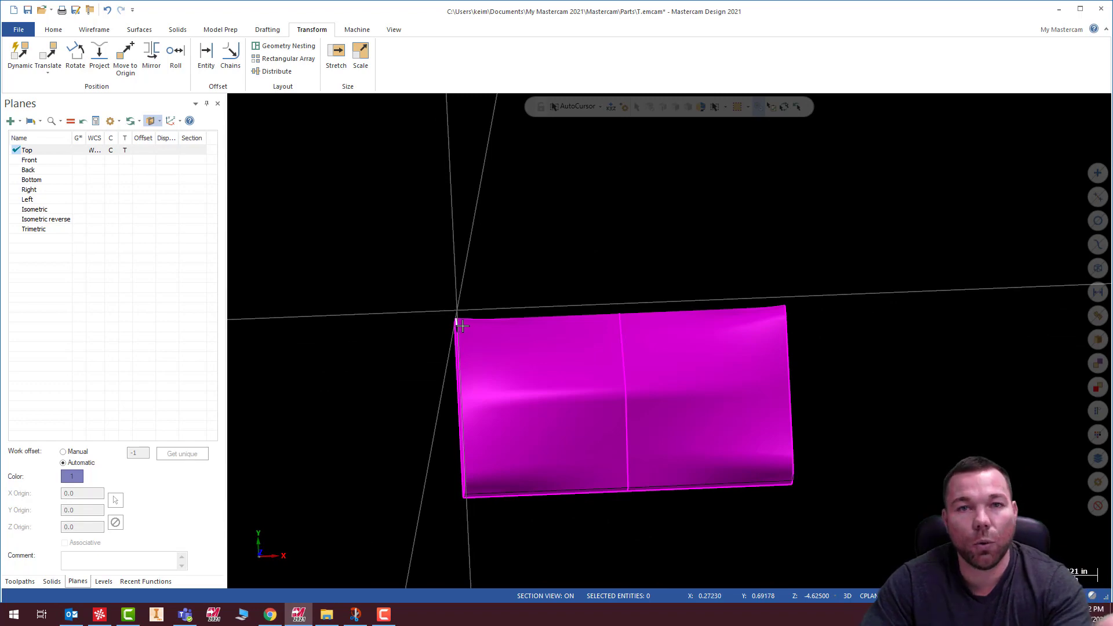
{"action": "middle_click_drag", "start_coordinate": [461, 326], "coordinate": [509, 365]}
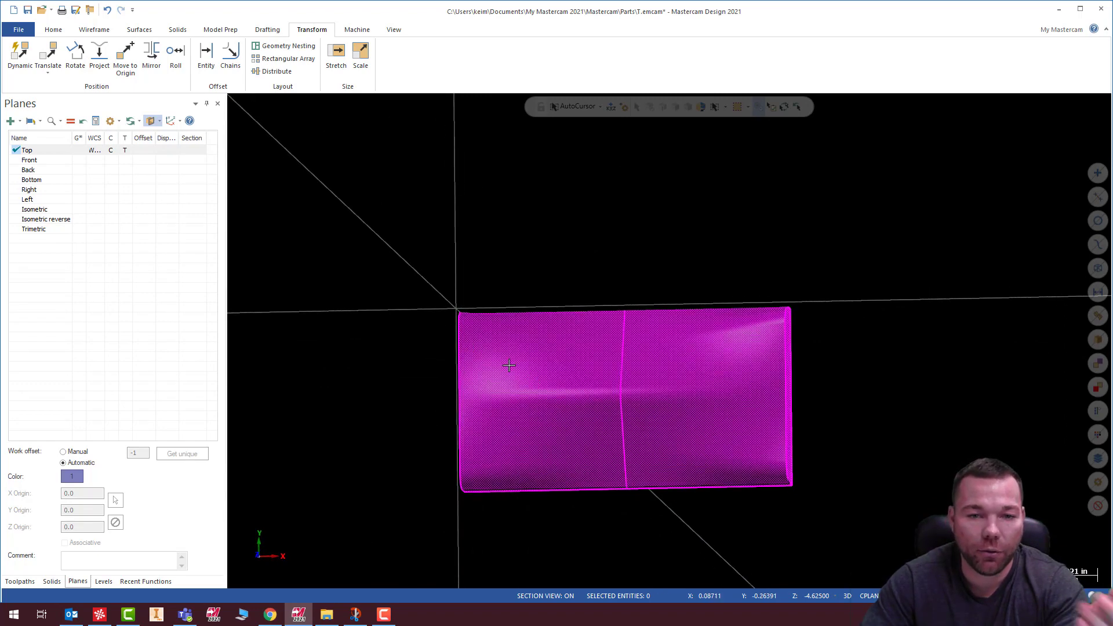
{"action": "middle_click_drag", "start_coordinate": [457, 316], "coordinate": [631, 259]}
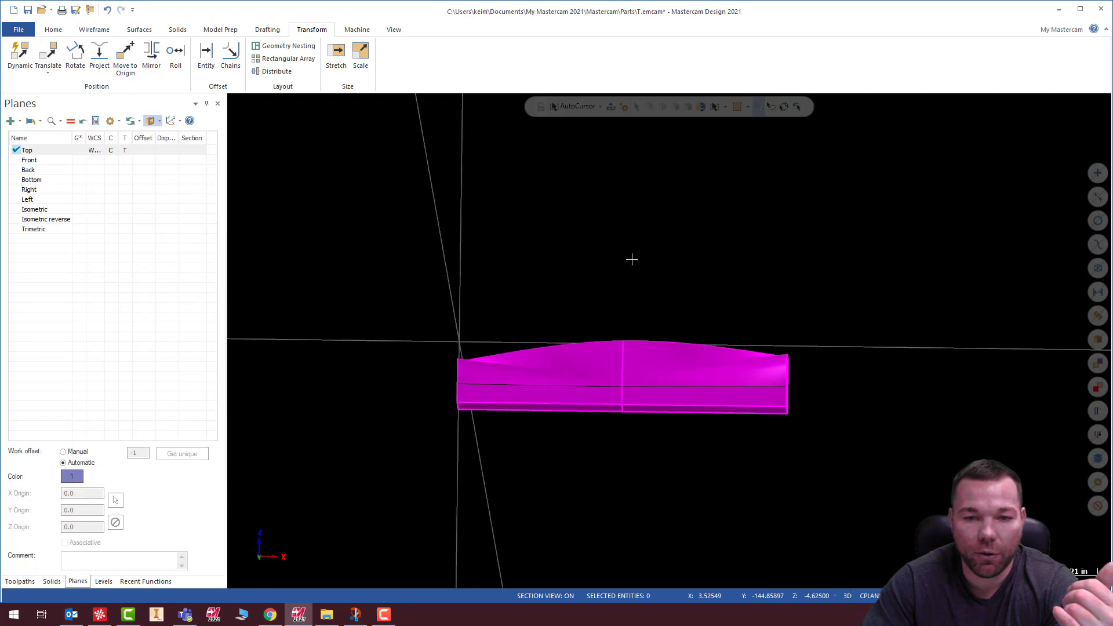
Step: Switch to the Front view and examine the peak of the mid-section against the horizontal axis through the origin
{"action": "right_click", "coordinate": [631, 259]}
{"action": "left_click", "coordinate": [665, 341]}
{"action": "scroll", "coordinate": [661, 354], "scroll_direction": "up", "scroll_amount": 5}
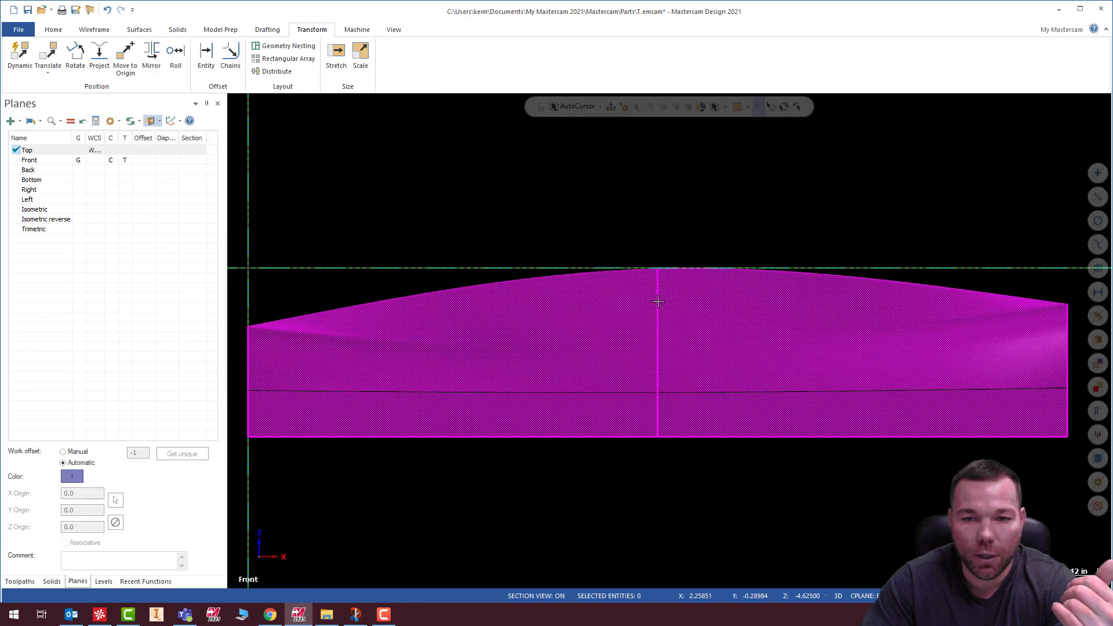
{"action": "scroll", "coordinate": [716, 259], "scroll_direction": "up", "scroll_amount": 4}
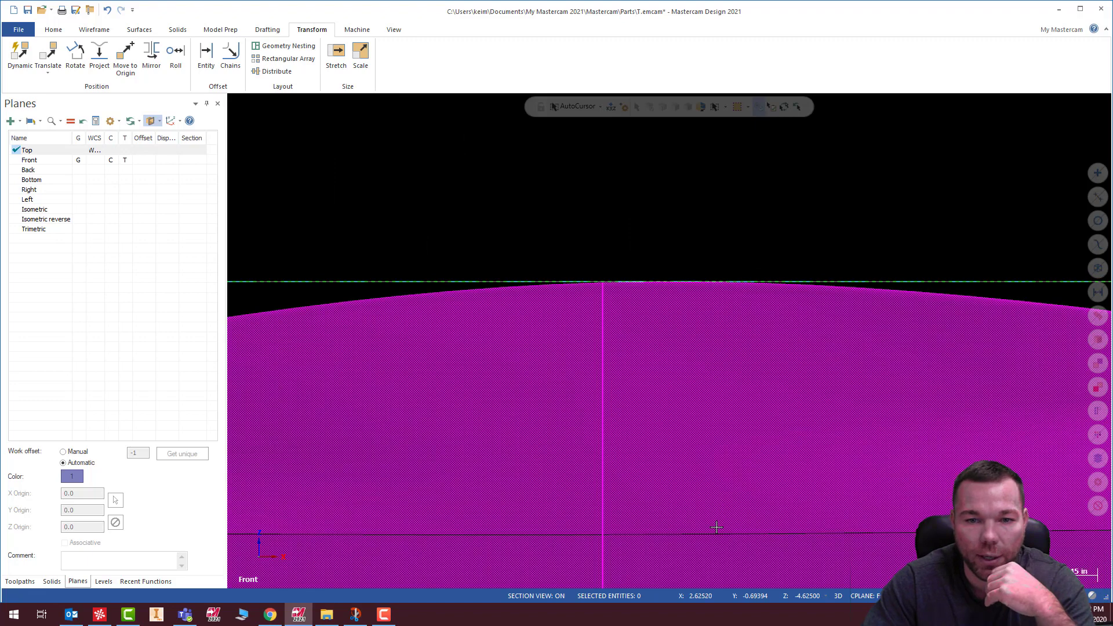
{"action": "scroll", "coordinate": [656, 365], "scroll_direction": "down", "scroll_amount": 3}
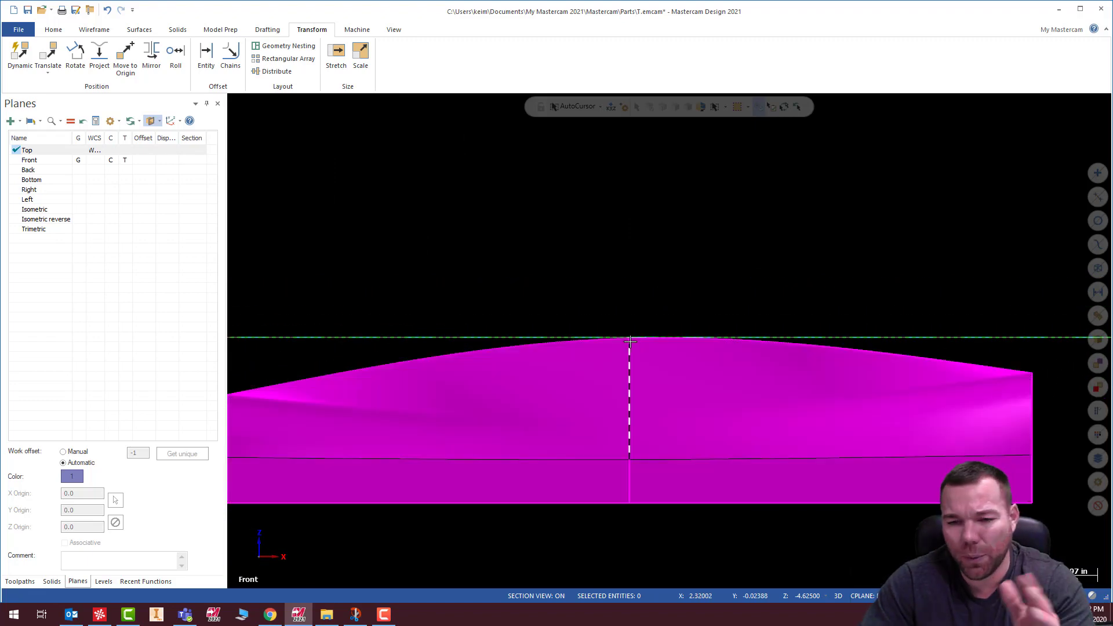
{"action": "scroll", "coordinate": [639, 395], "scroll_direction": "down", "scroll_amount": 3}
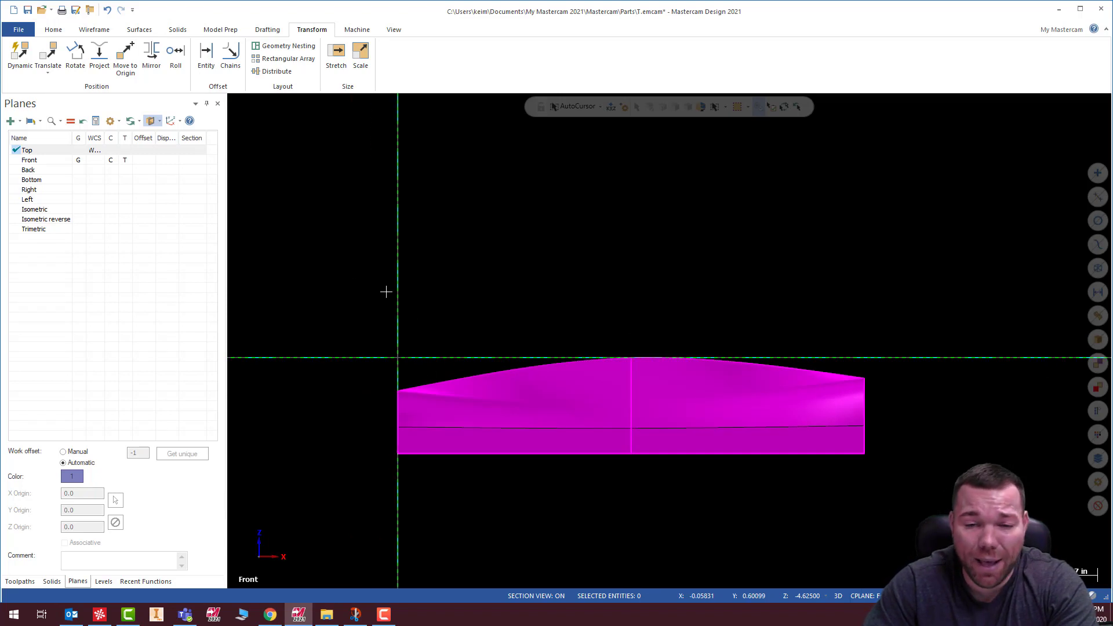
{"action": "left_click_drag", "start_coordinate": [346, 284], "coordinate": [667, 283]}
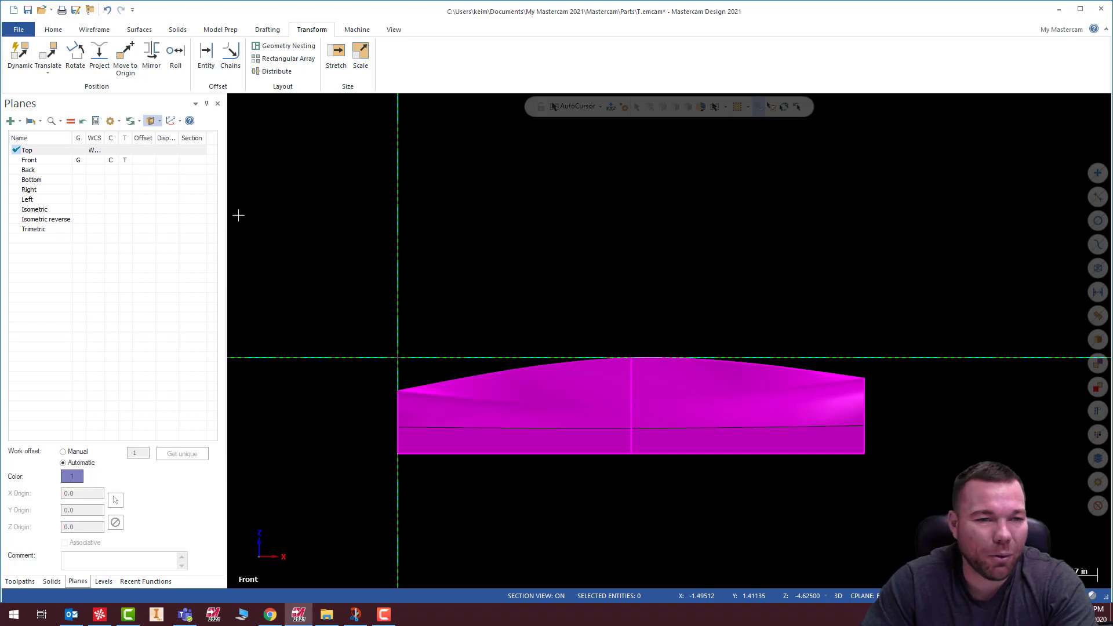
Step: Hide the Profiles level, leaving the solid level visible
{"action": "left_click", "coordinate": [34, 154]}
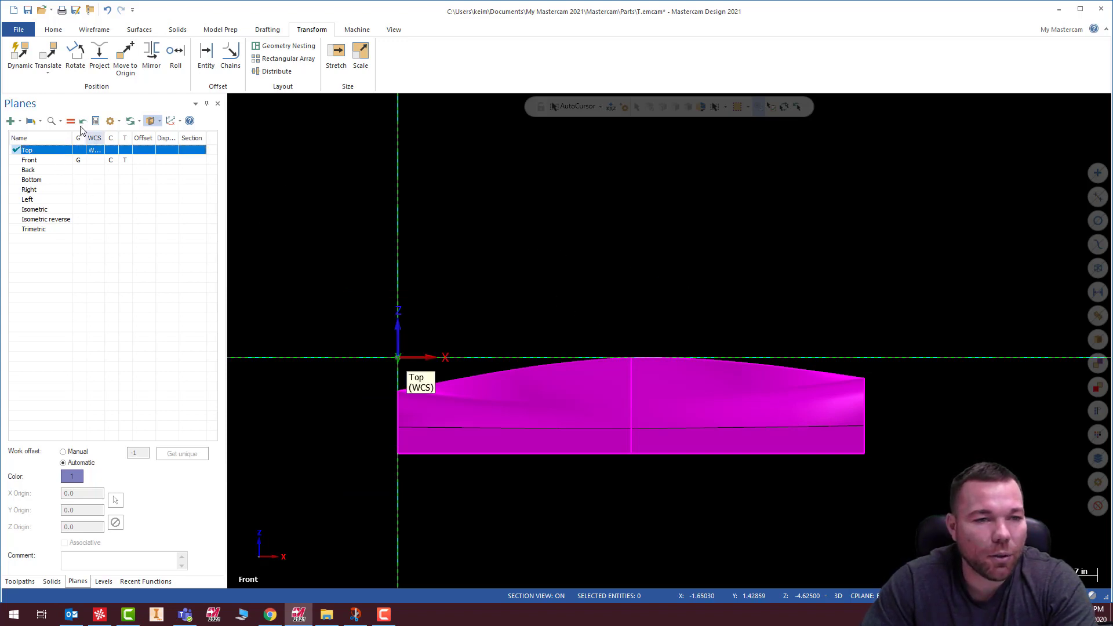
{"action": "left_click", "coordinate": [20, 581]}
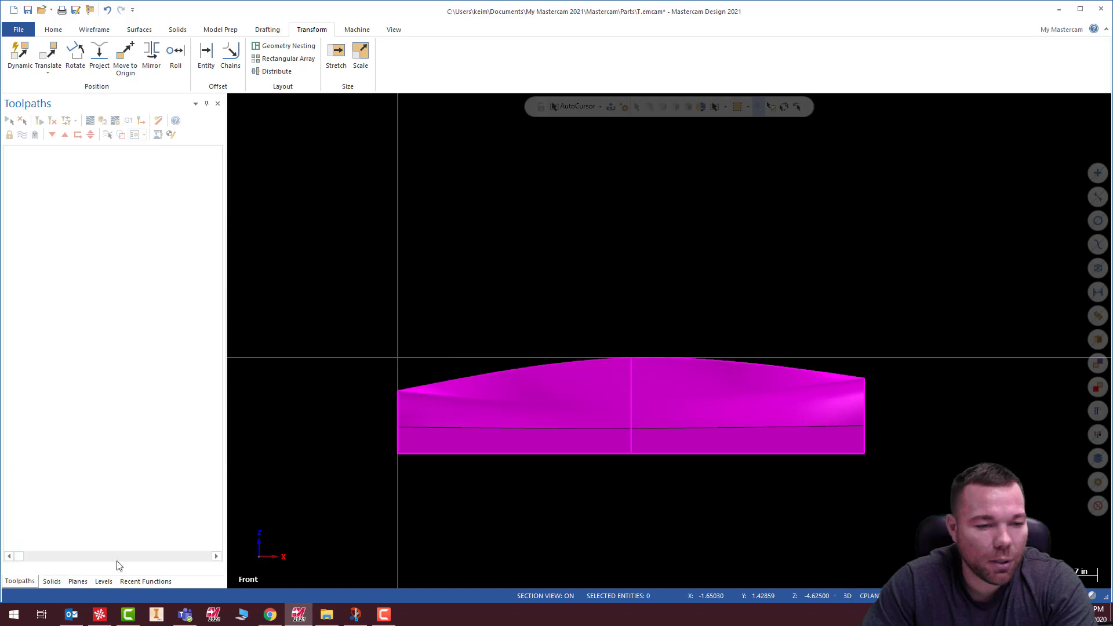
{"action": "right_click", "coordinate": [565, 238]}
{"action": "left_click", "coordinate": [637, 302]}
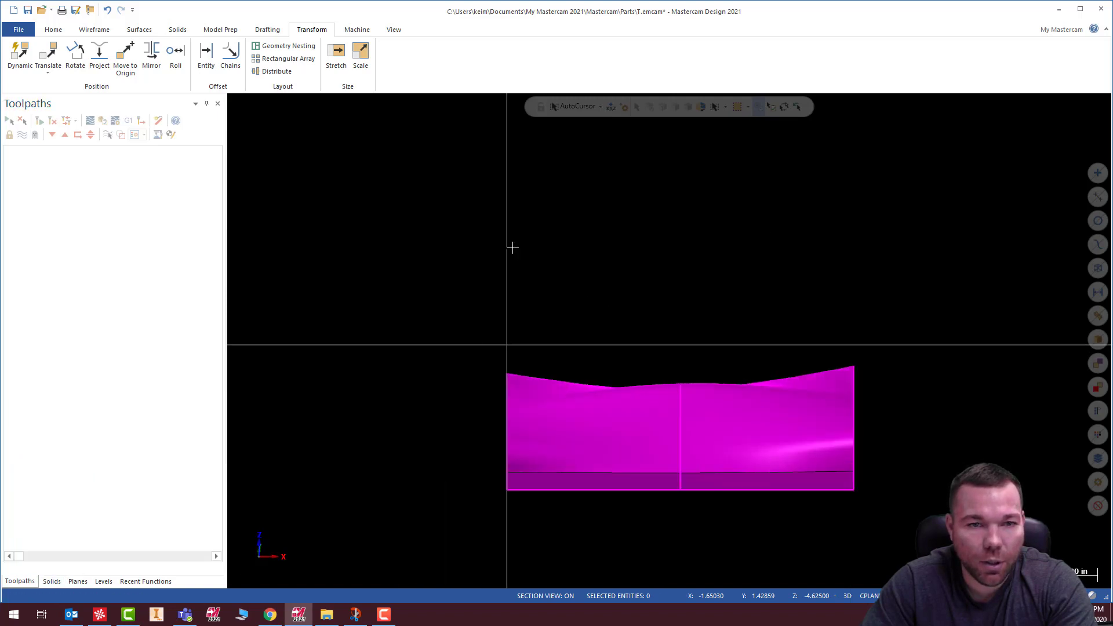
{"action": "scroll", "coordinate": [748, 490], "scroll_direction": "down", "scroll_amount": 2}
{"action": "scroll", "coordinate": [753, 472], "scroll_direction": "up", "scroll_amount": 5}
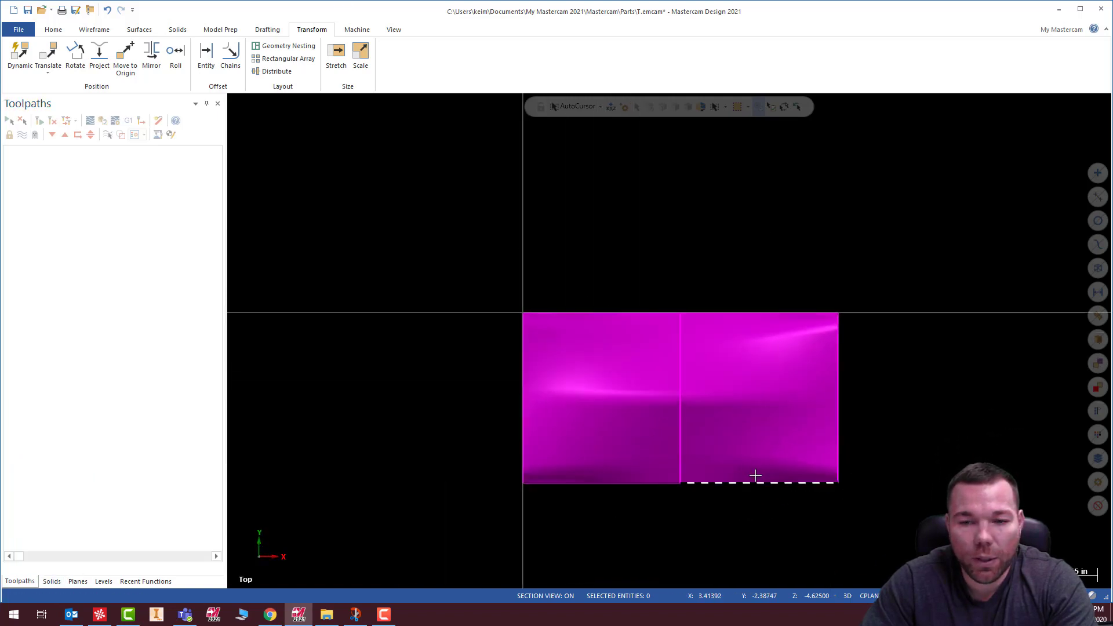
{"action": "middle_click_drag", "start_coordinate": [745, 467], "coordinate": [691, 365]}
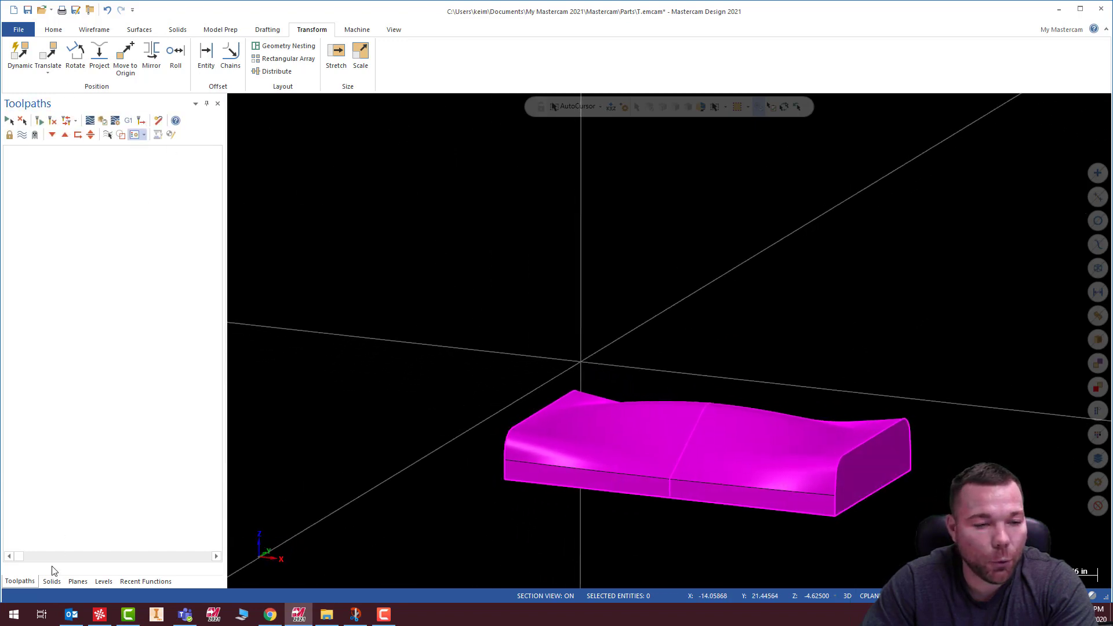
{"action": "left_click", "coordinate": [104, 582]}
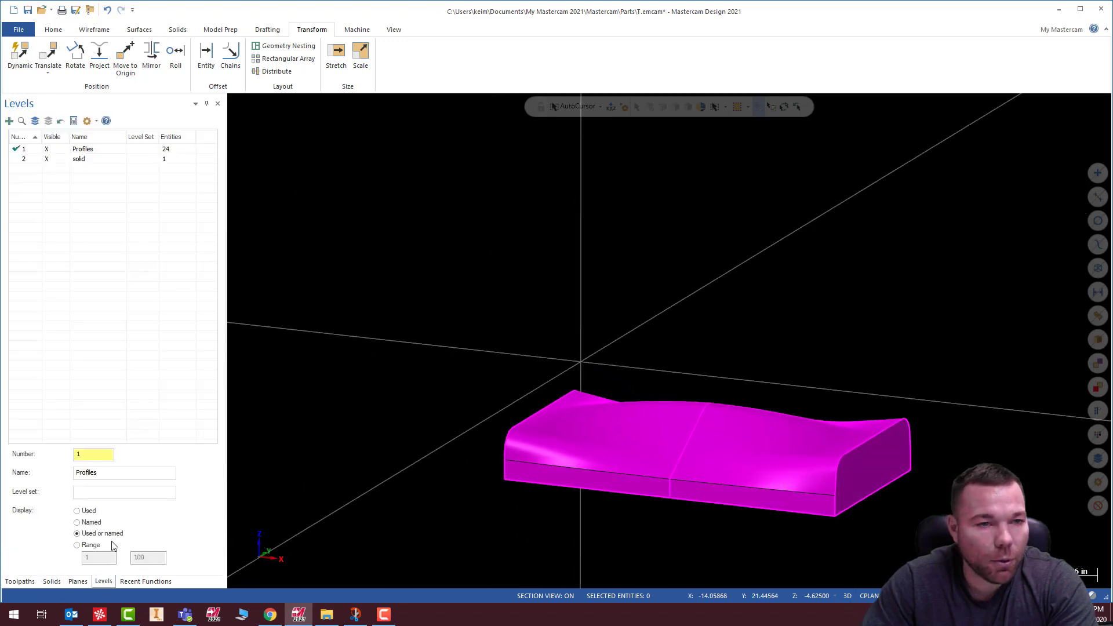
{"action": "left_click", "coordinate": [47, 151]}
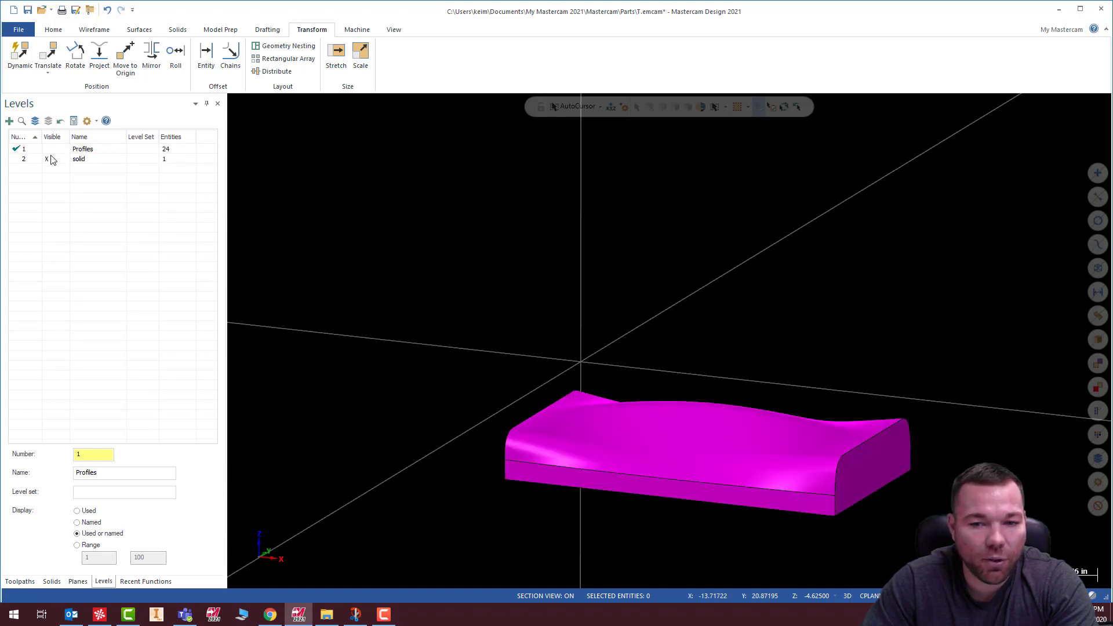
Step: Add a mill machine group using the Generic Haas 3-Axis VMC machine definition
{"action": "left_click", "coordinate": [20, 582]}
{"action": "left_click", "coordinate": [356, 30]}
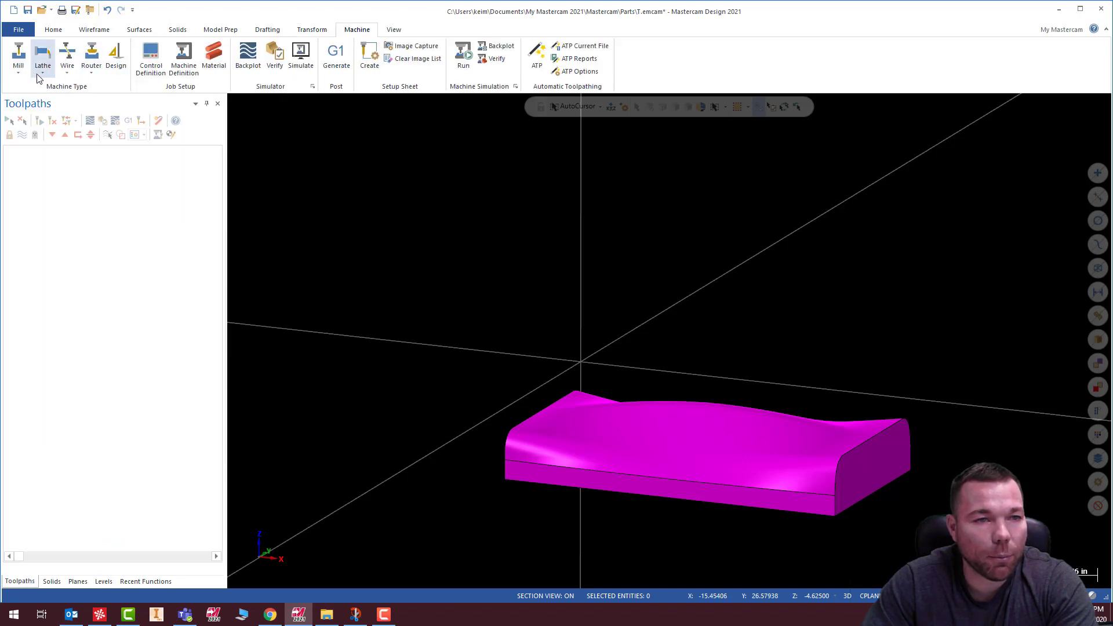
{"action": "left_click", "coordinate": [18, 58]}
{"action": "left_click", "coordinate": [64, 99]}
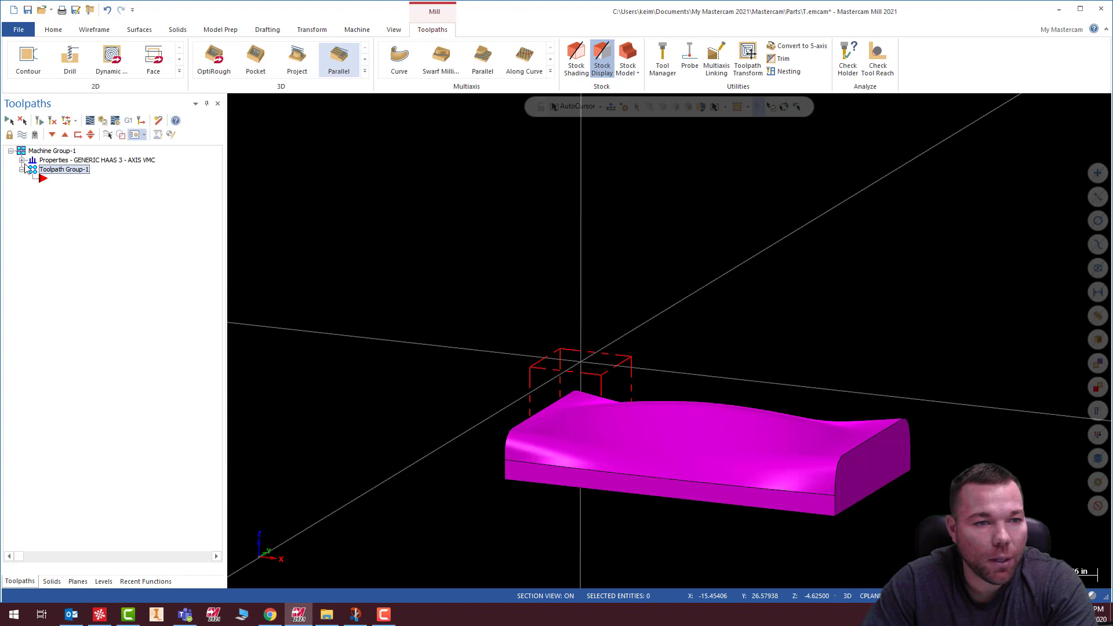
Step: Define rectangular stock on the Top plane from the extents of all solids and set its Z height to 1.0
{"action": "left_click", "coordinate": [22, 160]}
{"action": "double_click", "coordinate": [66, 188]}
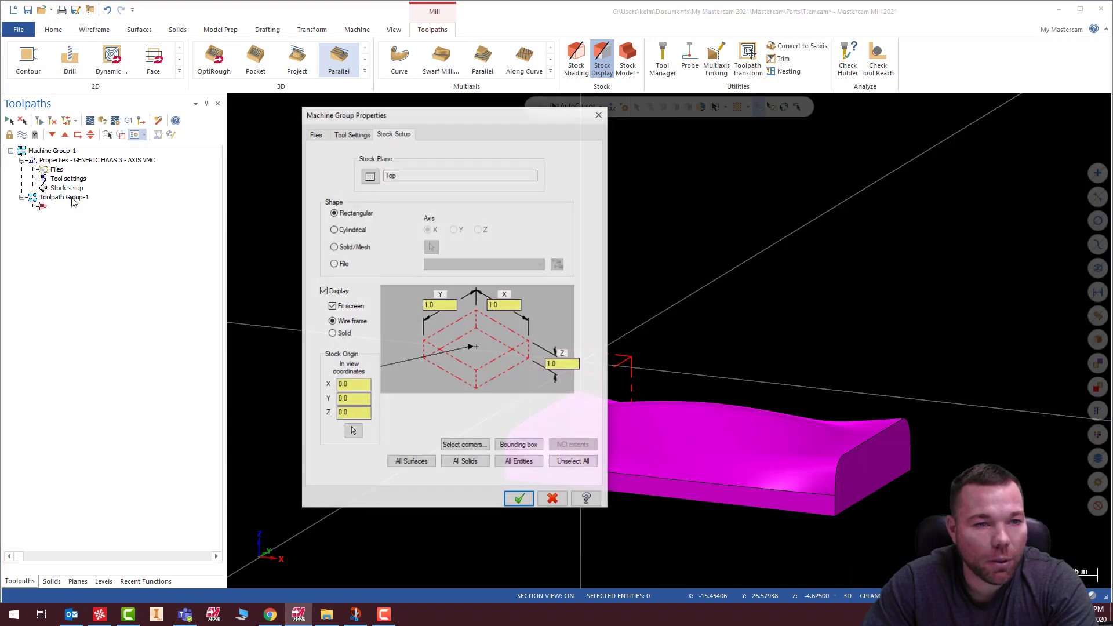
{"action": "left_click", "coordinate": [465, 462]}
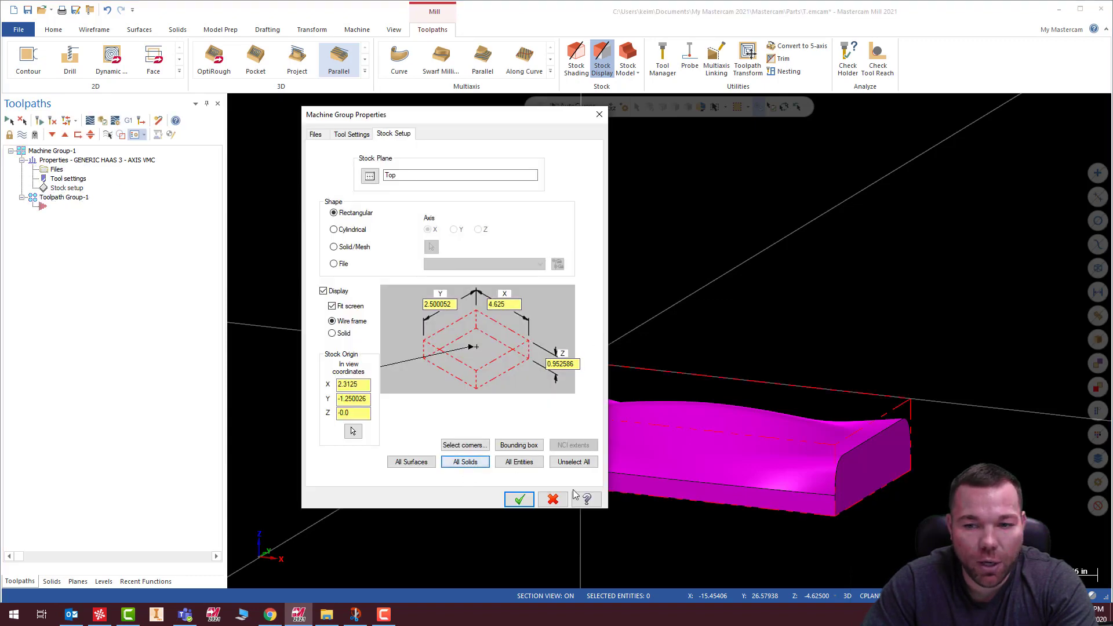
{"action": "double_click", "coordinate": [567, 369]}
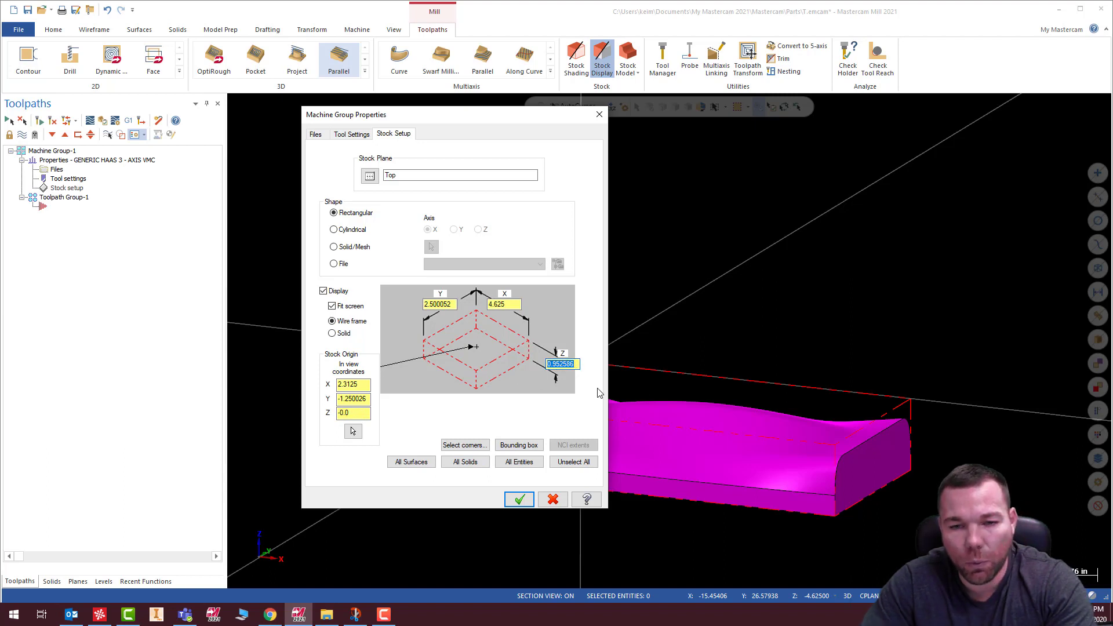
{"action": "type", "text": "1.0"}
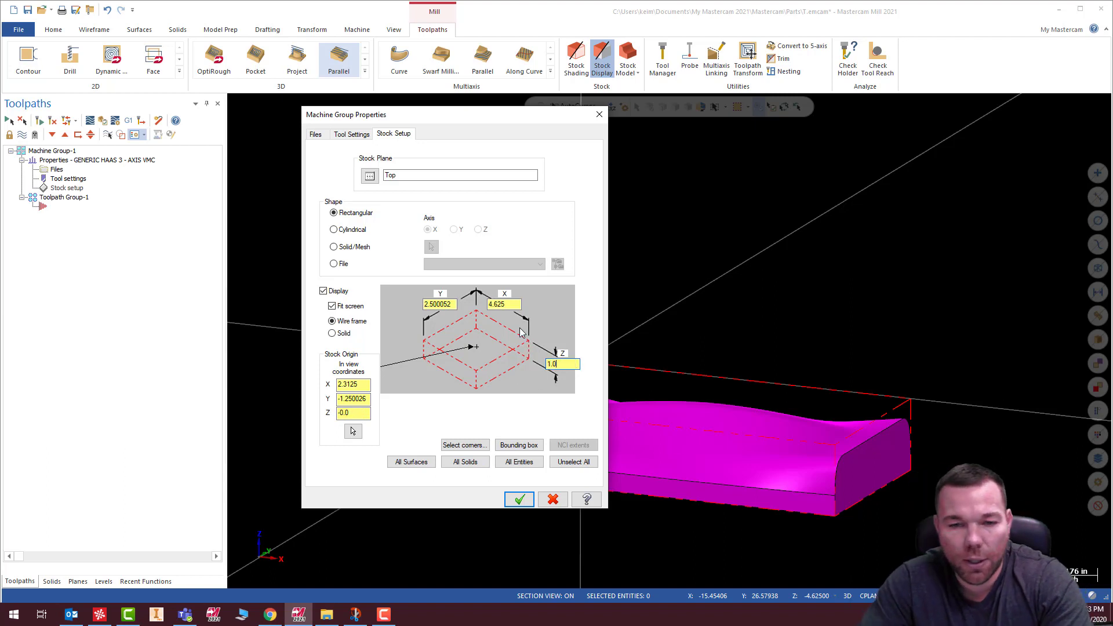
{"action": "left_click", "coordinate": [504, 306]}
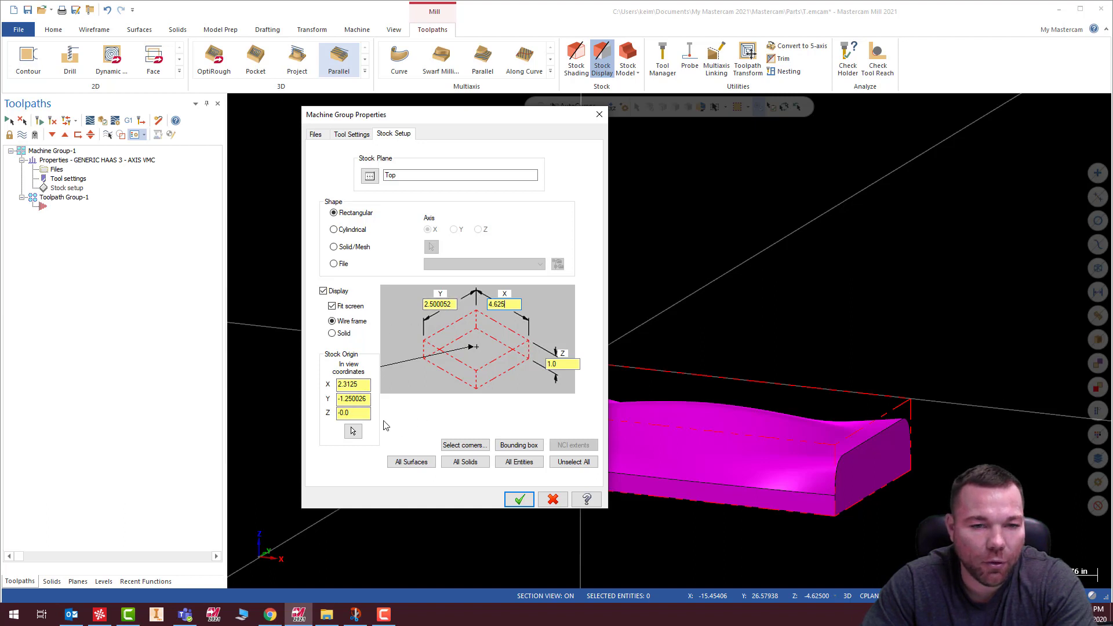
{"action": "left_click", "coordinate": [520, 499]}
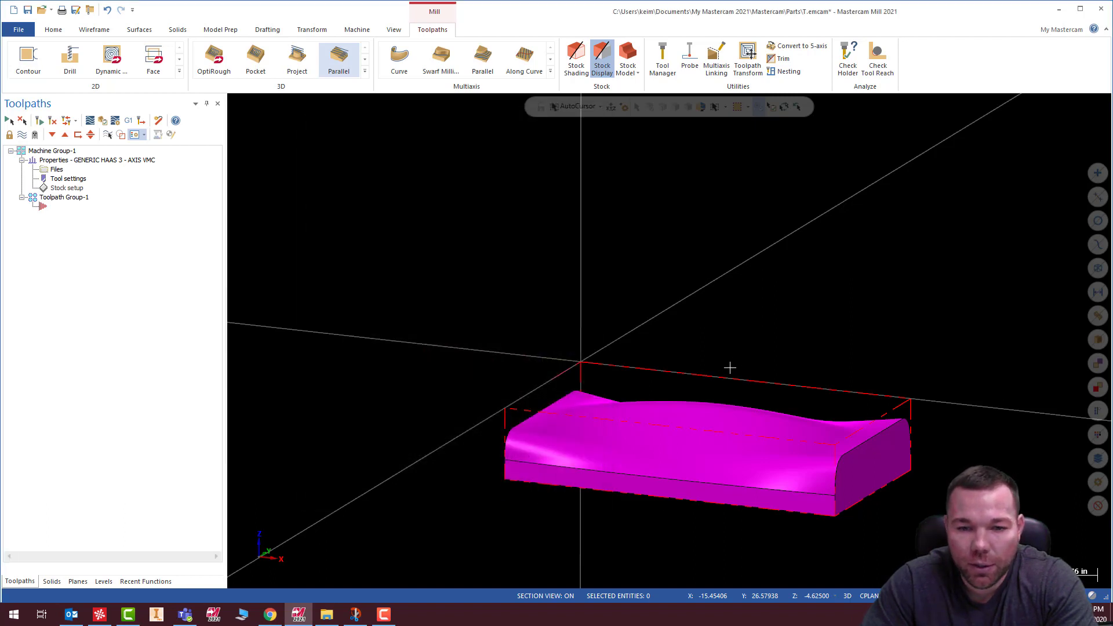
Step: Set the stock origin's Z value to 0.02 in the stock setup
{"action": "mouse_move", "coordinate": [750, 347]}
{"action": "middle_mouse_down"}
{"action": "mouse_move", "coordinate": [763, 313]}
{"action": "mouse_move", "coordinate": [790, 330]}
{"action": "middle_mouse_up"}
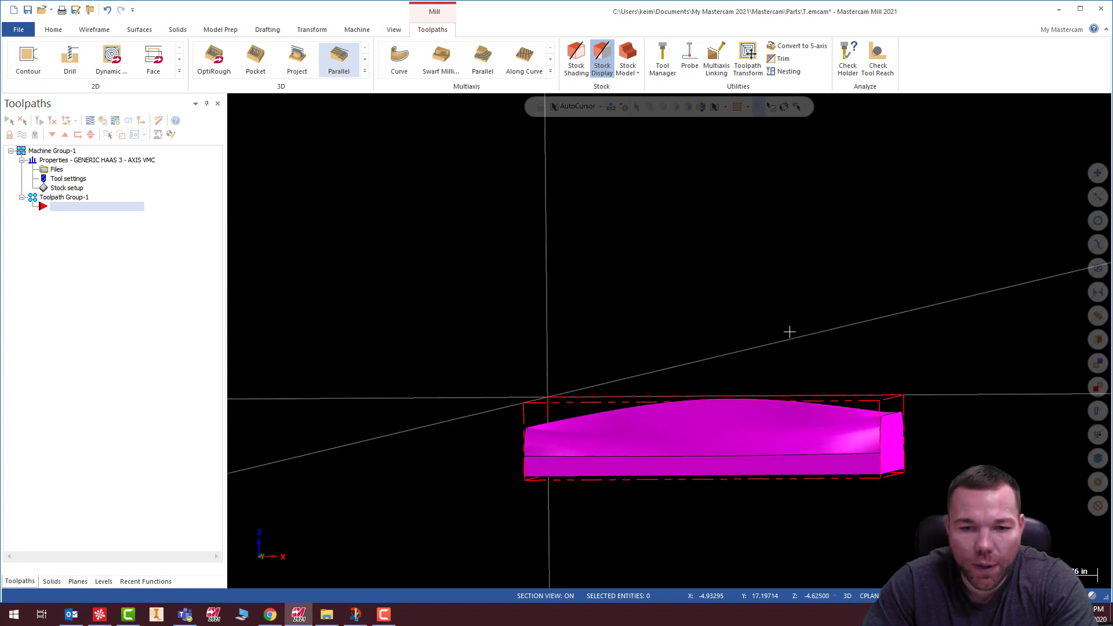
{"action": "left_click", "coordinate": [63, 187]}
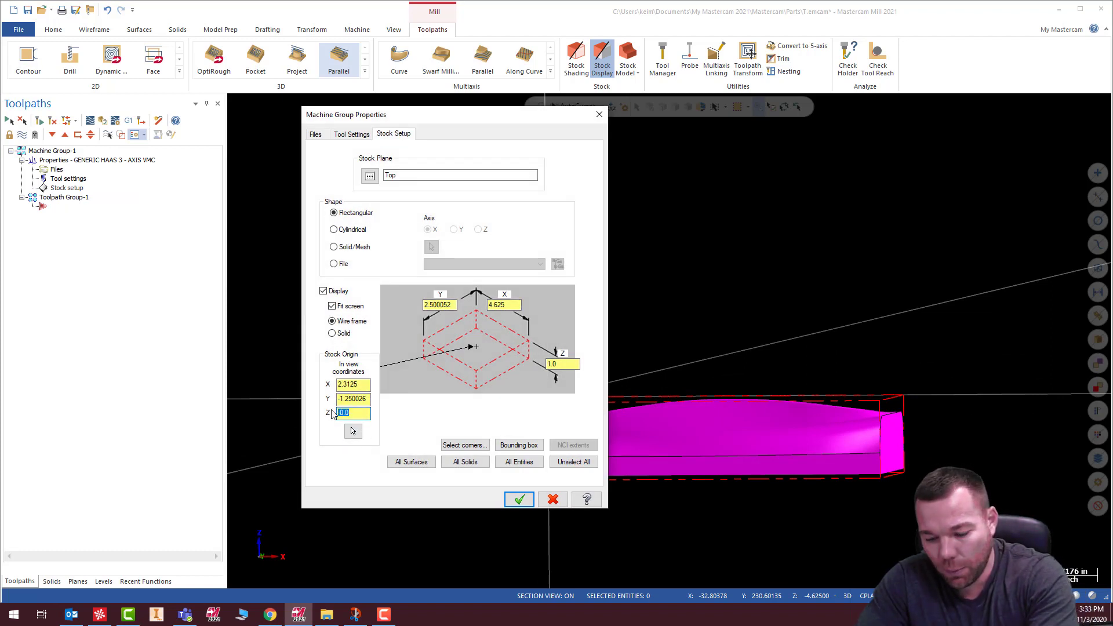
{"action": "type", "text": ".02"}
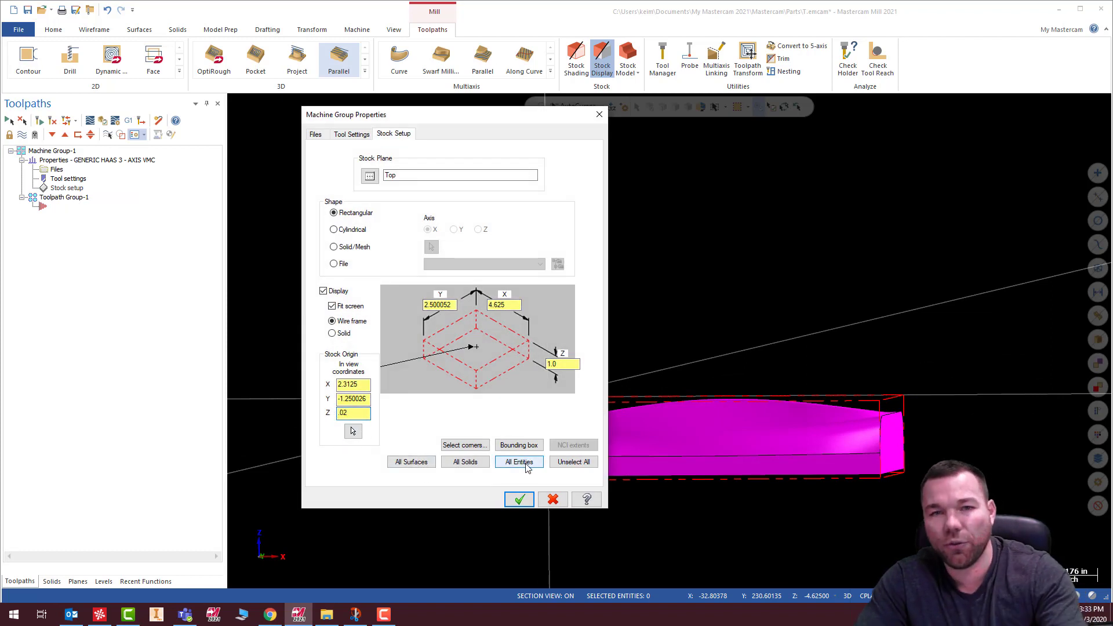
{"action": "left_click", "coordinate": [519, 498]}
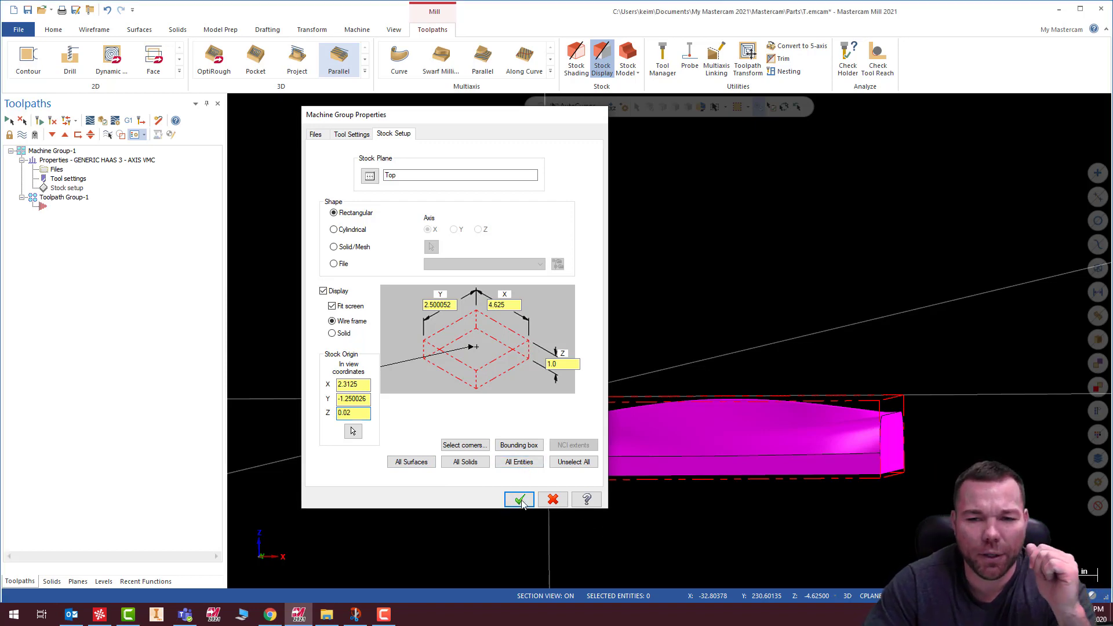
Step: Create a Surface Rough Parallel toolpath with the Undefined boss/cavity option, using all faces of the solid as drive geometry
{"action": "scroll", "coordinate": [704, 441], "scroll_direction": "up", "scroll_amount": 5}
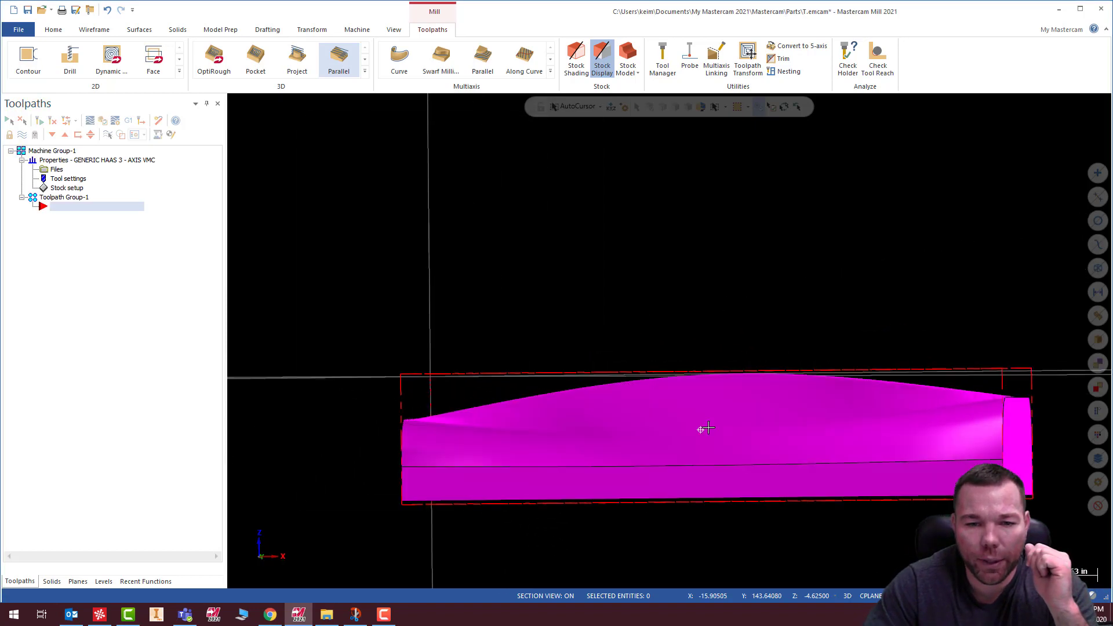
{"action": "middle_click_drag", "start_coordinate": [712, 426], "coordinate": [727, 446]}
{"action": "scroll", "coordinate": [727, 446], "scroll_direction": "down", "scroll_amount": 2}
{"action": "middle_click_drag", "start_coordinate": [917, 433], "coordinate": [878, 412]}
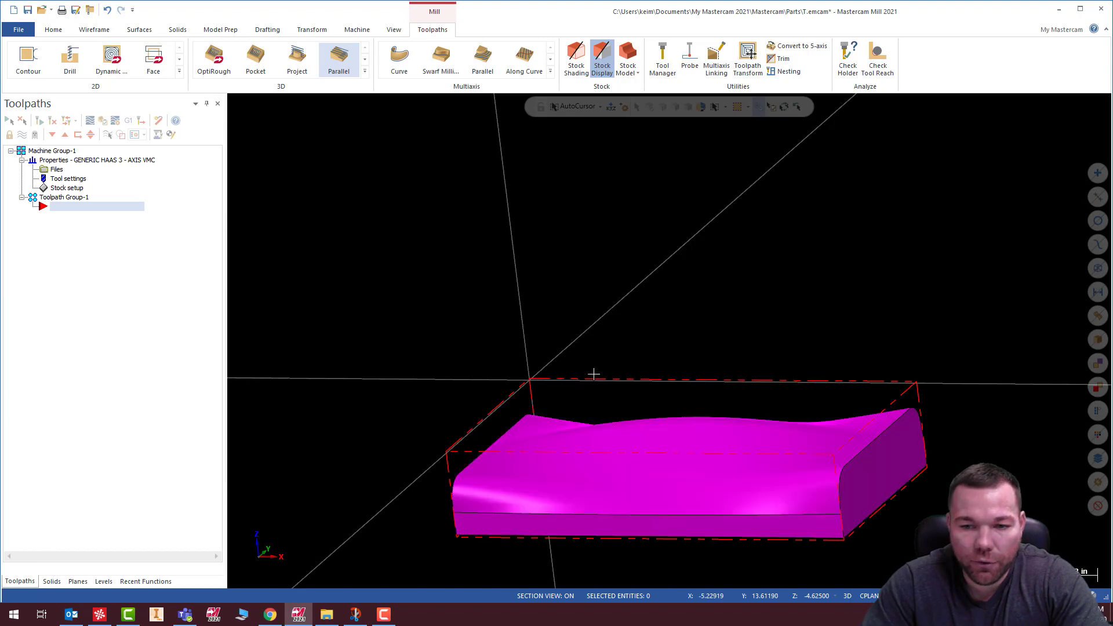
{"action": "mouse_move", "coordinate": [593, 375]}
{"action": "middle_mouse_down"}
{"action": "mouse_move", "coordinate": [670, 356]}
{"action": "mouse_move", "coordinate": [688, 306]}
{"action": "mouse_move", "coordinate": [540, 313]}
{"action": "mouse_move", "coordinate": [608, 298]}
{"action": "middle_mouse_up"}
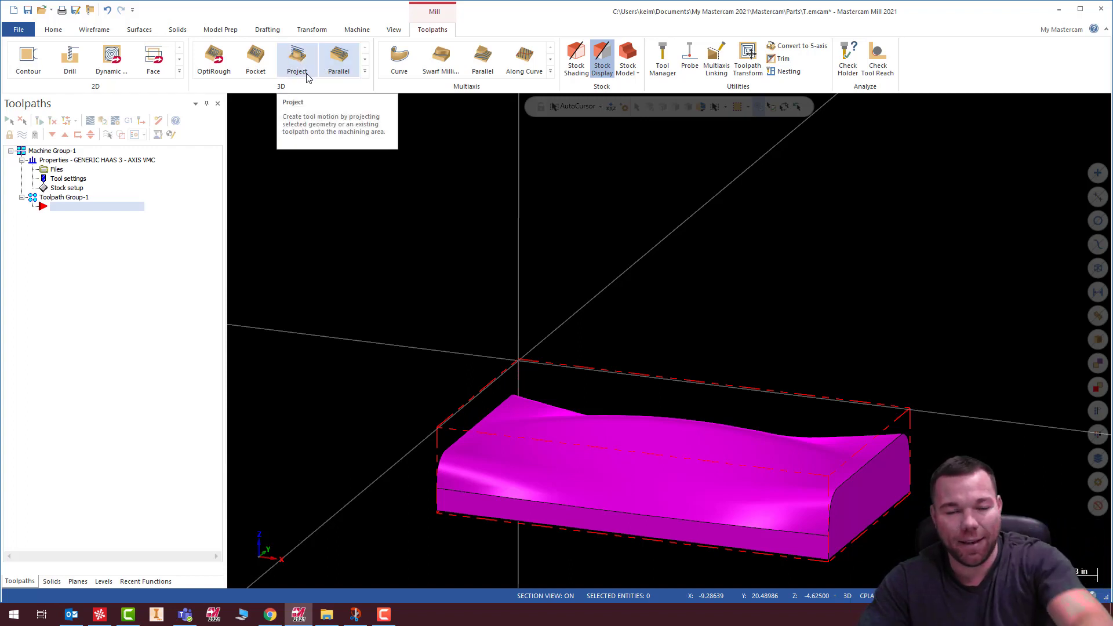
{"action": "left_click", "coordinate": [338, 58]}
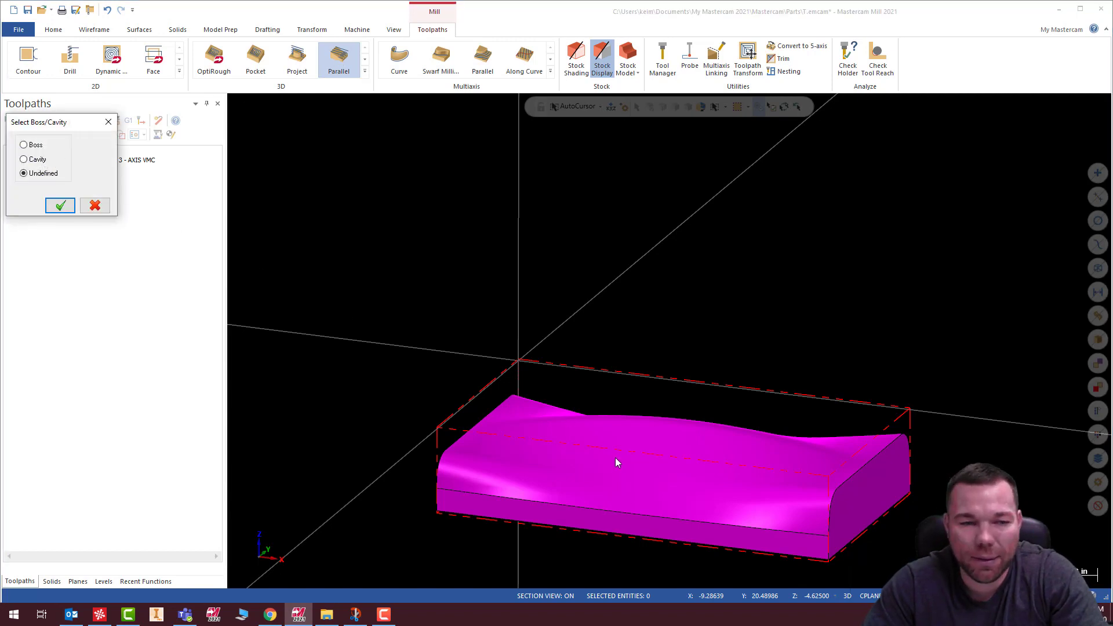
{"action": "left_click", "coordinate": [62, 207]}
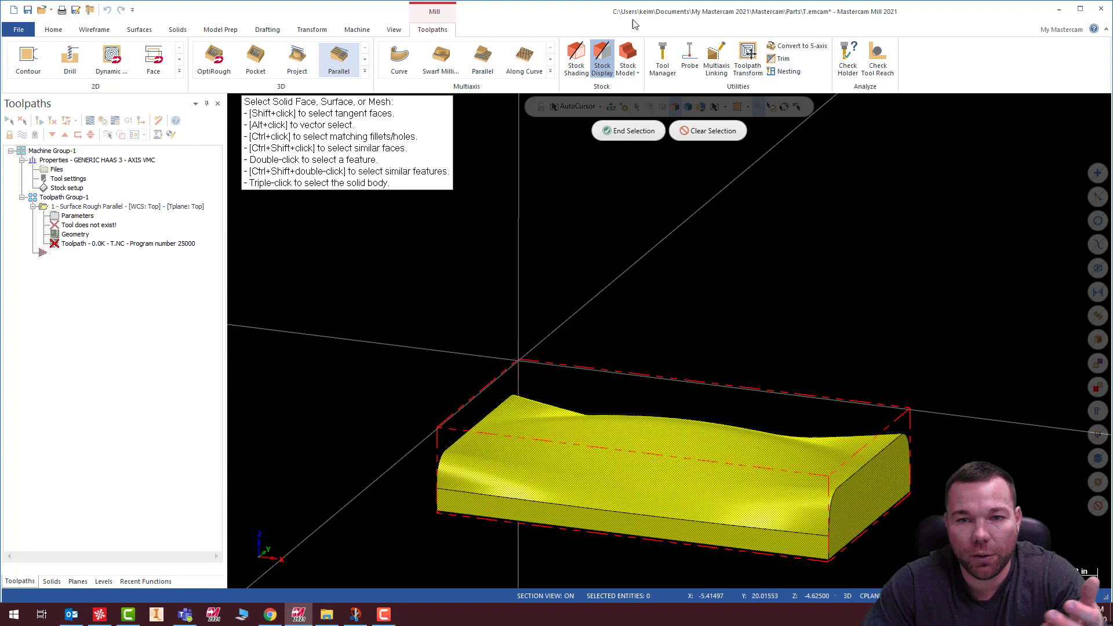
{"action": "left_click", "coordinate": [627, 130]}
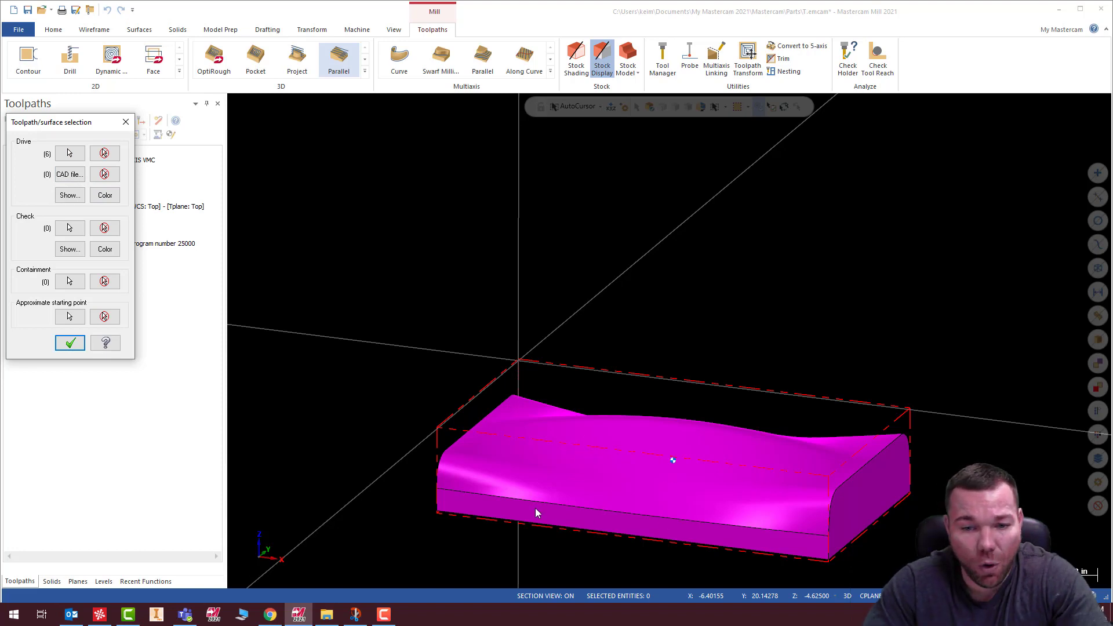
{"action": "left_click", "coordinate": [71, 343]}
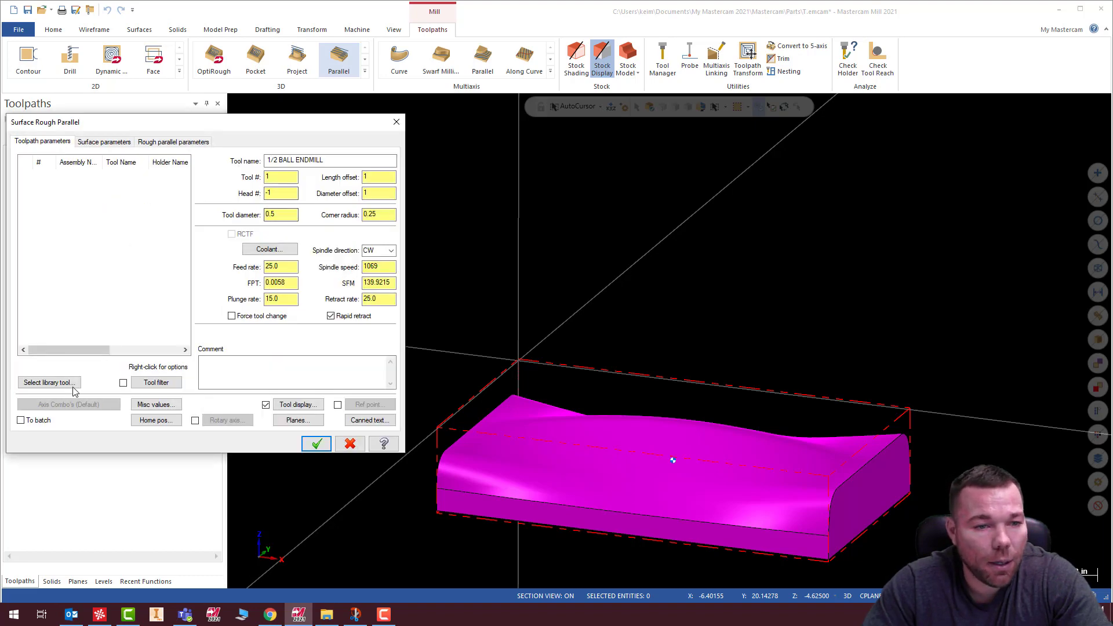
Step: Load the mill_inch ALU tool library, filtered to bull endmills, and choose the 1/2 bull endmill with 0.125 radius
{"action": "left_click", "coordinate": [49, 382]}
{"action": "left_click", "coordinate": [352, 207]}
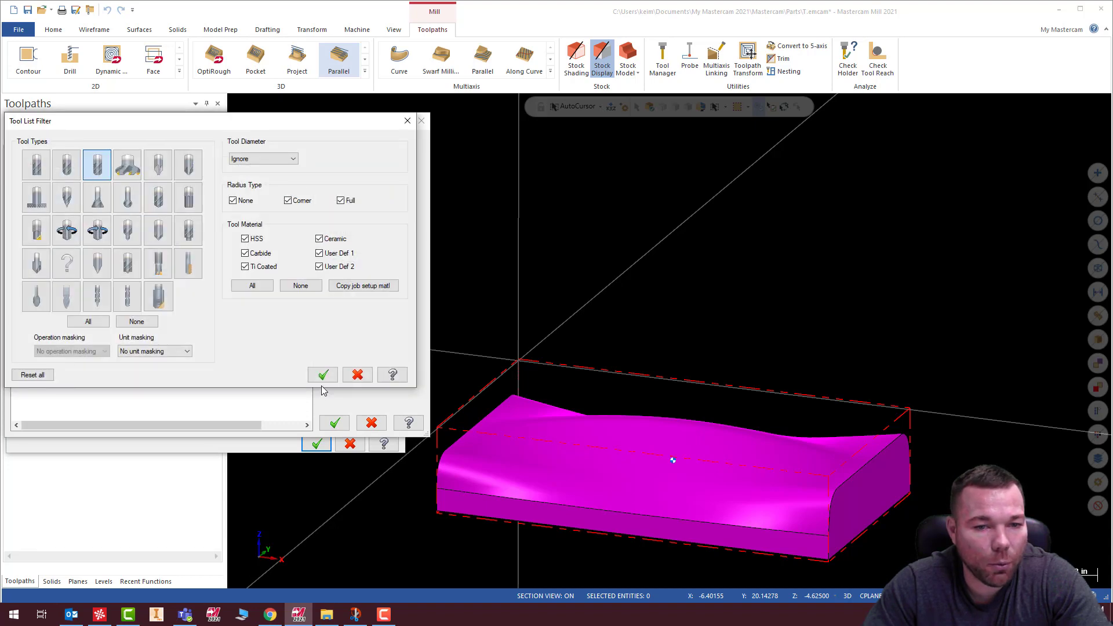
{"action": "left_click", "coordinate": [323, 375]}
{"action": "left_click", "coordinate": [140, 142]}
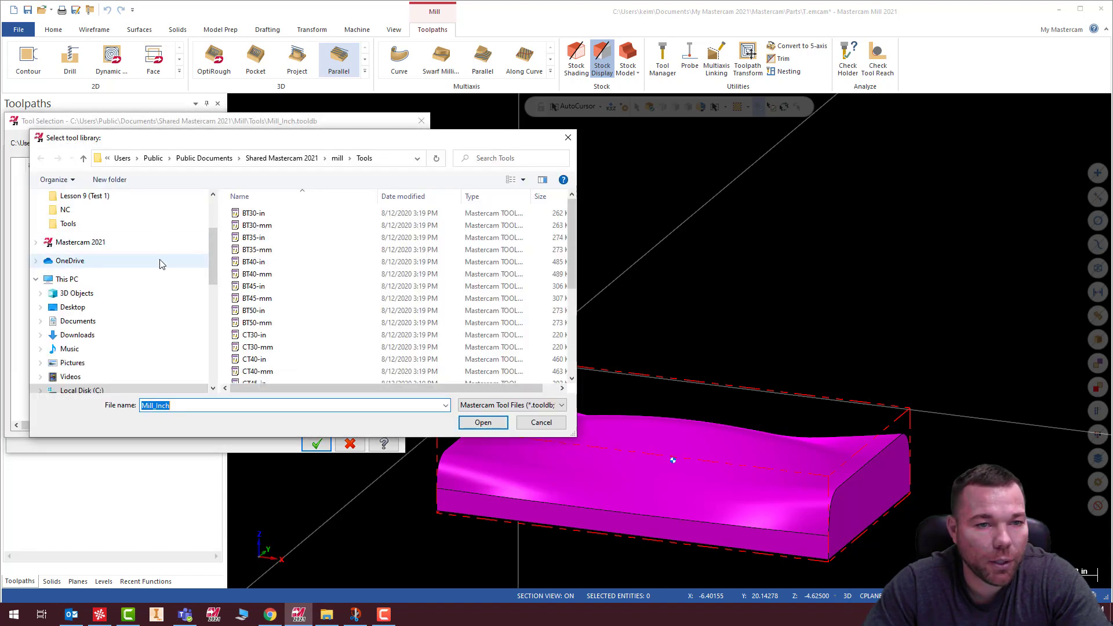
{"action": "scroll", "coordinate": [373, 290], "scroll_direction": "down", "scroll_amount": 5}
{"action": "left_click", "coordinate": [288, 342]}
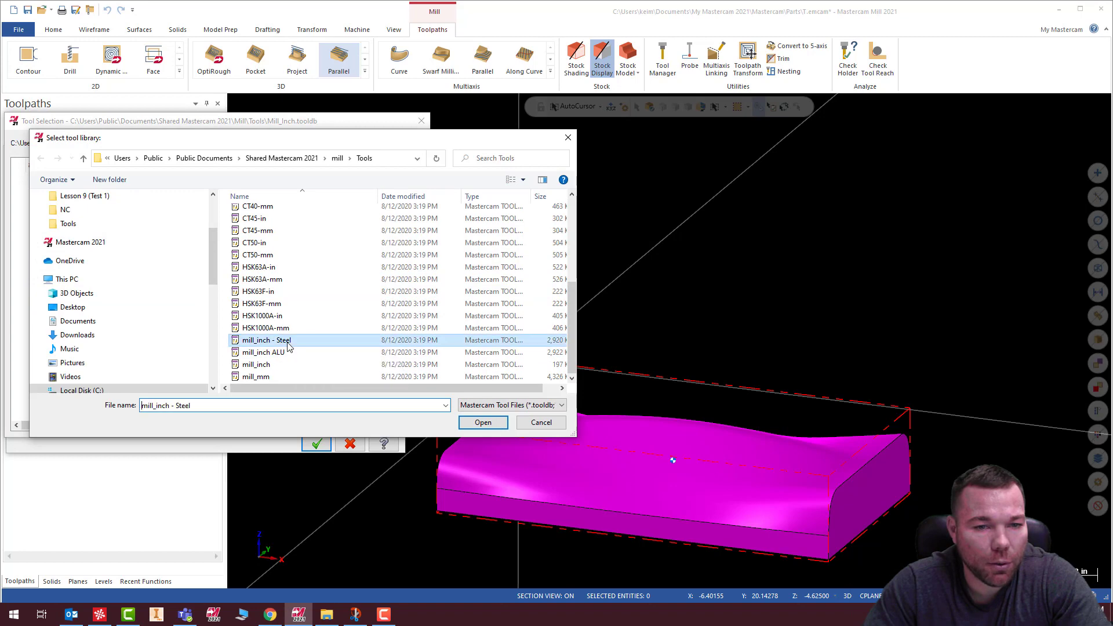
{"action": "double_click", "coordinate": [287, 351]}
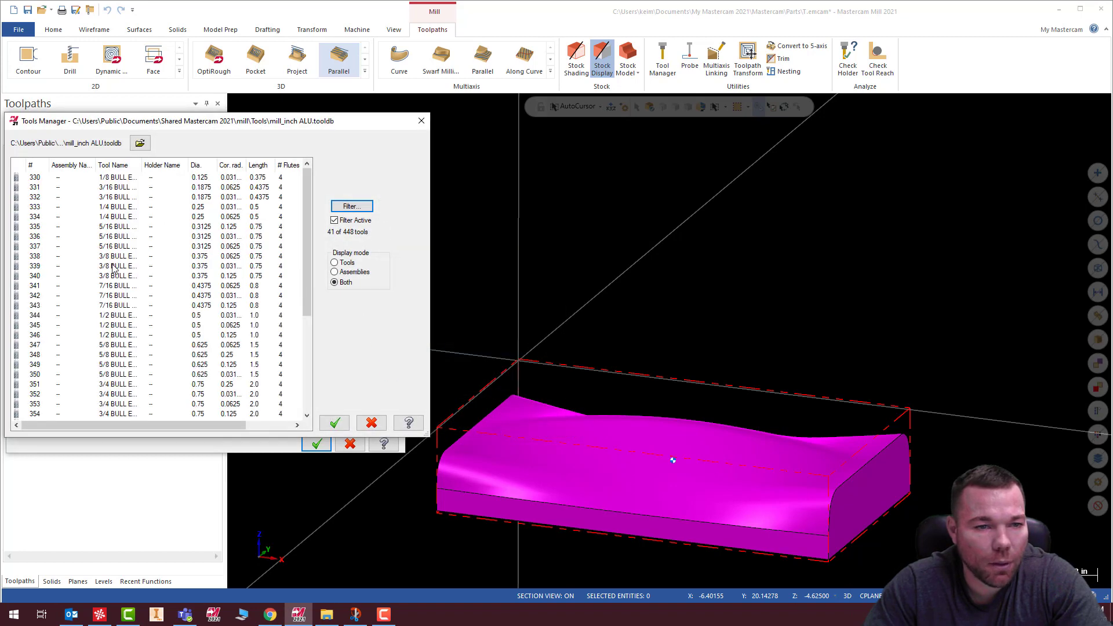
{"action": "double_click", "coordinate": [124, 334]}
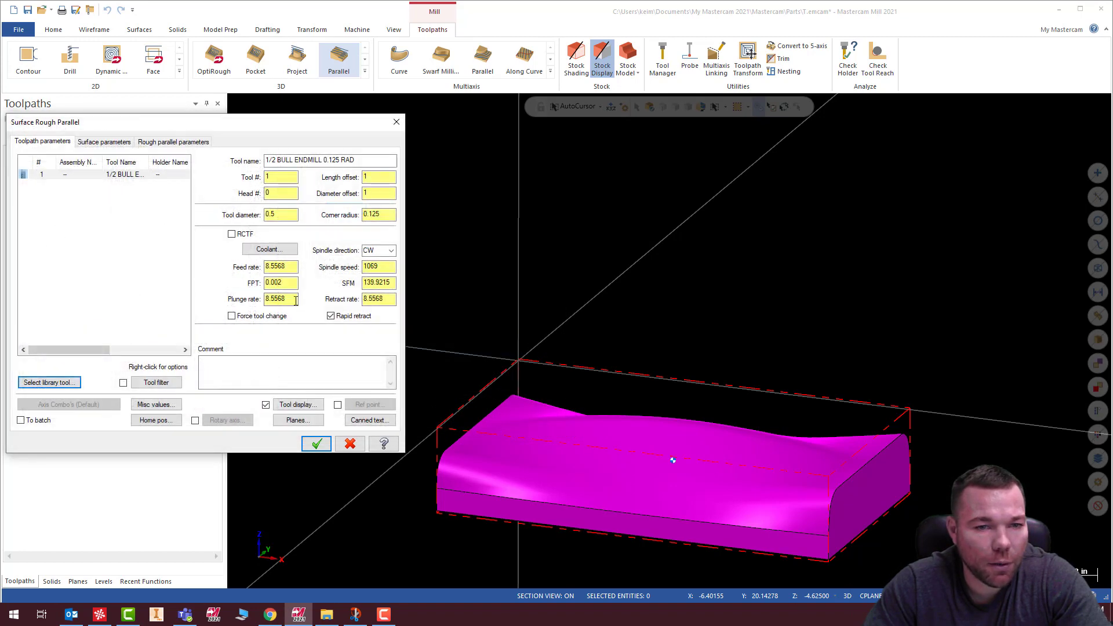
Step: Set the endmill's feed rate to 100.0, spindle speed to 12000 and plunge rate to 25.0
{"action": "double_click", "coordinate": [290, 266]}
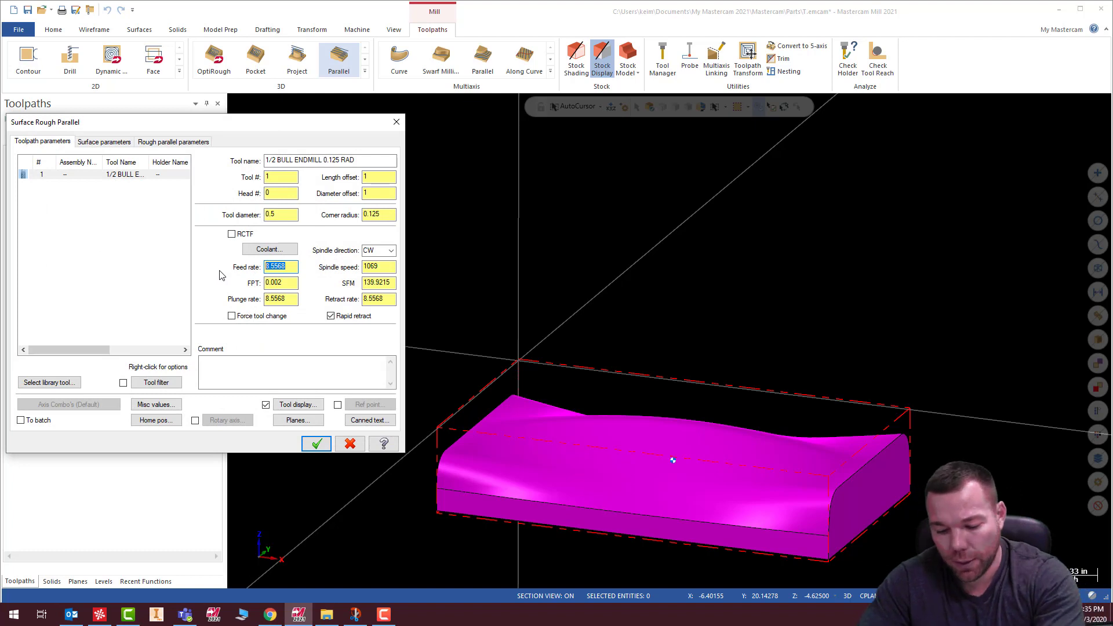
{"action": "type", "text": "100.0"}
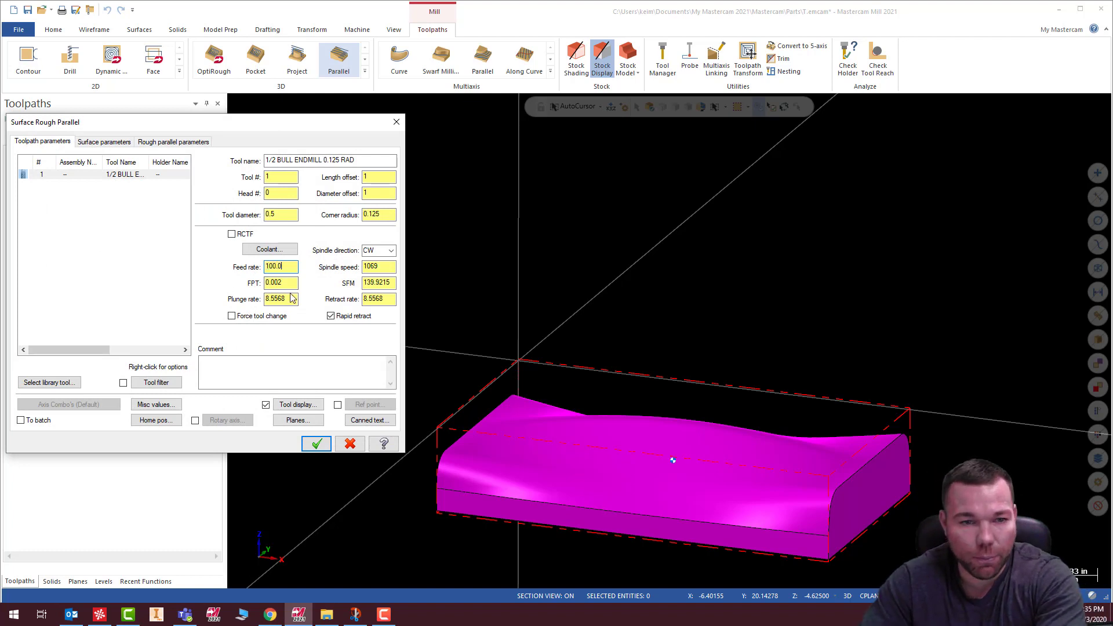
{"action": "double_click", "coordinate": [380, 267]}
{"action": "type", "text": "12000"}
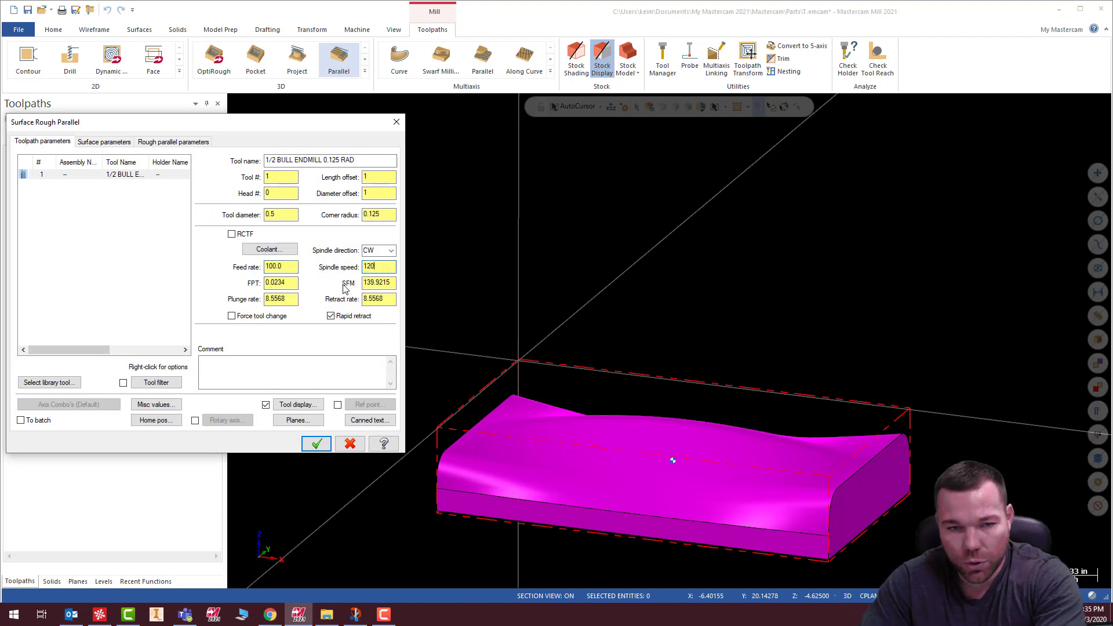
{"action": "double_click", "coordinate": [281, 299]}
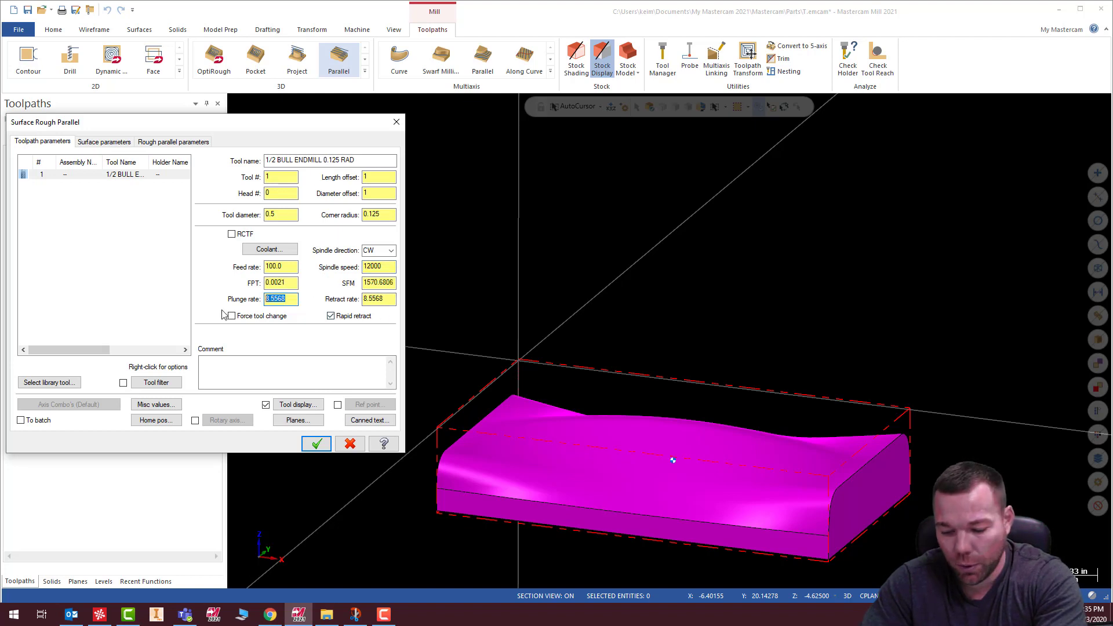
{"action": "type", "text": "25.0"}
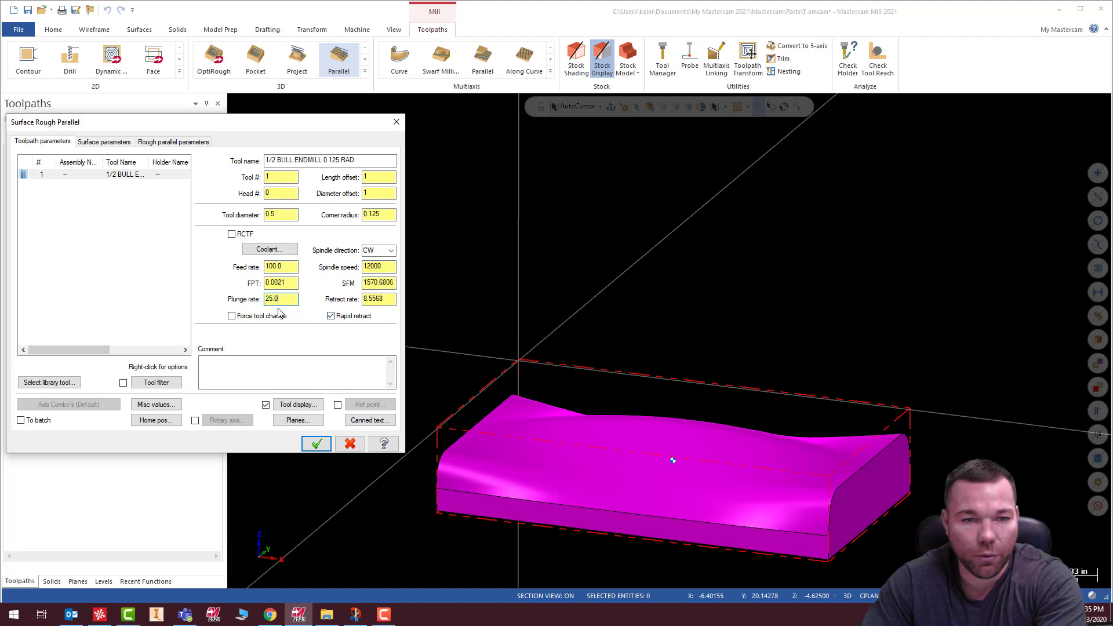
Step: Set the stock to leave on drive surfaces to 0.02 and enable an absolute clearance height of 0.5
{"action": "left_click", "coordinate": [105, 142]}
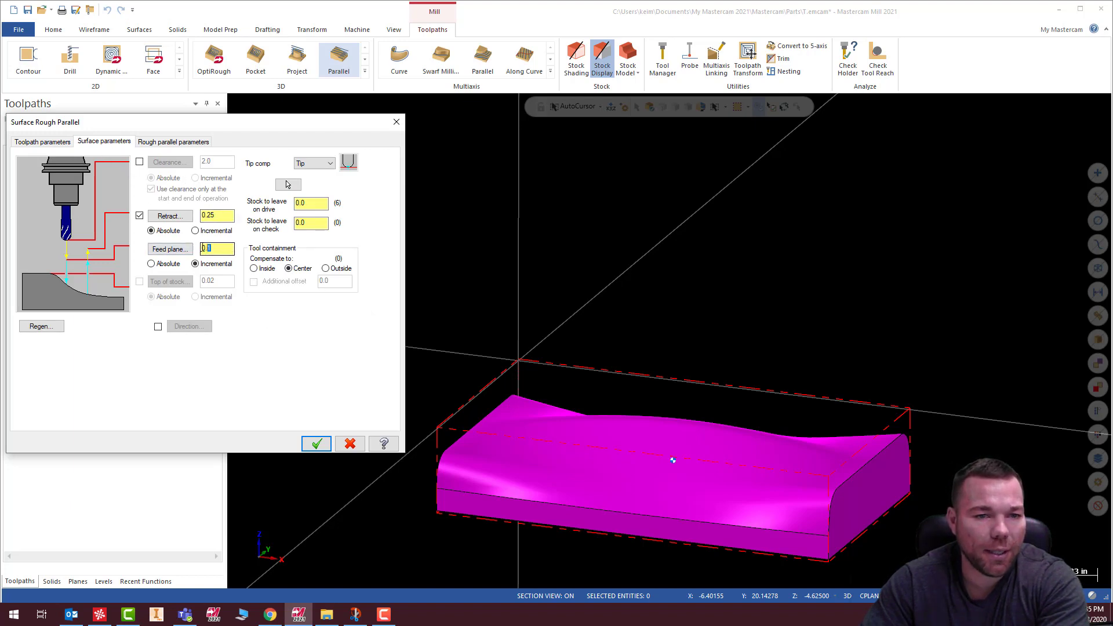
{"action": "double_click", "coordinate": [215, 250]}
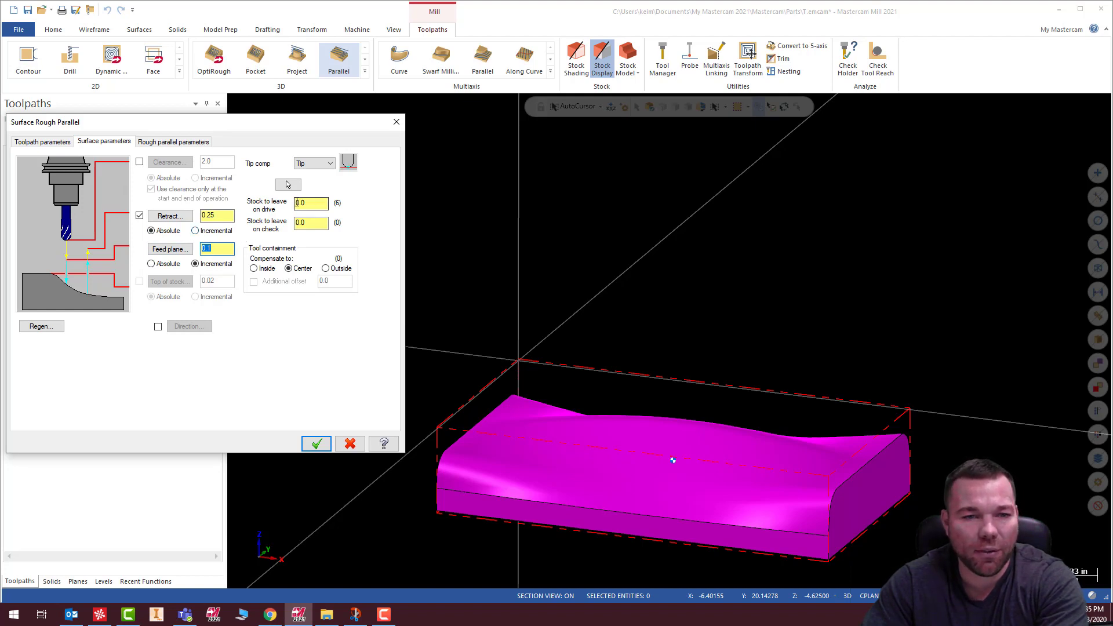
{"action": "double_click", "coordinate": [314, 204]}
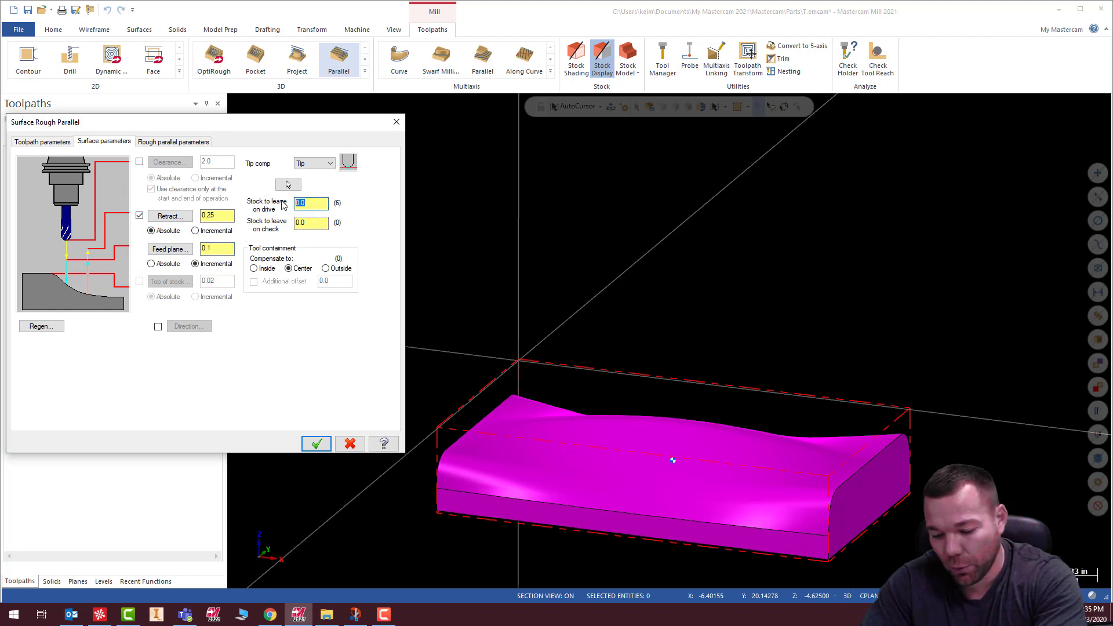
{"action": "type", "text": ".02"}
{"action": "left_click", "coordinate": [296, 222]}
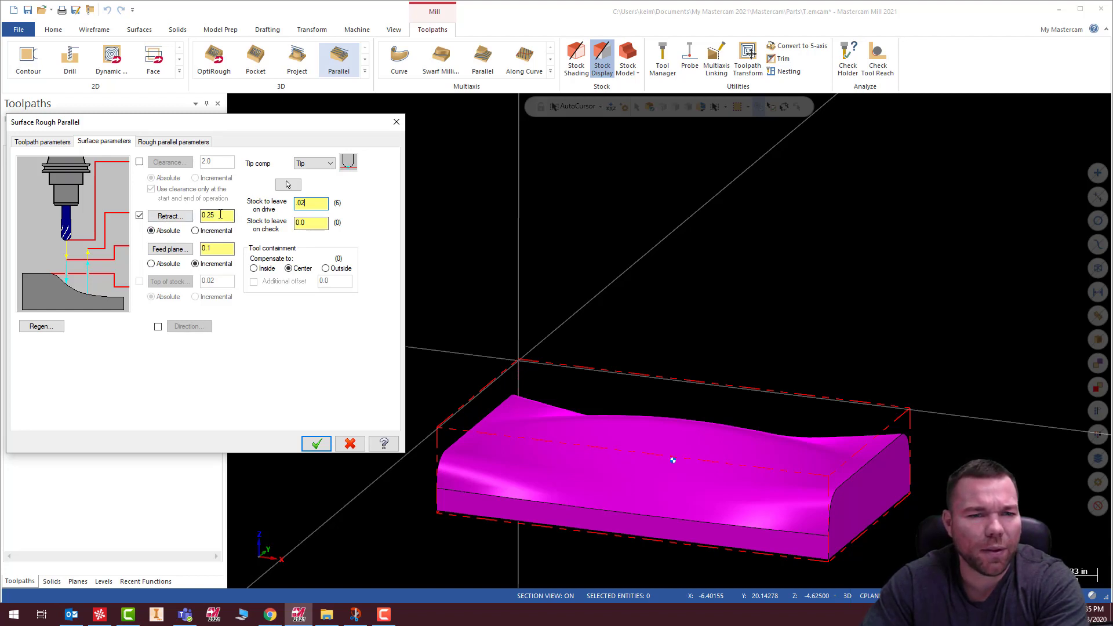
{"action": "left_click", "coordinate": [139, 162]}
{"action": "double_click", "coordinate": [218, 164]}
{"action": "type", "text": ".5"}
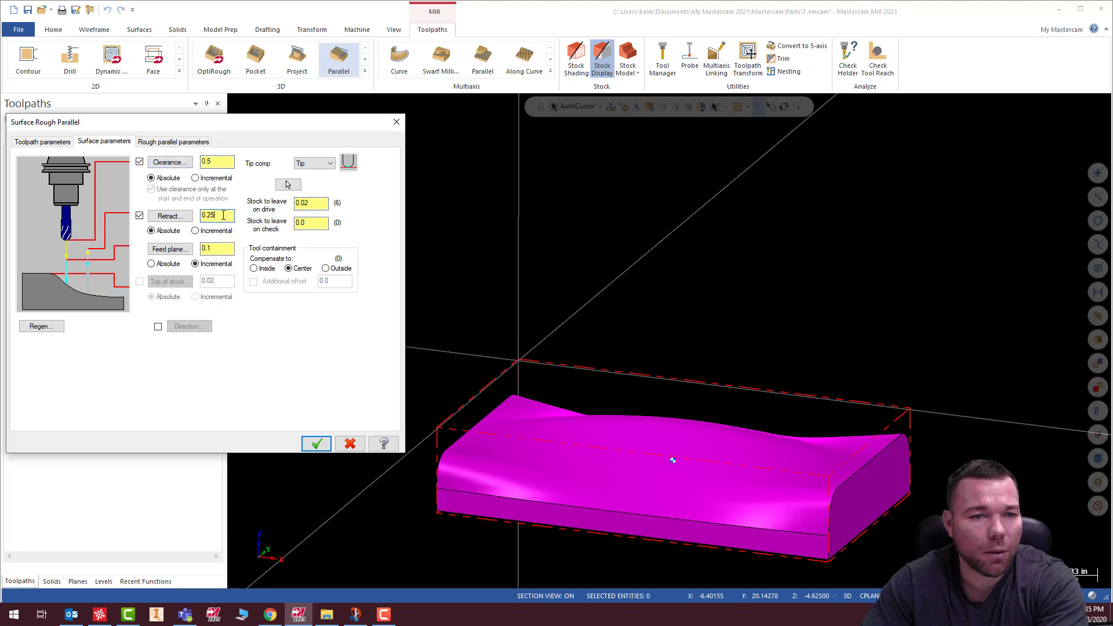
Step: Set the rough parallel max stepover to 0.2 and max stepdown to 0.25, allowing multiple plunges along cut and negative Z motion along surface
{"action": "left_click", "coordinate": [173, 142]}
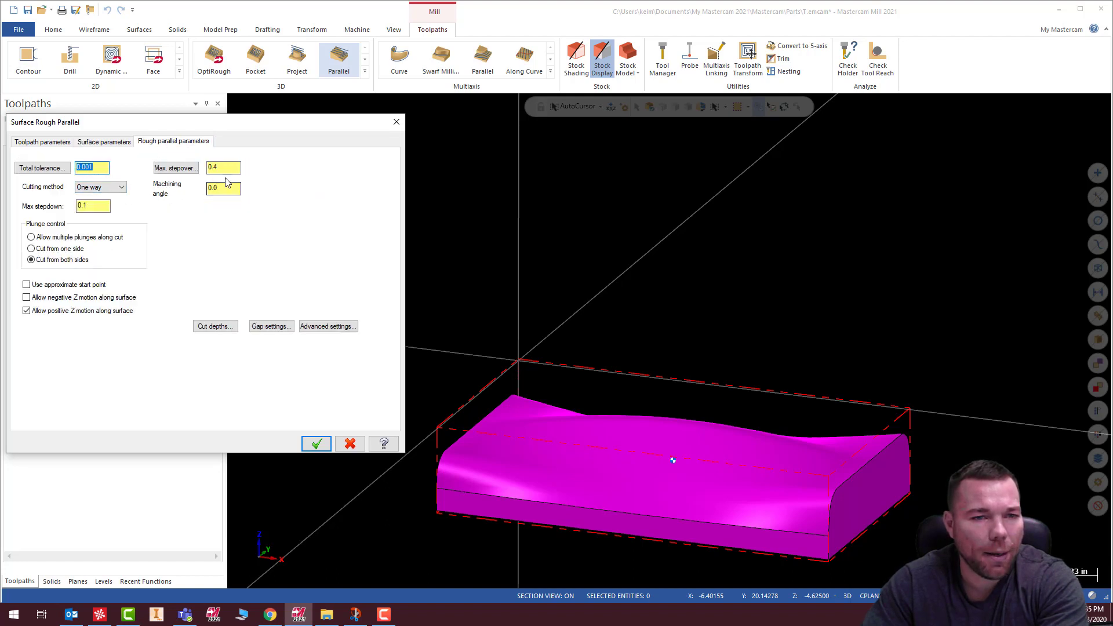
{"action": "key", "text": "Tab"}
{"action": "type", "text": "."}
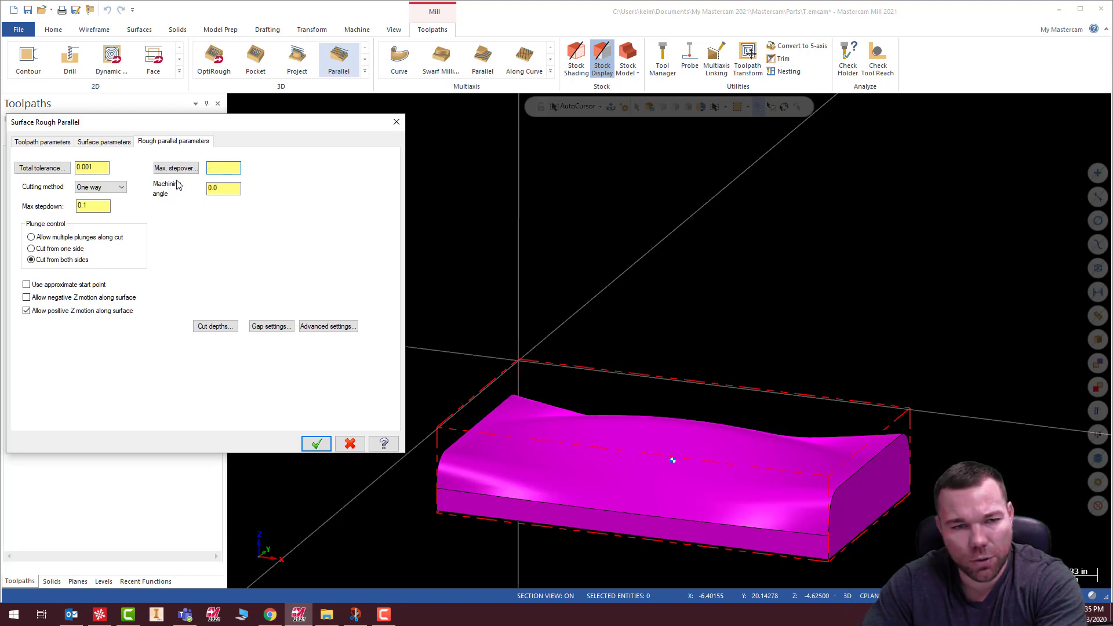
{"action": "type", "text": "2"}
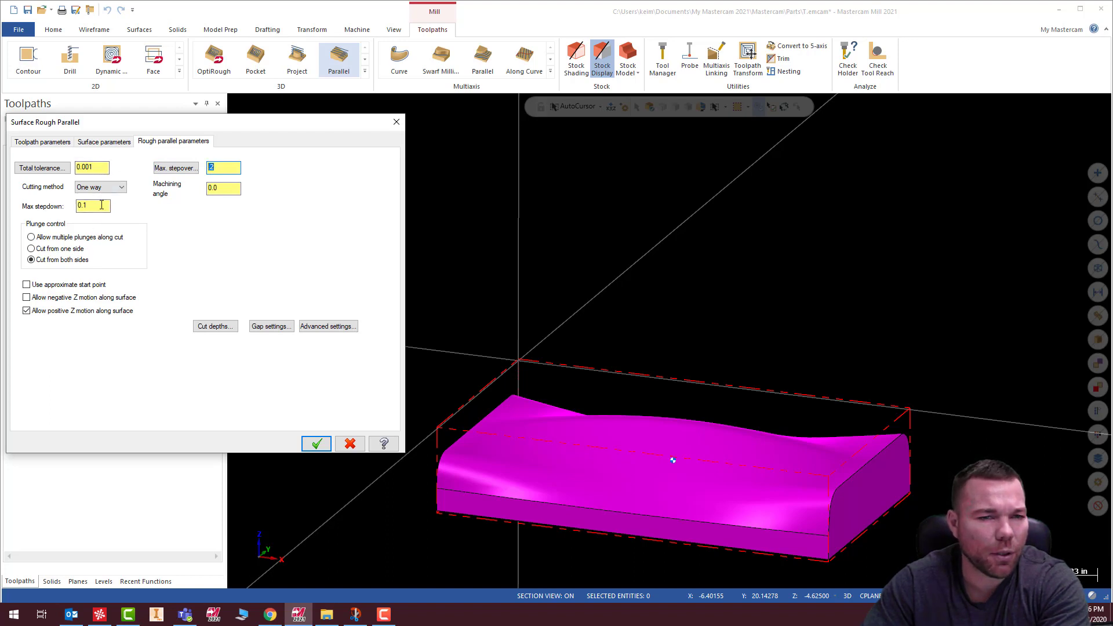
{"action": "type", "text": "0.2"}
{"action": "key", "text": "Tab"}
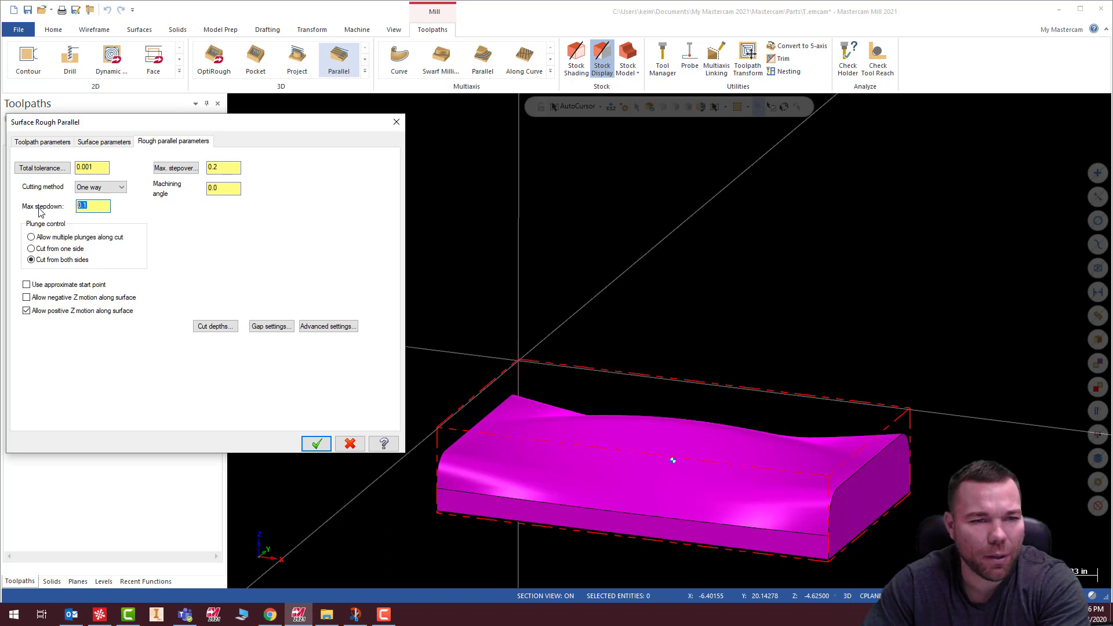
{"action": "type", "text": ".25"}
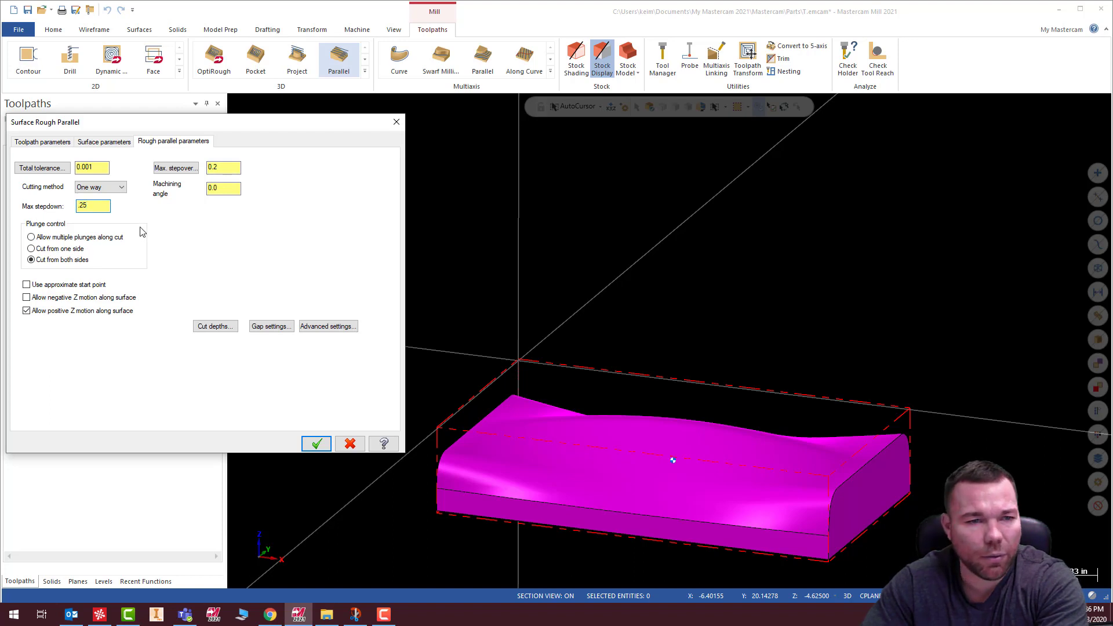
{"action": "left_click", "coordinate": [228, 168]}
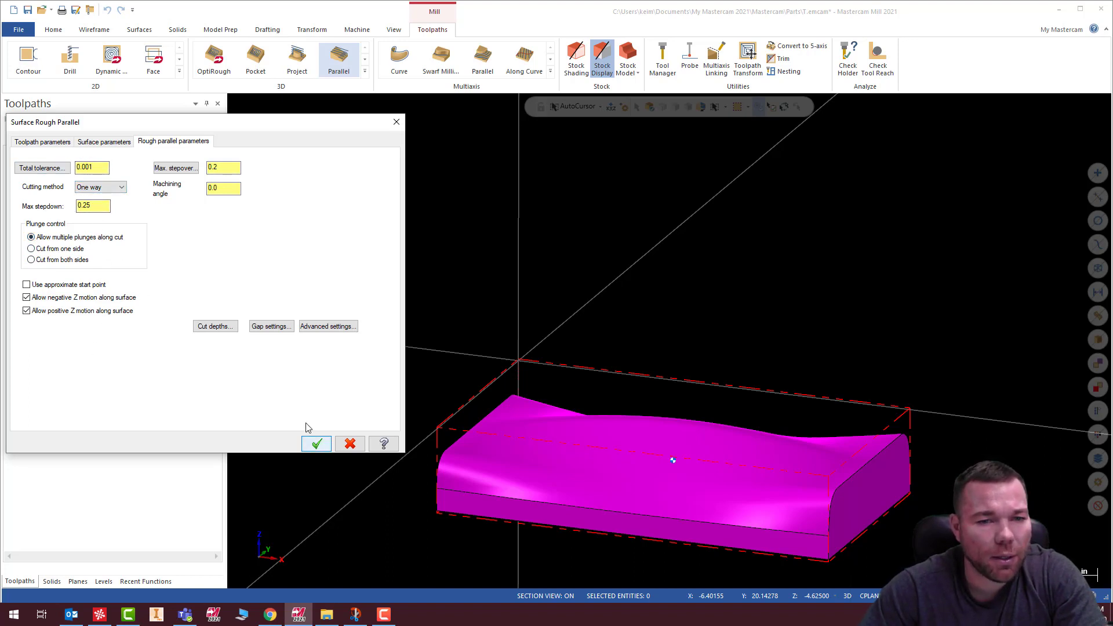
Step: Set the gap size to 300% of stepover and generate the Surface Rough Parallel toolpath
{"action": "left_click", "coordinate": [277, 327]}
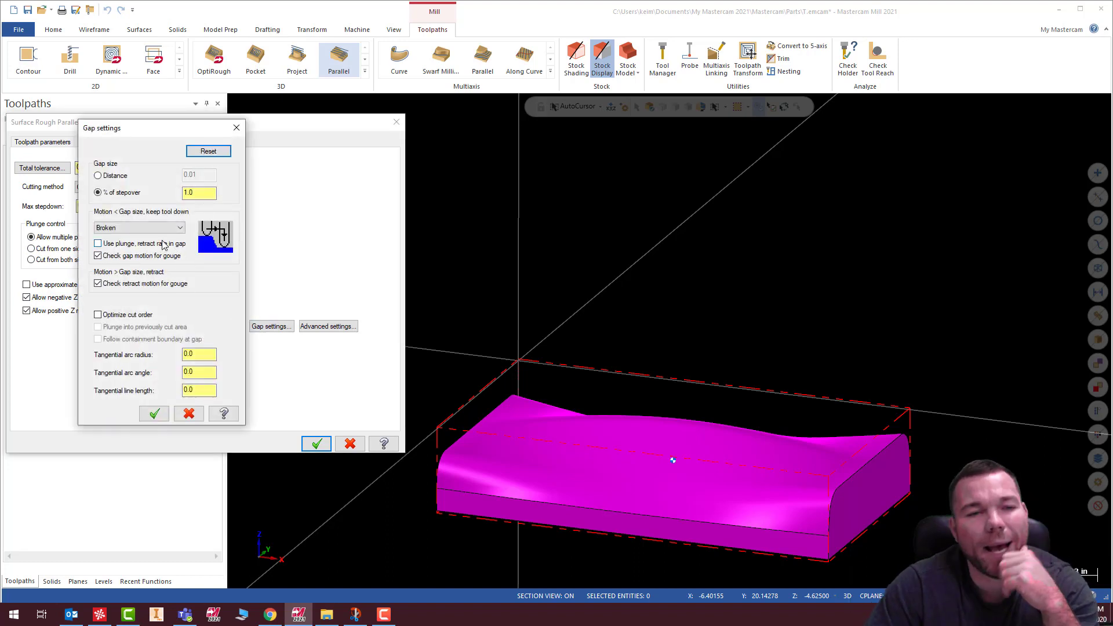
{"action": "double_click", "coordinate": [197, 193]}
{"action": "type", "text": "300"}
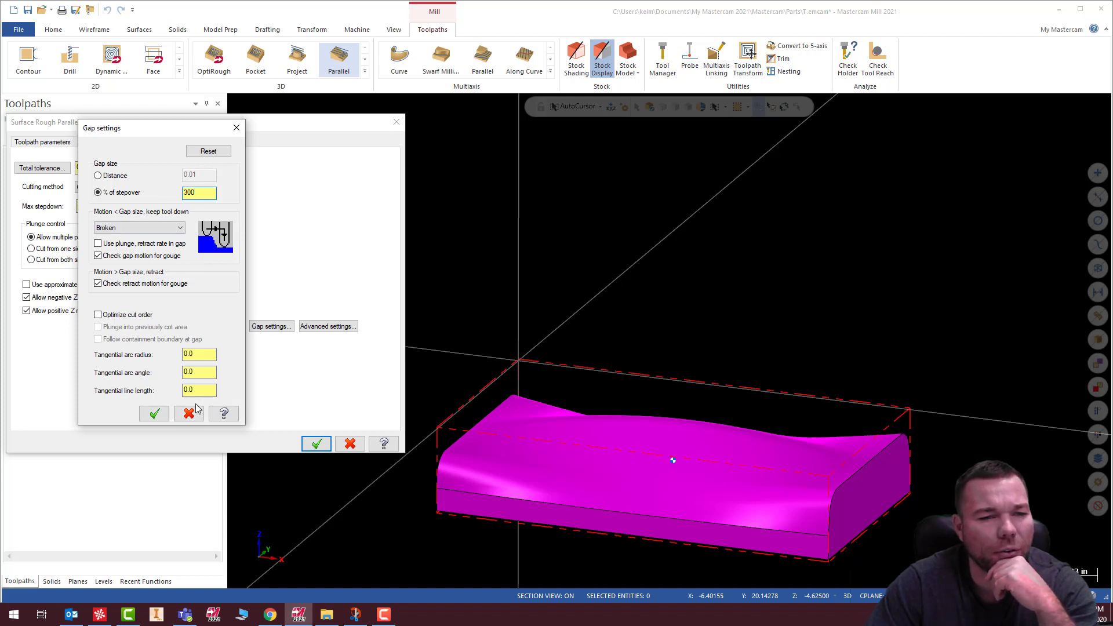
{"action": "left_click", "coordinate": [206, 388]}
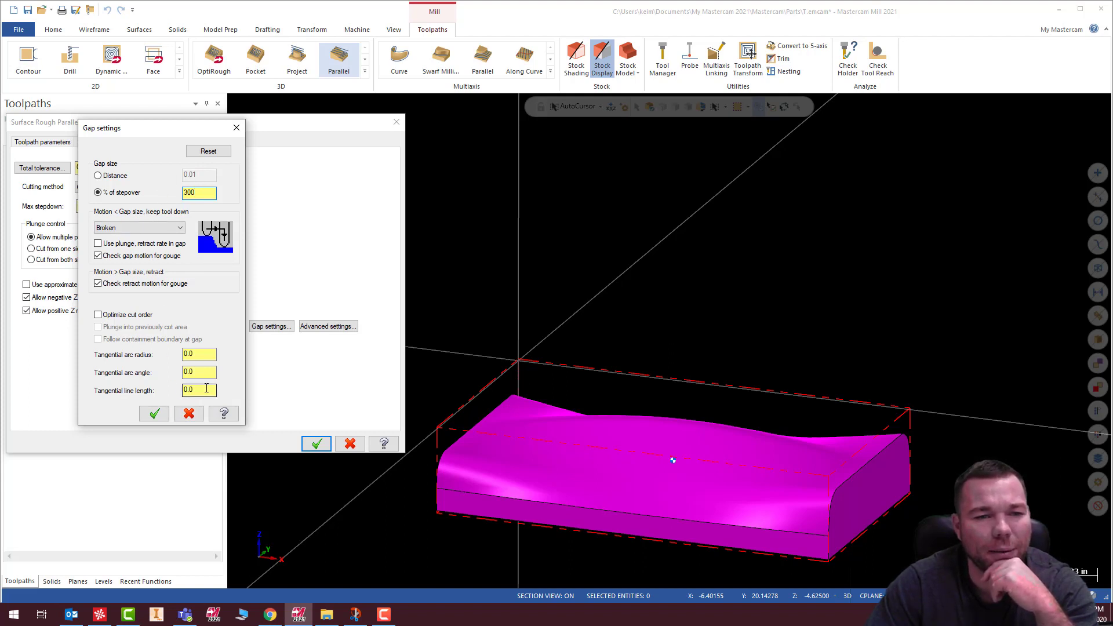
{"action": "left_click", "coordinate": [205, 392]}
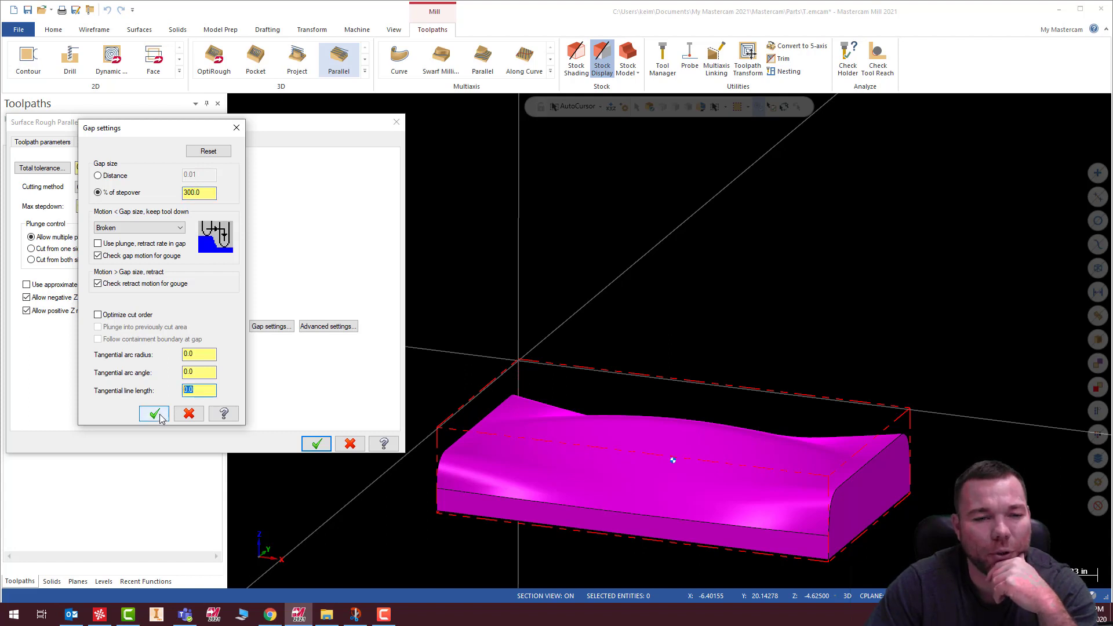
{"action": "left_click", "coordinate": [157, 417]}
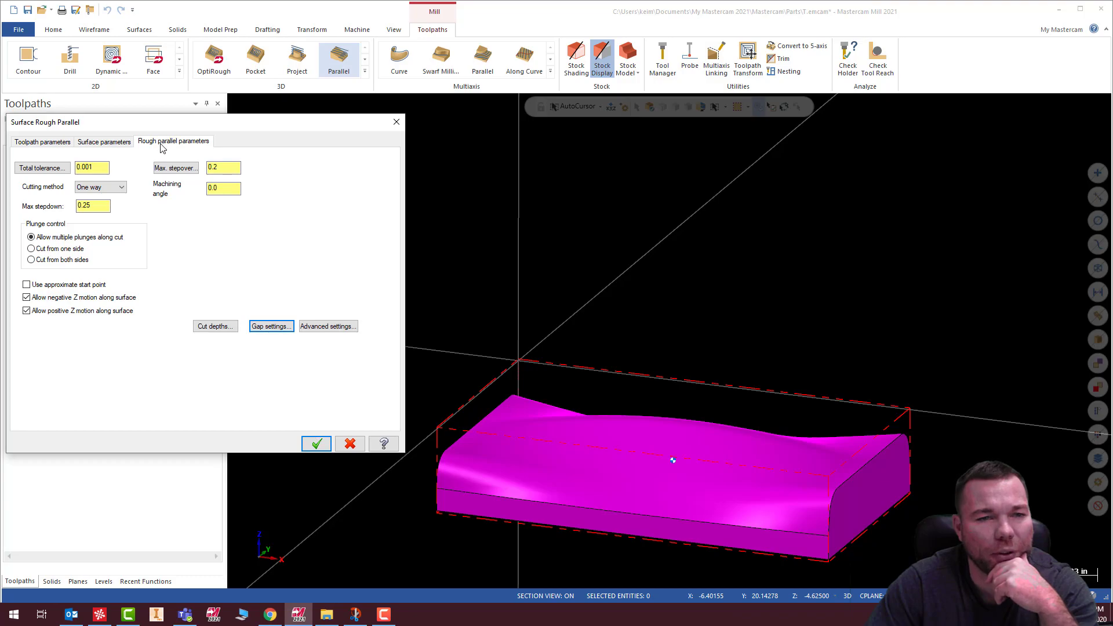
{"action": "left_click", "coordinate": [317, 444]}
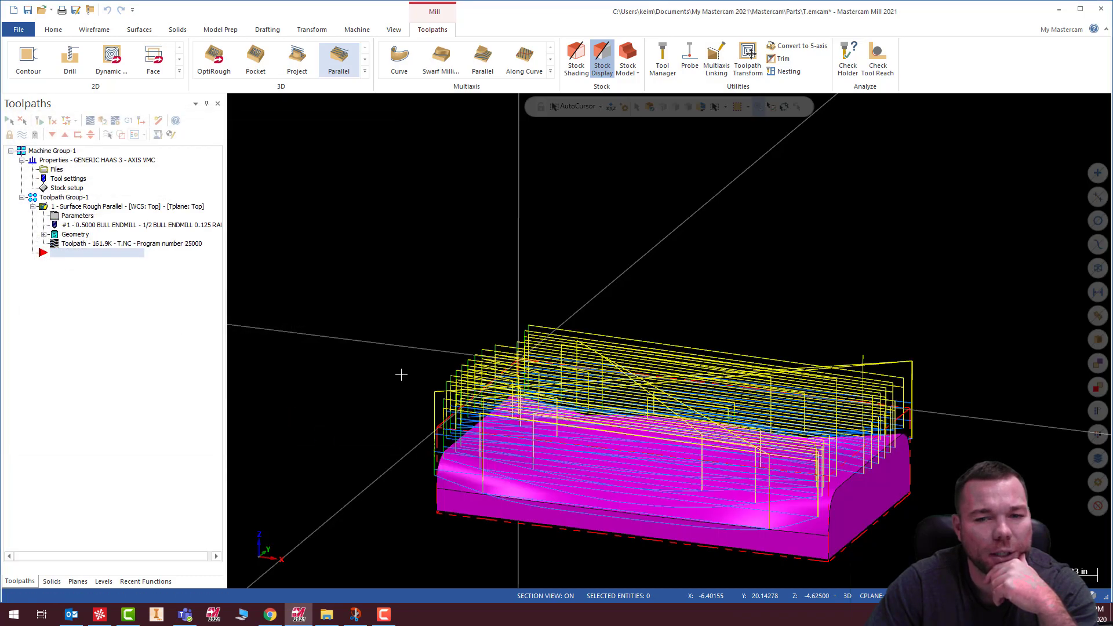
Step: Run the Verify simulation of the rough parallel toolpath and examine the roughed stock surface from several angles
{"action": "middle_click_drag", "start_coordinate": [774, 506], "coordinate": [823, 580]}
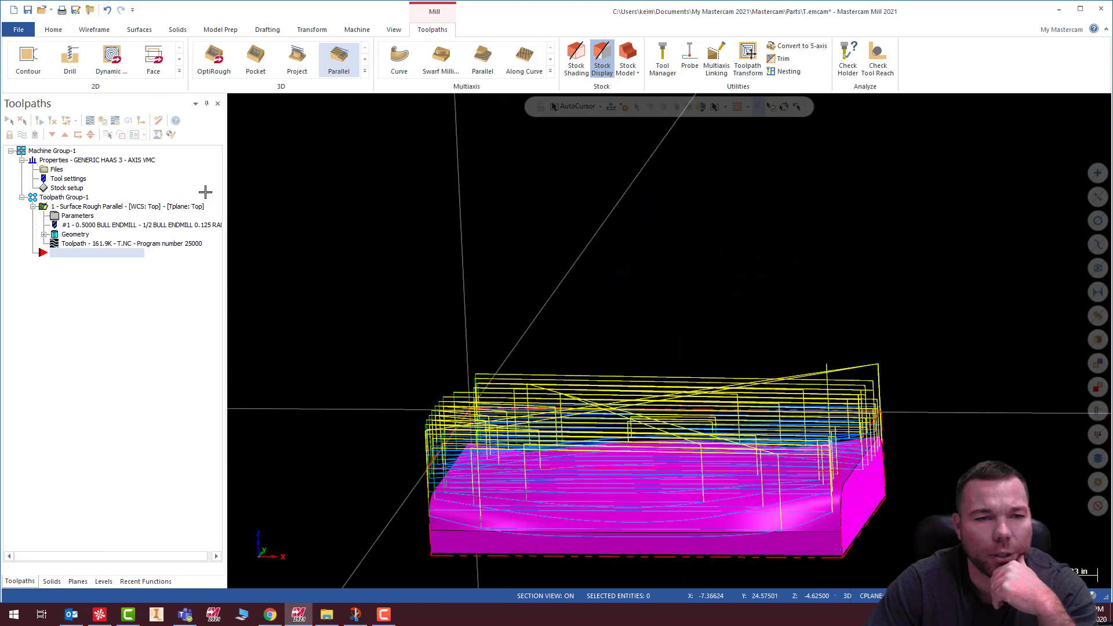
{"action": "left_click", "coordinate": [103, 120]}
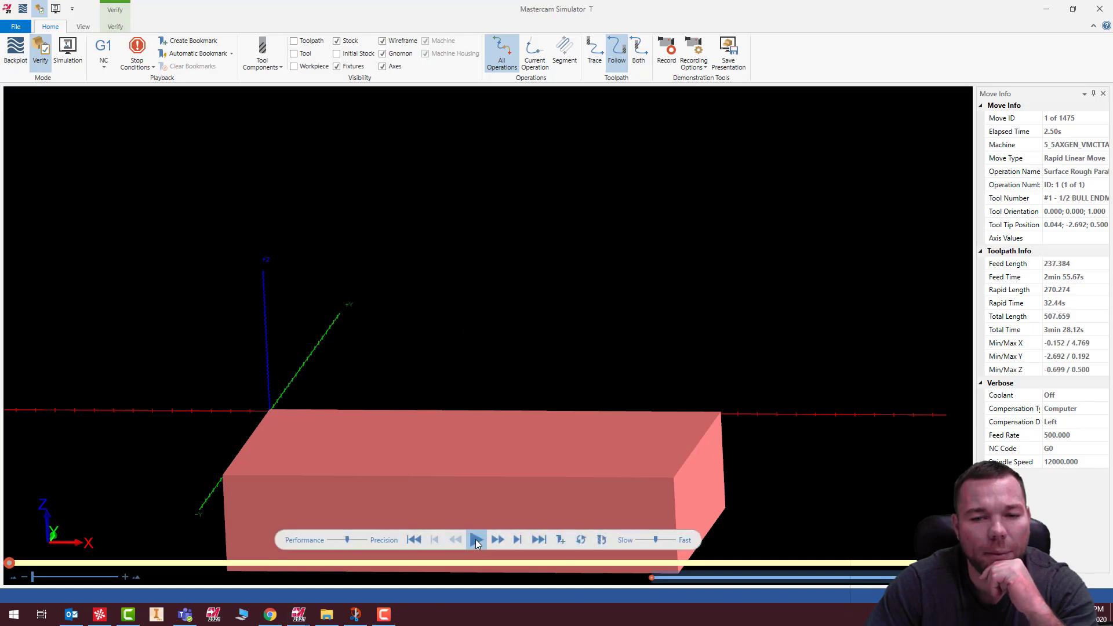
{"action": "left_click", "coordinate": [475, 539]}
{"action": "middle_click_drag", "start_coordinate": [478, 252], "coordinate": [512, 355]}
{"action": "scroll", "coordinate": [515, 355], "scroll_direction": "up", "scroll_amount": 3}
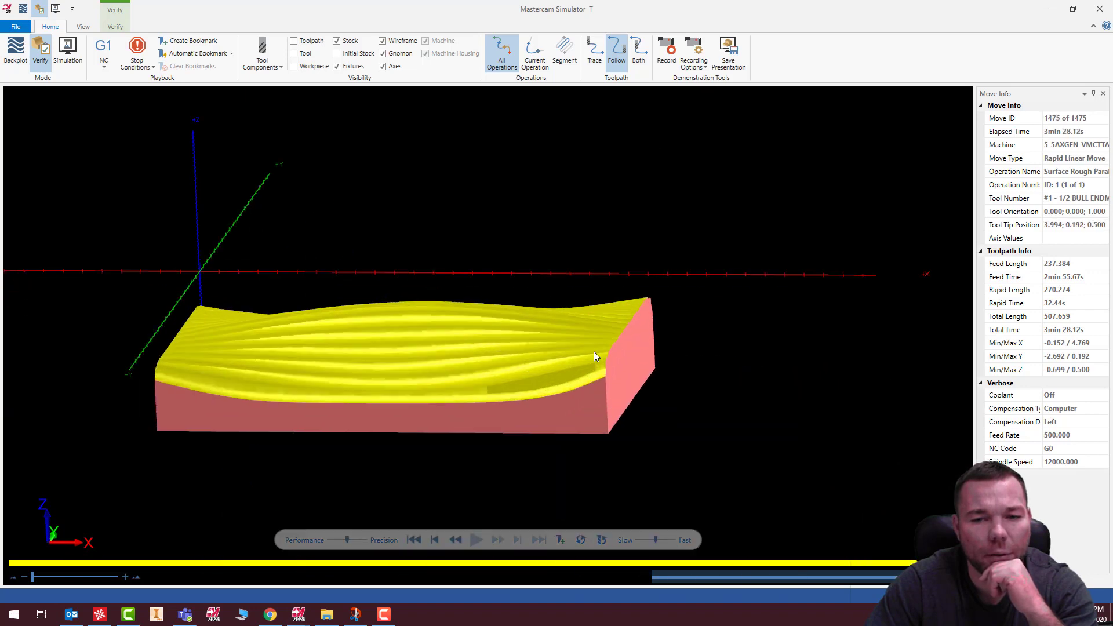
{"action": "middle_click_drag", "start_coordinate": [593, 352], "coordinate": [561, 292]}
{"action": "scroll", "coordinate": [481, 332], "scroll_direction": "down", "scroll_amount": 5}
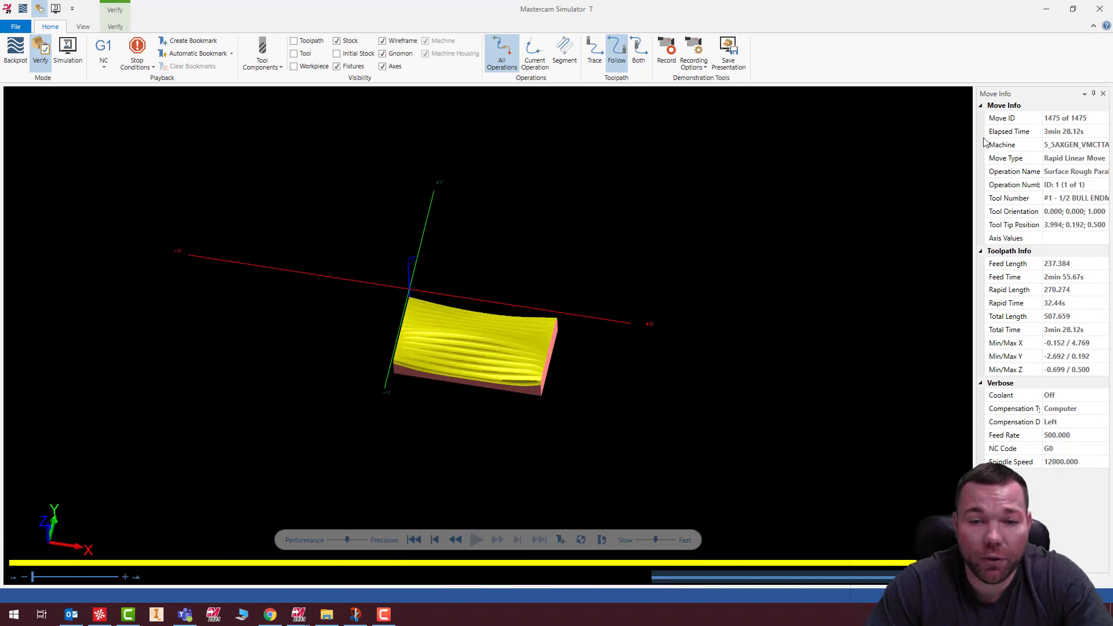
{"action": "scroll", "coordinate": [510, 351], "scroll_direction": "up", "scroll_amount": 10}
{"action": "scroll", "coordinate": [487, 334], "scroll_direction": "down", "scroll_amount": 5}
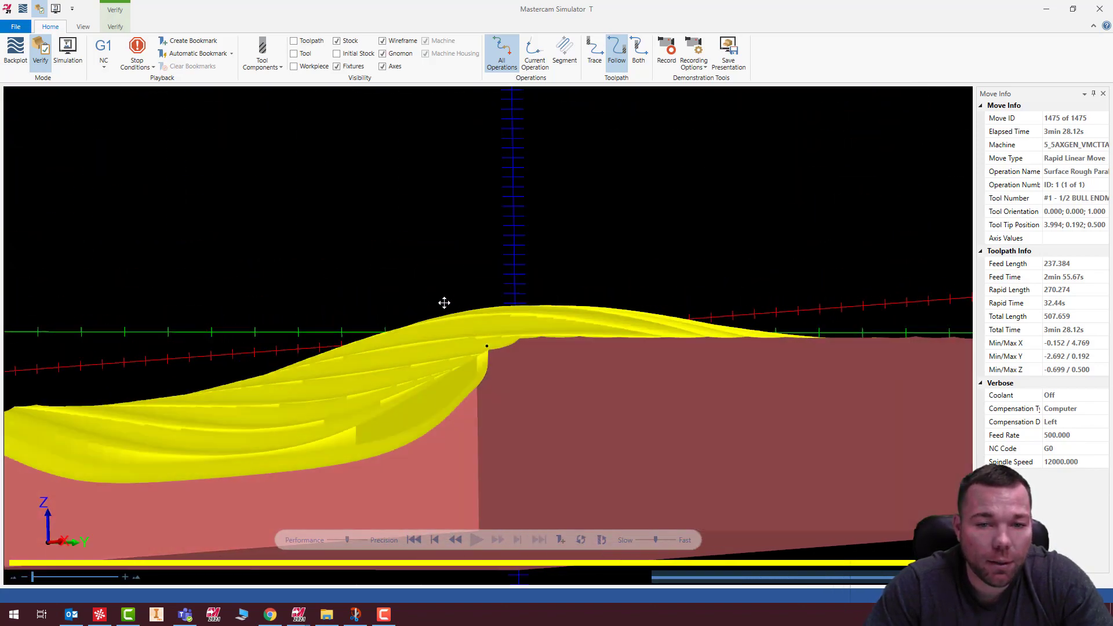
{"action": "middle_click_drag", "start_coordinate": [445, 303], "coordinate": [464, 316]}
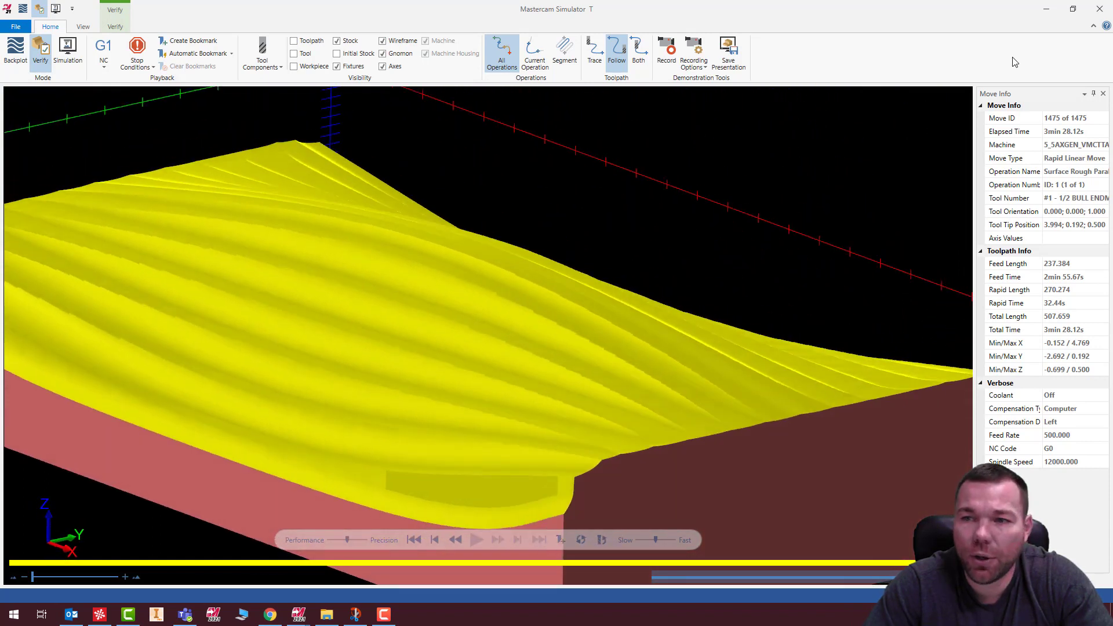
{"action": "left_click", "coordinate": [1100, 9]}
{"action": "scroll", "coordinate": [507, 204], "scroll_direction": "down", "scroll_amount": 5}
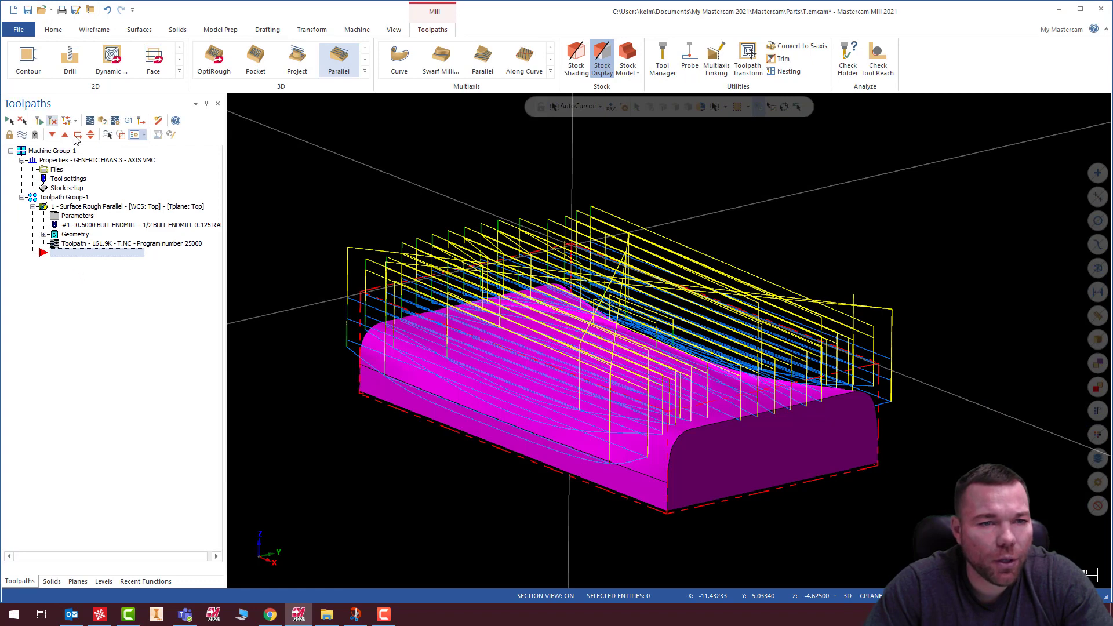
Step: Create a Surface High Speed Raster finishing toolpath with wall stock and floor stock of 0 for the machining geometry
{"action": "left_click", "coordinate": [365, 71]}
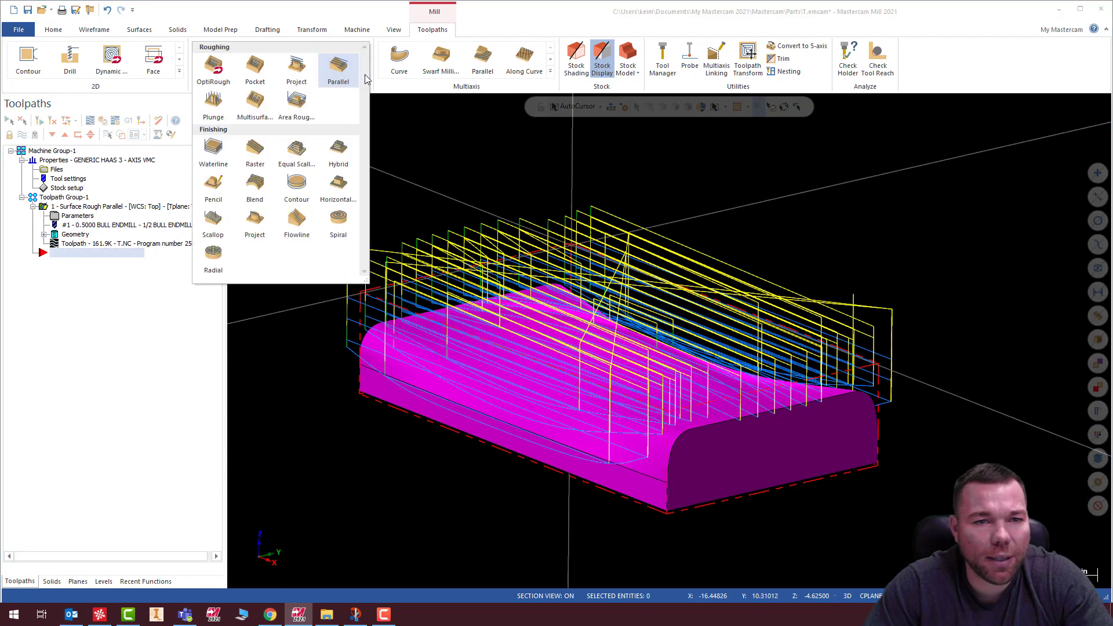
{"action": "left_click", "coordinate": [253, 149]}
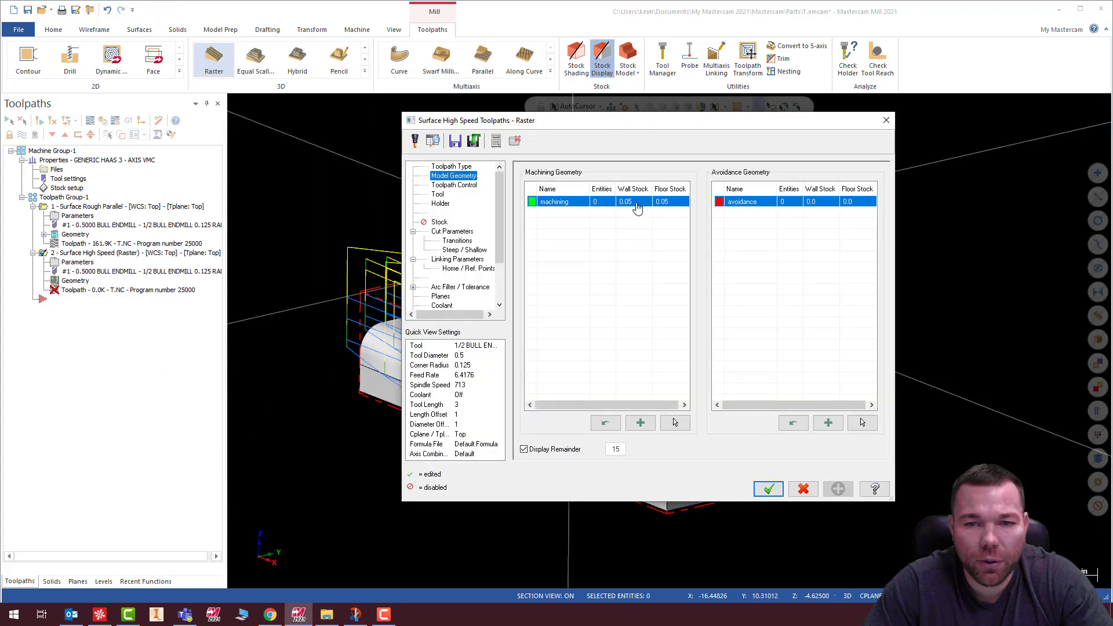
{"action": "left_click", "coordinate": [638, 203]}
{"action": "type", "text": "0"}
{"action": "key", "text": "Return"}
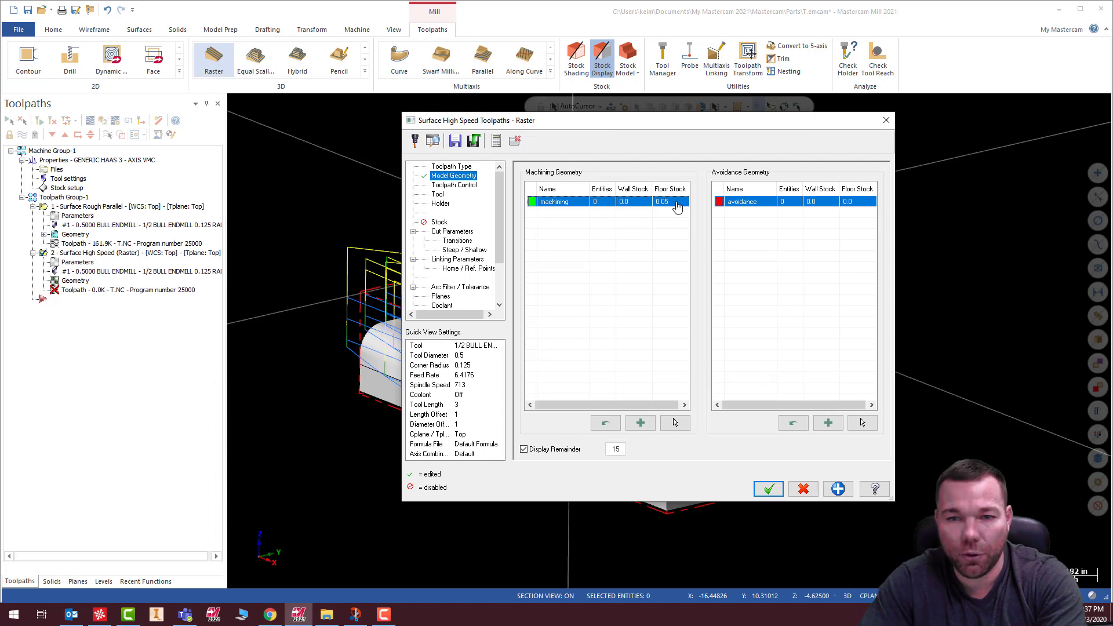
{"action": "left_click", "coordinate": [673, 201]}
{"action": "type", "text": "0"}
{"action": "key", "text": "Return"}
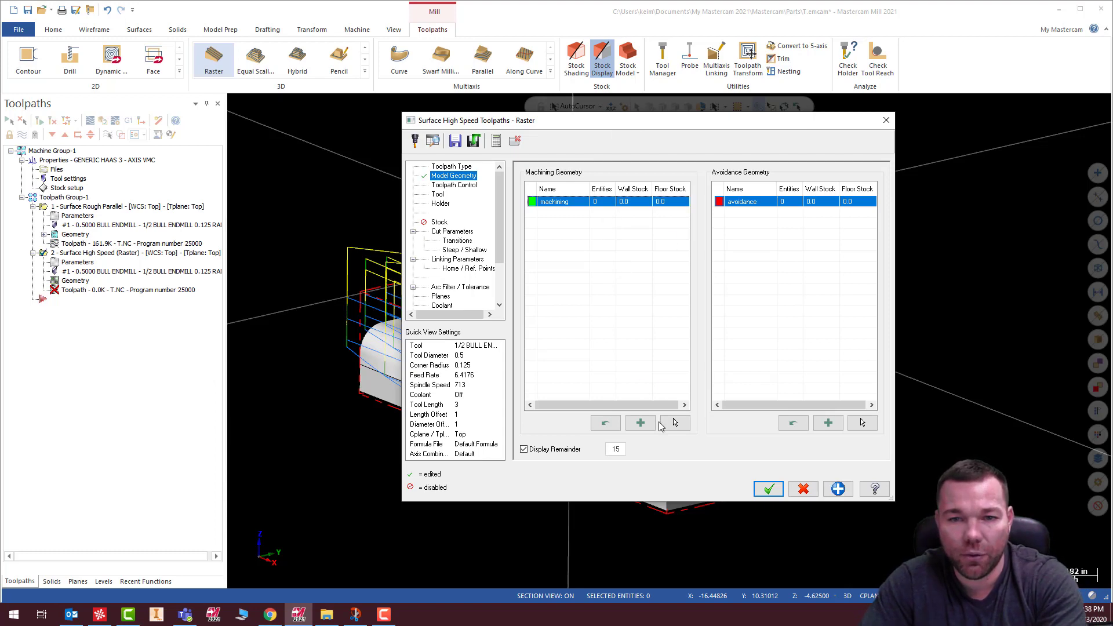
Step: Select the part's curved upper face as the machining geometry of the Raster toolpath
{"action": "left_click", "coordinate": [673, 423]}
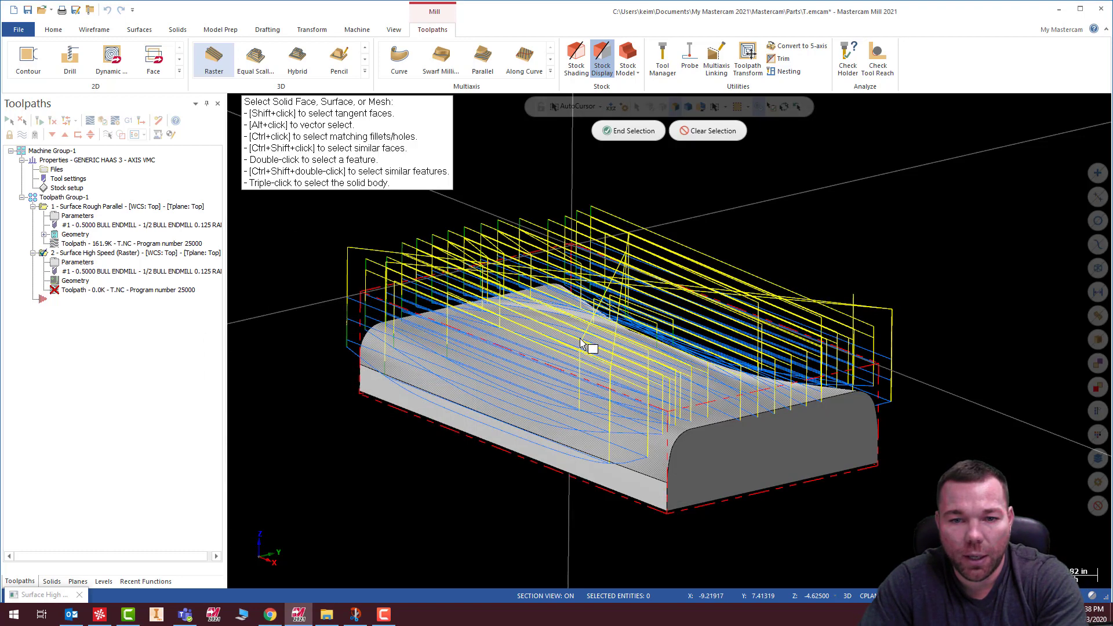
{"action": "left_click", "coordinate": [556, 367]}
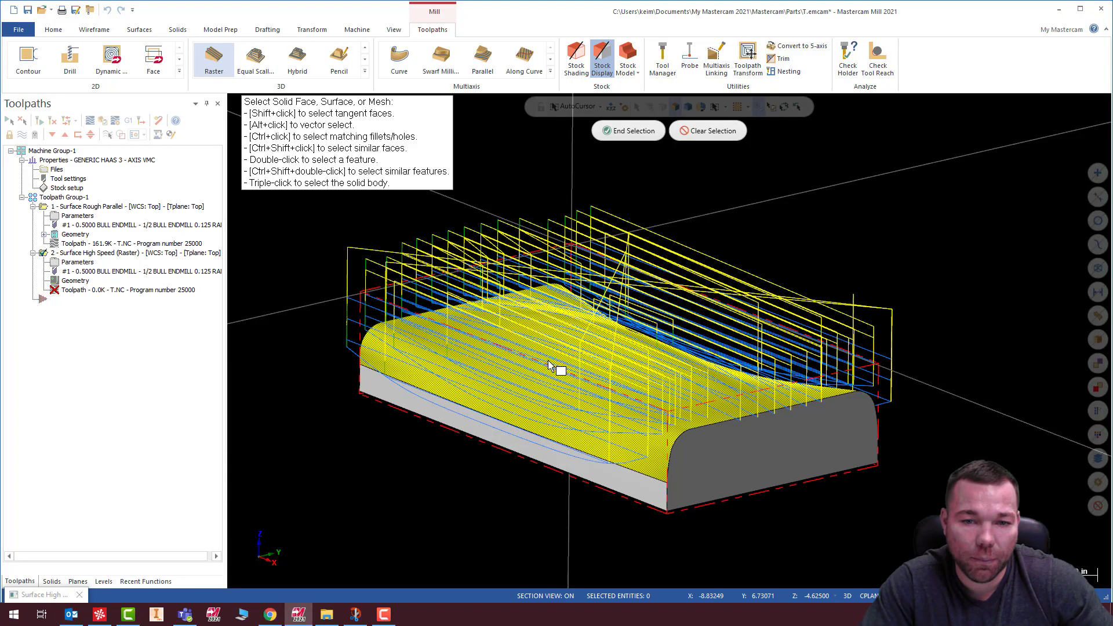
{"action": "middle_click_drag", "start_coordinate": [648, 315], "coordinate": [658, 342]}
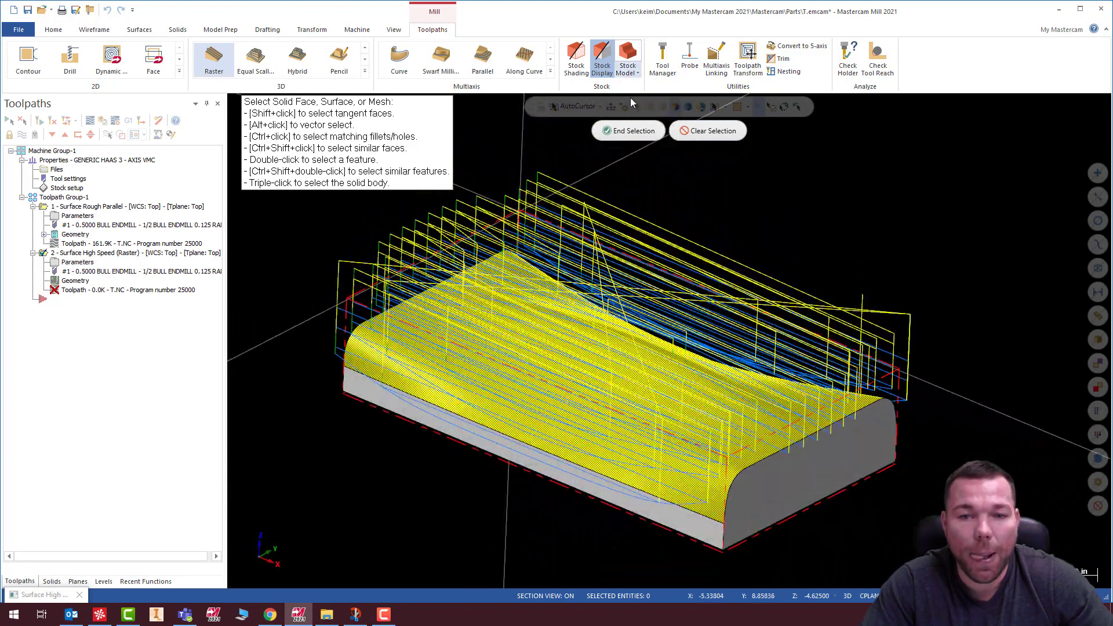
{"action": "left_click", "coordinate": [628, 131]}
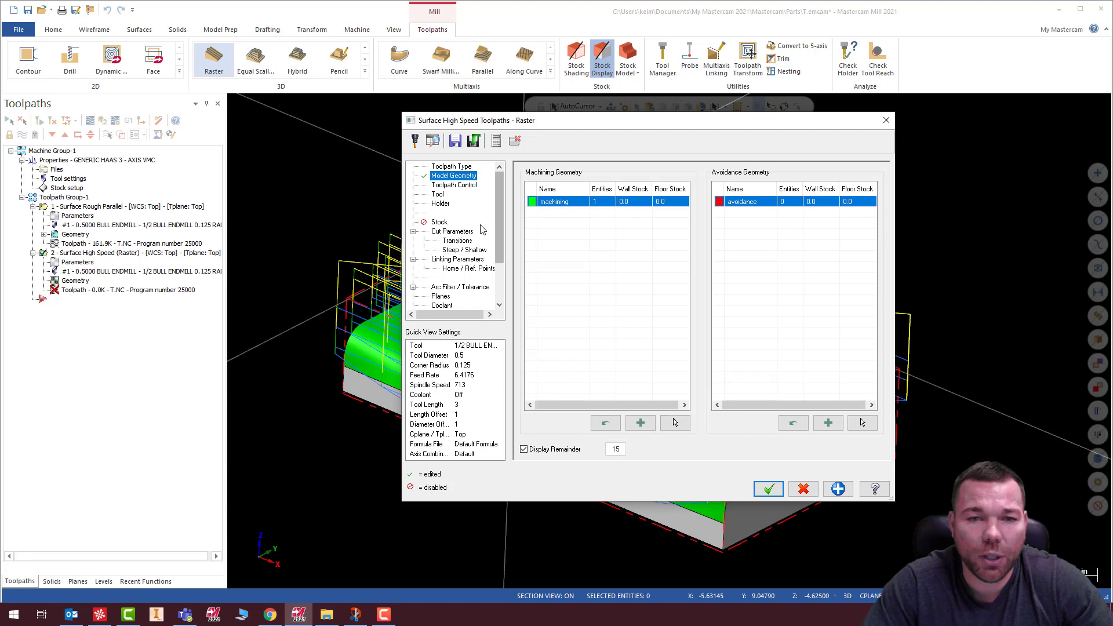
Step: Assign the 1/2 ball endmill from the tool library to the Raster toolpath, keeping tool tip containment compensated to center
{"action": "left_click", "coordinate": [444, 186]}
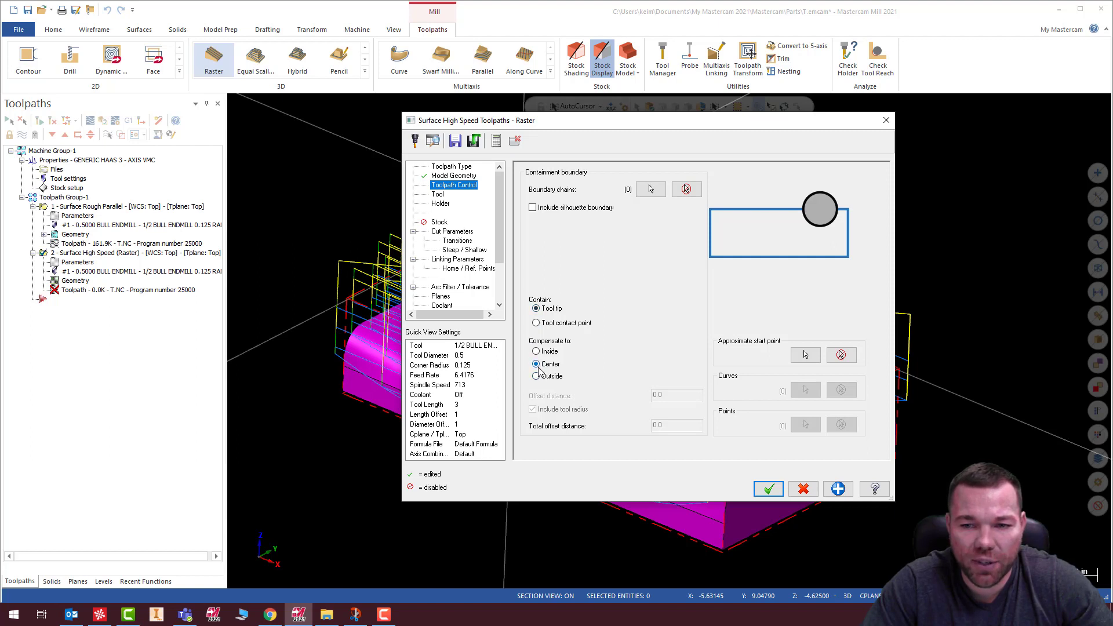
{"action": "left_click", "coordinate": [439, 194]}
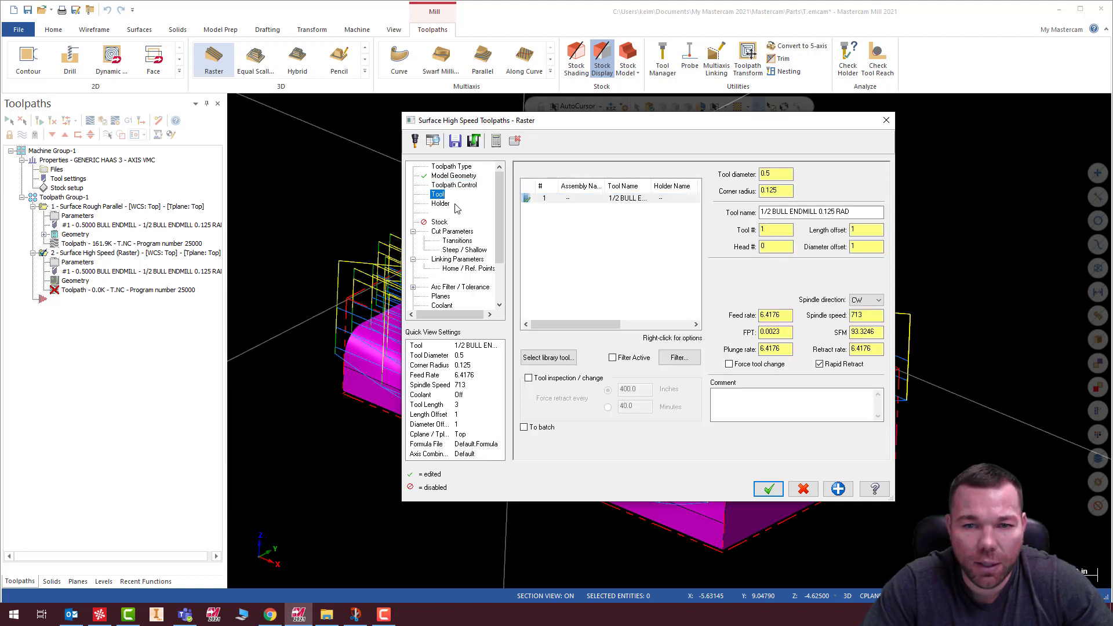
{"action": "left_click", "coordinate": [569, 360]}
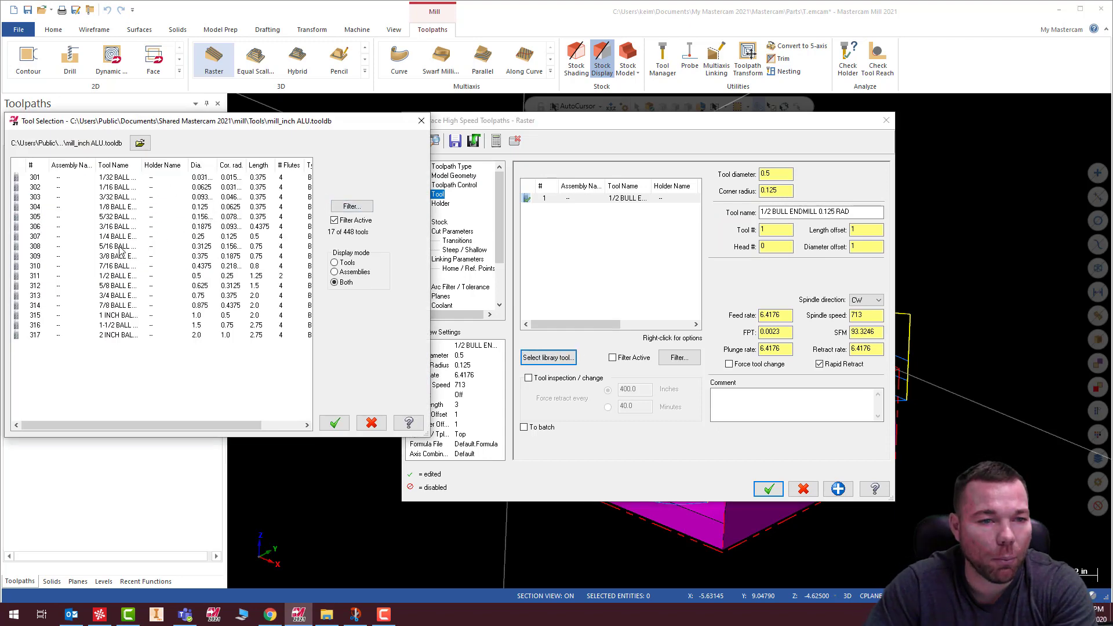
{"action": "double_click", "coordinate": [115, 277]}
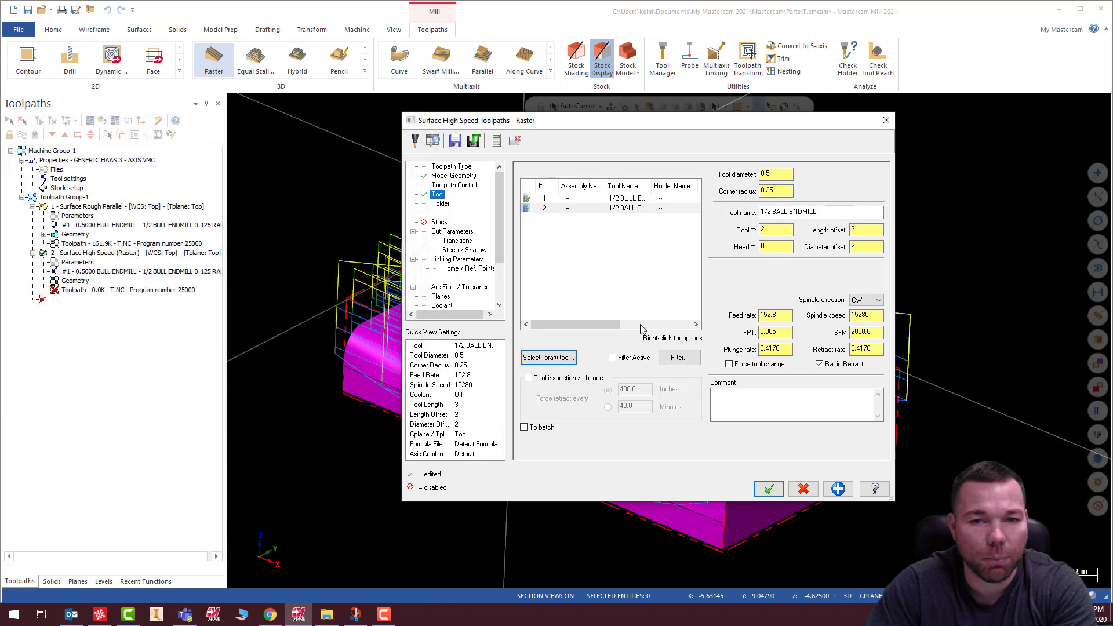
Step: Set the ball endmill's feed rate to 120, spindle speed to 12000 and plunge rate to 50
{"action": "left_click_drag", "start_coordinate": [783, 315], "coordinate": [731, 316]}
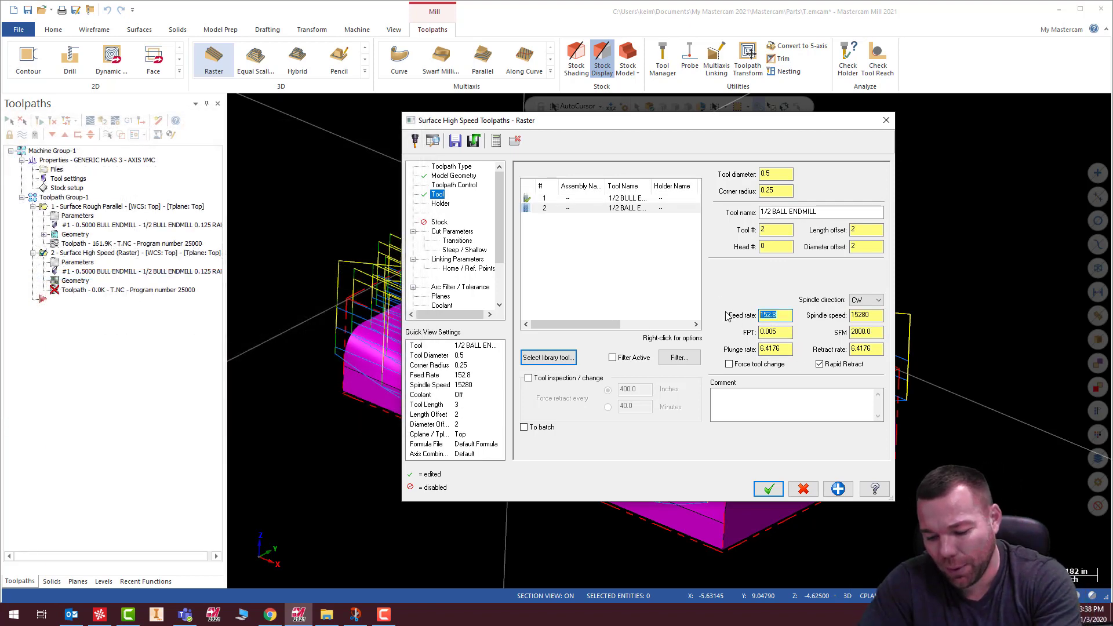
{"action": "type", "text": "120"}
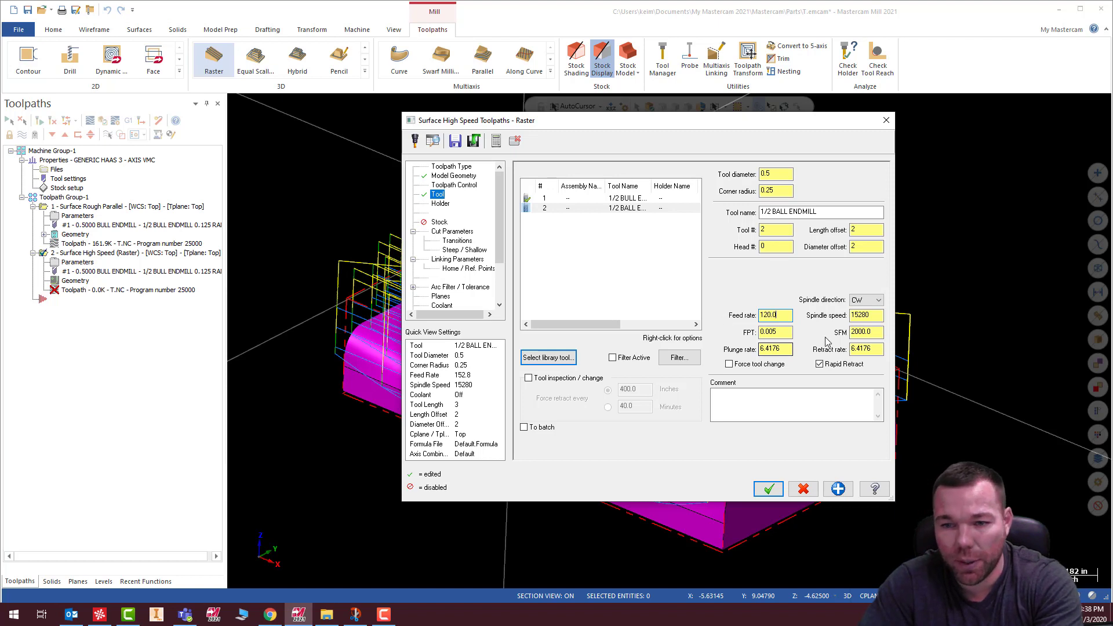
{"action": "key", "text": "Tab"}
{"action": "type", "text": "1200"}
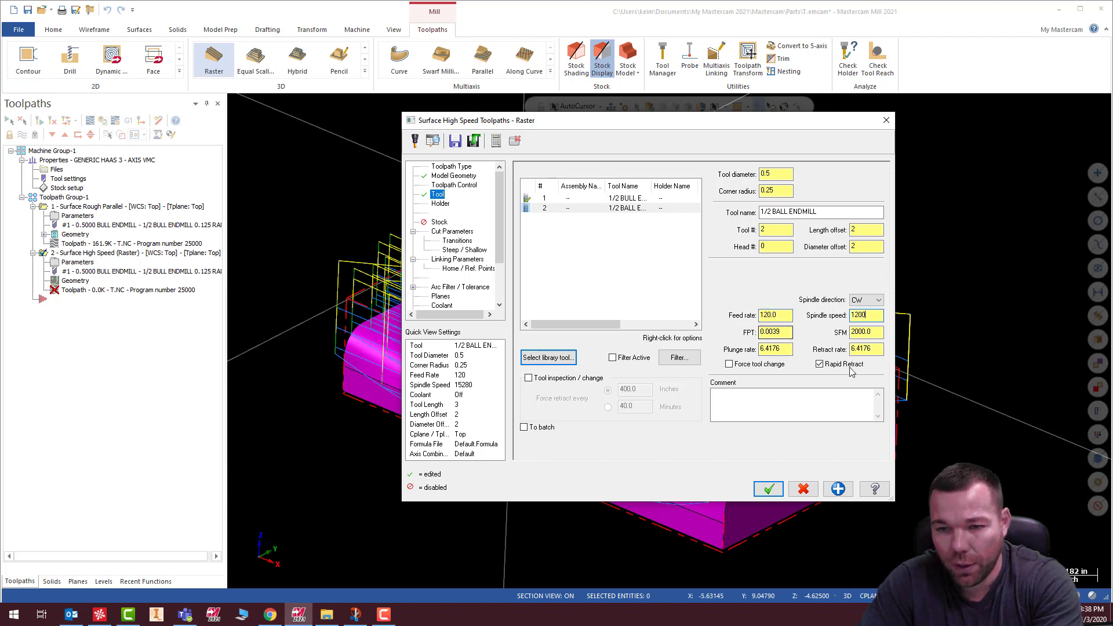
{"action": "type", "text": "0"}
{"action": "key", "text": "Tab"}
{"action": "key", "text": "Tab"}
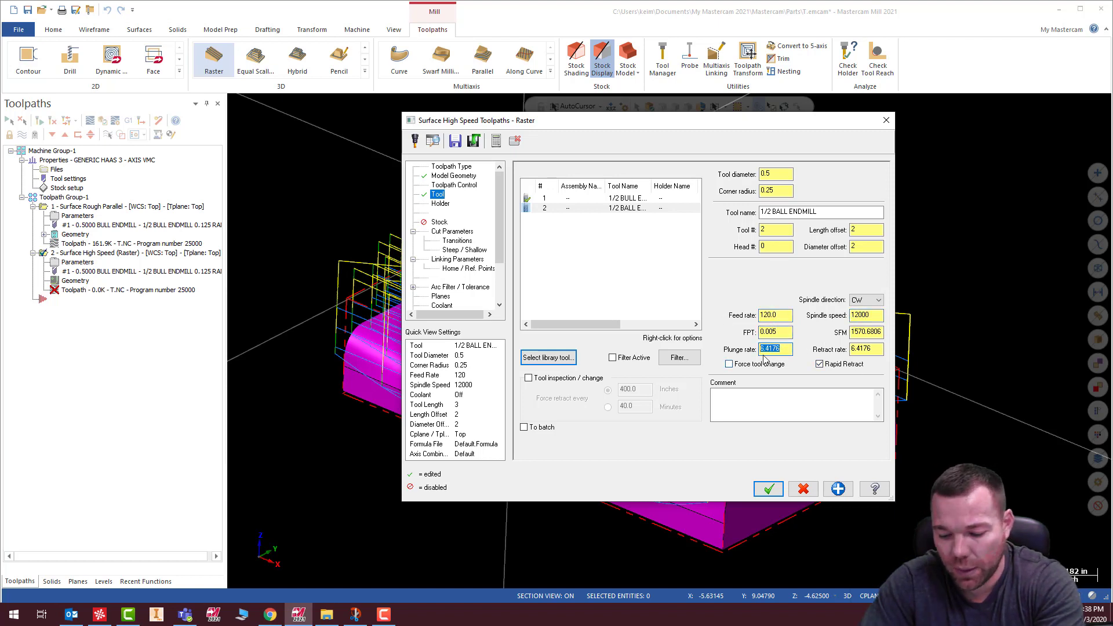
{"action": "type", "text": "50"}
{"action": "left_click", "coordinate": [817, 402]}
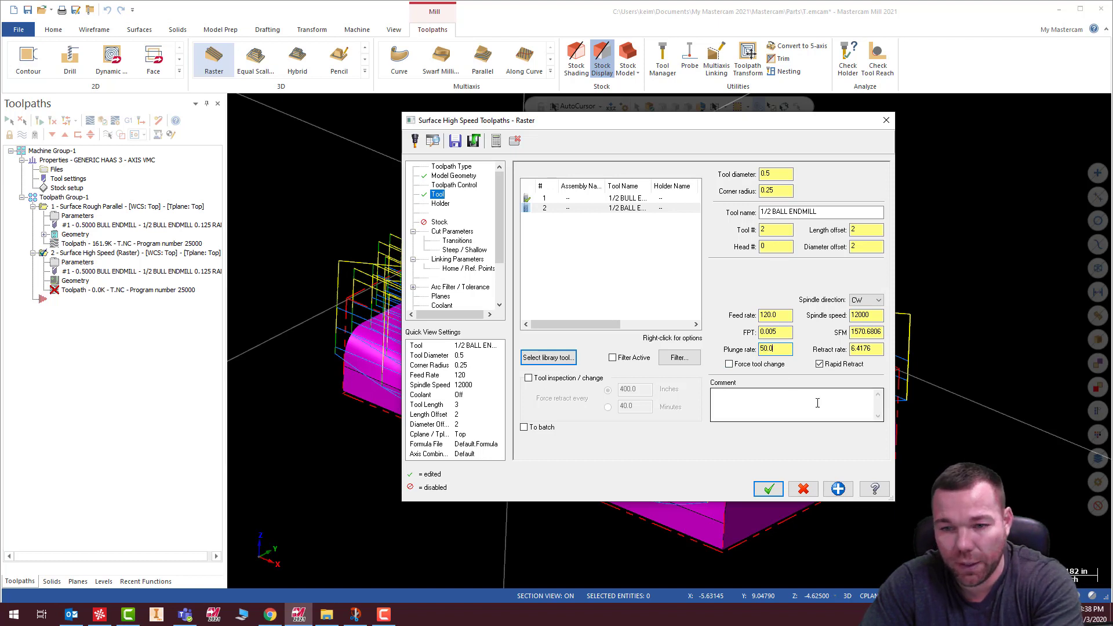
{"action": "left_click", "coordinate": [865, 349]}
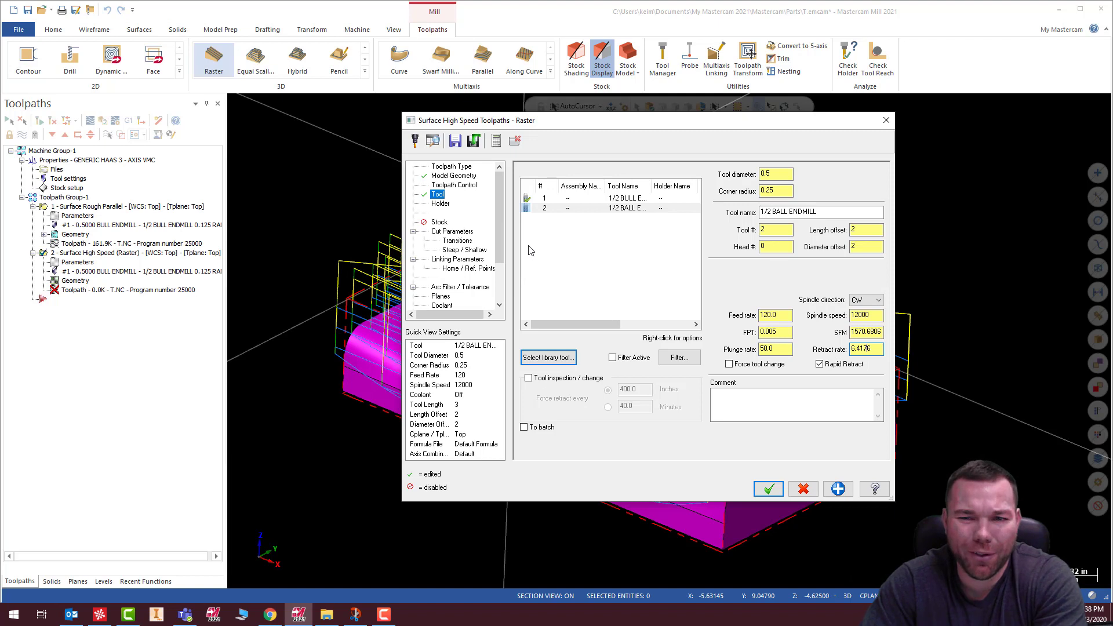
Step: Set the Raster stepover to 0.02 with the Zigzag cut method
{"action": "left_click", "coordinate": [439, 223]}
{"action": "left_click", "coordinate": [440, 232]}
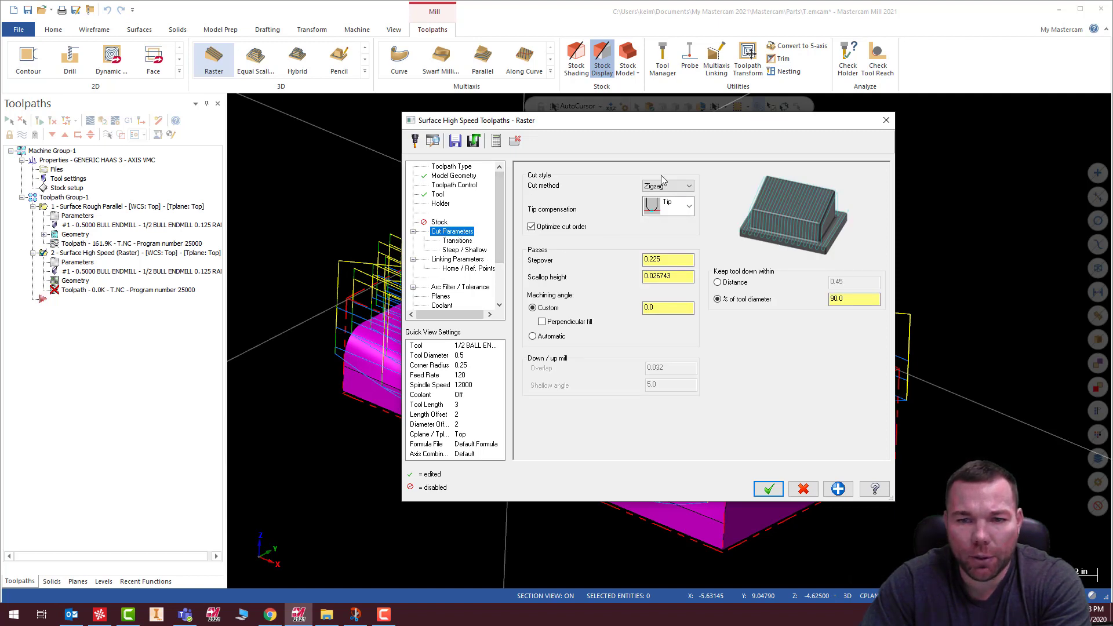
{"action": "double_click", "coordinate": [664, 261]}
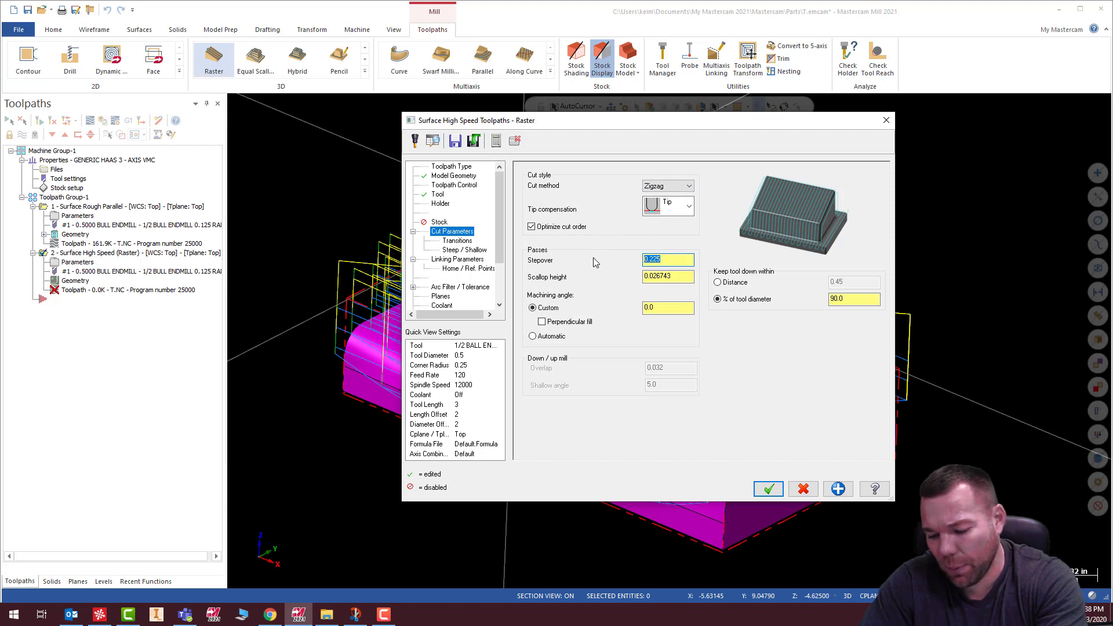
{"action": "type", "text": "0.02"}
{"action": "left_click", "coordinate": [677, 277]}
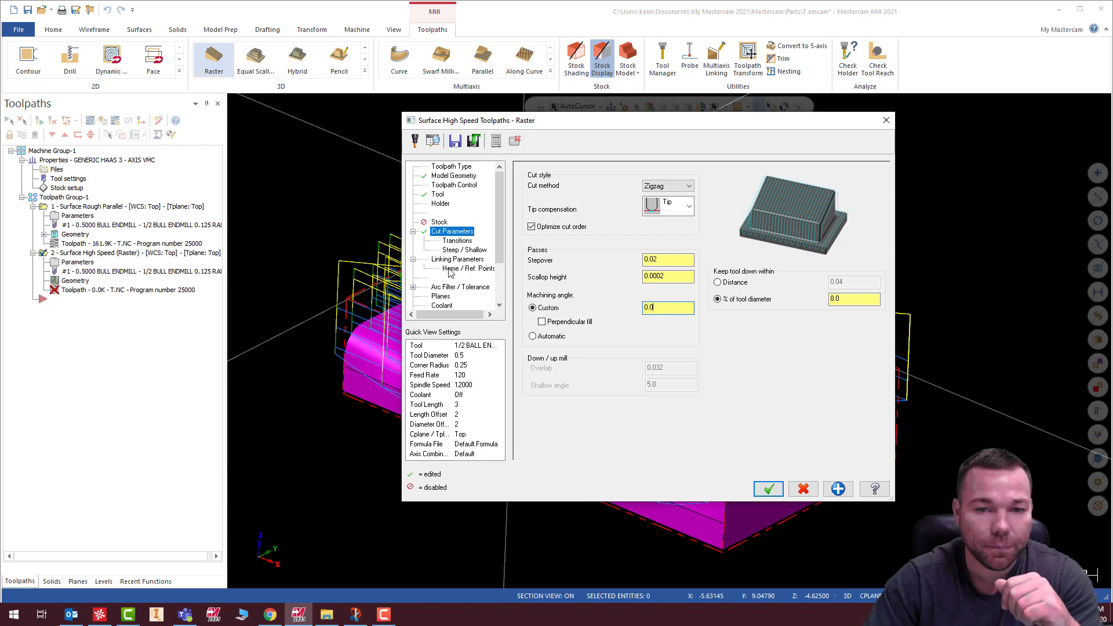
Step: Set the Raster linking clearance plane to 1.0, keeping smooth transitions and Minimize Trimming as the fitting option
{"action": "left_click", "coordinate": [460, 241]}
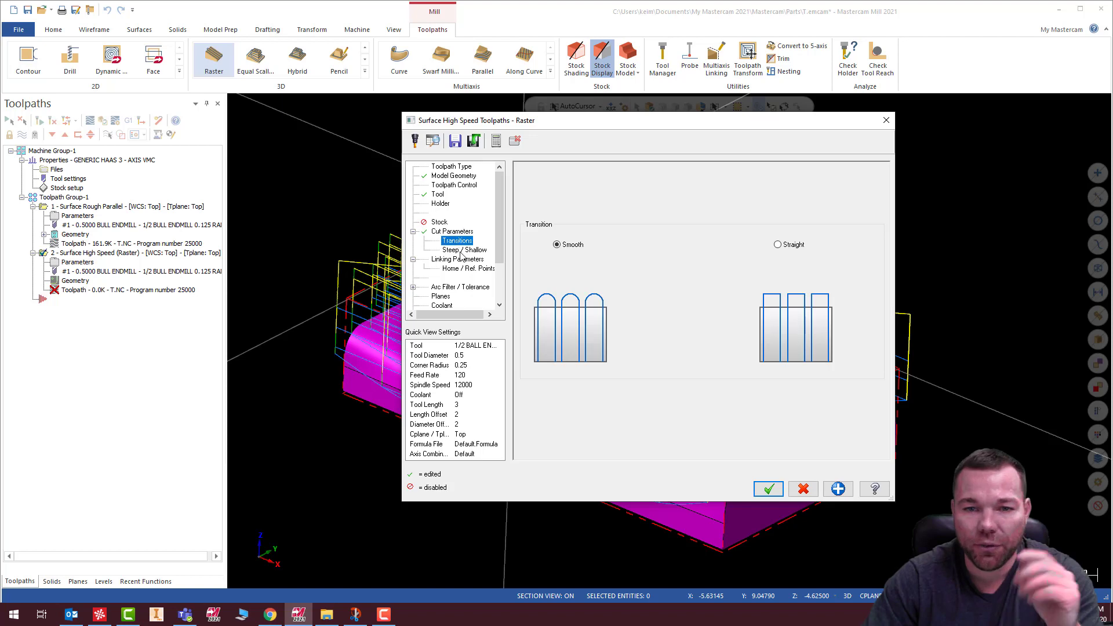
{"action": "left_click", "coordinate": [462, 251]}
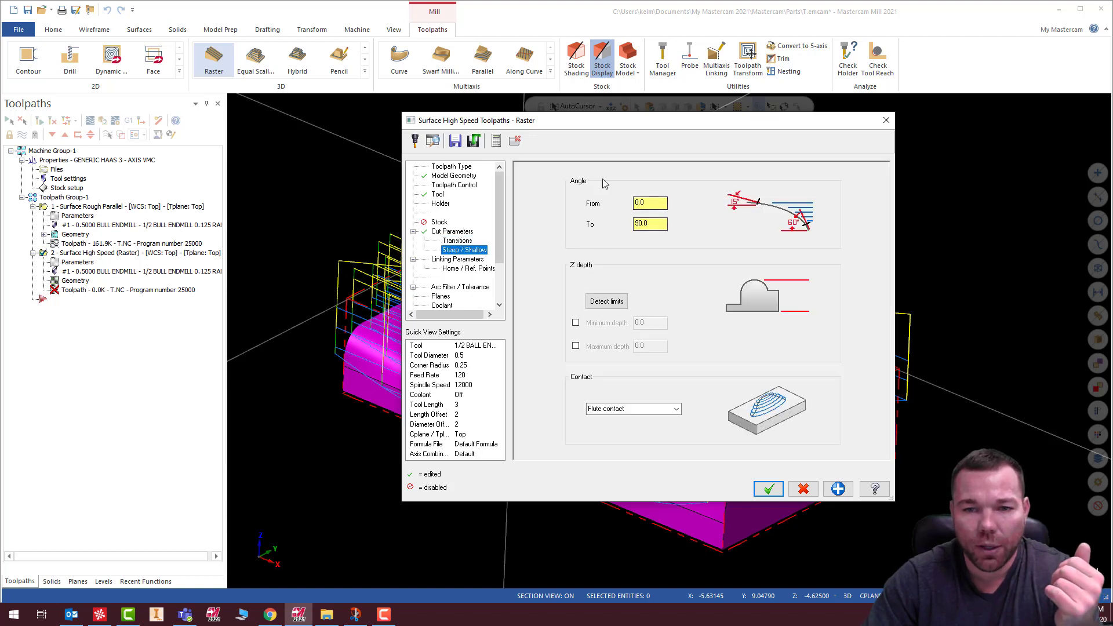
{"action": "left_click", "coordinate": [466, 259]}
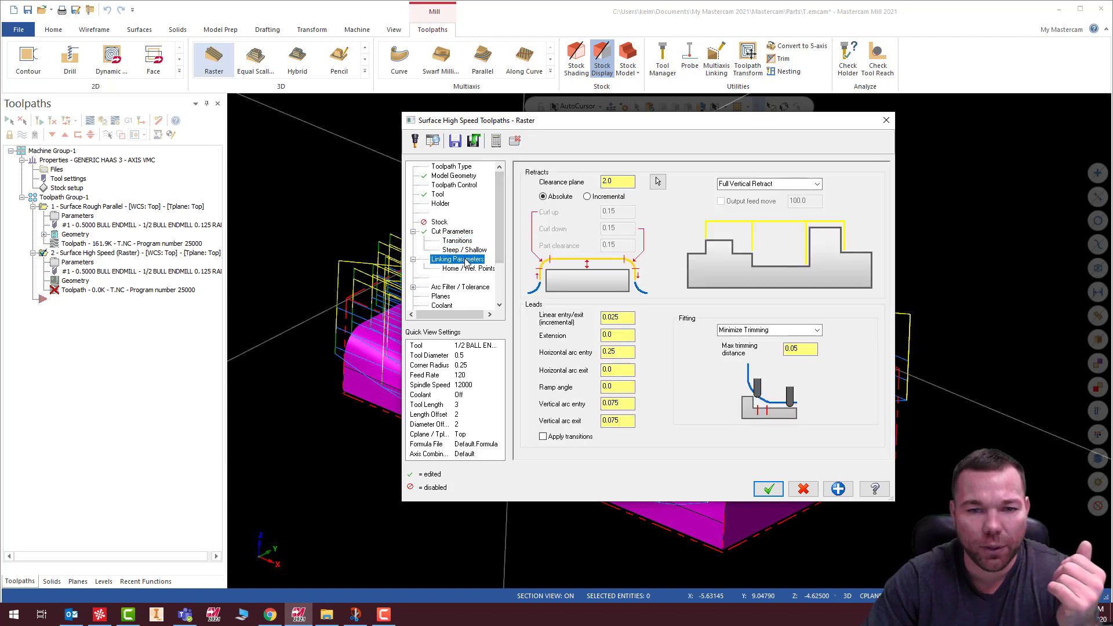
{"action": "double_click", "coordinate": [615, 181]}
{"action": "type", "text": "1.0"}
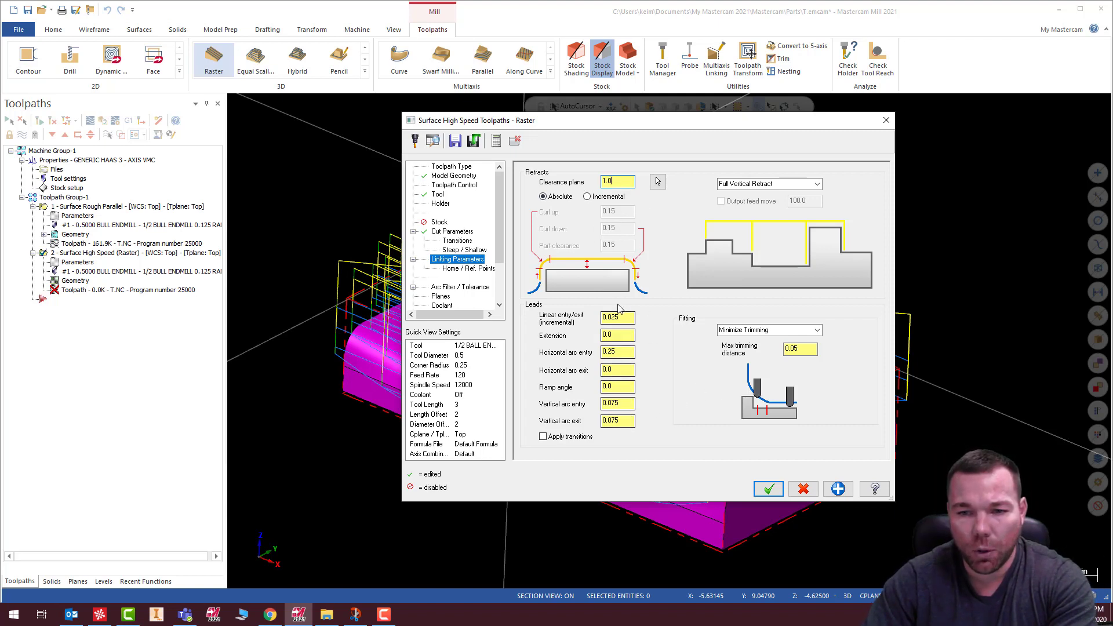
{"action": "left_click", "coordinate": [803, 331]}
{"action": "double_click", "coordinate": [802, 332]}
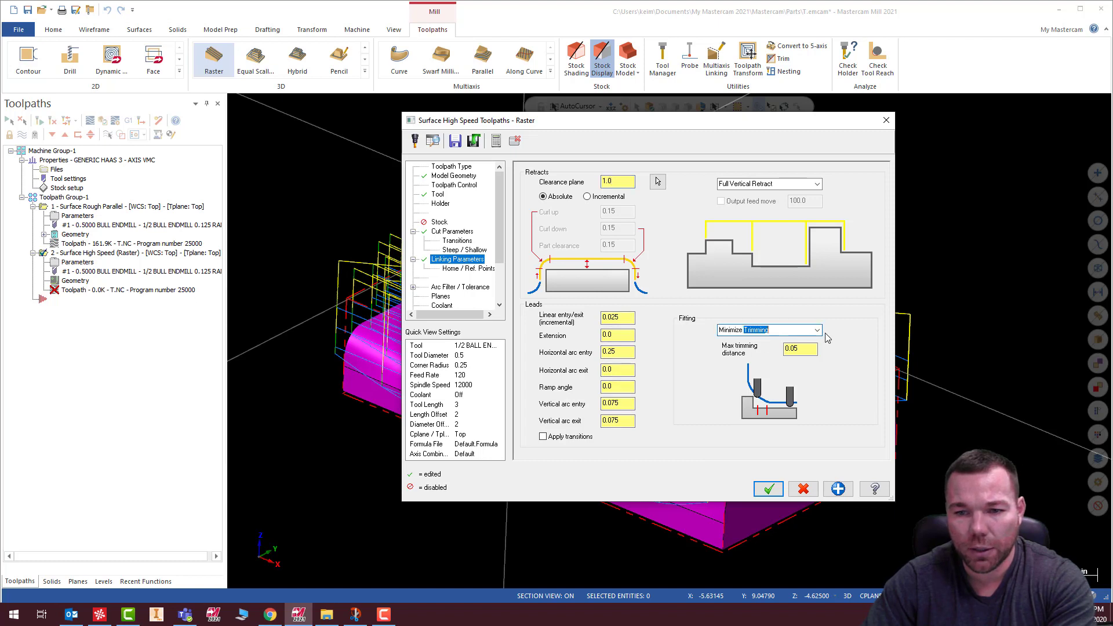
{"action": "left_click", "coordinate": [817, 331]}
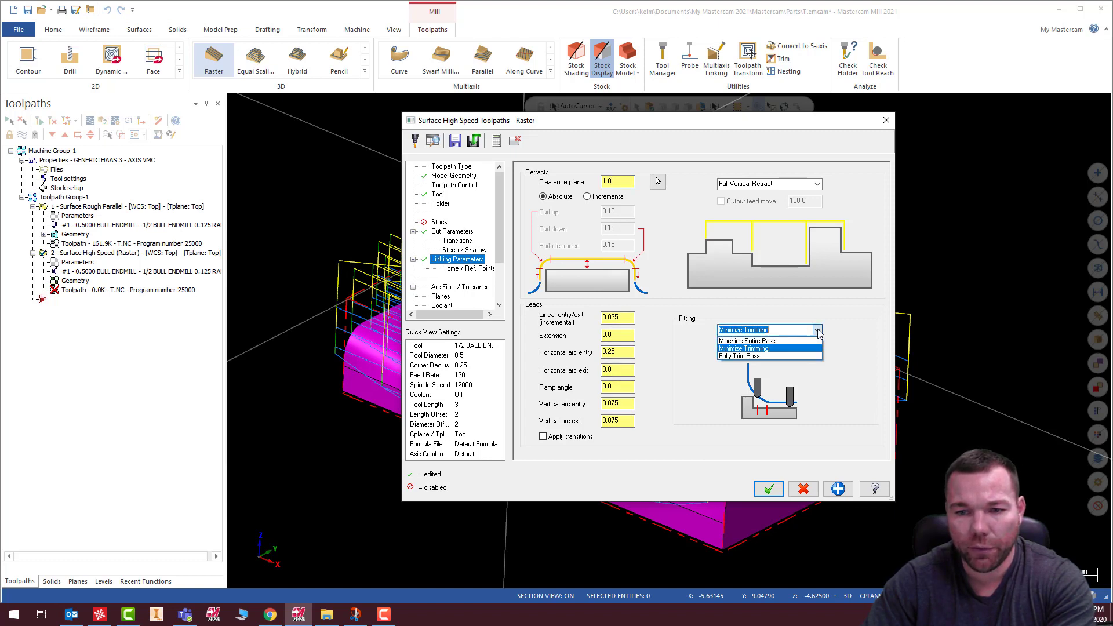
{"action": "left_click", "coordinate": [817, 330]}
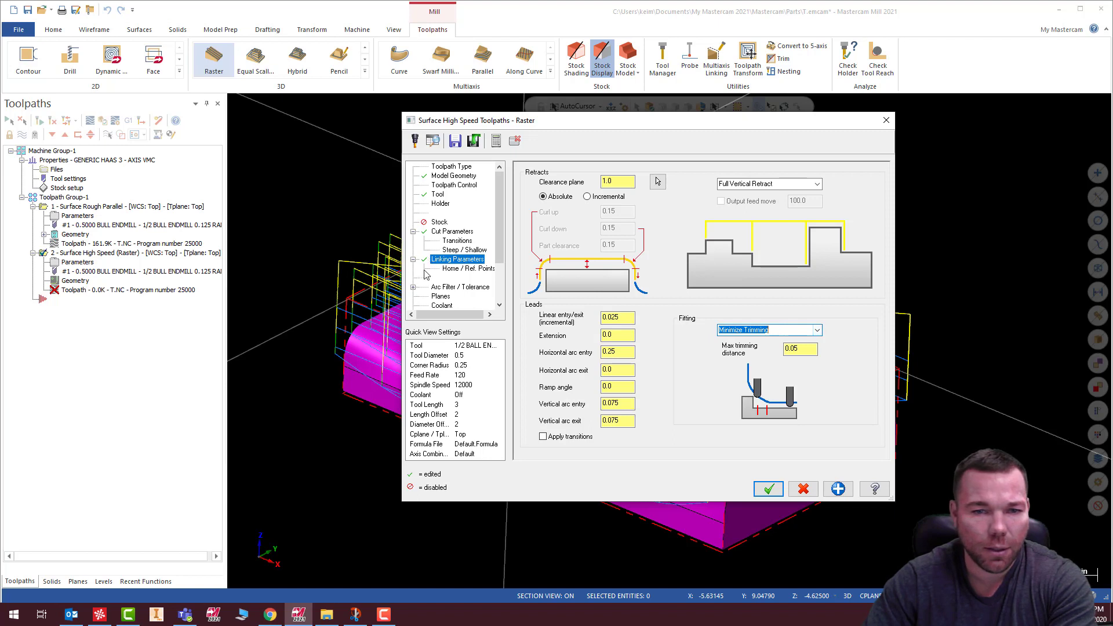
Step: Enable line/arc filtering with arcs in the XY, XZ and YZ planes, and turn on smoothing for the Raster toolpath
{"action": "left_click", "coordinate": [467, 269]}
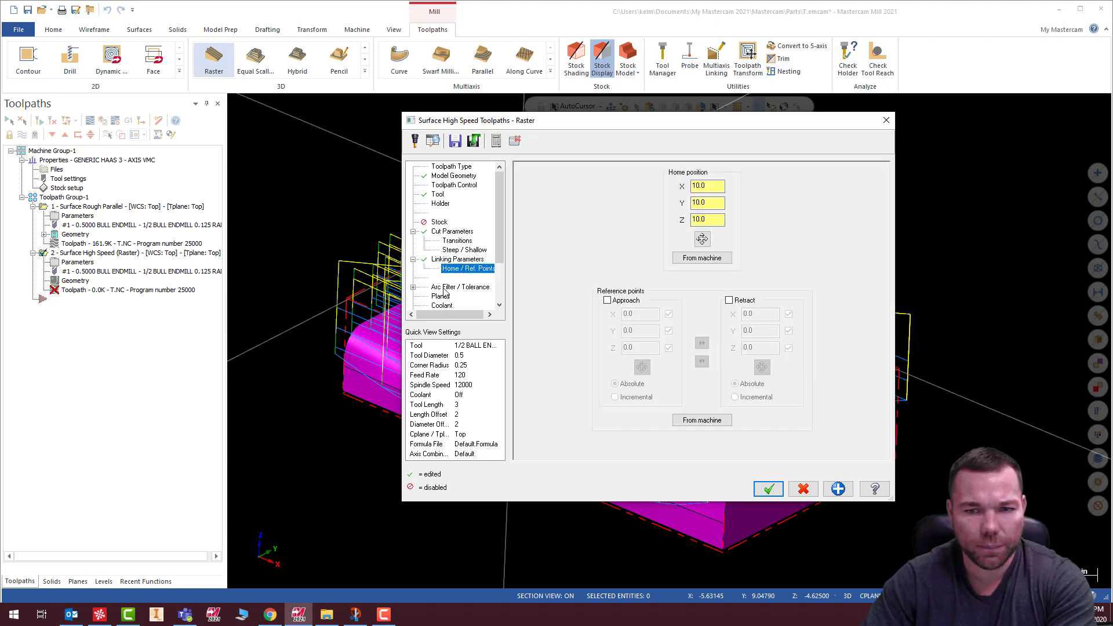
{"action": "left_click", "coordinate": [444, 288]}
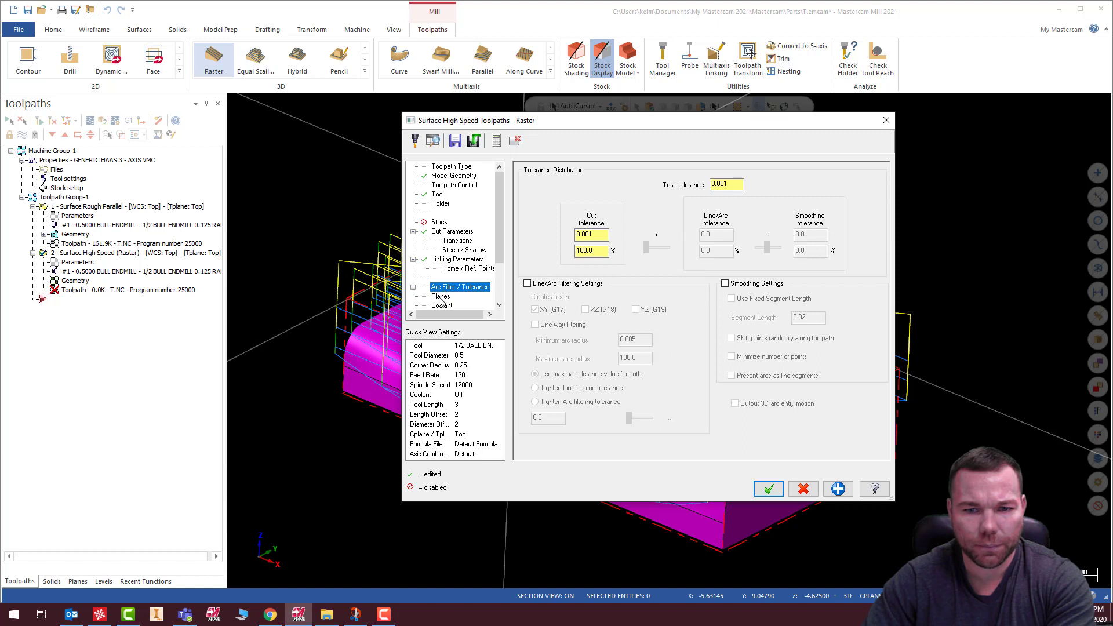
{"action": "left_click", "coordinate": [528, 284]}
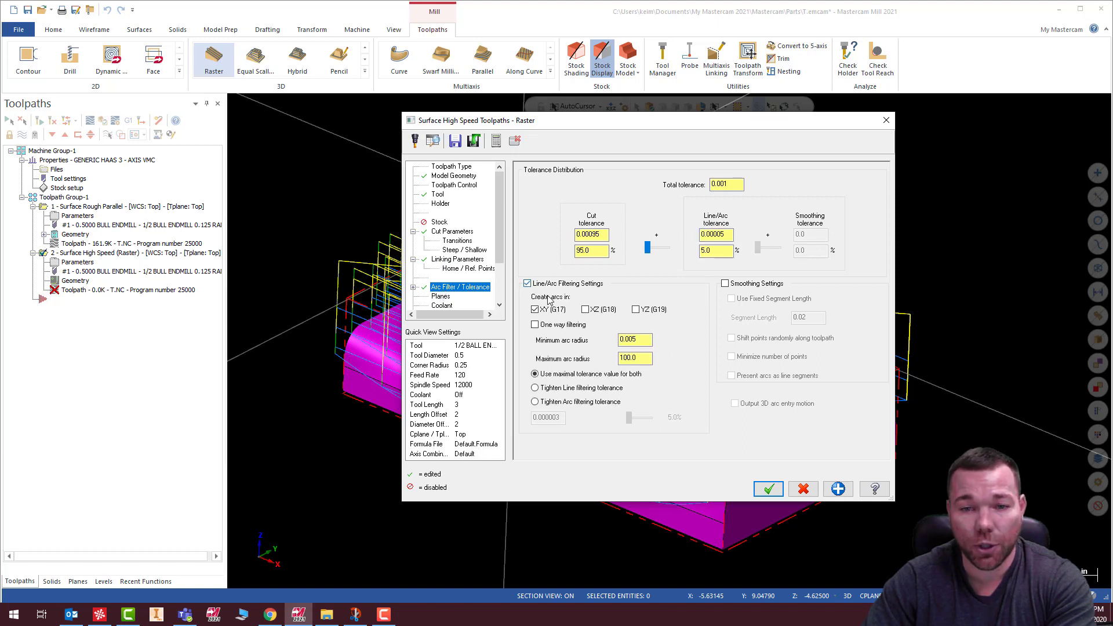
{"action": "left_click", "coordinate": [585, 309]}
{"action": "left_click", "coordinate": [636, 310]}
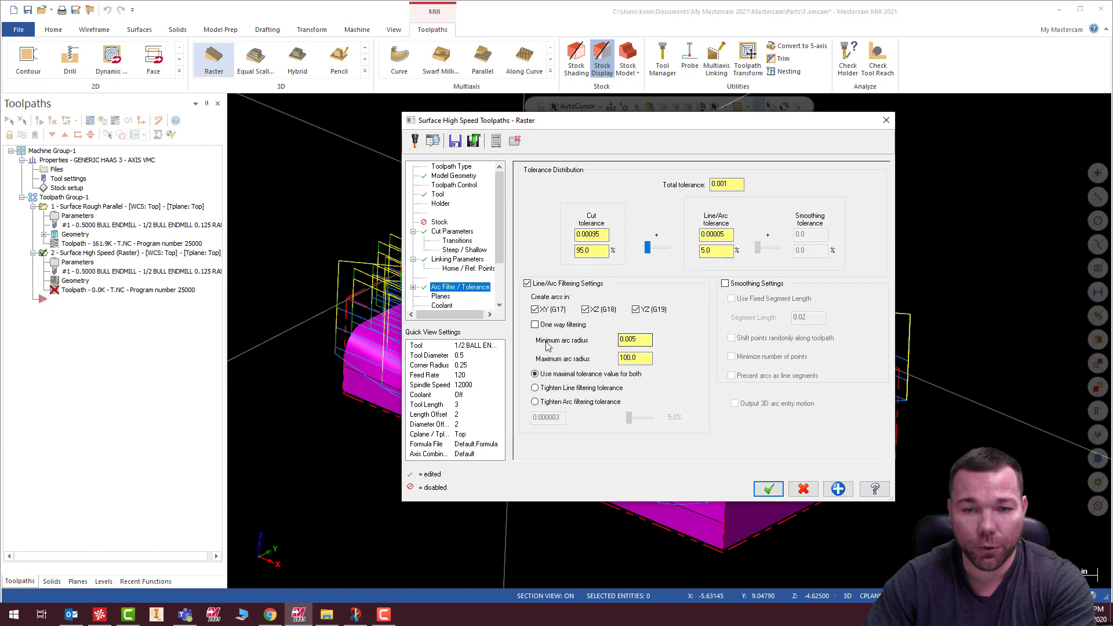
{"action": "left_click", "coordinate": [726, 284]}
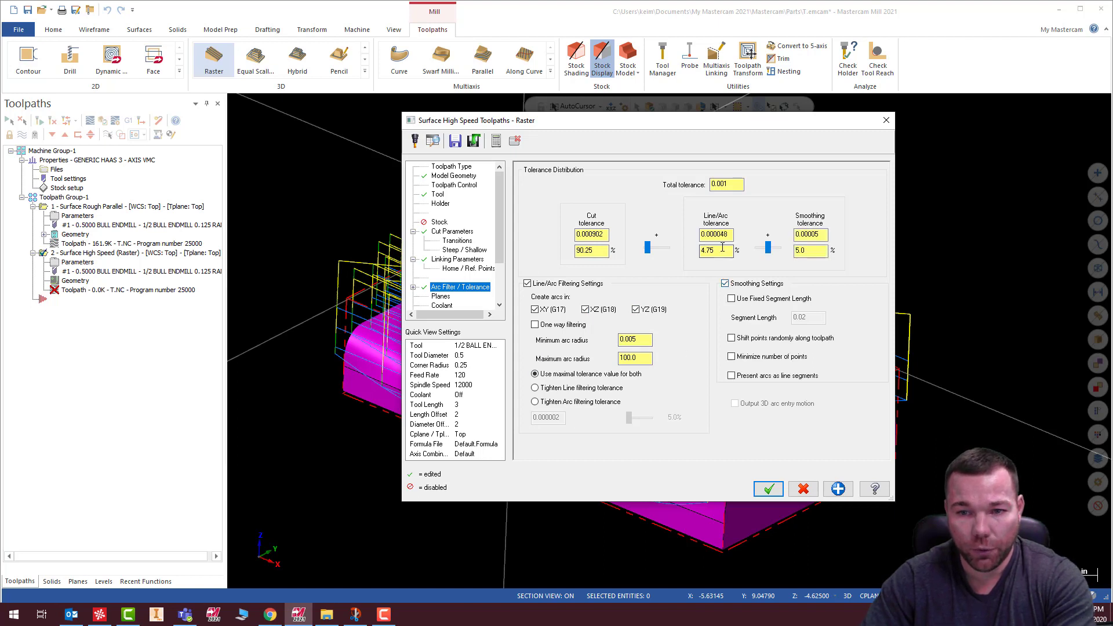
Step: Distribute the tolerance as 30% cut, 30% line/arc and 40% smoothing, and generate the Raster toolpath
{"action": "double_click", "coordinate": [602, 251]}
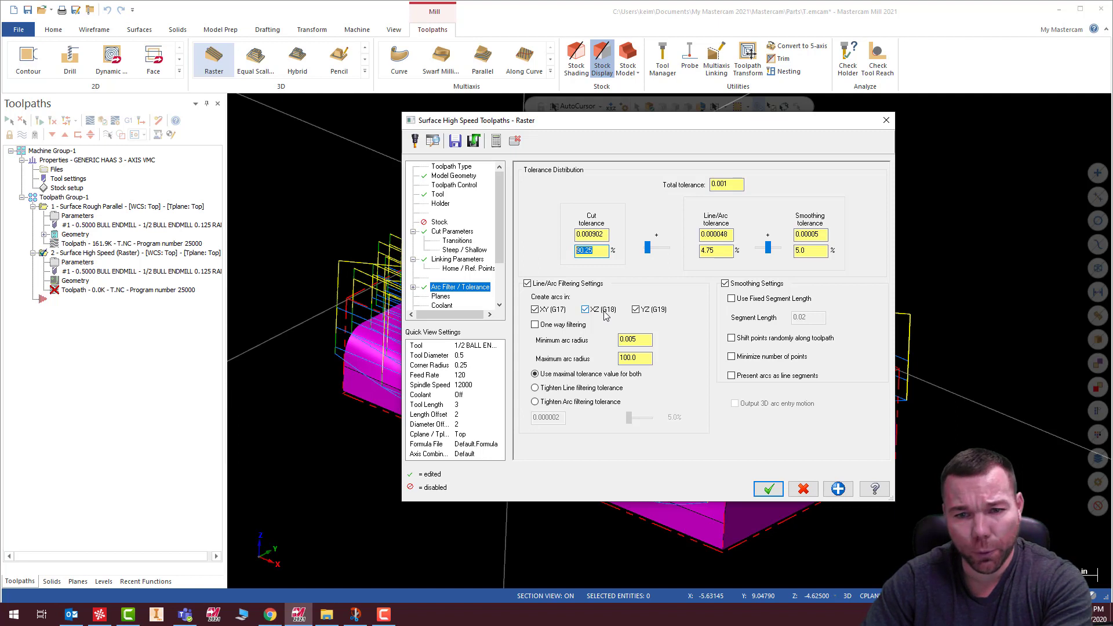
{"action": "type", "text": "30"}
{"action": "left_click", "coordinate": [718, 253]}
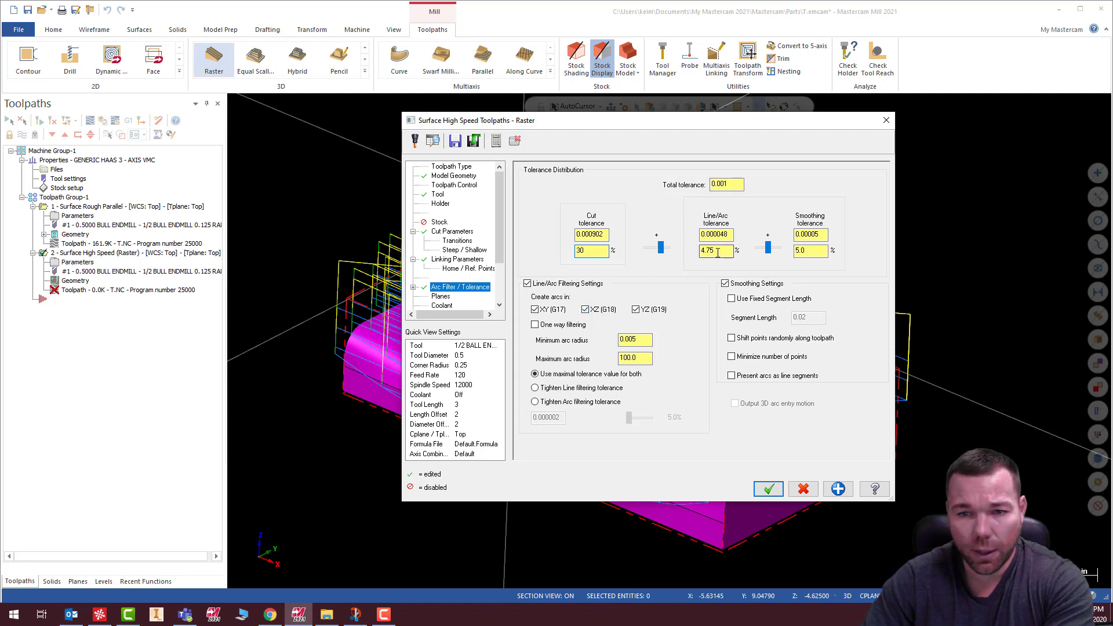
{"action": "double_click", "coordinate": [731, 250]}
{"action": "type", "text": "30"}
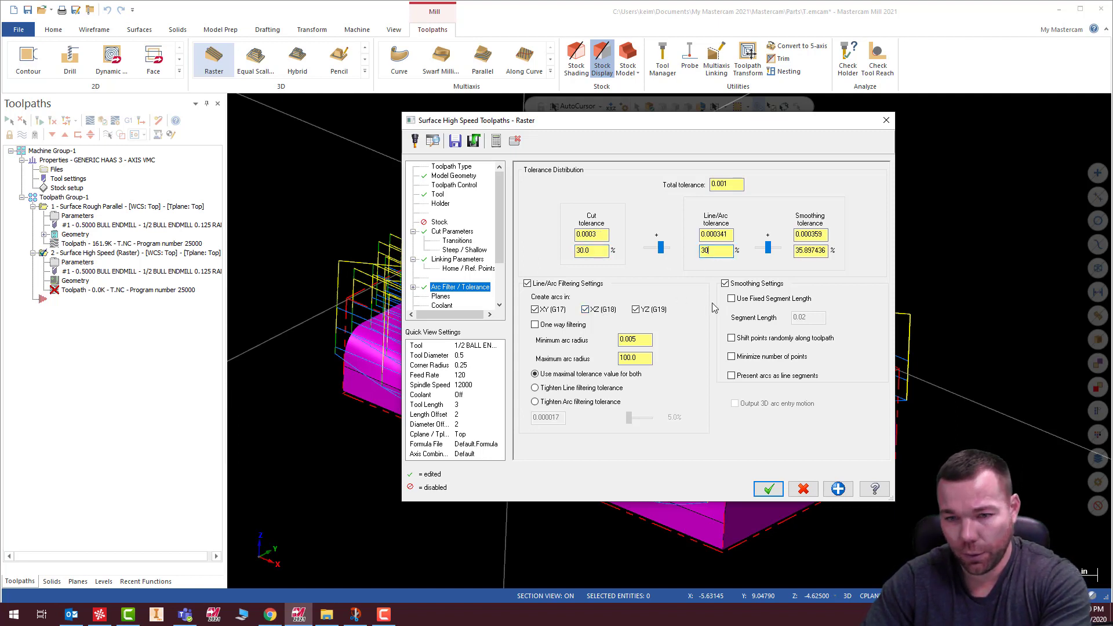
{"action": "left_click", "coordinate": [810, 255]}
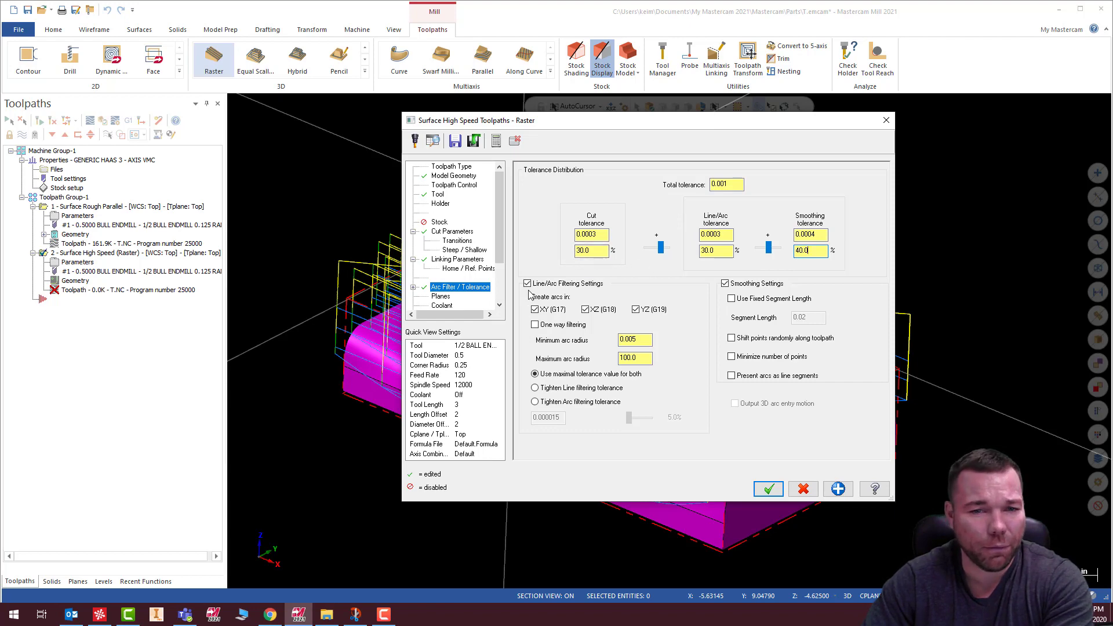
{"action": "scroll", "coordinate": [457, 306], "scroll_direction": "down", "scroll_amount": 2}
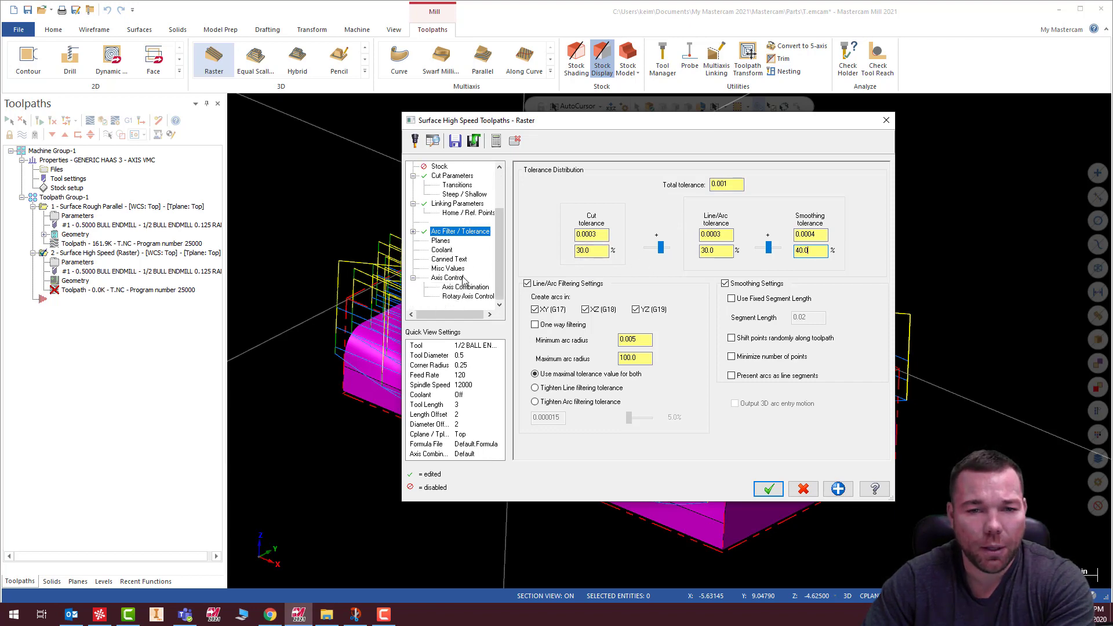
{"action": "left_click", "coordinate": [769, 488]}
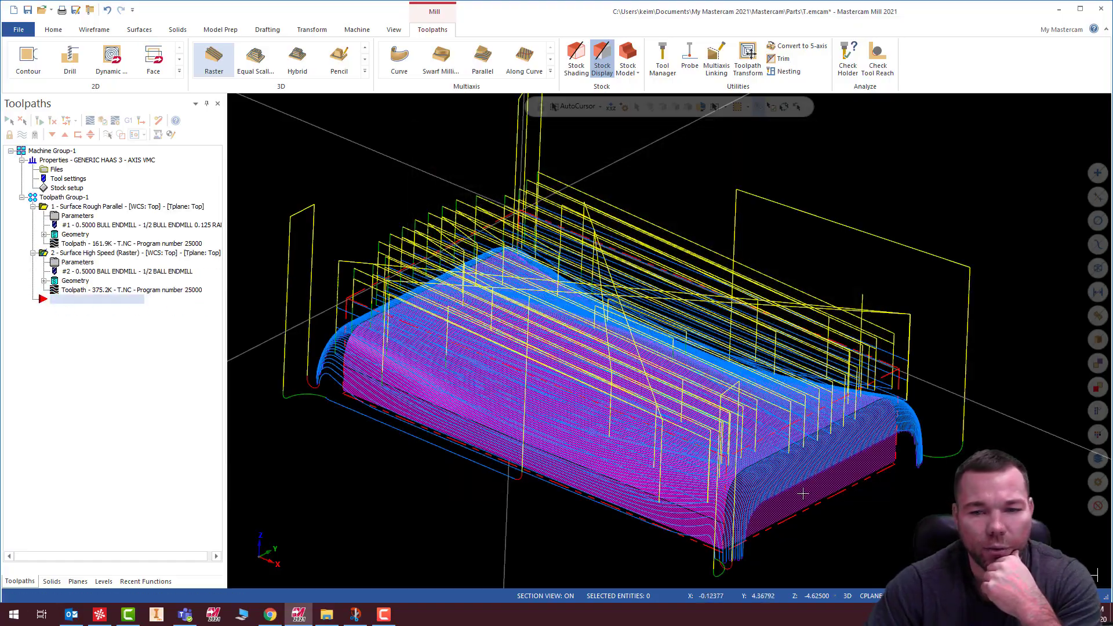
Step: Select all operations and run the Verify simulation of the roughing and Raster toolpaths in Mastercam Simulator
{"action": "middle_click_drag", "start_coordinate": [845, 444], "coordinate": [953, 387]}
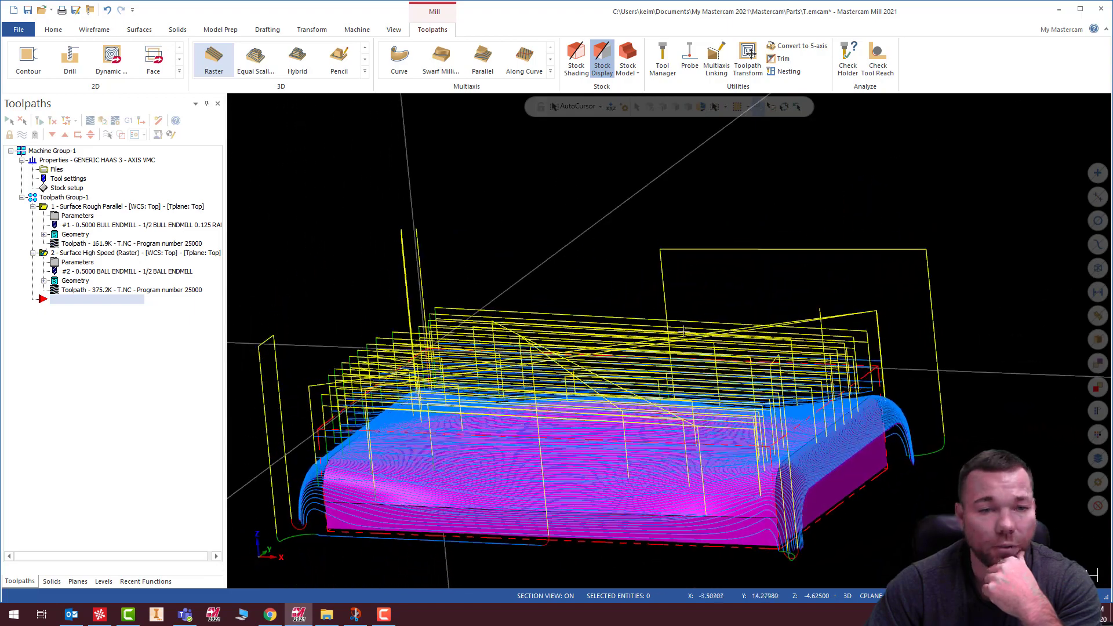
{"action": "left_click", "coordinate": [9, 120]}
{"action": "left_click", "coordinate": [102, 120]}
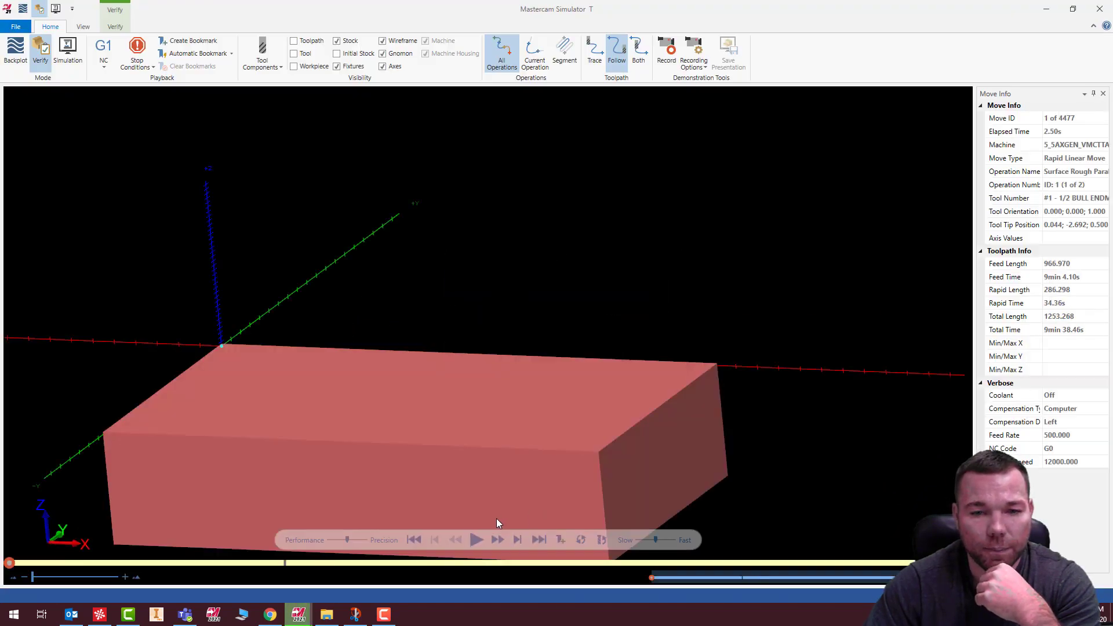
{"action": "left_click", "coordinate": [477, 539]}
{"action": "scroll", "coordinate": [478, 297], "scroll_direction": "down", "scroll_amount": 3}
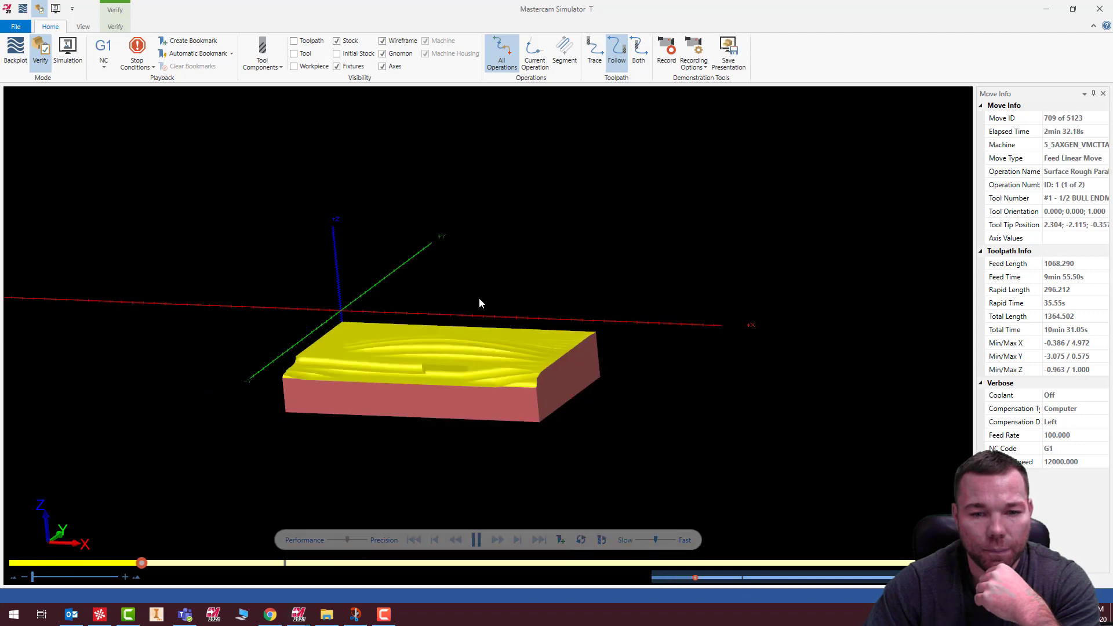
{"action": "scroll", "coordinate": [467, 391], "scroll_direction": "up", "scroll_amount": 2}
{"action": "left_click_drag", "start_coordinate": [531, 415], "coordinate": [567, 430]}
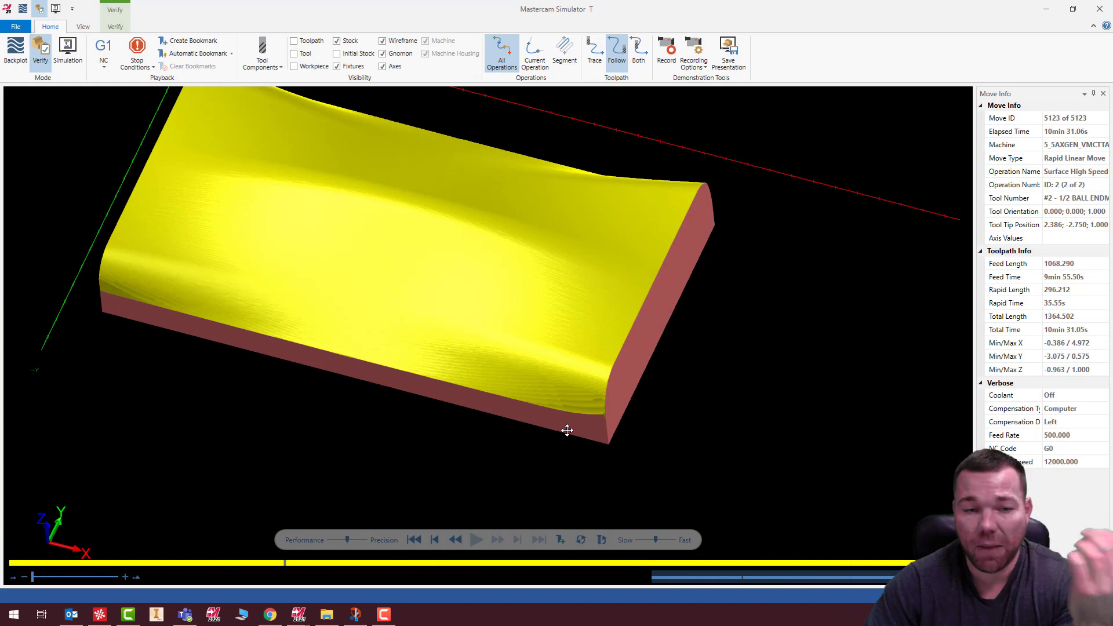
Step: Examine the surface finish and rounded edges of the simulated part up close, especially at the front corner
{"action": "left_click_drag", "start_coordinate": [583, 319], "coordinate": [621, 293]}
{"action": "scroll", "coordinate": [506, 357], "scroll_direction": "up", "scroll_amount": 3}
{"action": "scroll", "coordinate": [507, 363], "scroll_direction": "down", "scroll_amount": 5}
{"action": "left_click_drag", "start_coordinate": [526, 372], "coordinate": [494, 366]}
{"action": "scroll", "coordinate": [601, 401], "scroll_direction": "up", "scroll_amount": 5}
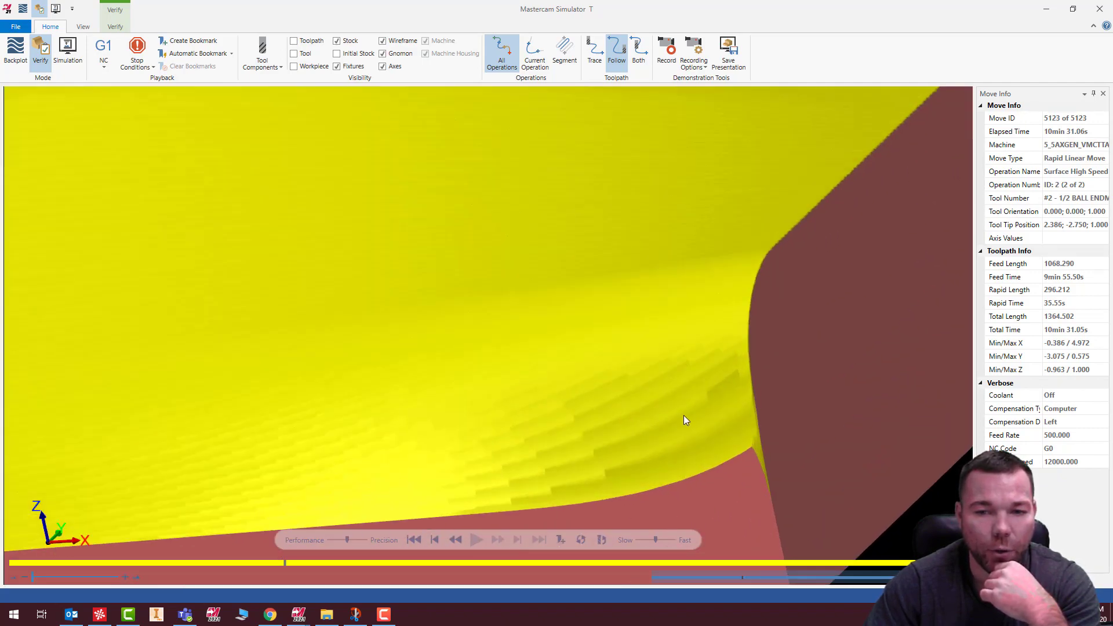
{"action": "left_click_drag", "start_coordinate": [697, 424], "coordinate": [671, 429]}
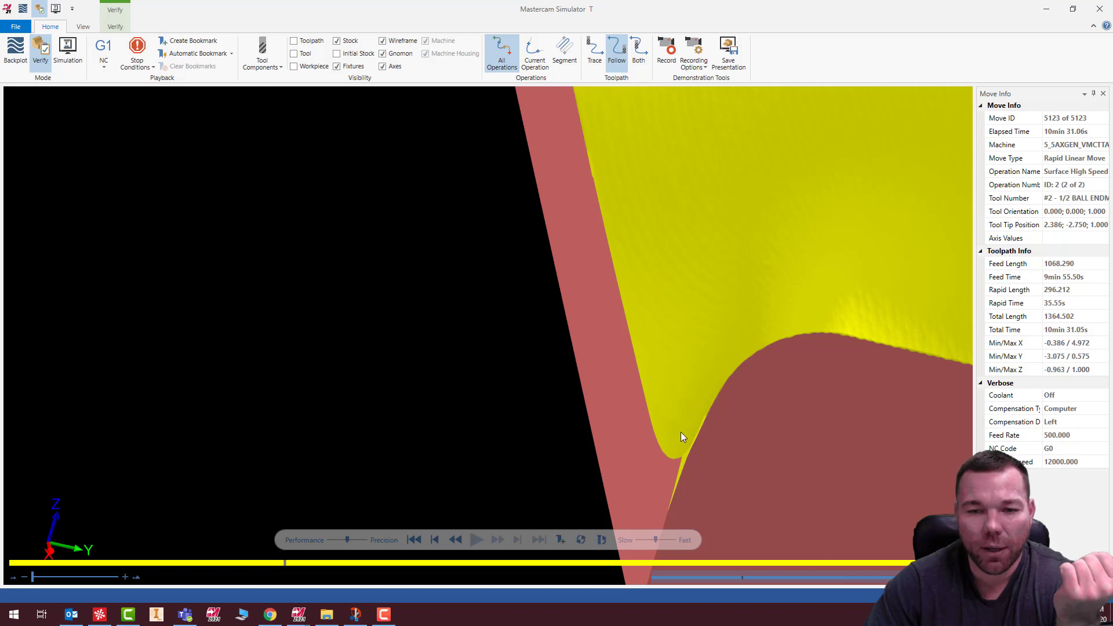
{"action": "scroll", "coordinate": [681, 436], "scroll_direction": "up", "scroll_amount": 2}
{"action": "middle_click_drag", "start_coordinate": [690, 442], "coordinate": [677, 396]}
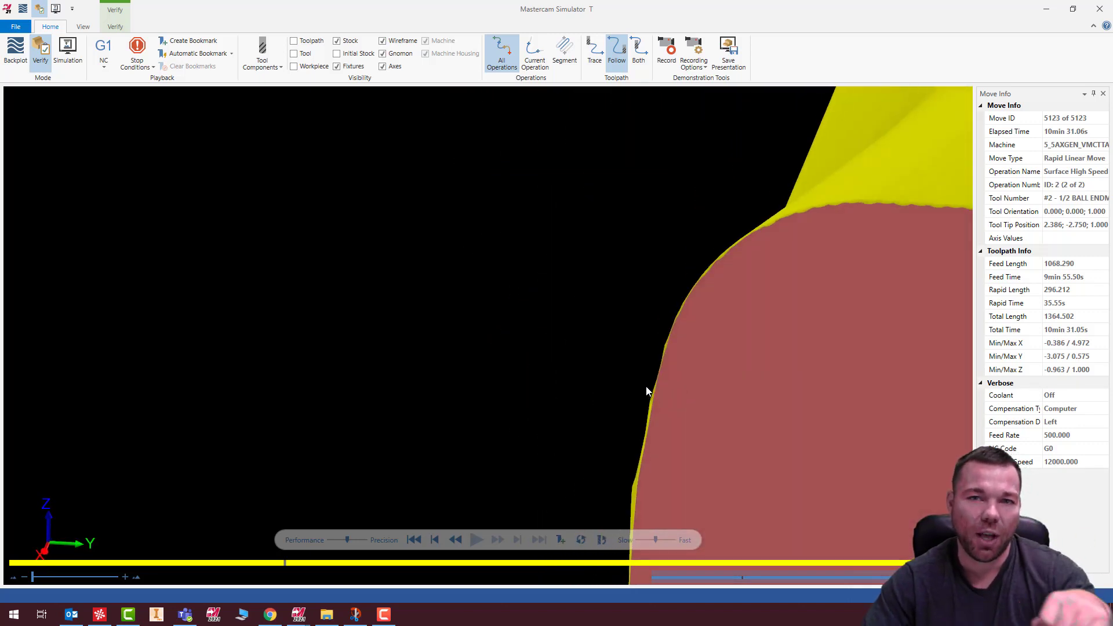
{"action": "scroll", "coordinate": [556, 370], "scroll_direction": "down", "scroll_amount": 5}
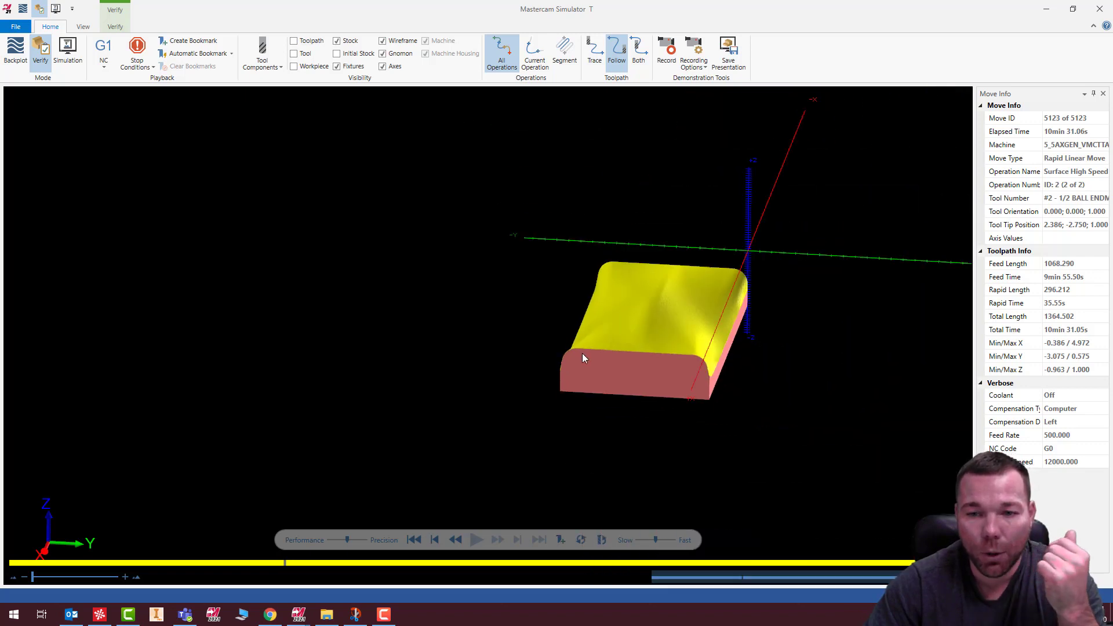
{"action": "middle_click_drag", "start_coordinate": [583, 354], "coordinate": [486, 285]}
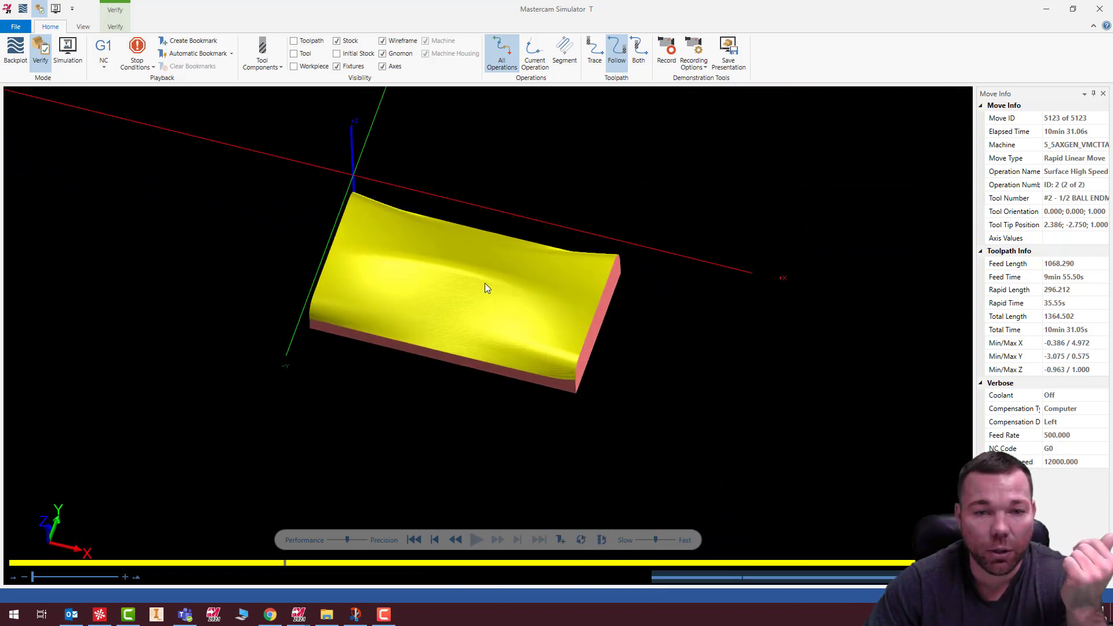
Step: Check the total machining time in the toolpath information, view the whole simulated part, and close the simulator
{"action": "scroll", "coordinate": [486, 288], "scroll_direction": "up", "scroll_amount": 3}
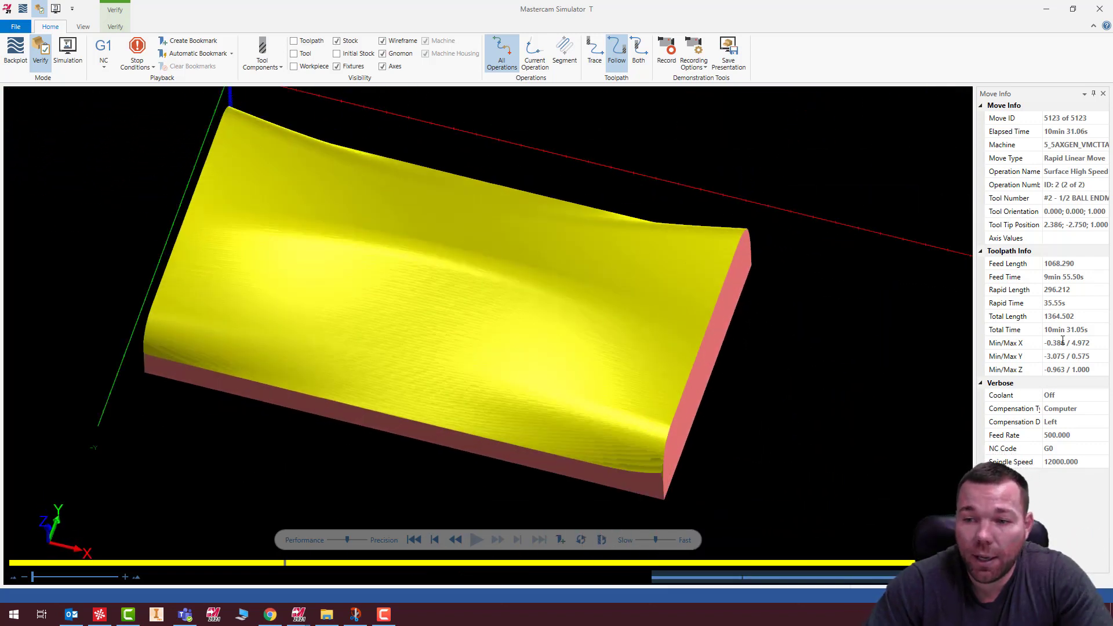
{"action": "left_click", "coordinate": [1093, 329]}
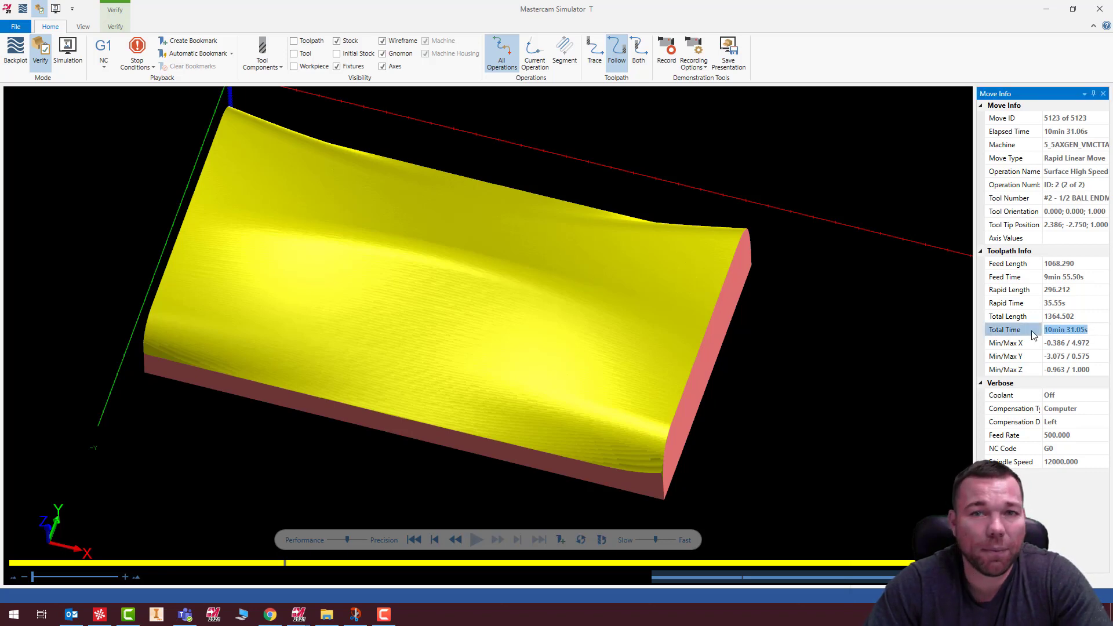
{"action": "mouse_move", "coordinate": [796, 377]}
{"action": "middle_mouse_down"}
{"action": "mouse_move", "coordinate": [785, 350]}
{"action": "mouse_move", "coordinate": [784, 364]}
{"action": "middle_mouse_up"}
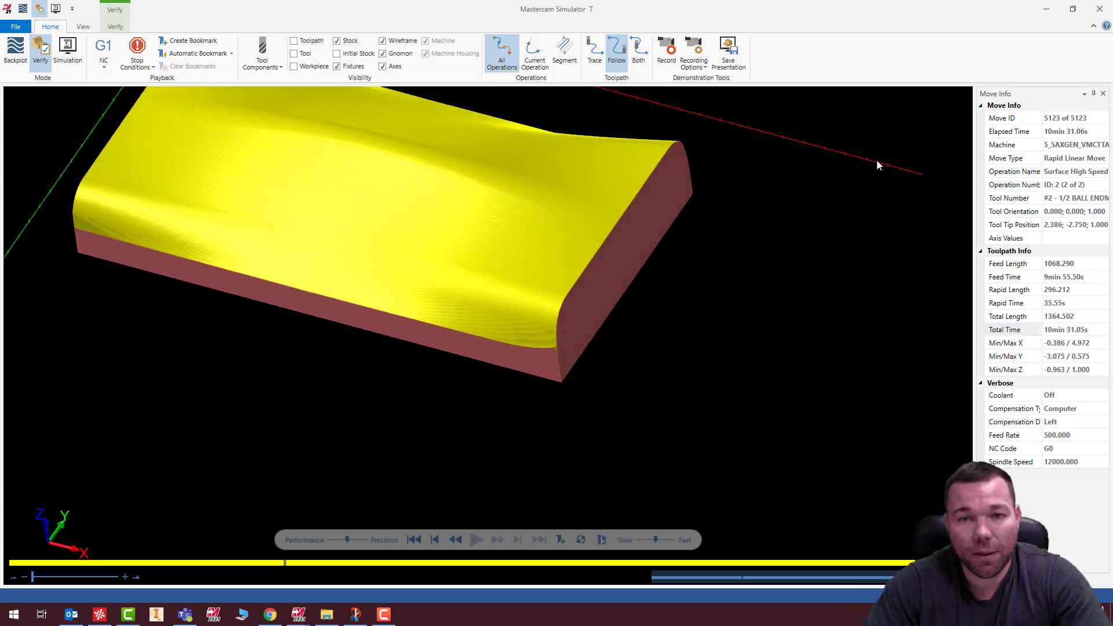
{"action": "scroll", "coordinate": [840, 308], "scroll_direction": "down", "scroll_amount": 5}
{"action": "scroll", "coordinate": [832, 284], "scroll_direction": "up", "scroll_amount": 3}
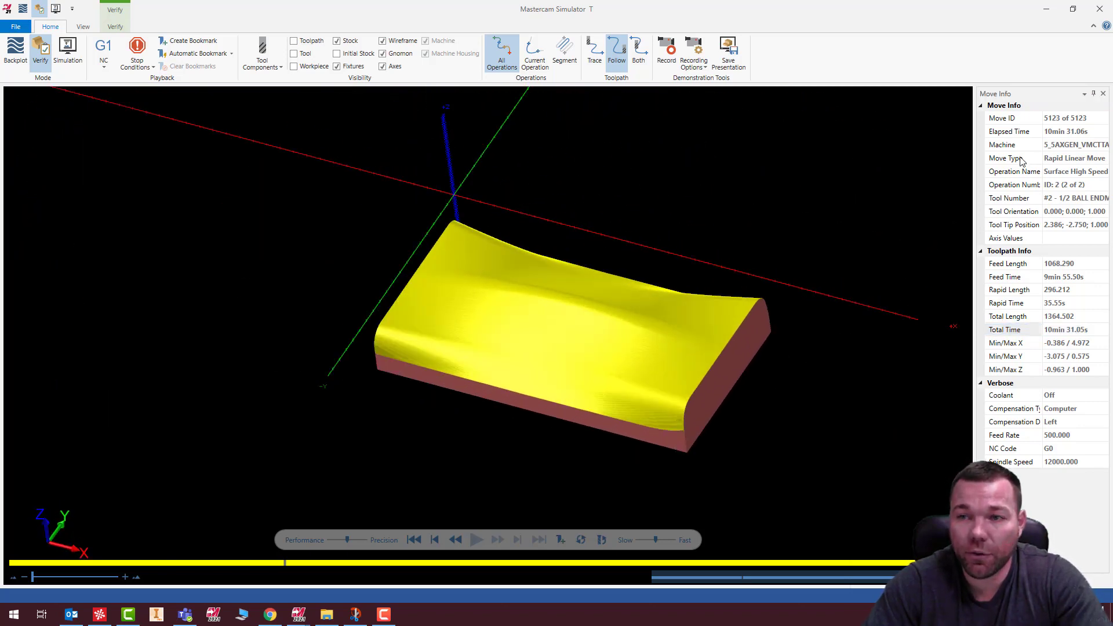
{"action": "left_click", "coordinate": [1099, 9]}
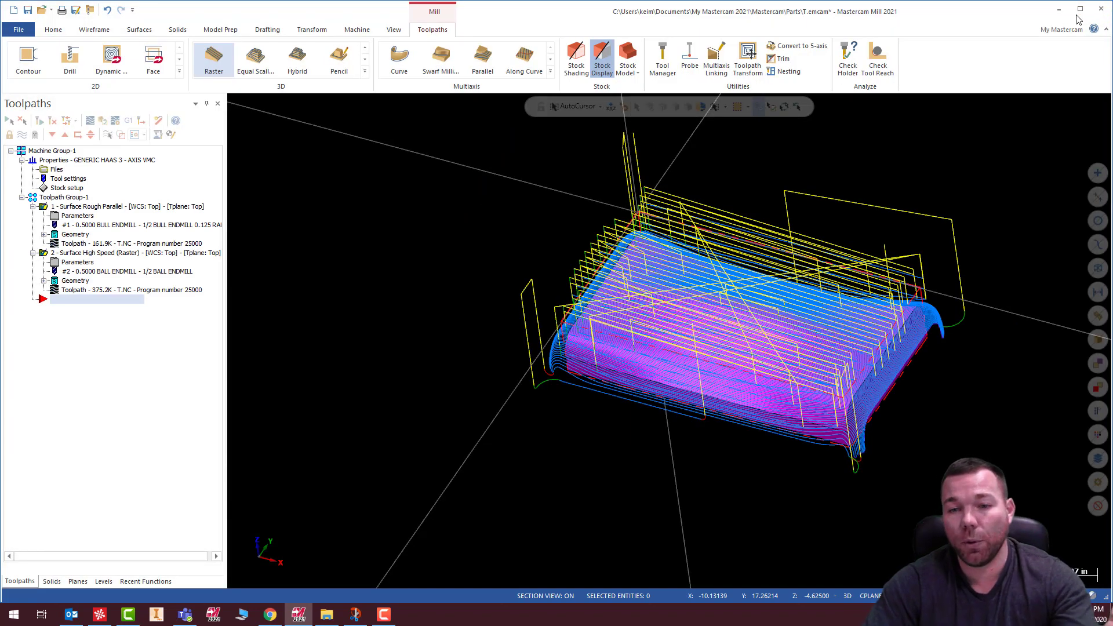